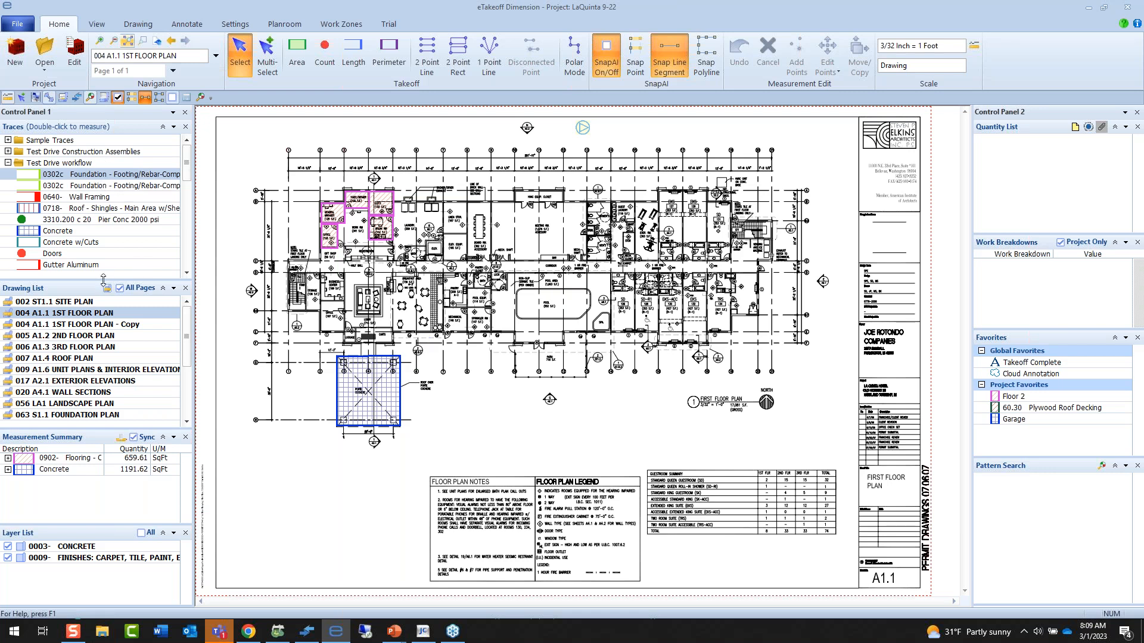
Make the Traces list taller and look through the traces in the Test Drive workflow and Unit Price folders.
drag(101, 279, 98, 300)
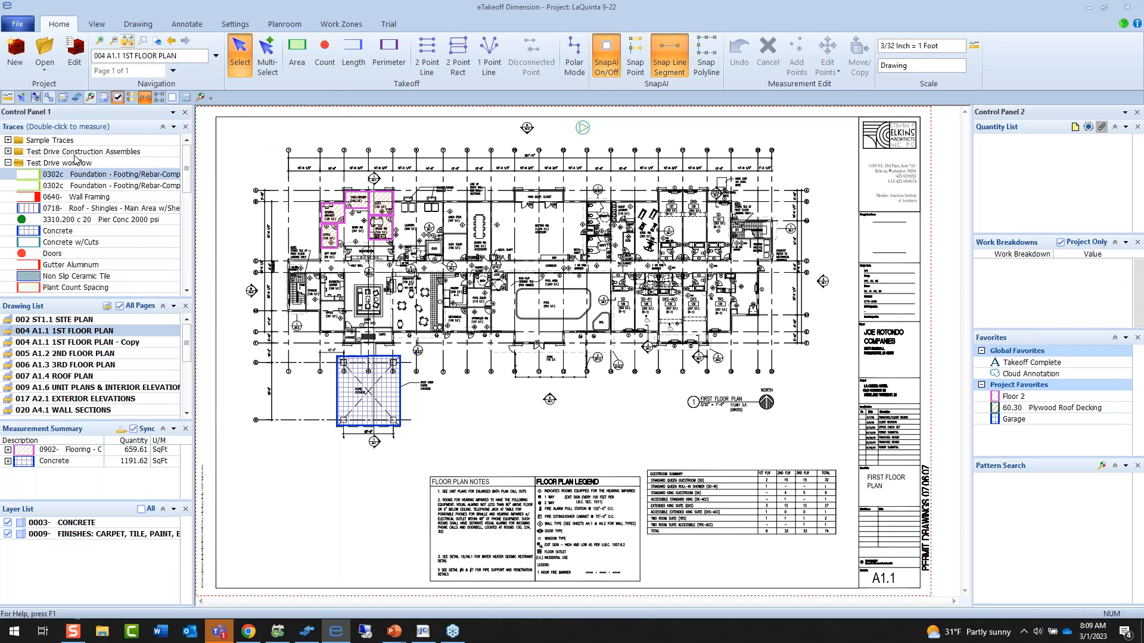
scroll(82, 259, down, 2)
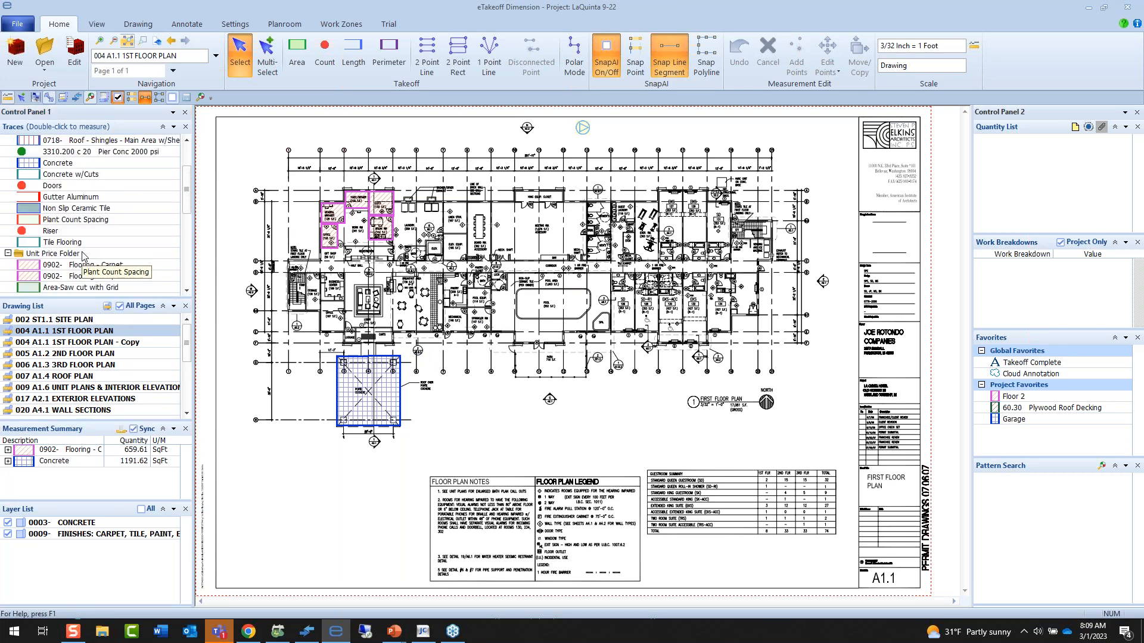
scroll(83, 256, up, 2)
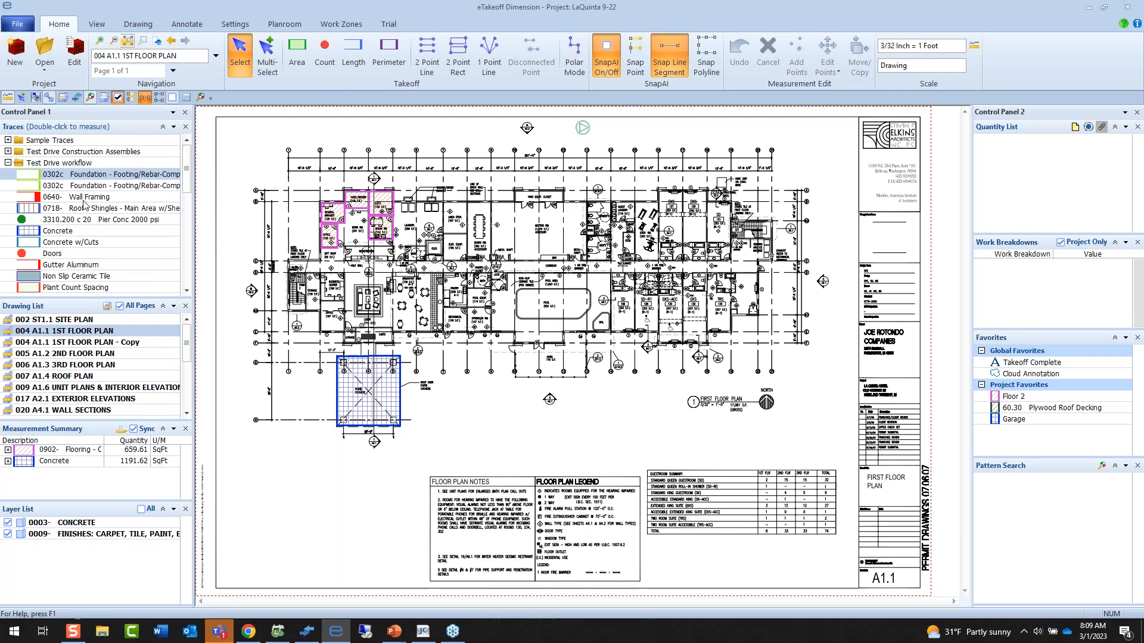
scroll(84, 204, down, 1)
scroll(84, 204, down, 2)
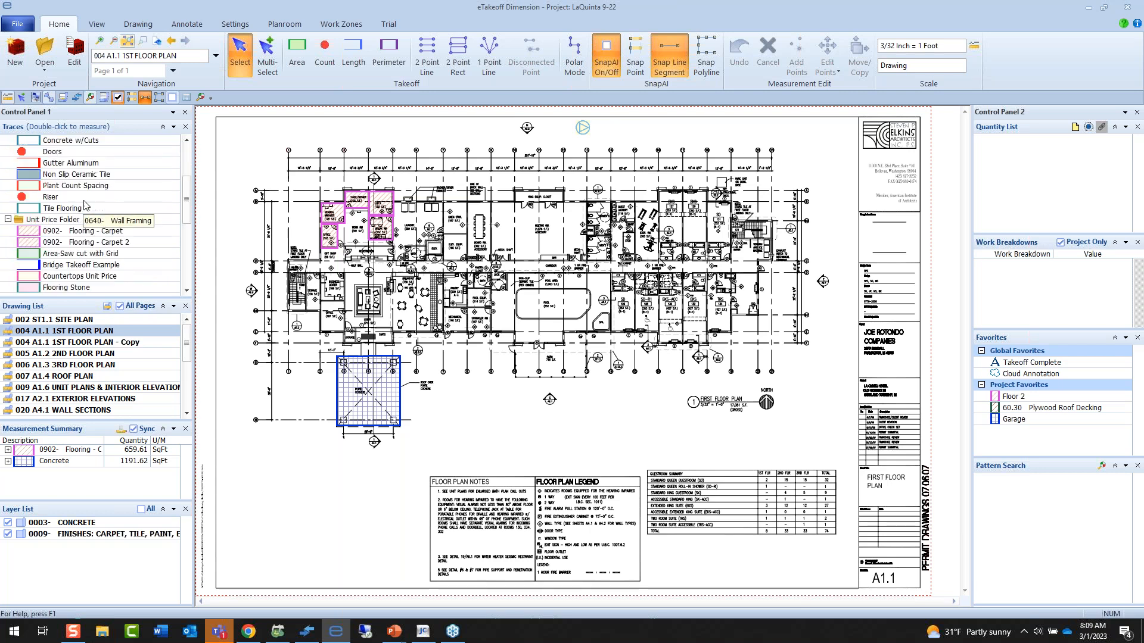
scroll(86, 205, down, 2)
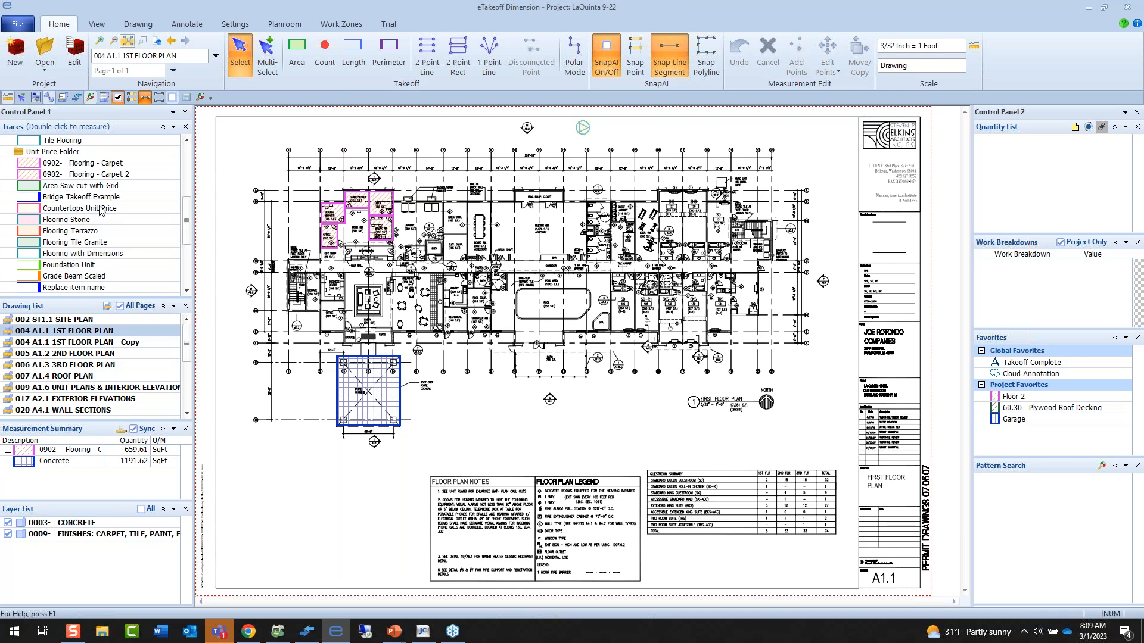
scroll(190, 202, up, 1)
scroll(190, 202, up, 5)
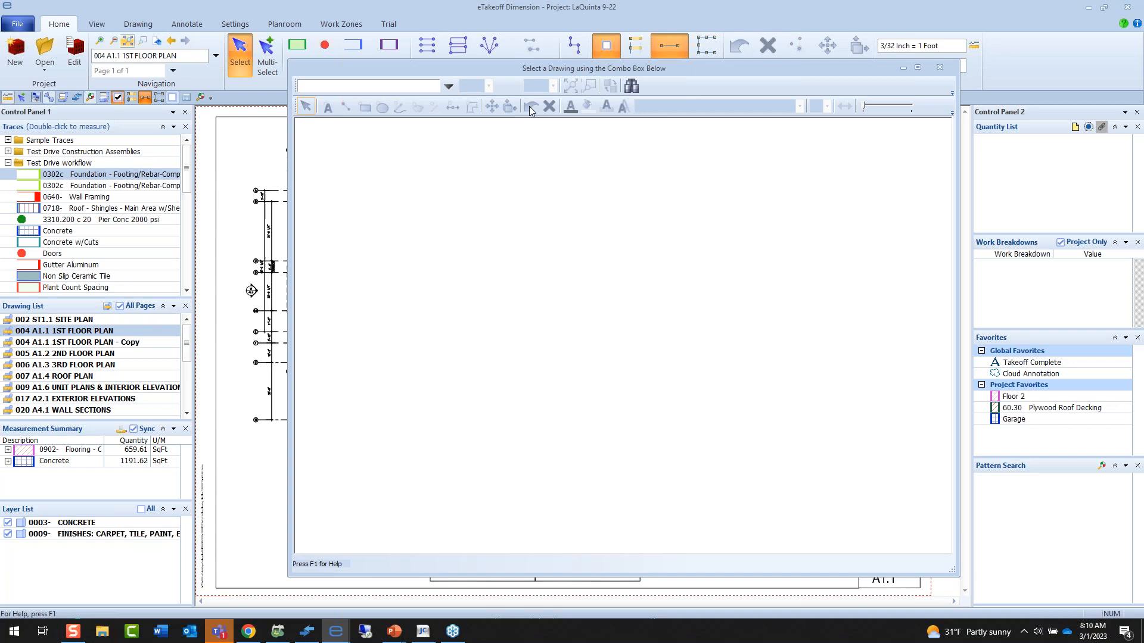
Load drawing 001 CS1.1 COVER SHEET into the separate drawing window and read its general notes.
click(449, 87)
click(431, 161)
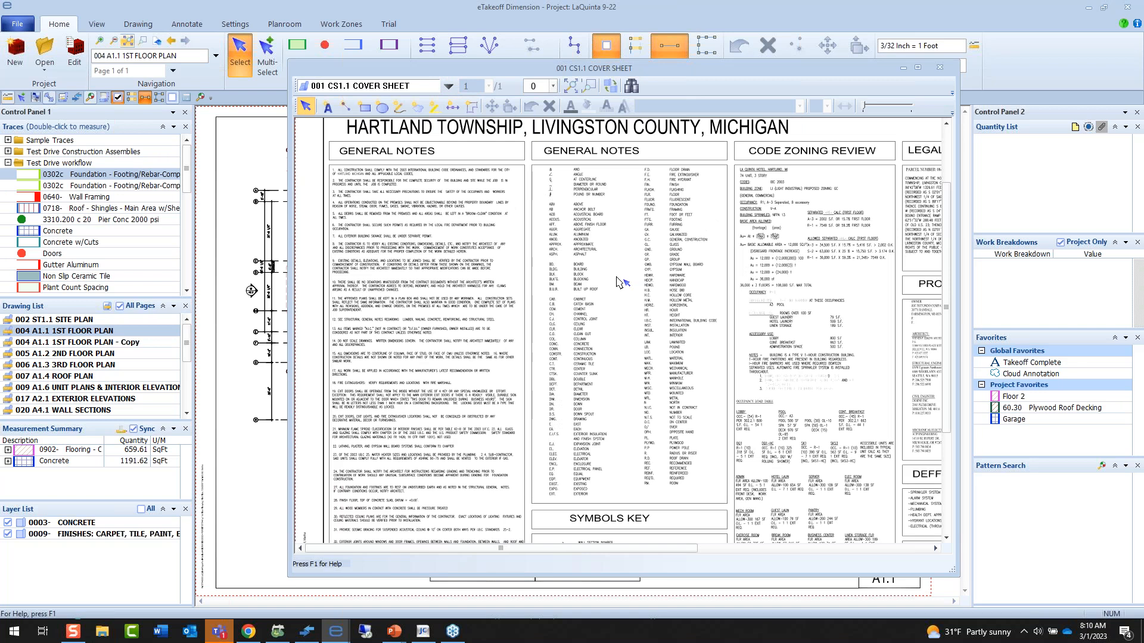
scroll(586, 294, up, 2)
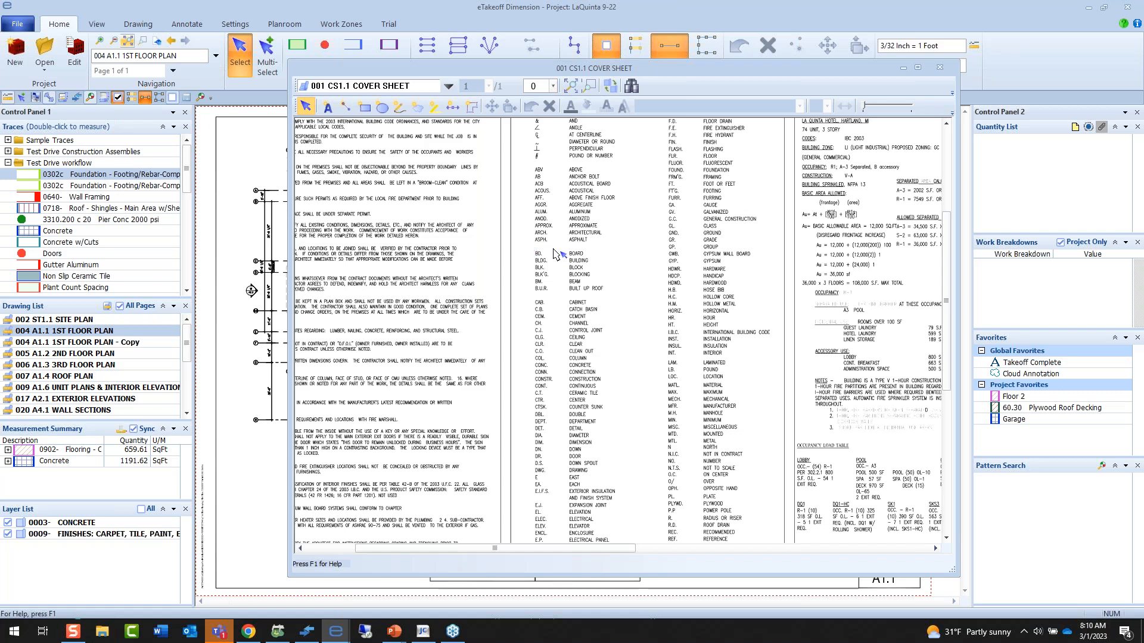
scroll(530, 251, down, 2)
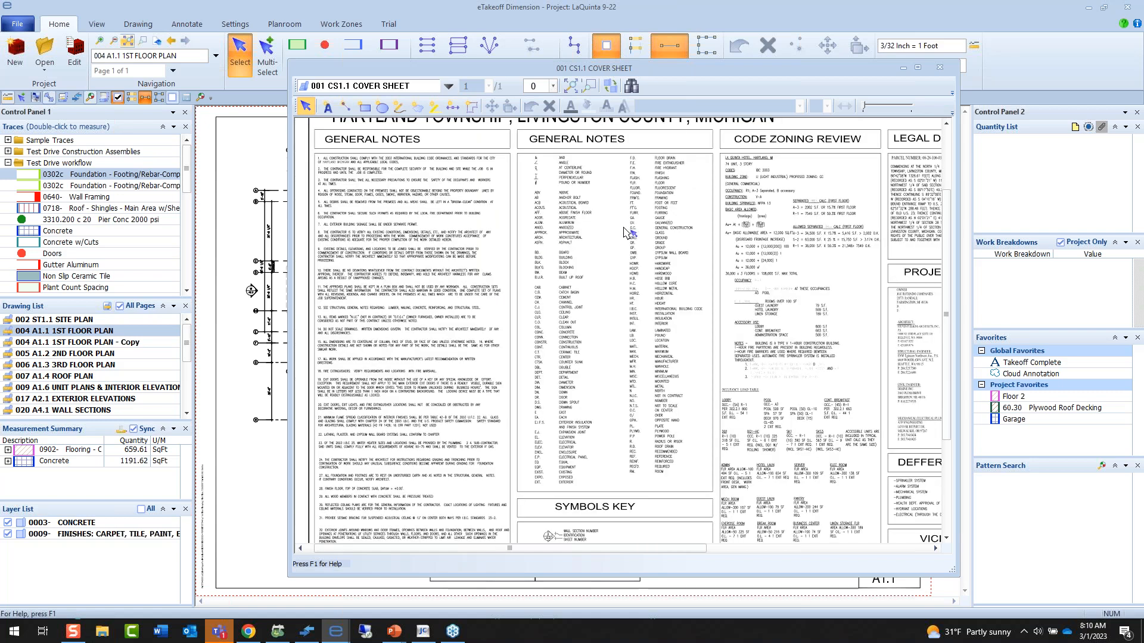
Jump to the Typical Room view in the separate window and examine the room module and neighbouring elevations with their scale regions.
click(637, 106)
scroll(651, 112, down, 1)
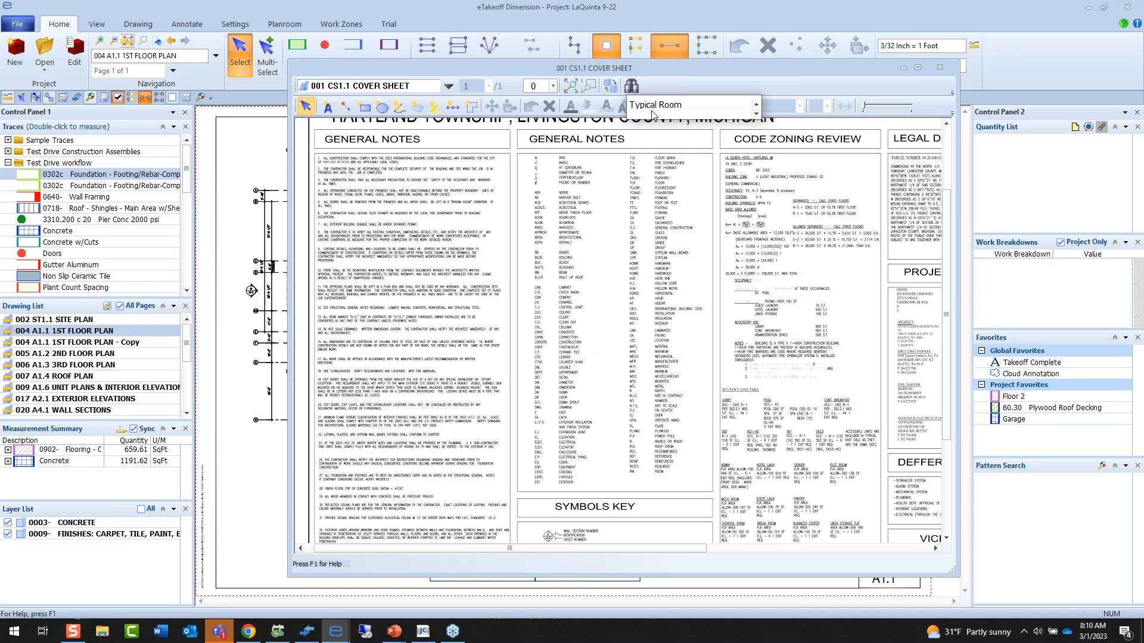
click(650, 106)
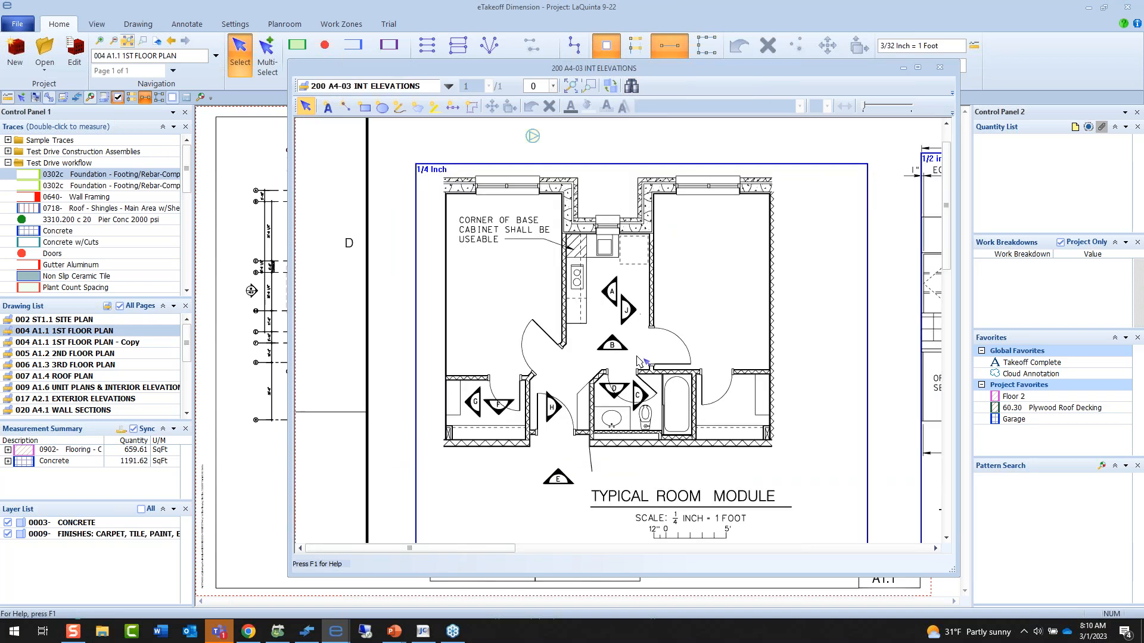
scroll(639, 361, down, 1)
scroll(485, 269, down, 1)
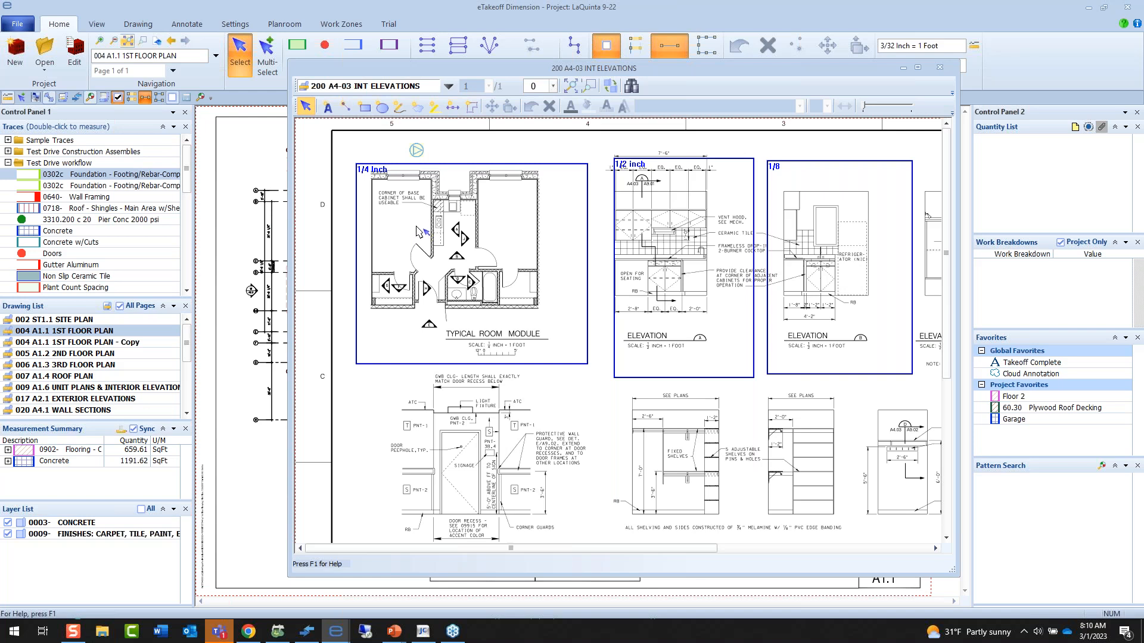
scroll(419, 231, up, 1)
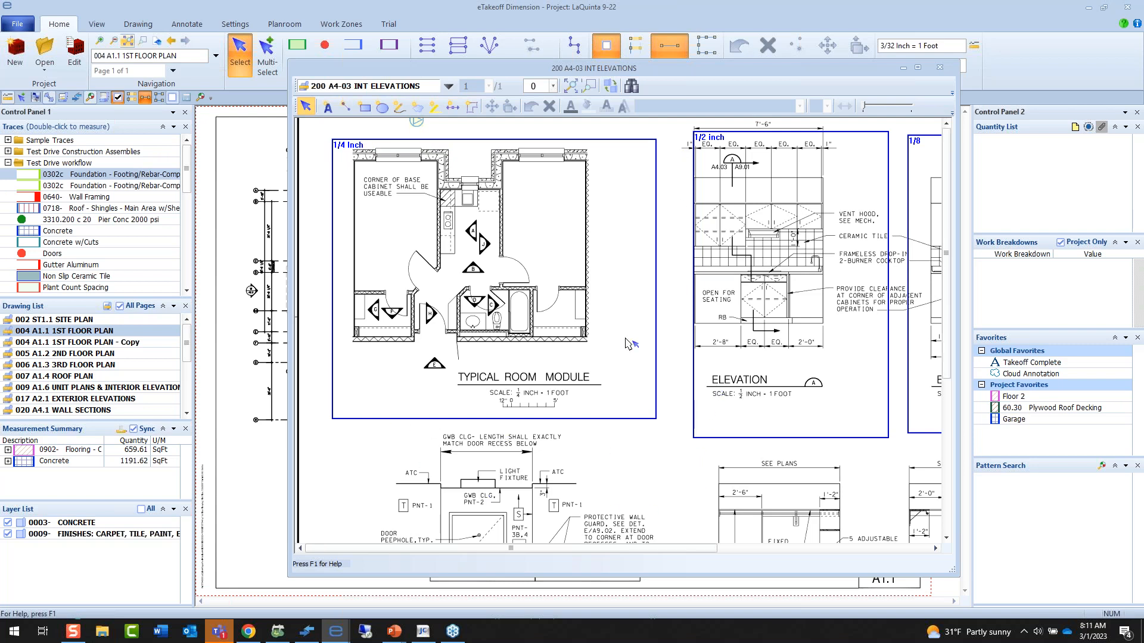
scroll(626, 344, down, 1)
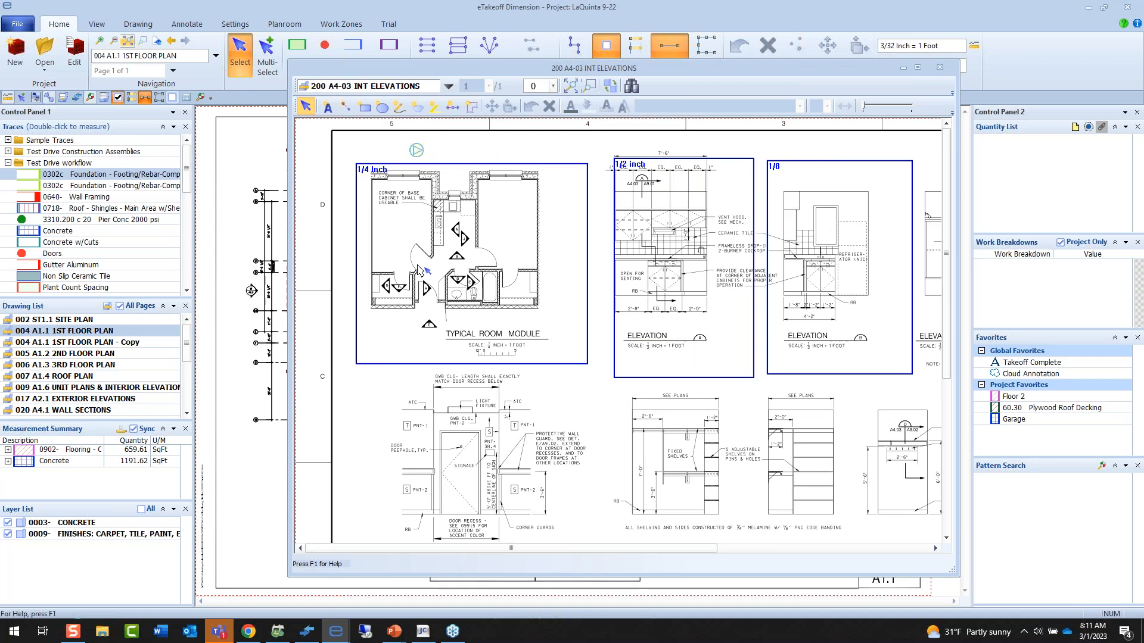
scroll(411, 253, up, 2)
drag(427, 264, 518, 326)
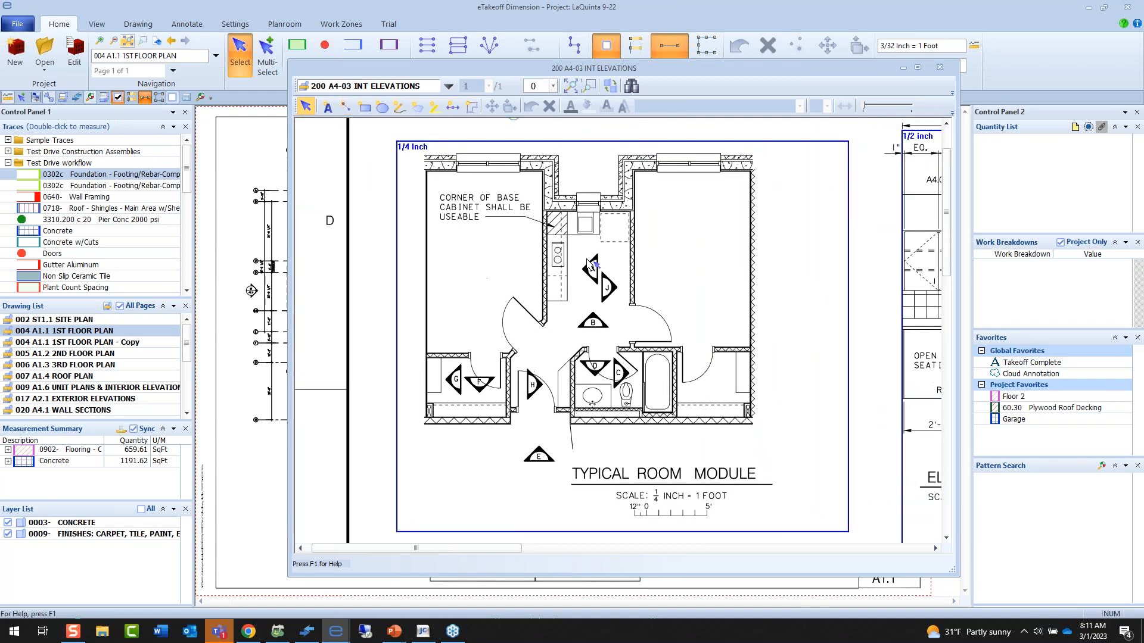
Swap the 200 A4-03 INT ELEVATIONS drawing into the main window and close the separate drawing window.
click(610, 86)
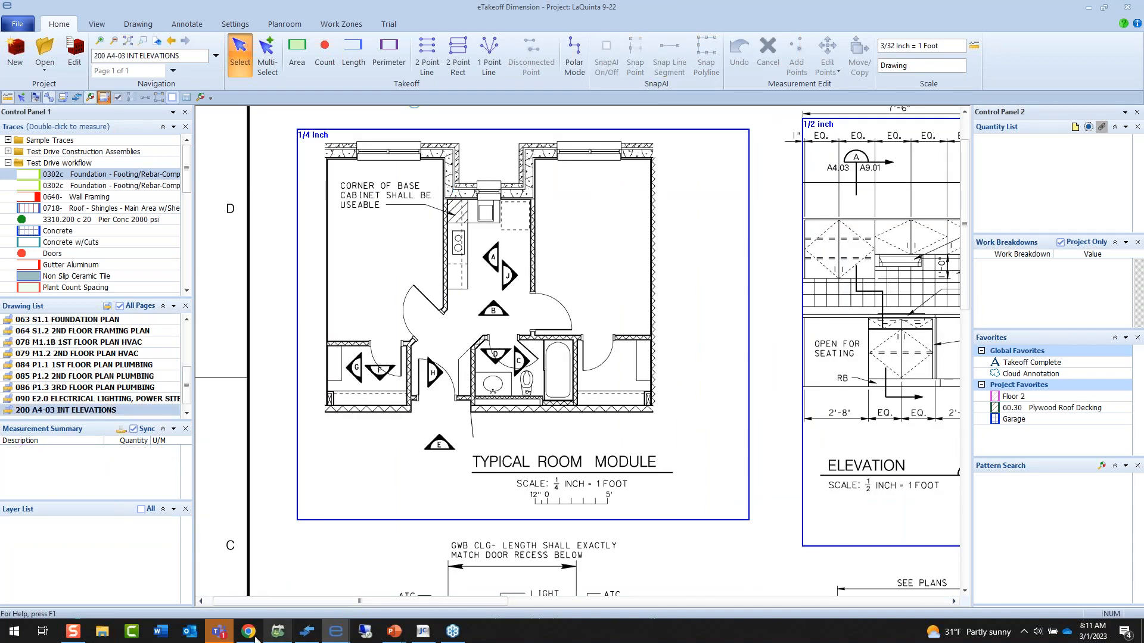
mouse_move(319, 637)
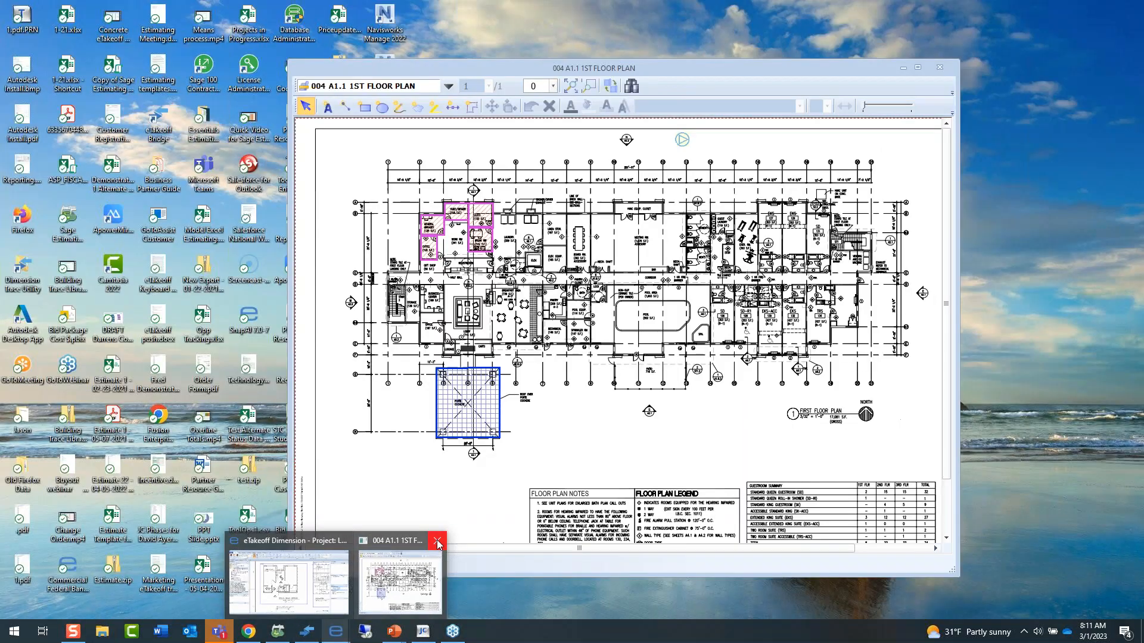
click(438, 543)
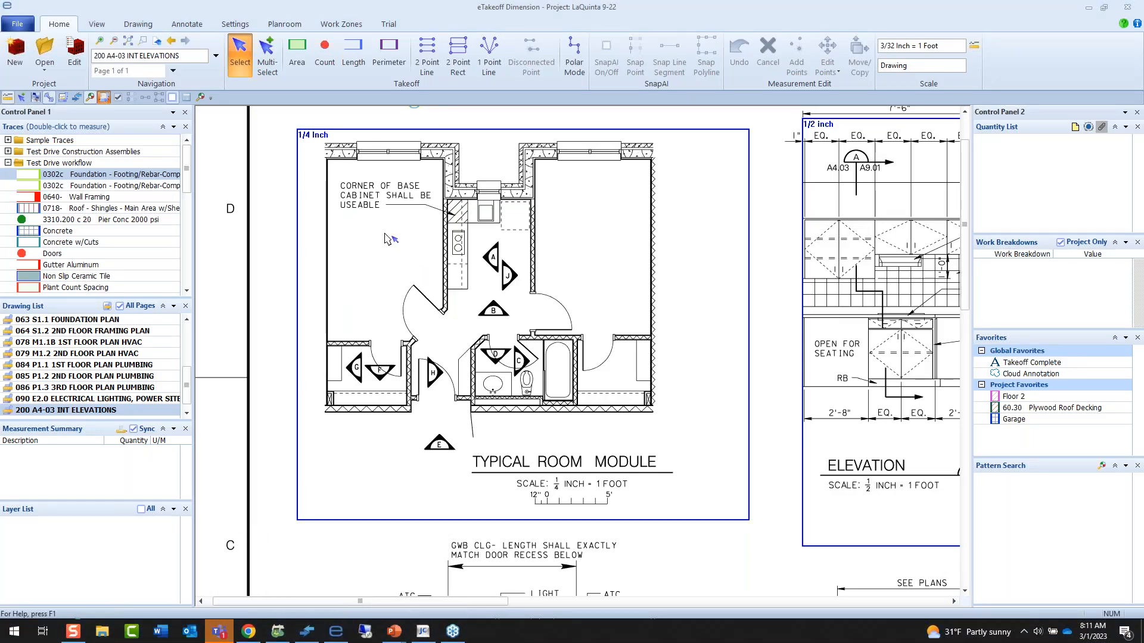
Overlay comparison drawing 201 A403 INTERIOR ELEV - ADDENDA 1 on the interior elevations sheet and examine the kitchen of the typical room.
scroll(386, 238, up, 2)
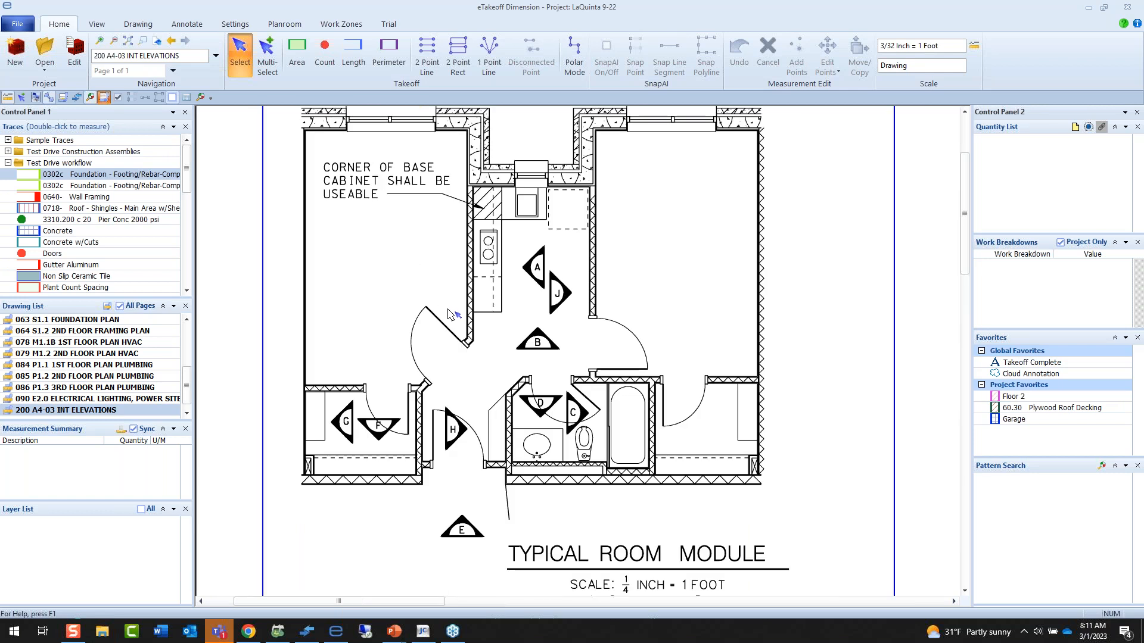
drag(450, 315, 506, 377)
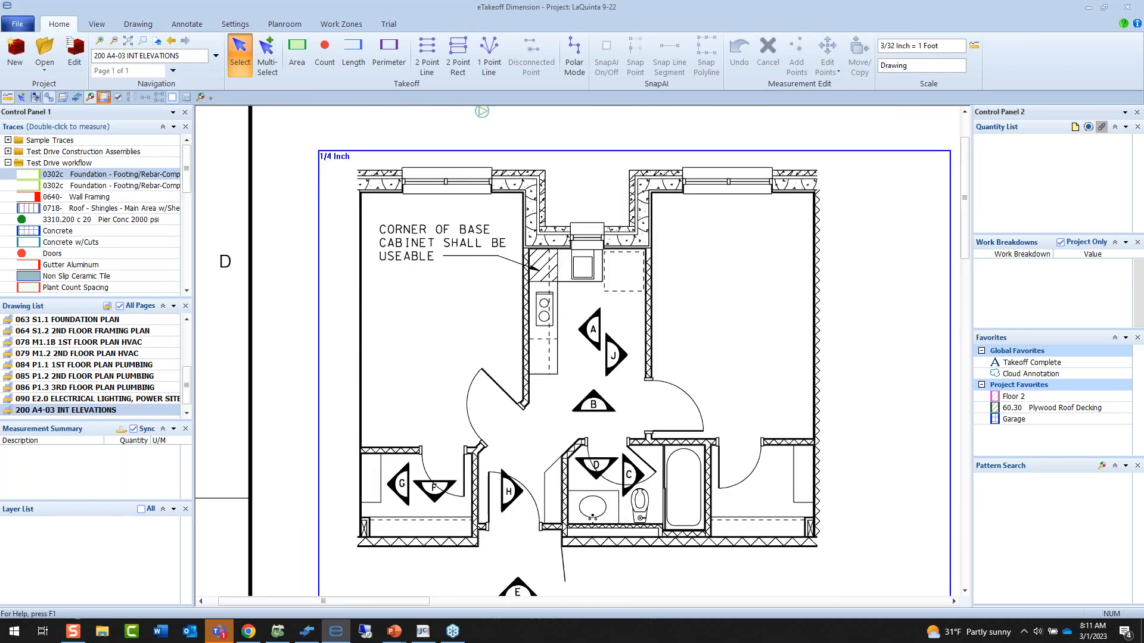
click(59, 109)
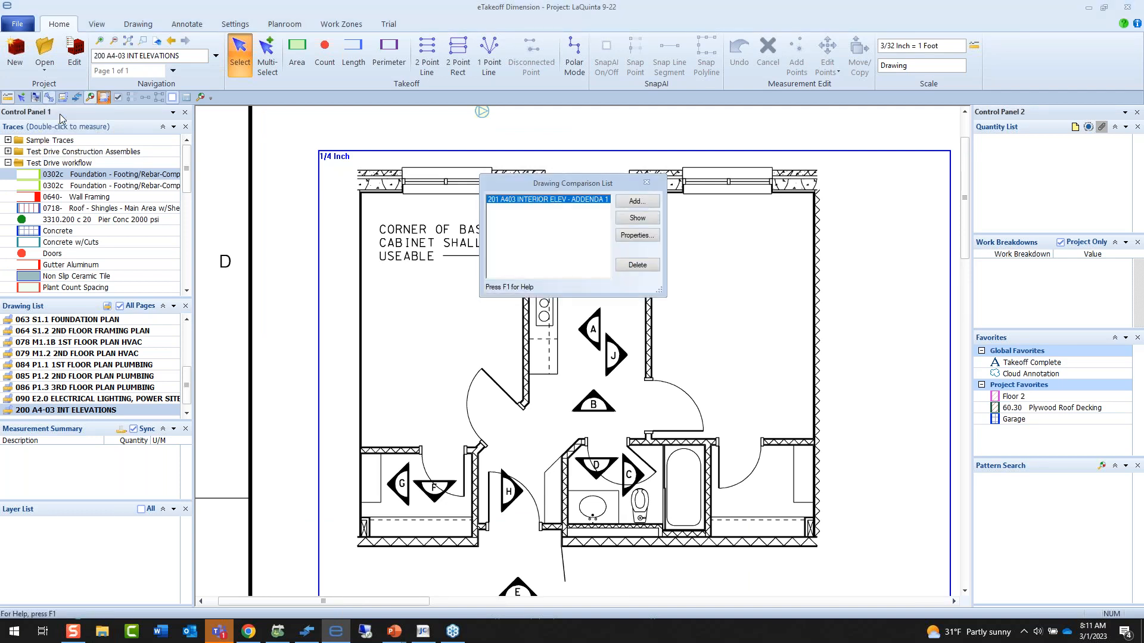
click(636, 218)
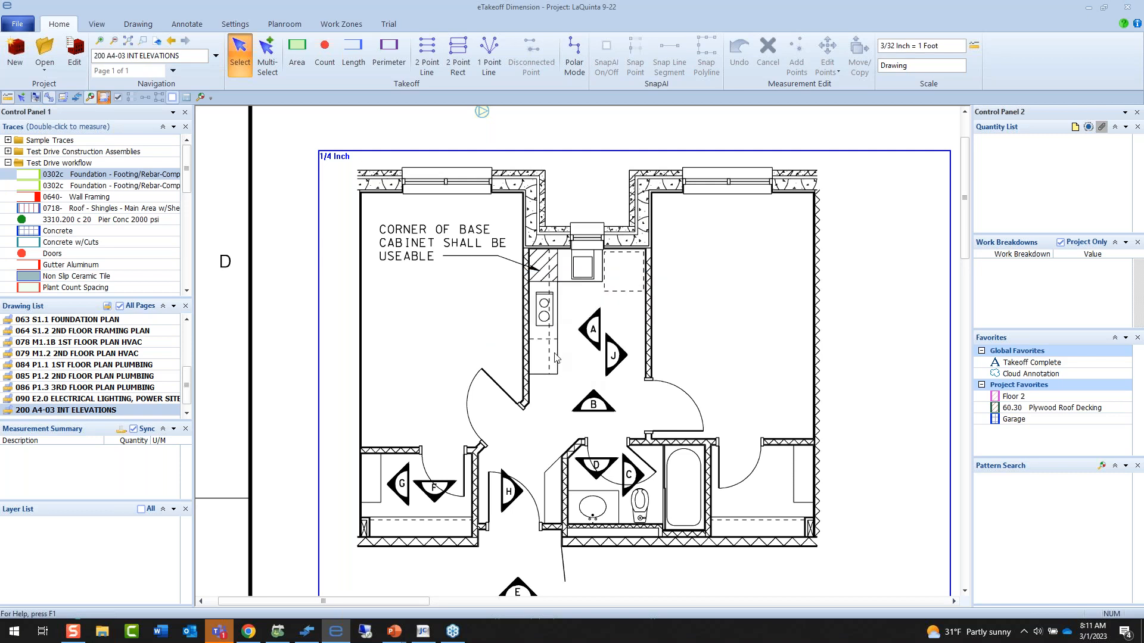
scroll(551, 362, up, 1)
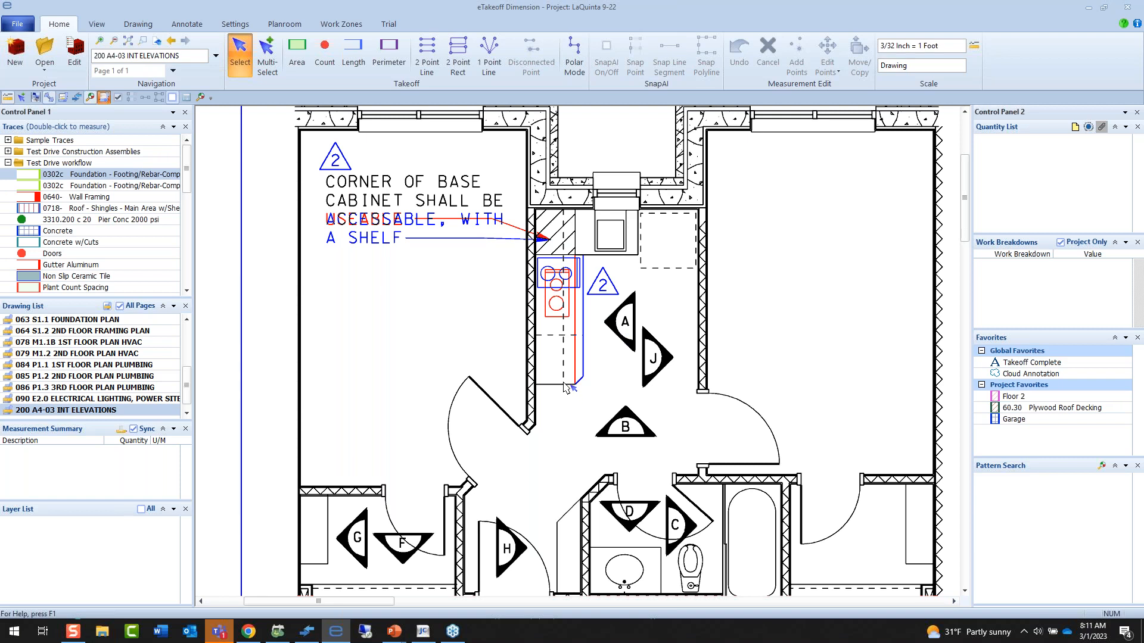
scroll(563, 382, up, 1)
scroll(563, 383, down, 2)
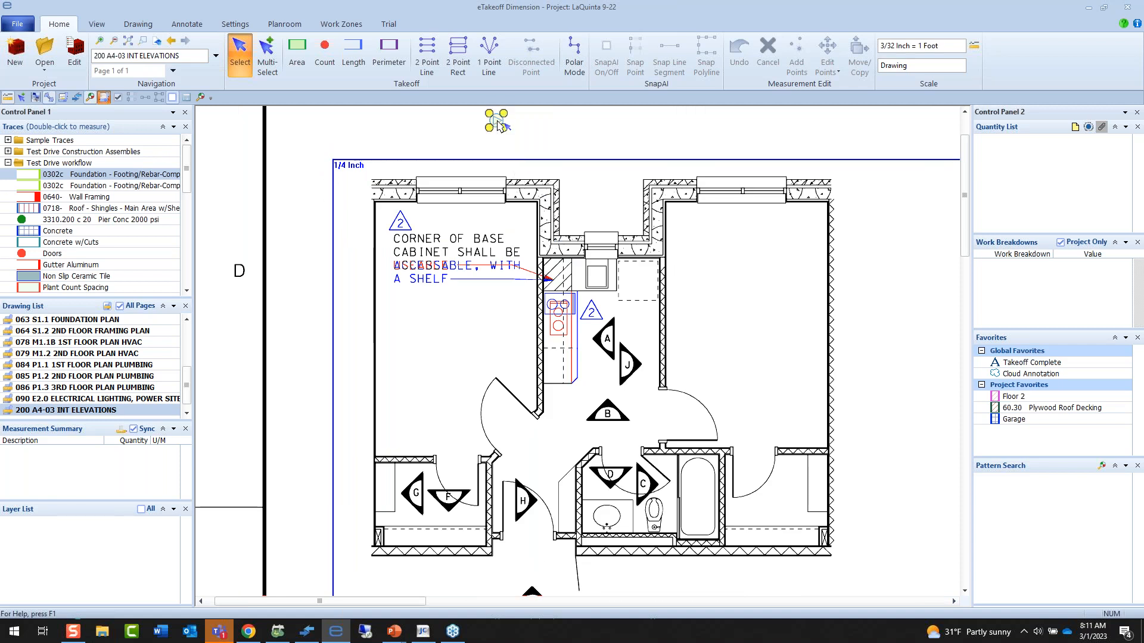
Return to the 1st floor plan and measure Wall Type A along the meeting, board and linen room upper walls and the linen room's side walls.
click(496, 121)
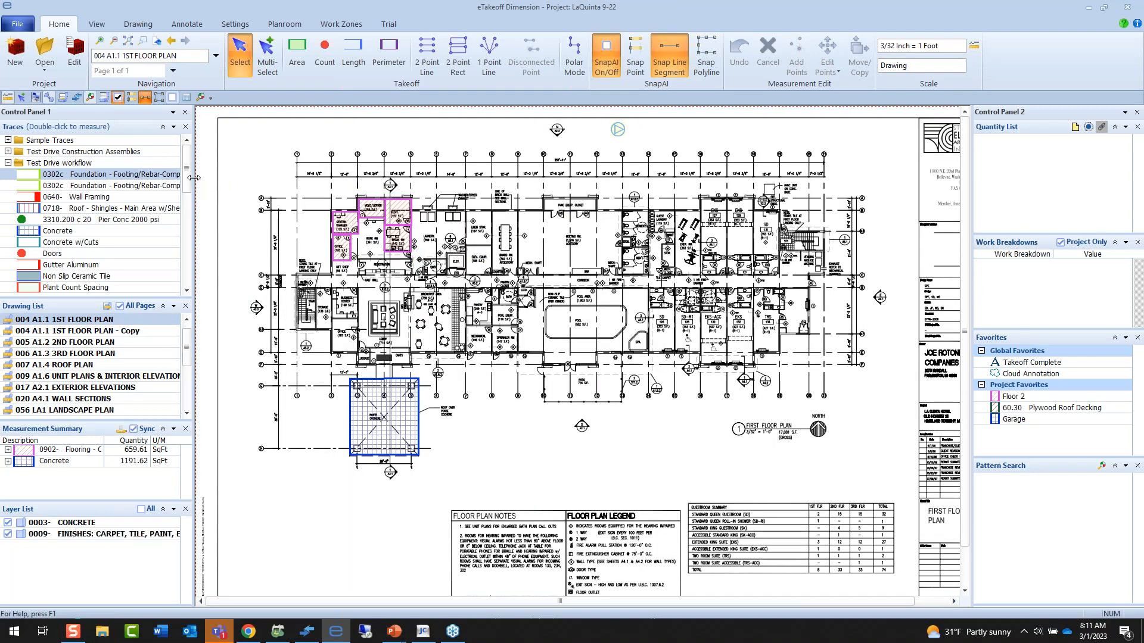
drag(185, 176, 191, 258)
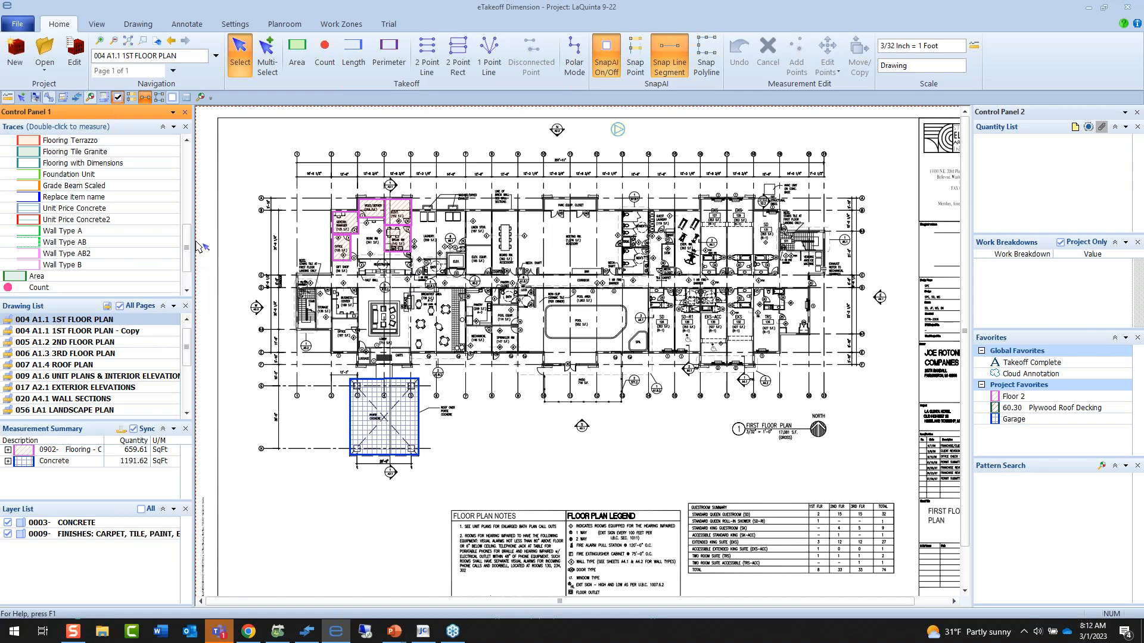
click(75, 232)
double_click(75, 232)
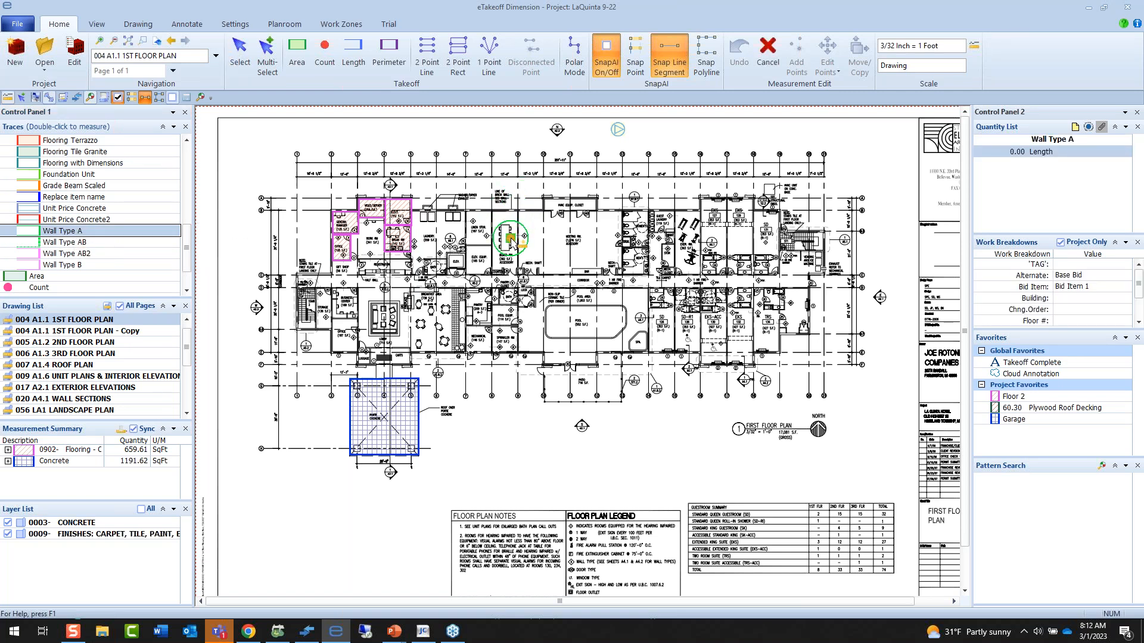
scroll(511, 241, up, 5)
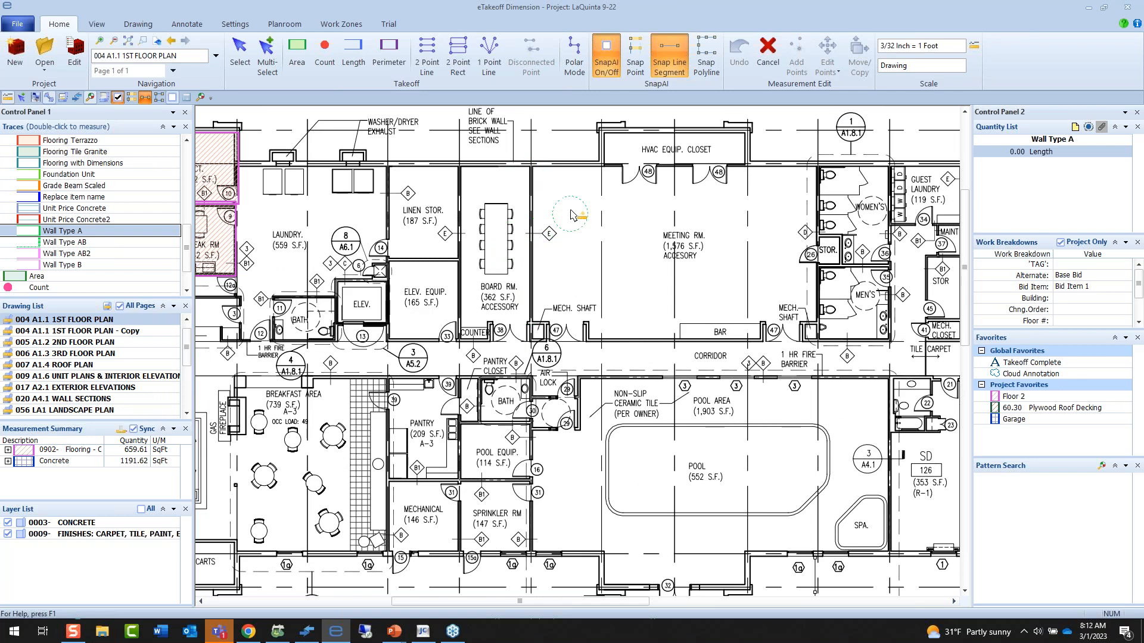
click(580, 187)
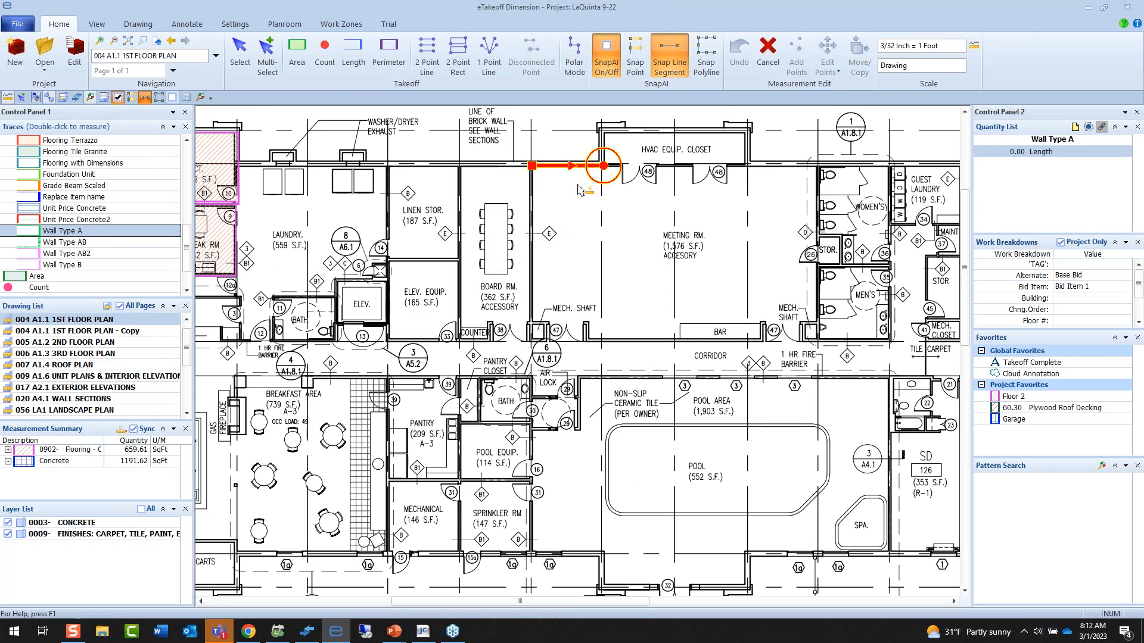
click(579, 184)
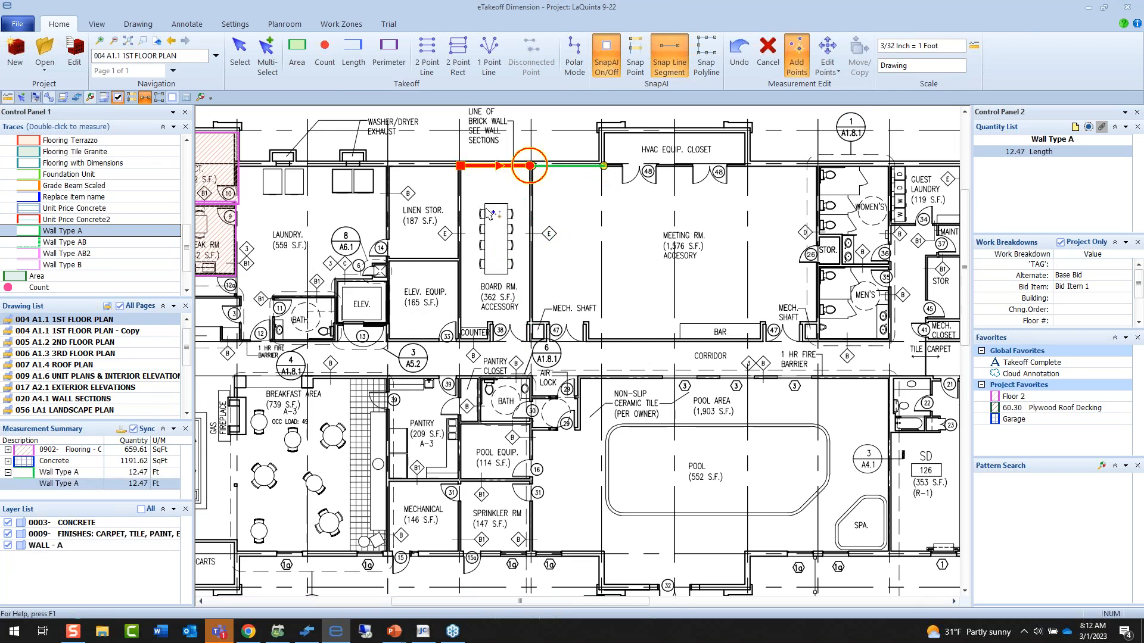
click(467, 246)
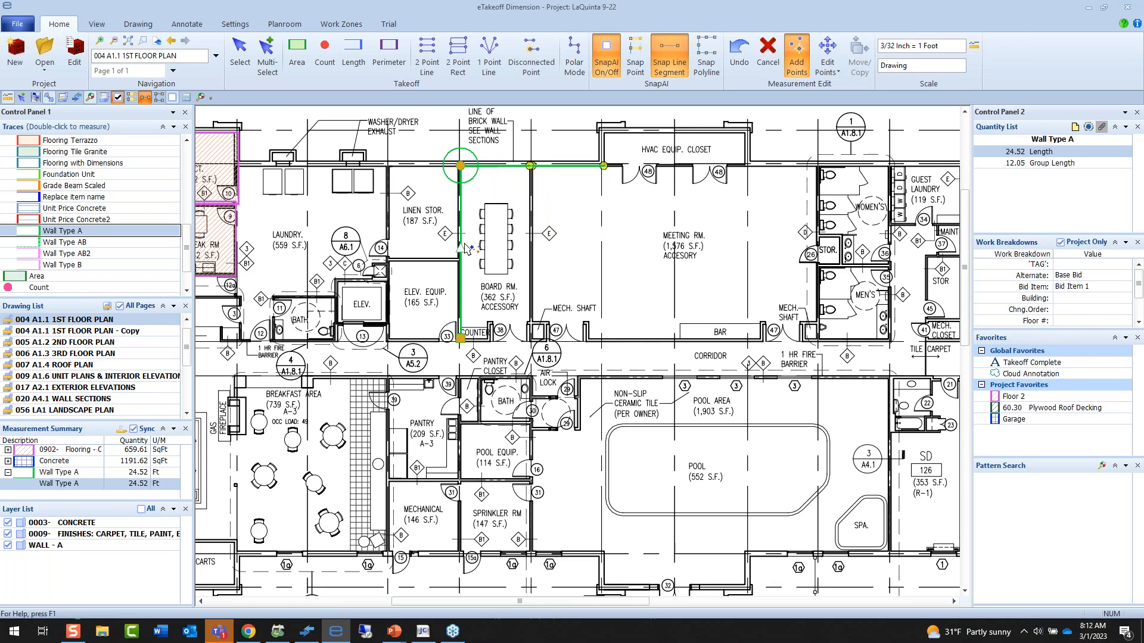
click(453, 201)
click(407, 207)
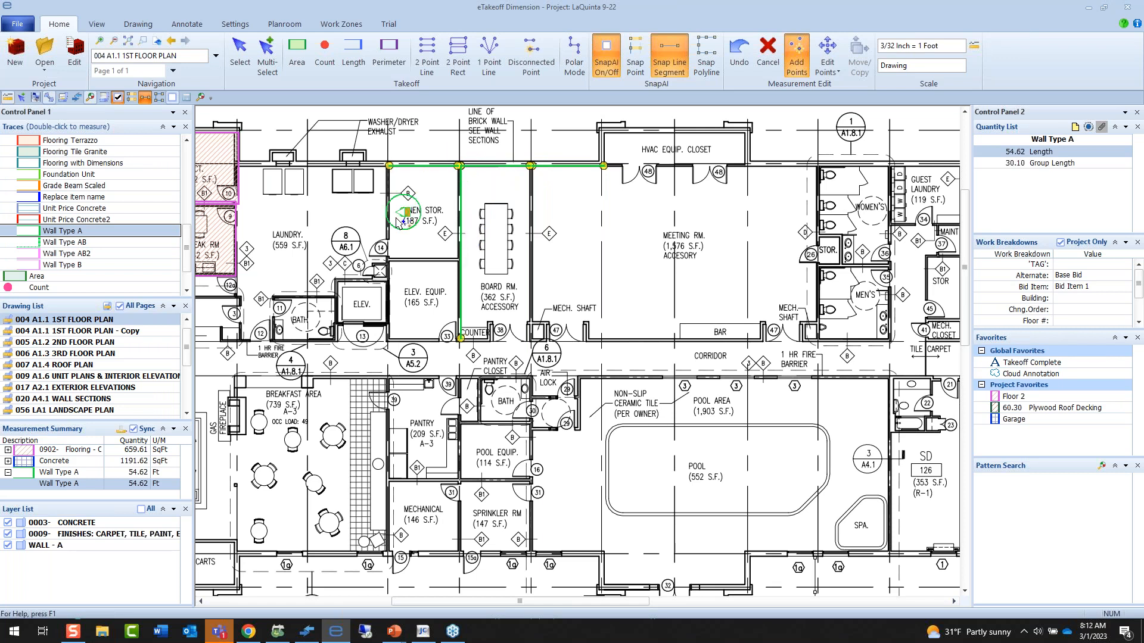
double_click(389, 238)
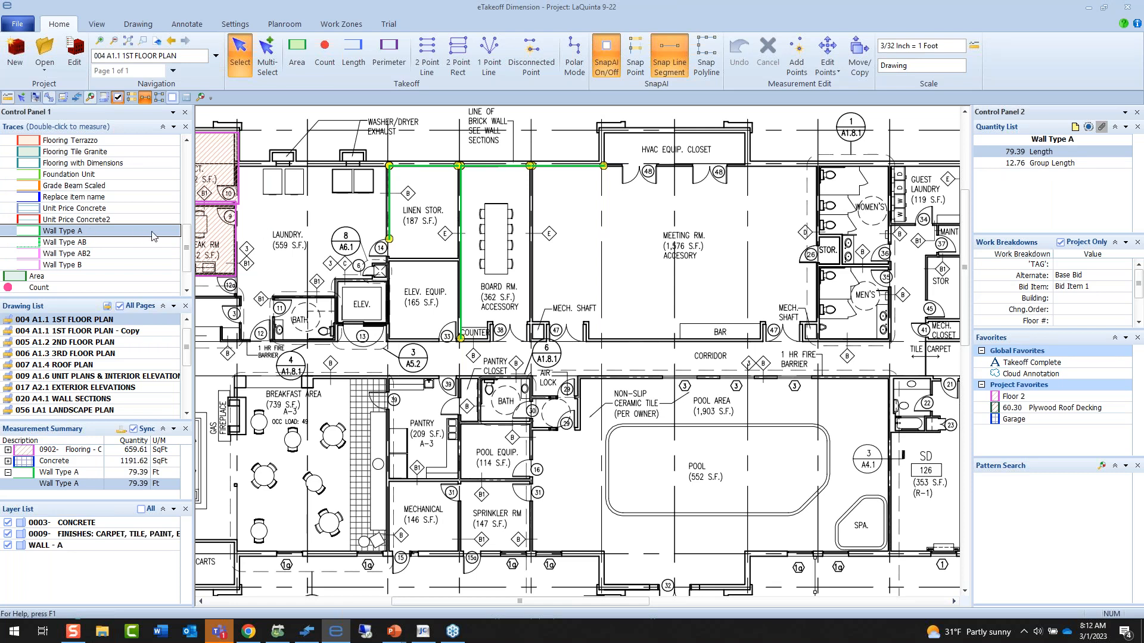
Measure the meeting room's corridor-side wall along the bar with the 0640 Wall Framing trace.
drag(186, 253, 188, 188)
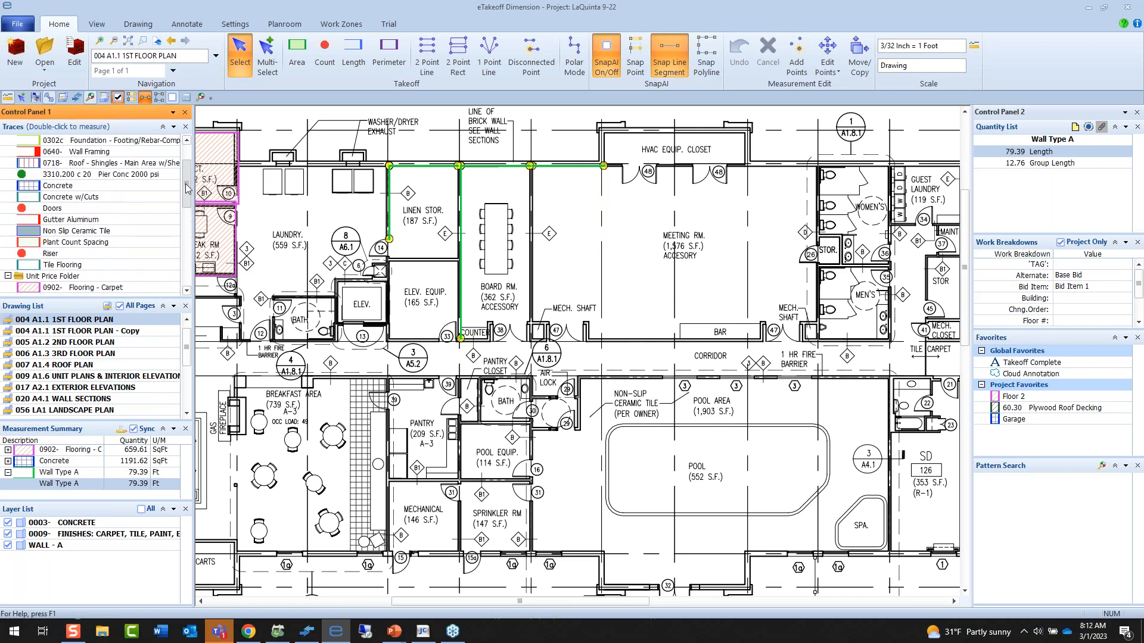
click(93, 151)
double_click(92, 151)
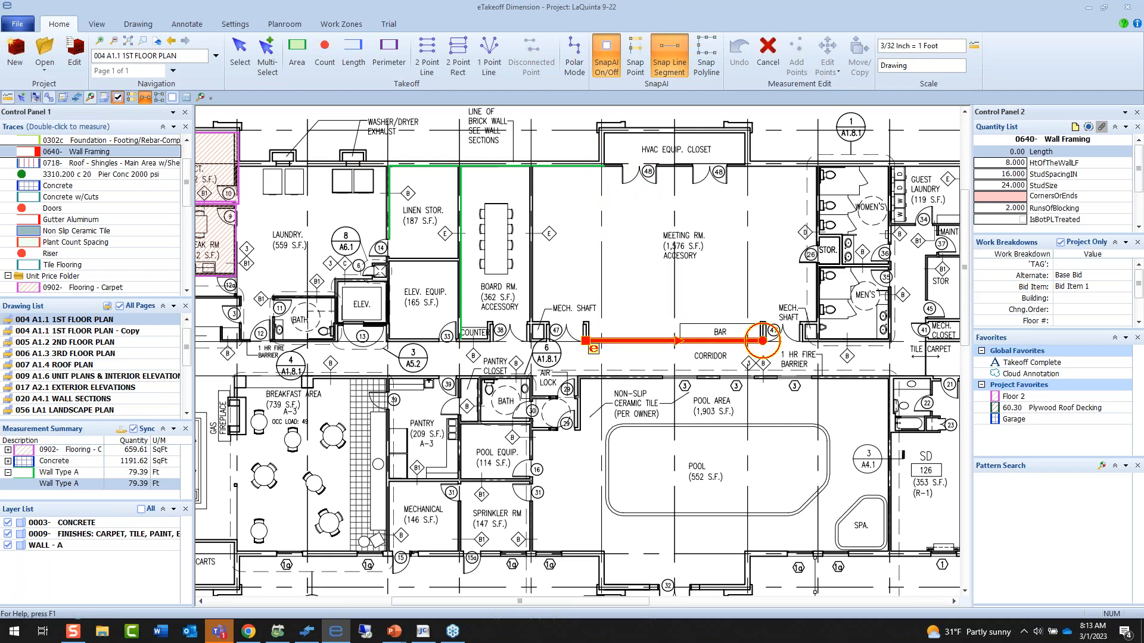
click(690, 346)
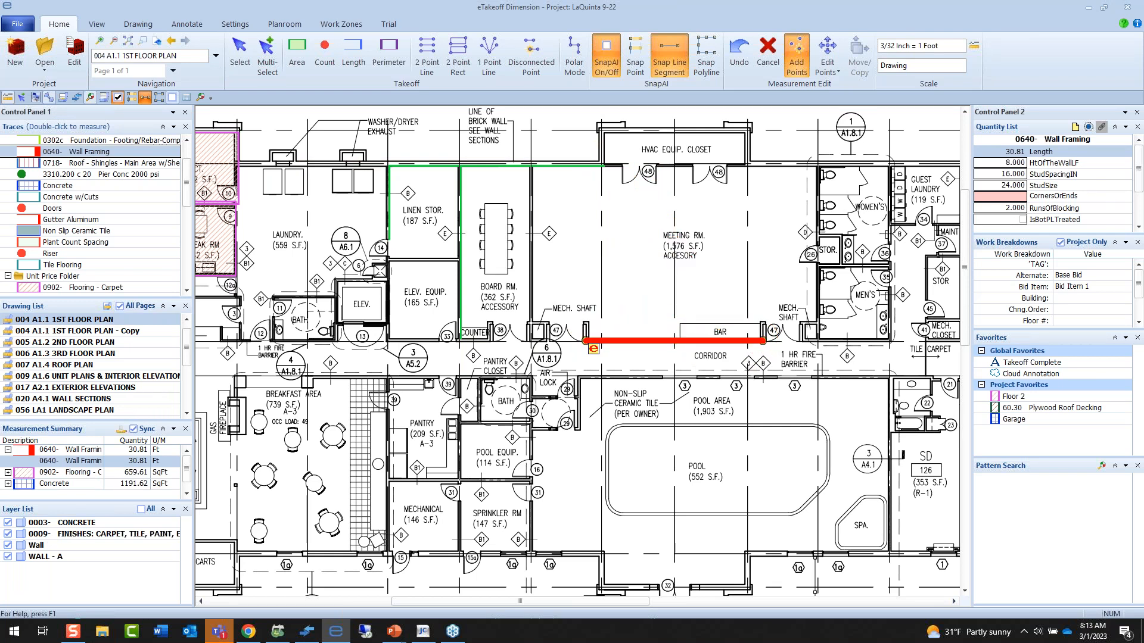
key(Escape)
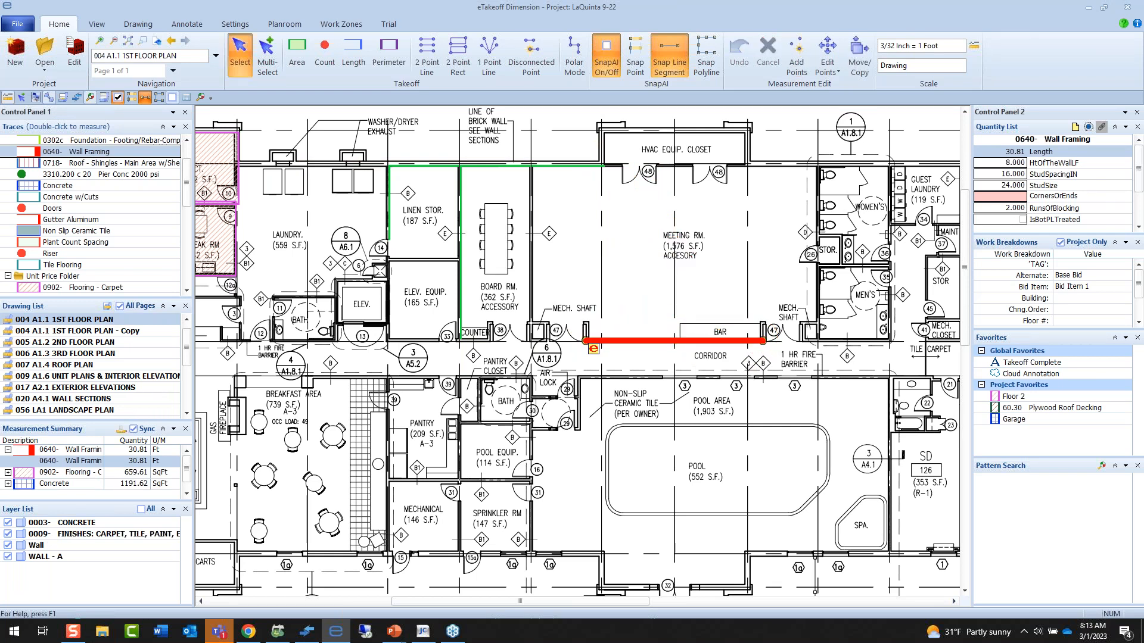
Open the framing wall's extension variables and set the wall height to 10 ft.
double_click(694, 344)
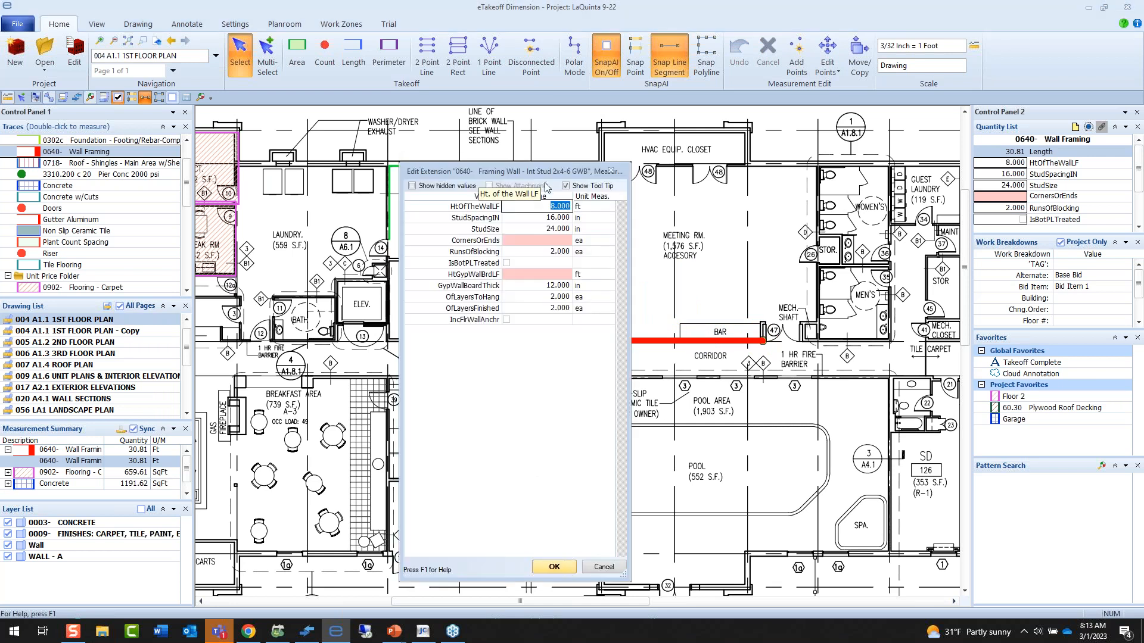
drag(549, 176, 670, 185)
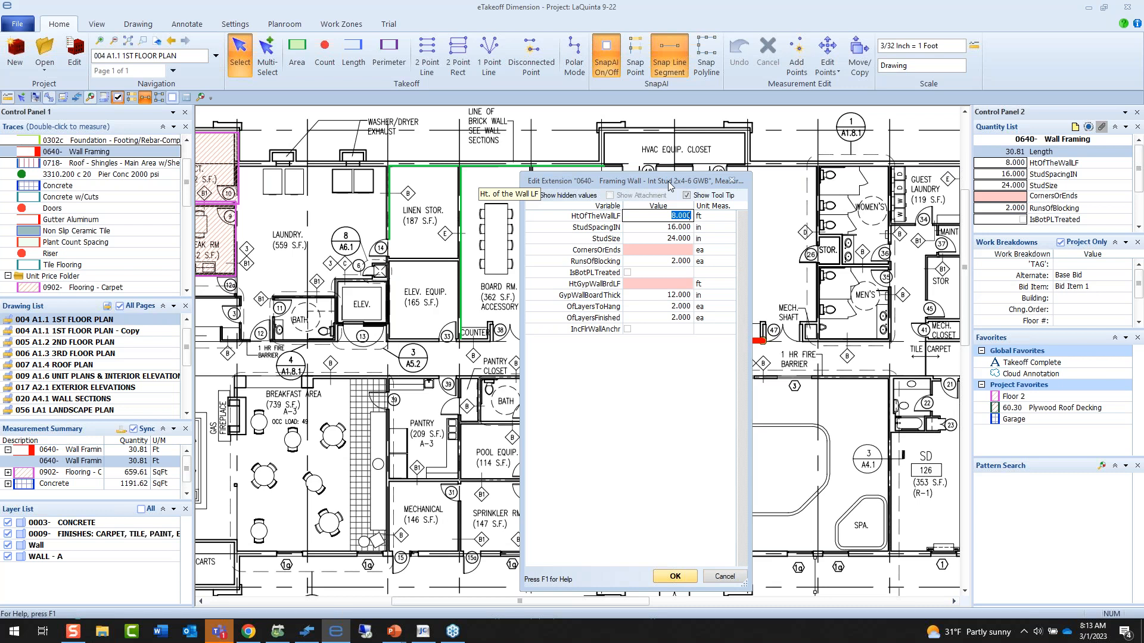
text(10)
key(Tab)
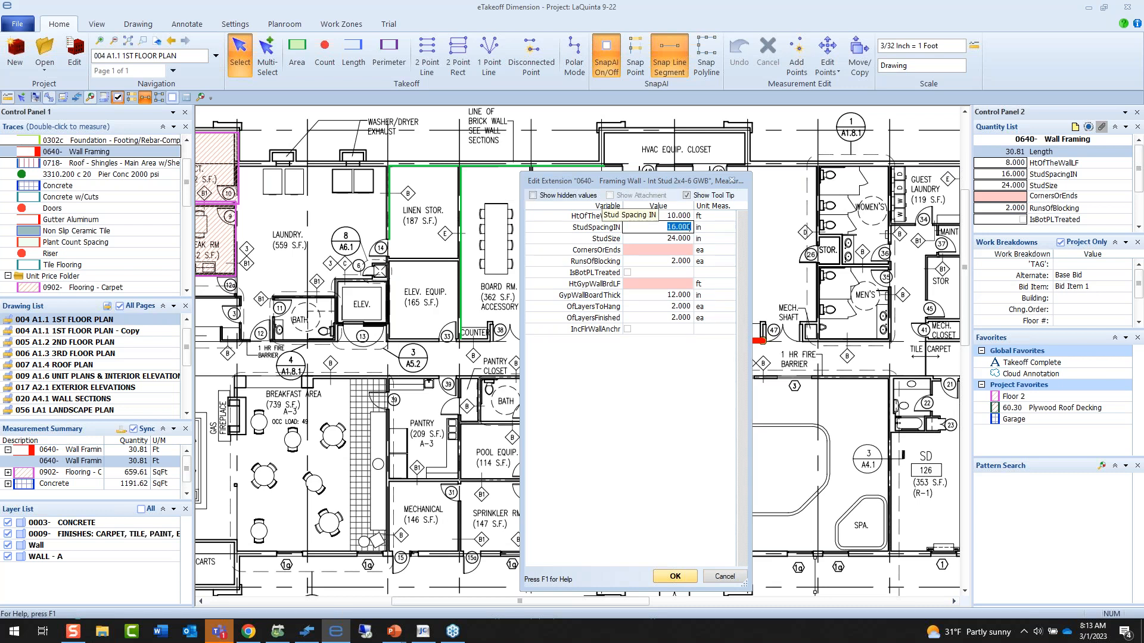
key(Tab)
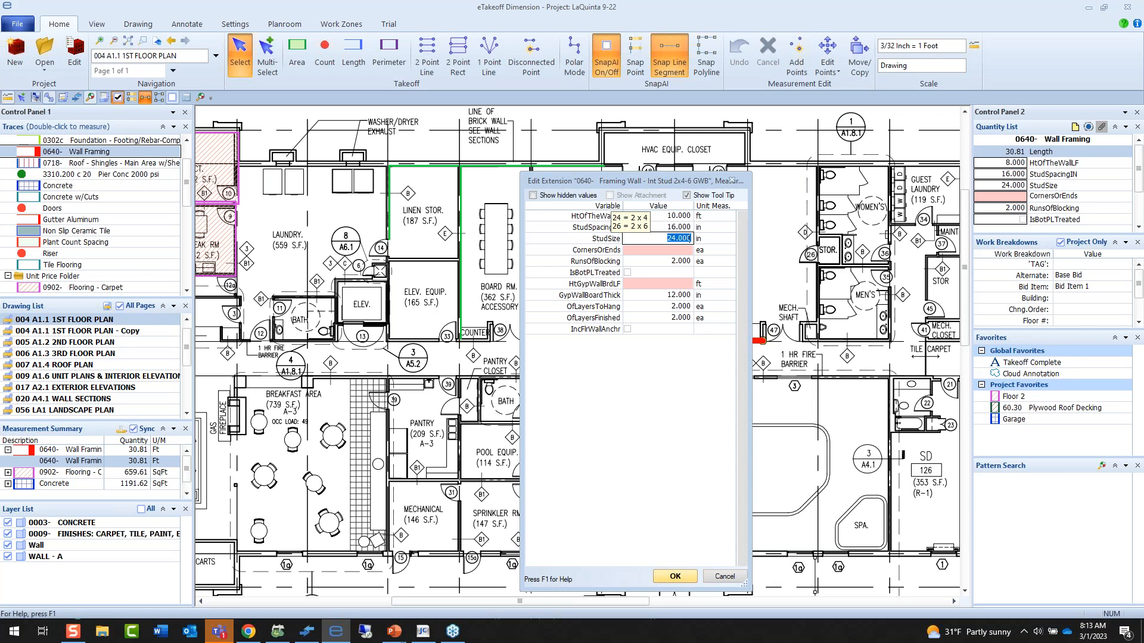
Set the framing wall's corners or ends to 3 and gypsum board height to 10 ft, keeping the default thickness and layer values.
click(658, 250)
text(2)
key(Tab)
key(Tab)
key(Tab)
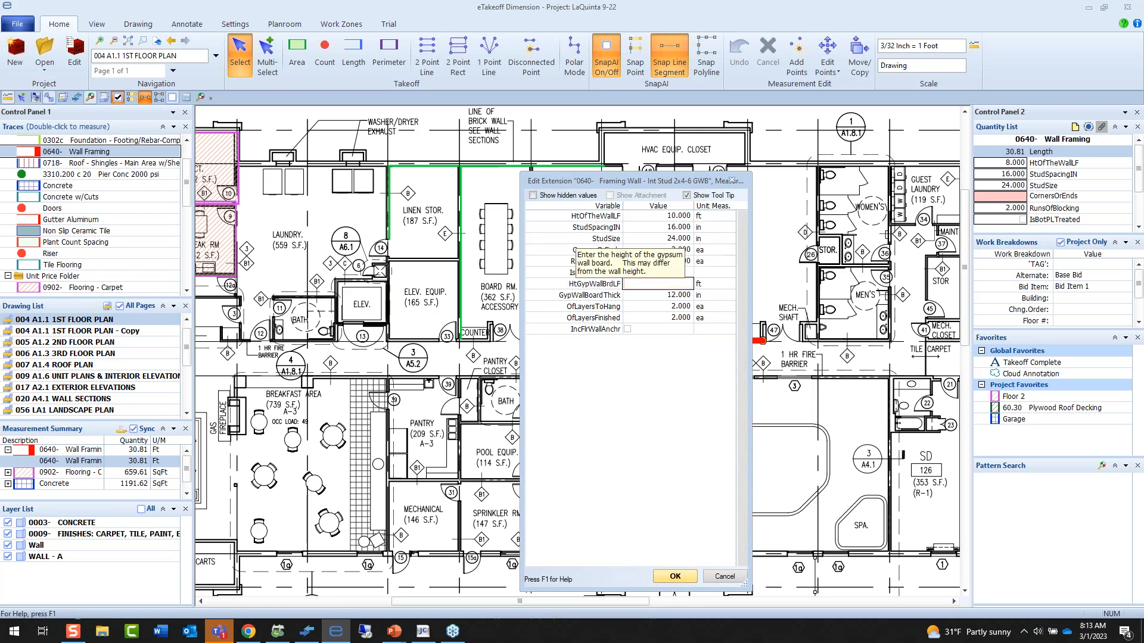
text(10)
key(Tab)
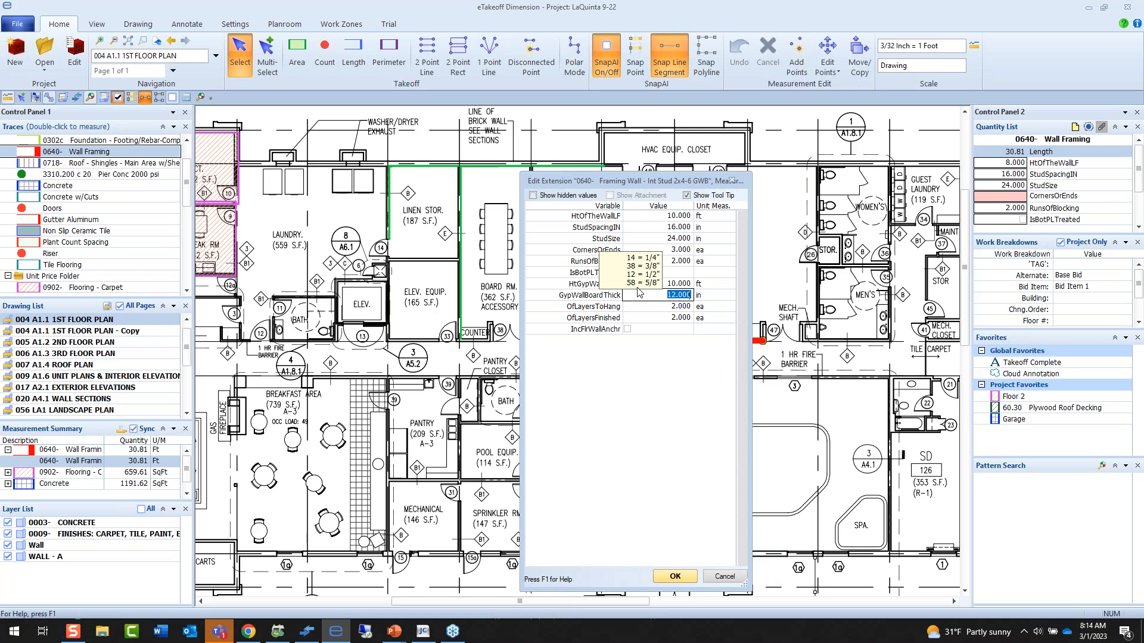
key(Down)
key(Down)
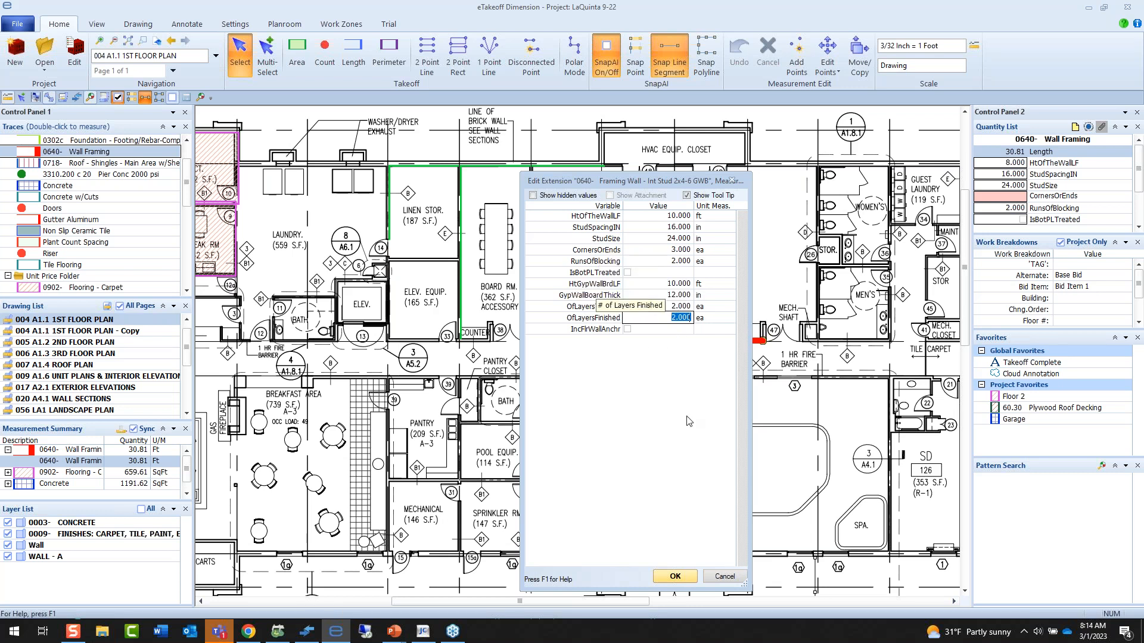
click(683, 575)
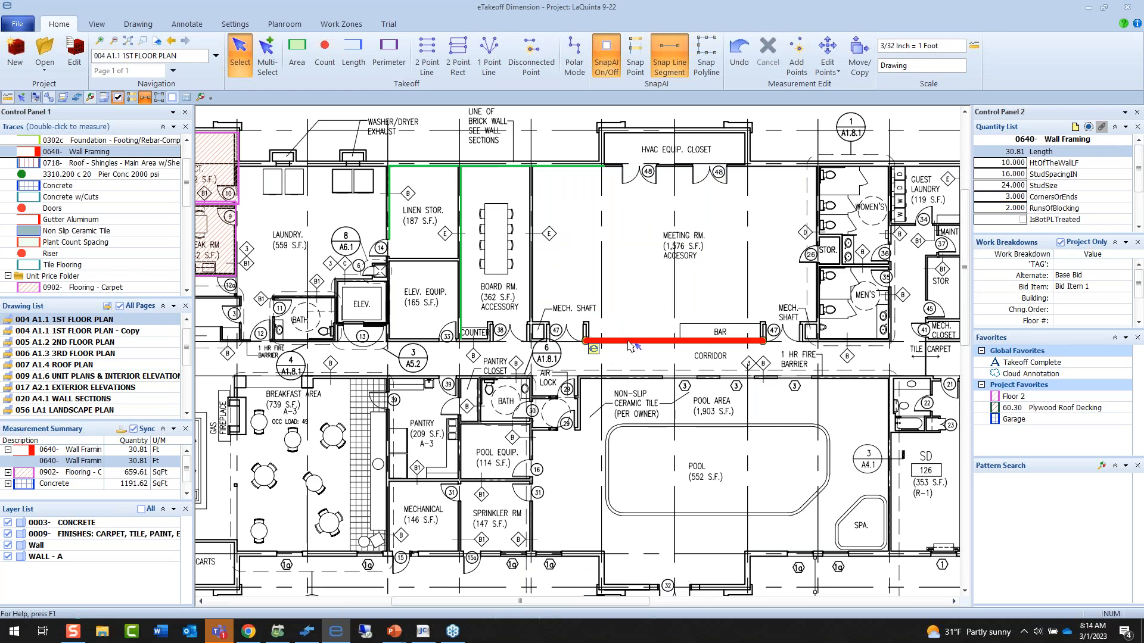
Rename the wall framing measurement as "Wall in Demo".
double_click(629, 342)
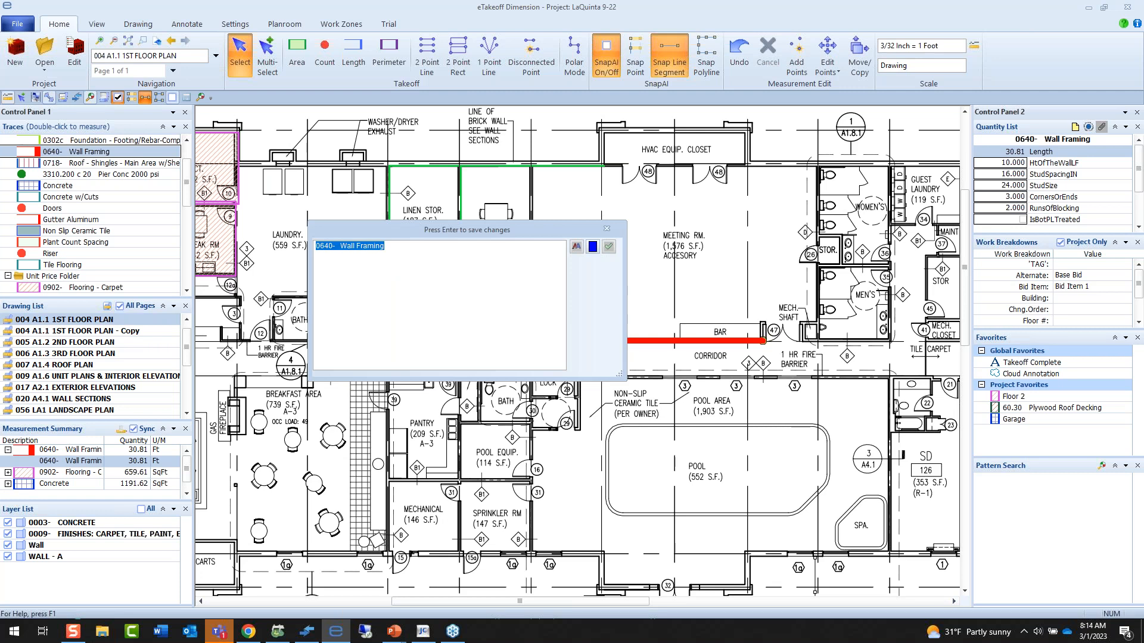
key(Delete)
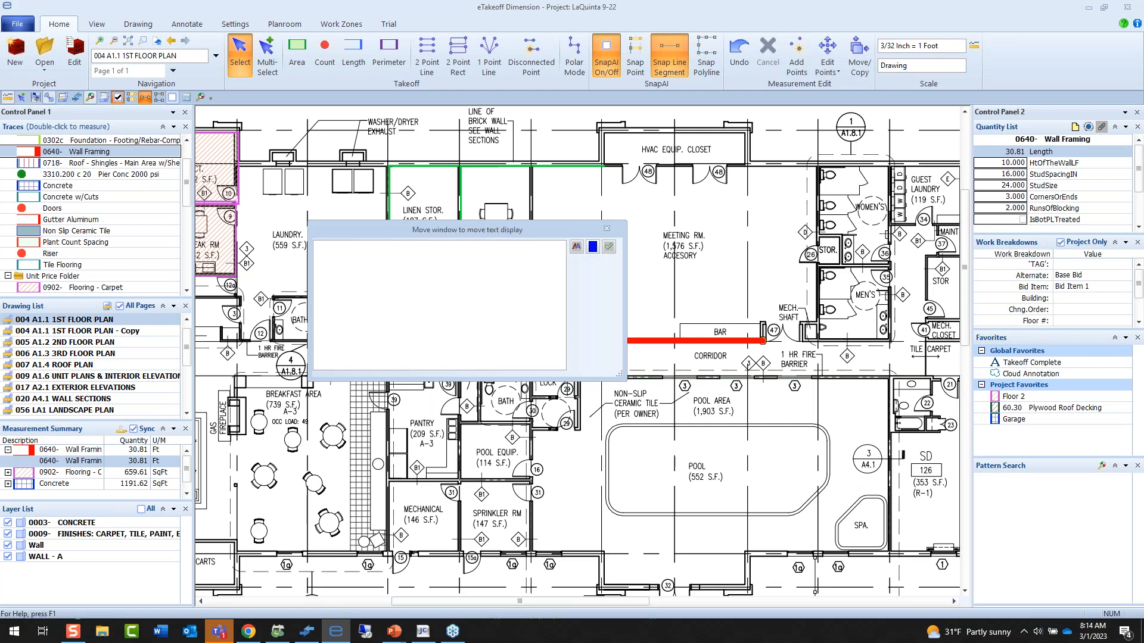
text(Wall in Demo)
key(Return)
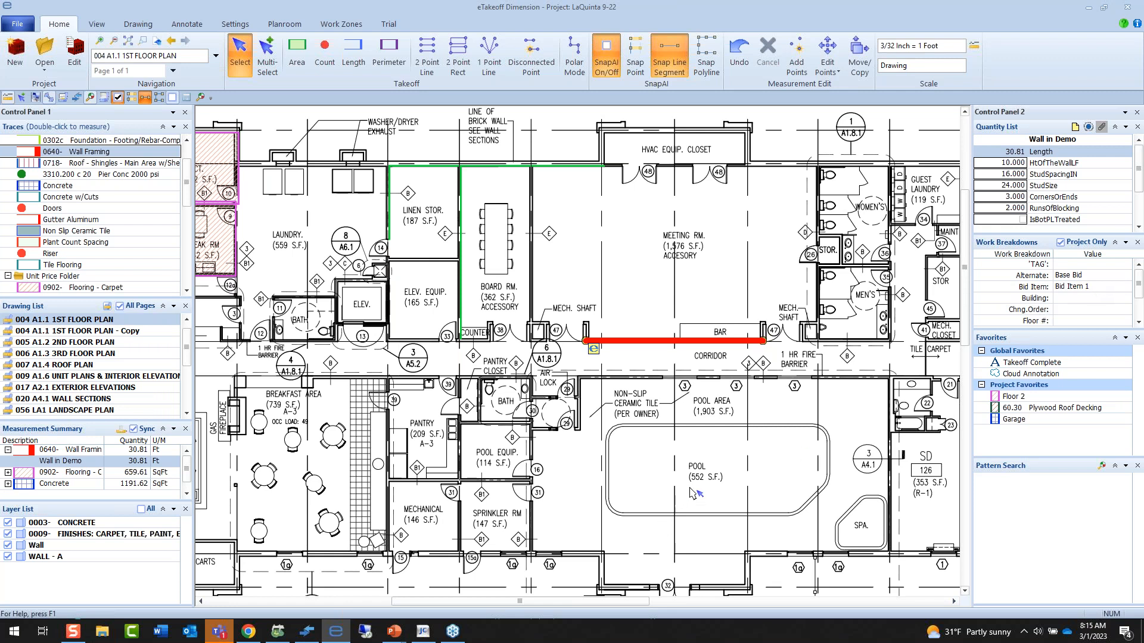
Measure the concrete border between the pool's outer and inner outlines with the Concrete trace and polyline snapping.
scroll(727, 480, up, 5)
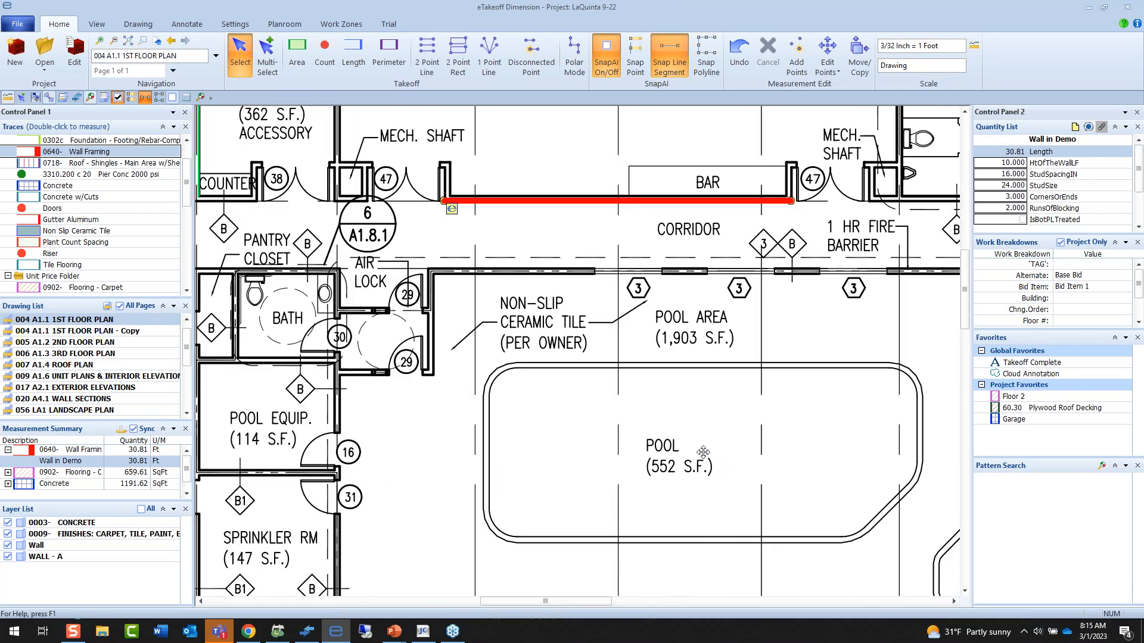
double_click(84, 186)
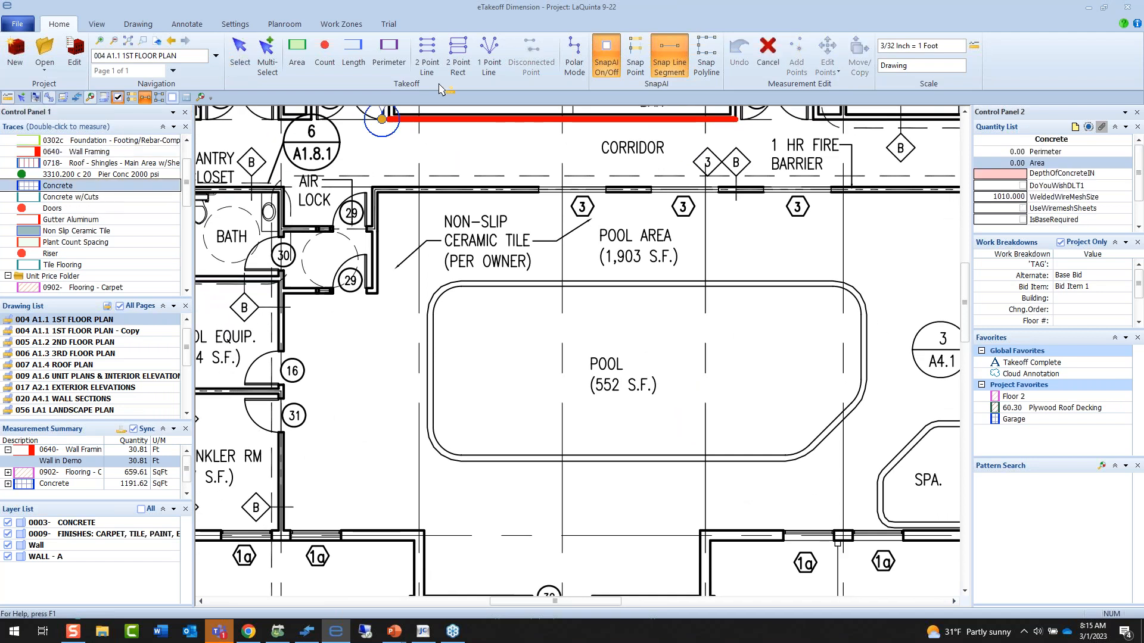
click(706, 57)
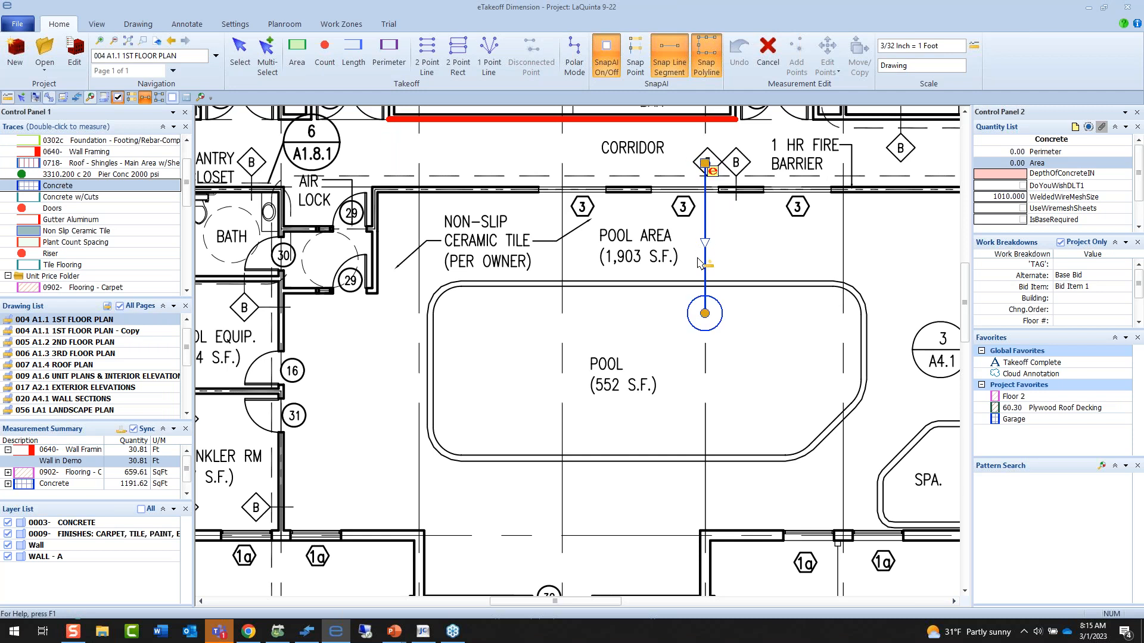
click(694, 283)
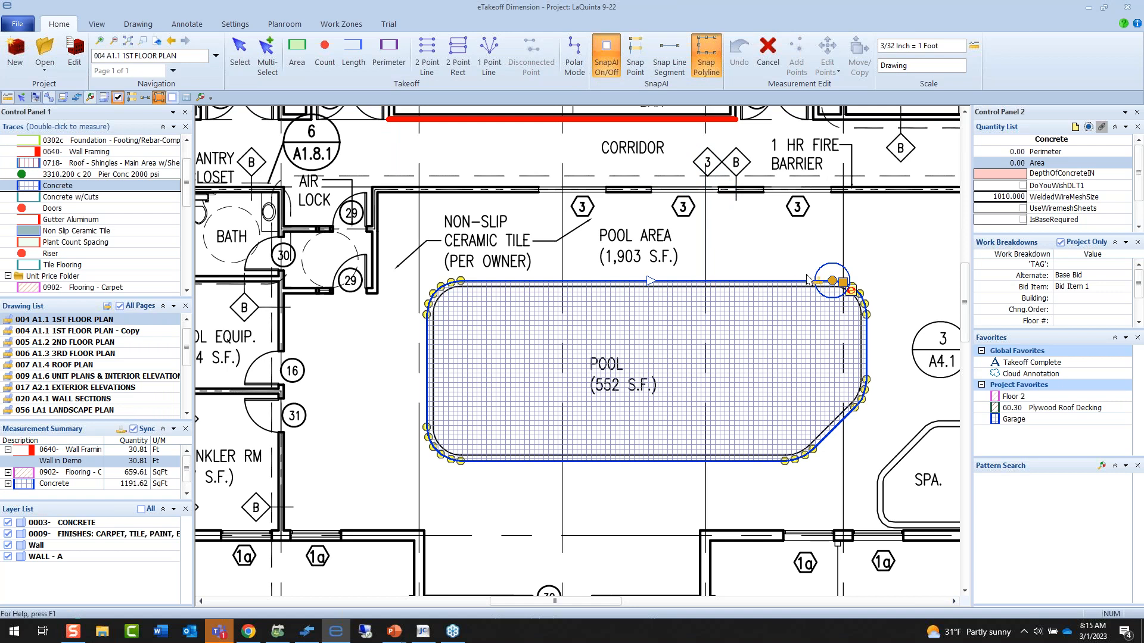
click(833, 282)
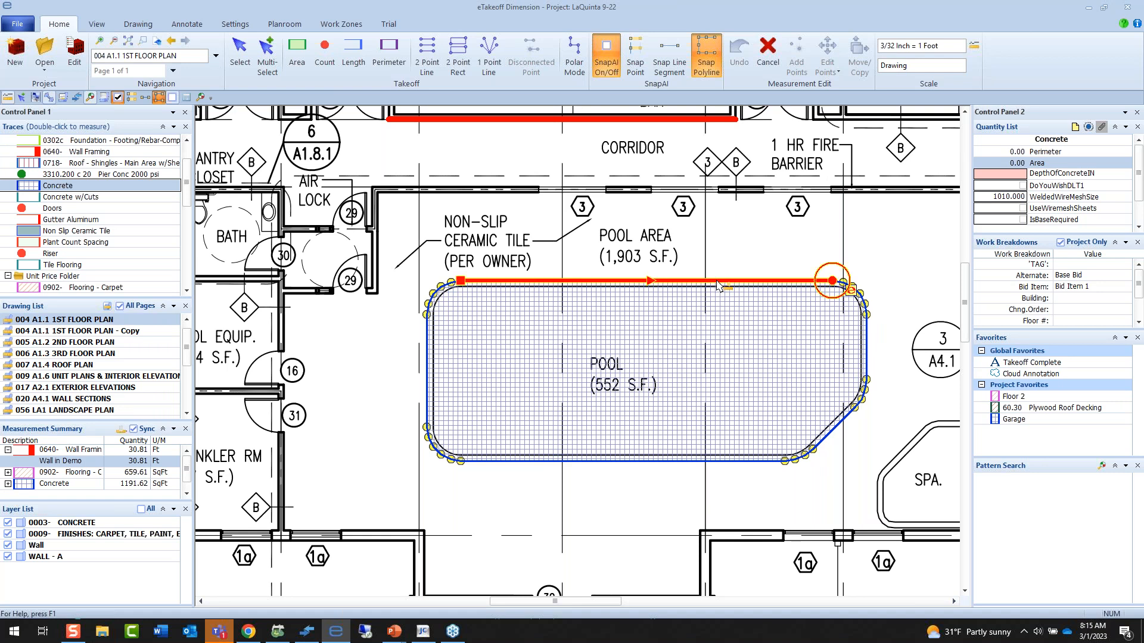
click(589, 292)
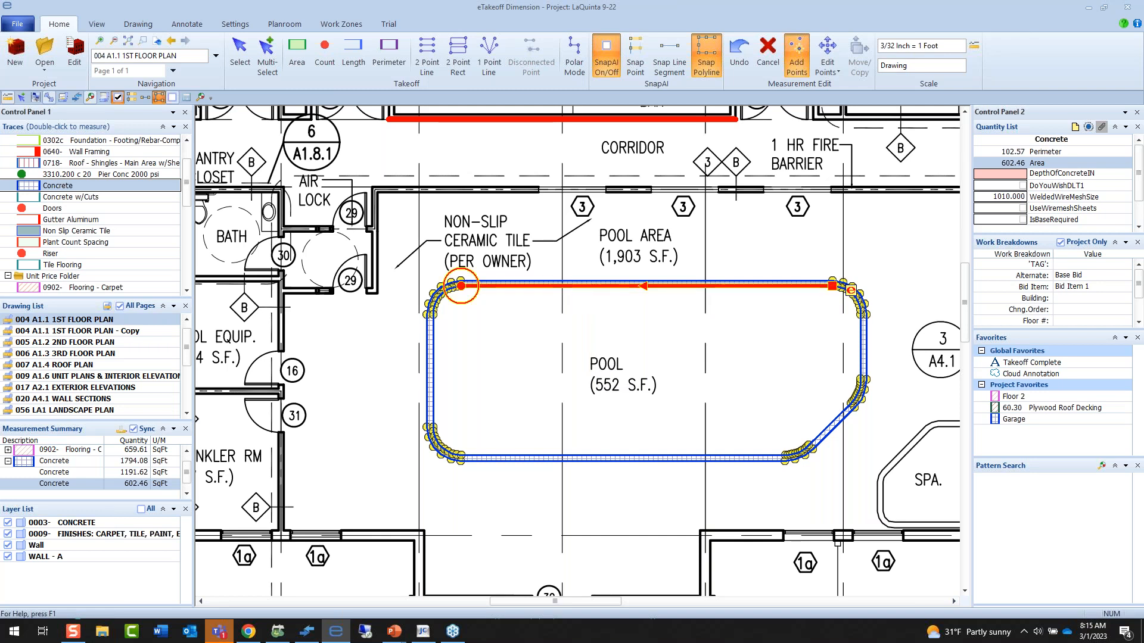
right_click(575, 290)
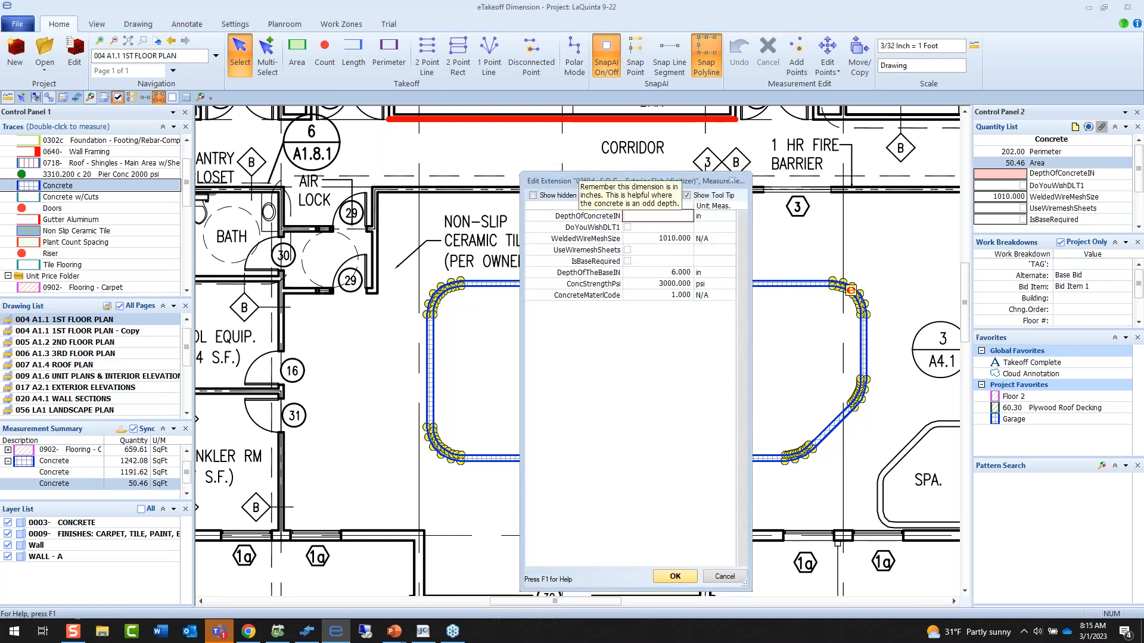
Set the pool border's concrete depth to 4 in and welded wire mesh size to 0, keeping the description "Concrete".
text(4)
key(Tab)
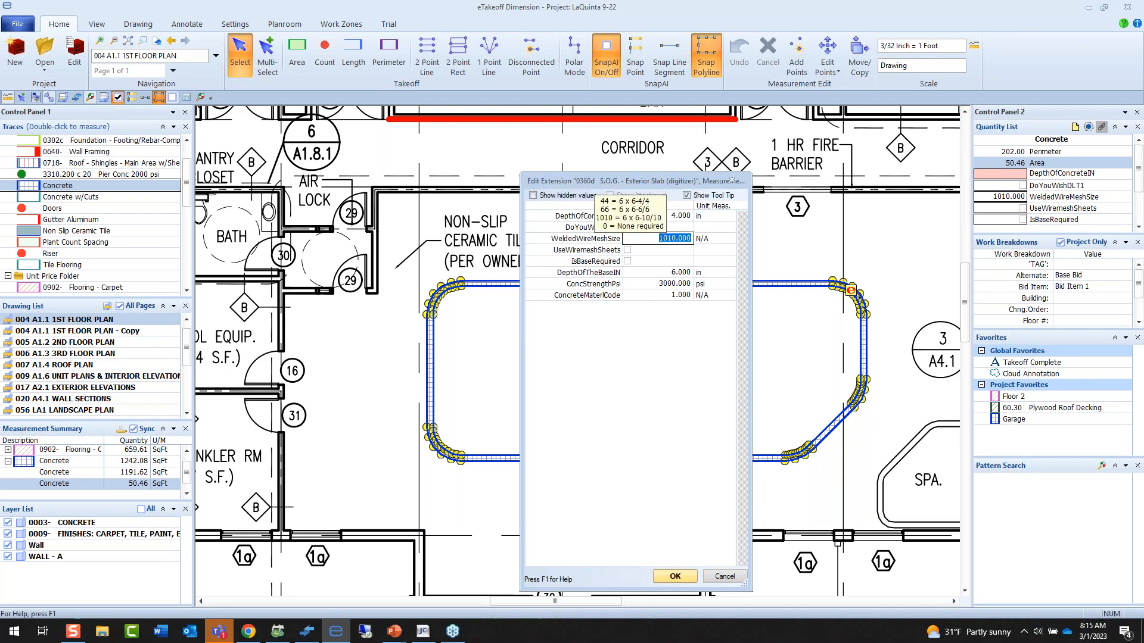
text(0)
key(Tab)
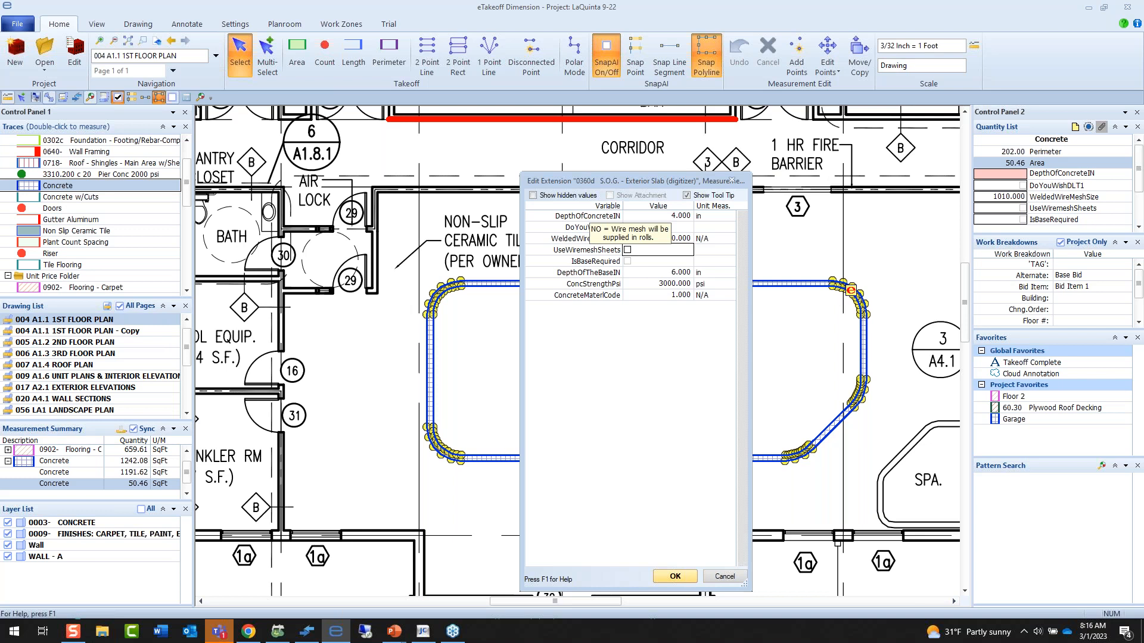
click(681, 285)
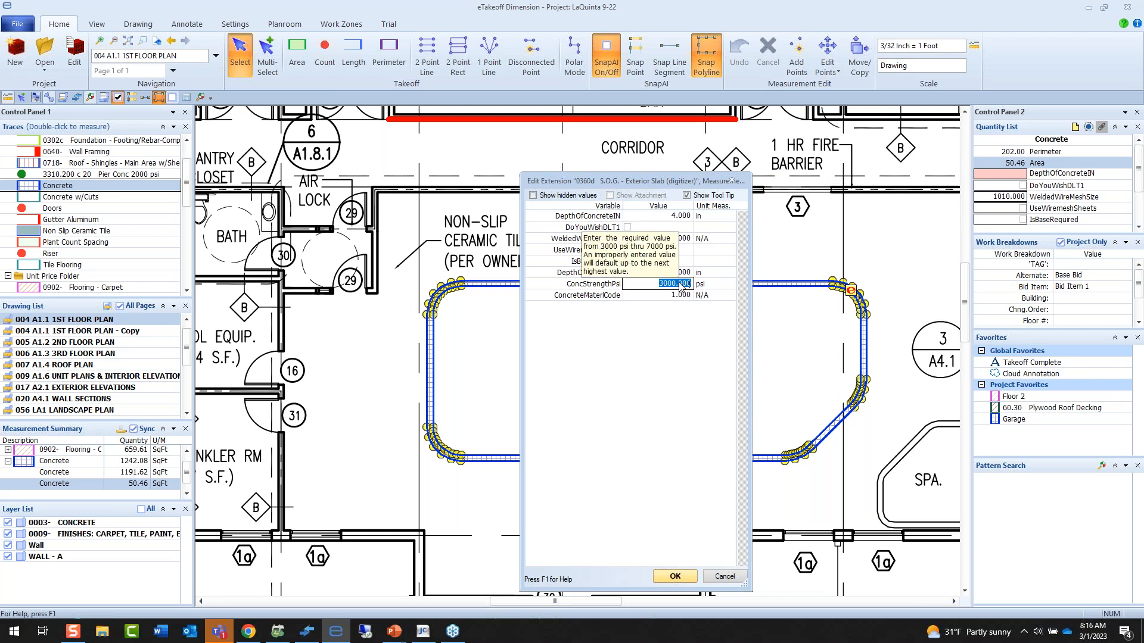
click(687, 576)
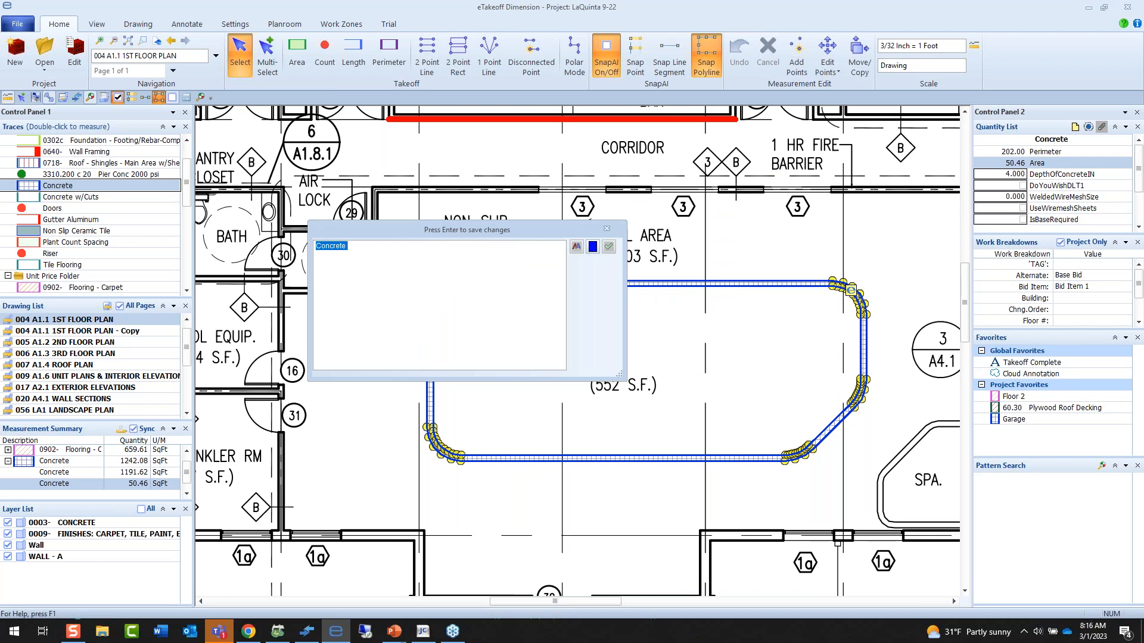
key(Return)
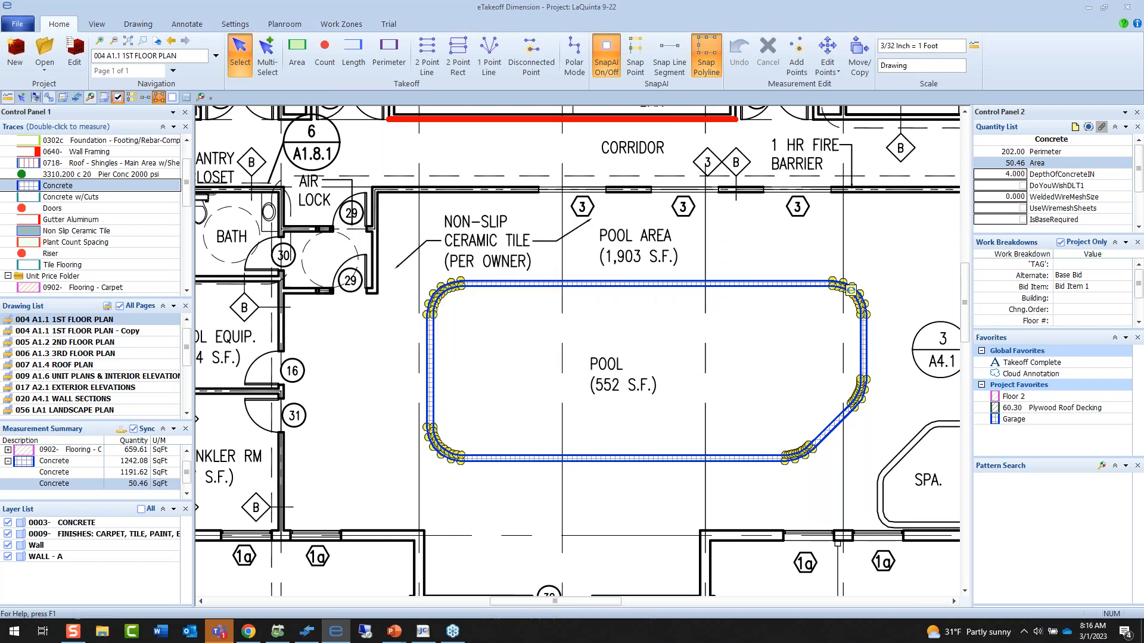
On the 007 A1.4 roof plan, measure the two 5:12 slopes of the projecting end roof with the 0718 Roof - Shingles trace.
click(97, 362)
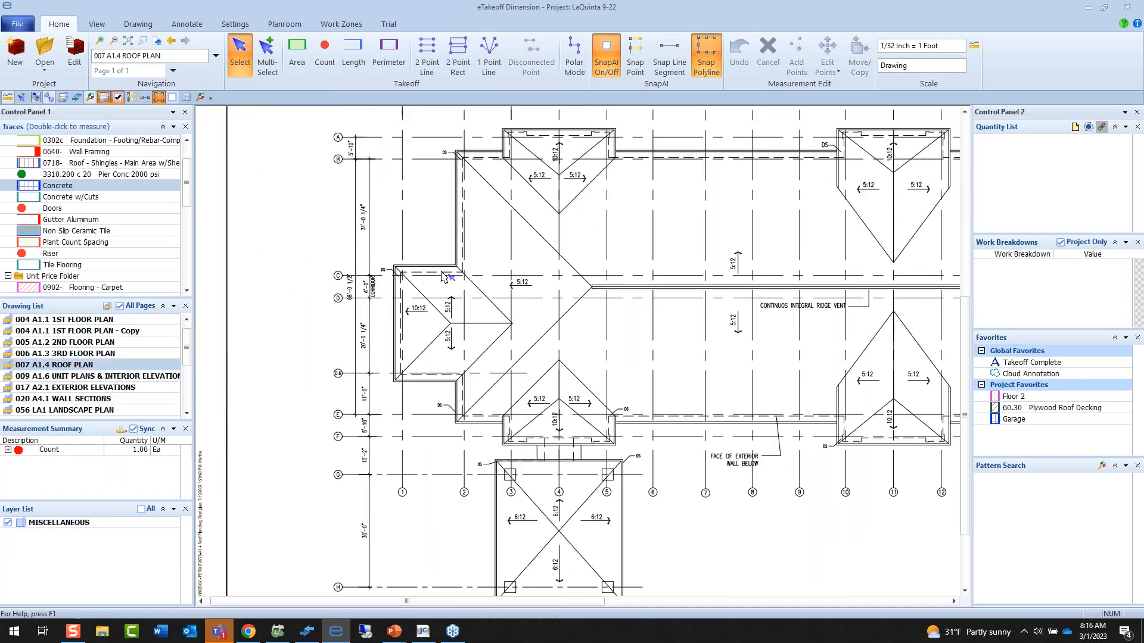
scroll(443, 275, up, 3)
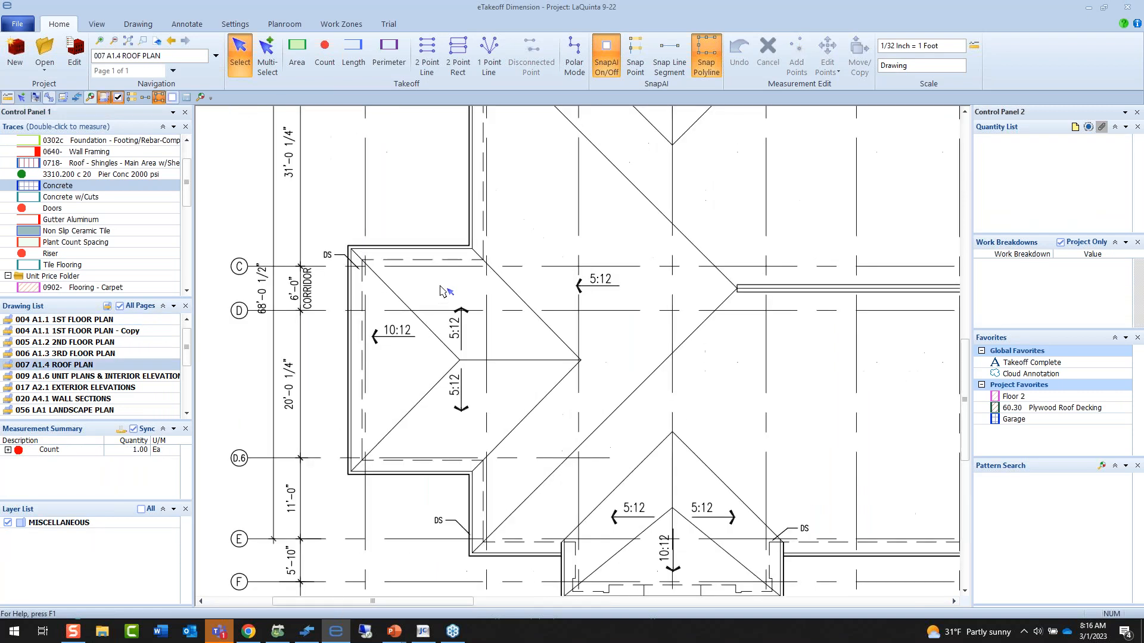
double_click(112, 163)
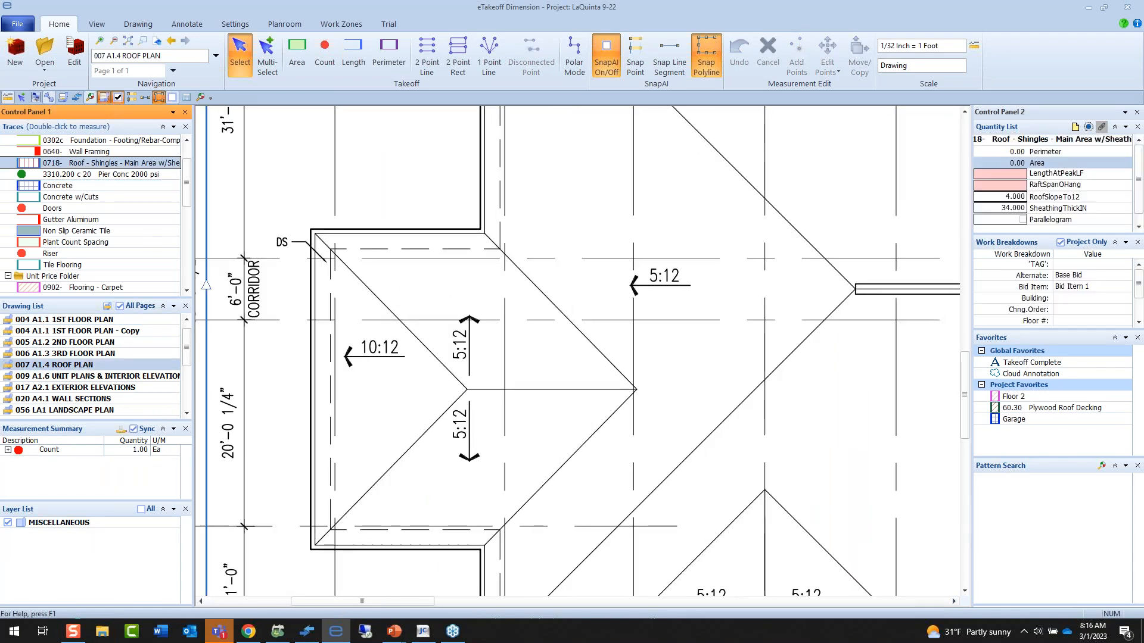
click(537, 274)
click(581, 338)
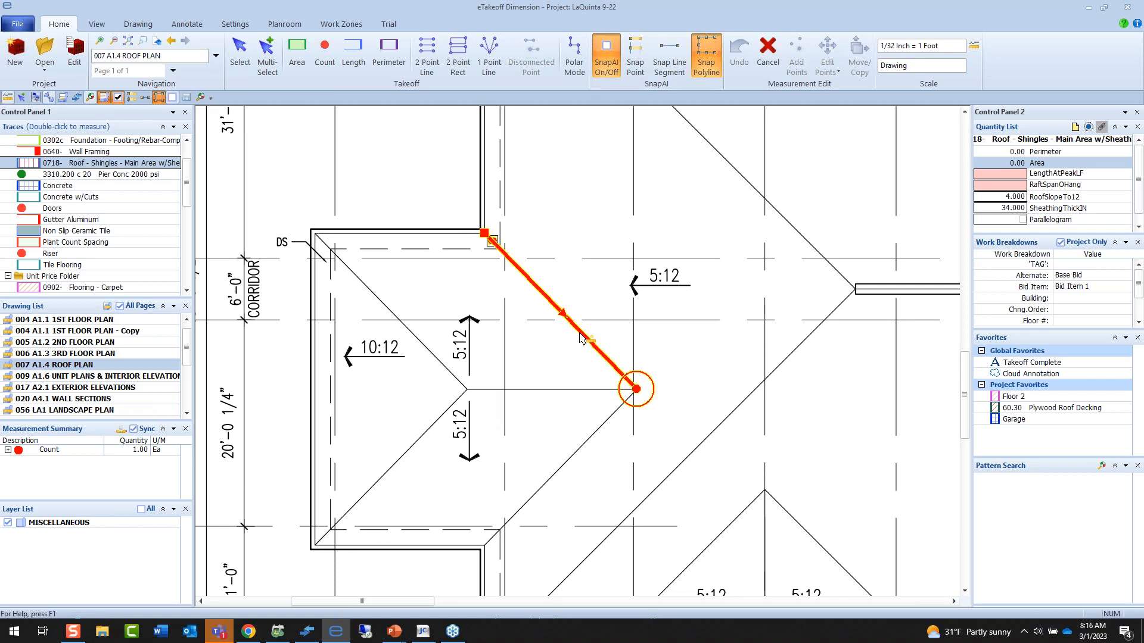
click(506, 519)
double_click(508, 522)
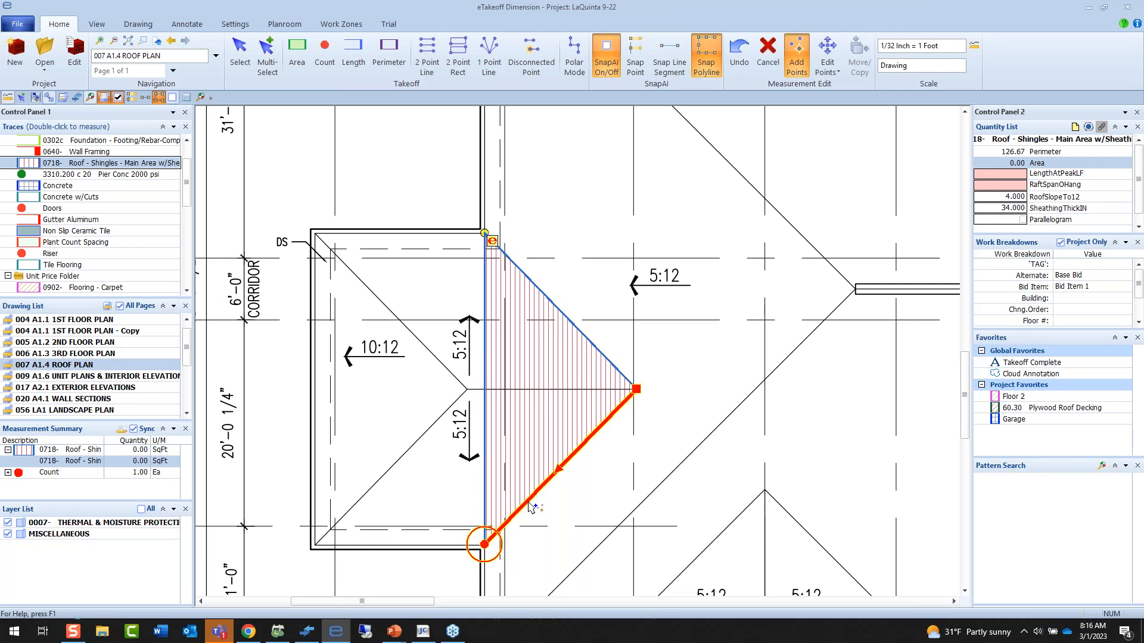
click(453, 441)
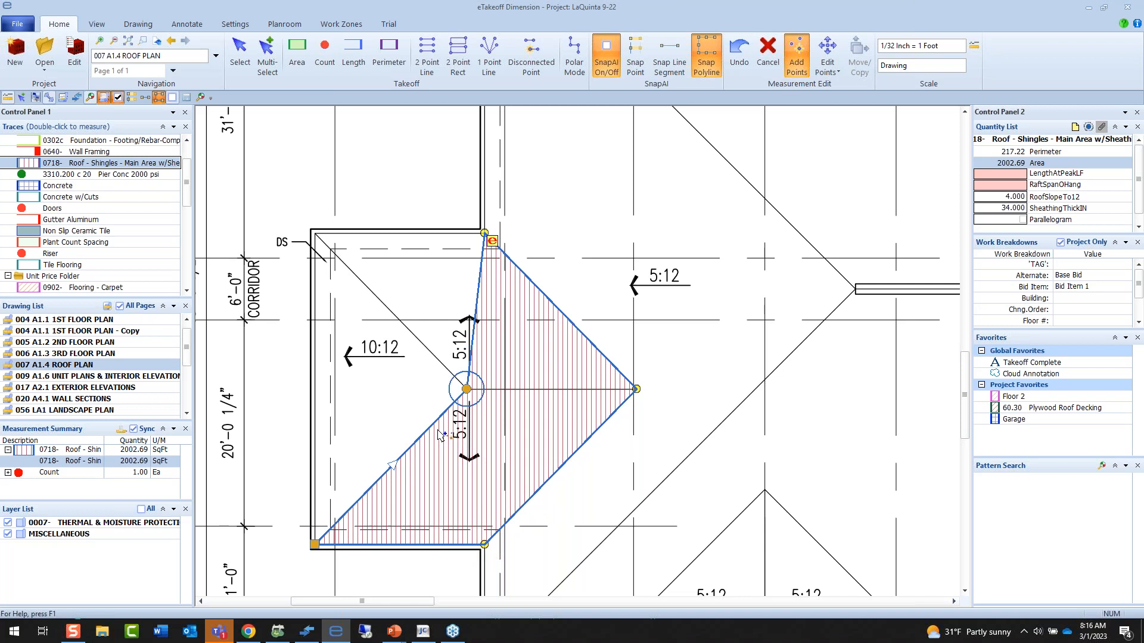
click(368, 293)
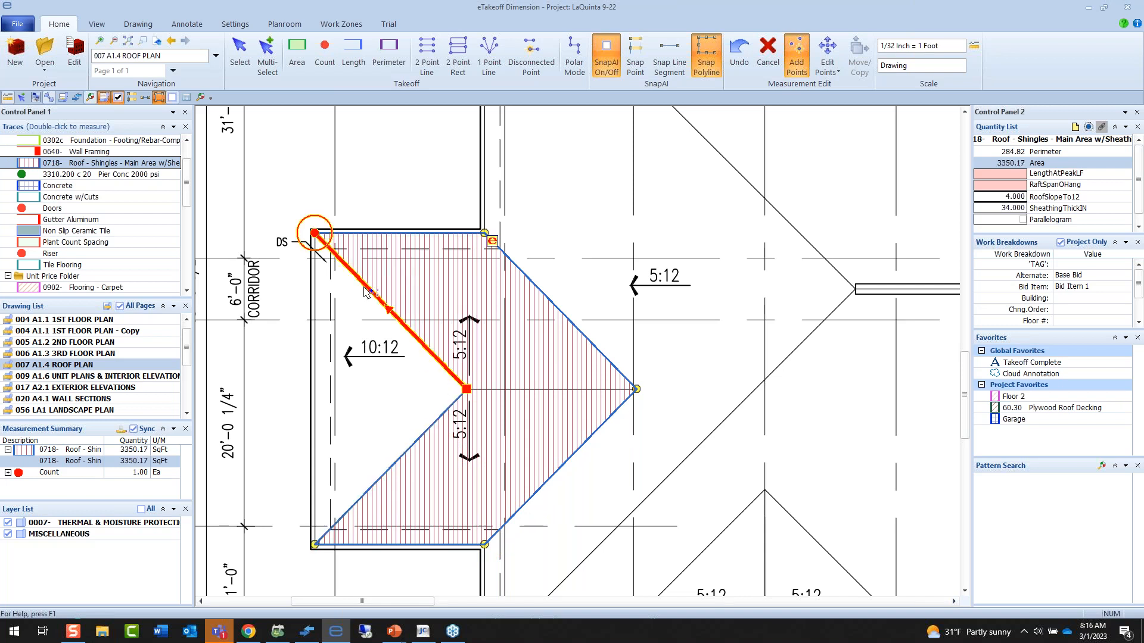
double_click(364, 293)
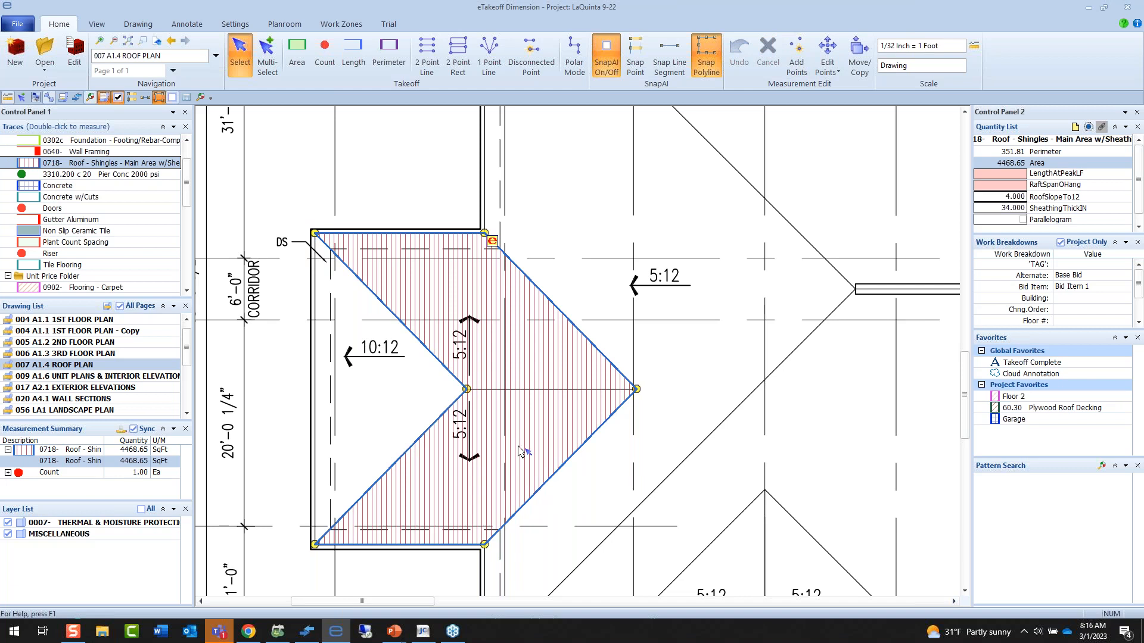
Set the roof shingles measurement's length at peak to 10 ft, rafter span with overhang to 10 ft and roof slope to 5.
double_click(540, 365)
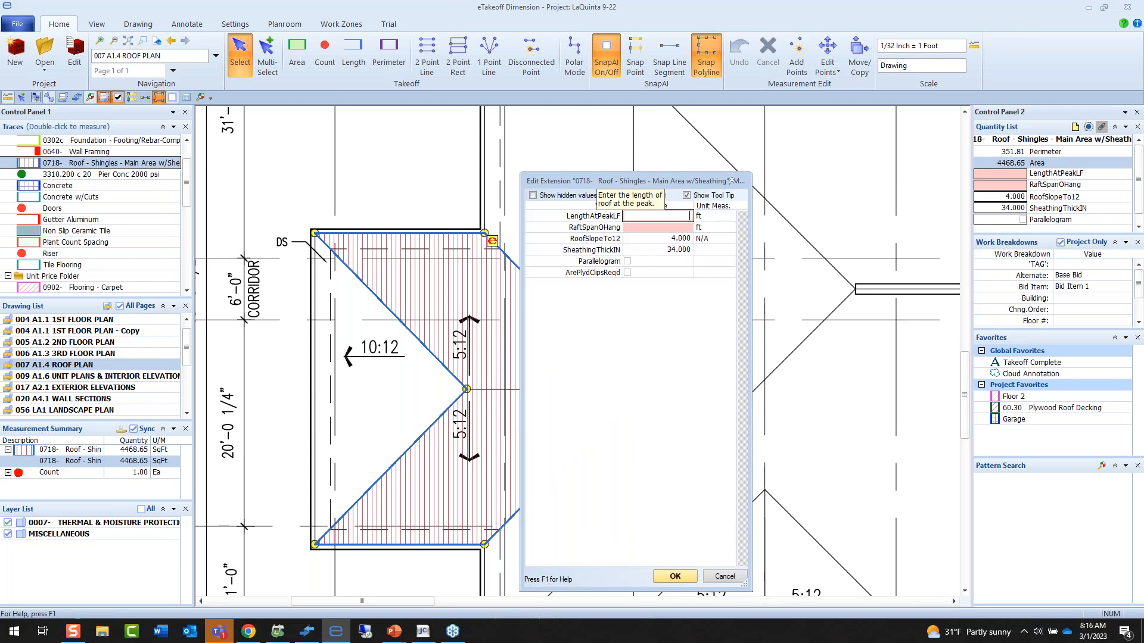
text(50)
key(Tab)
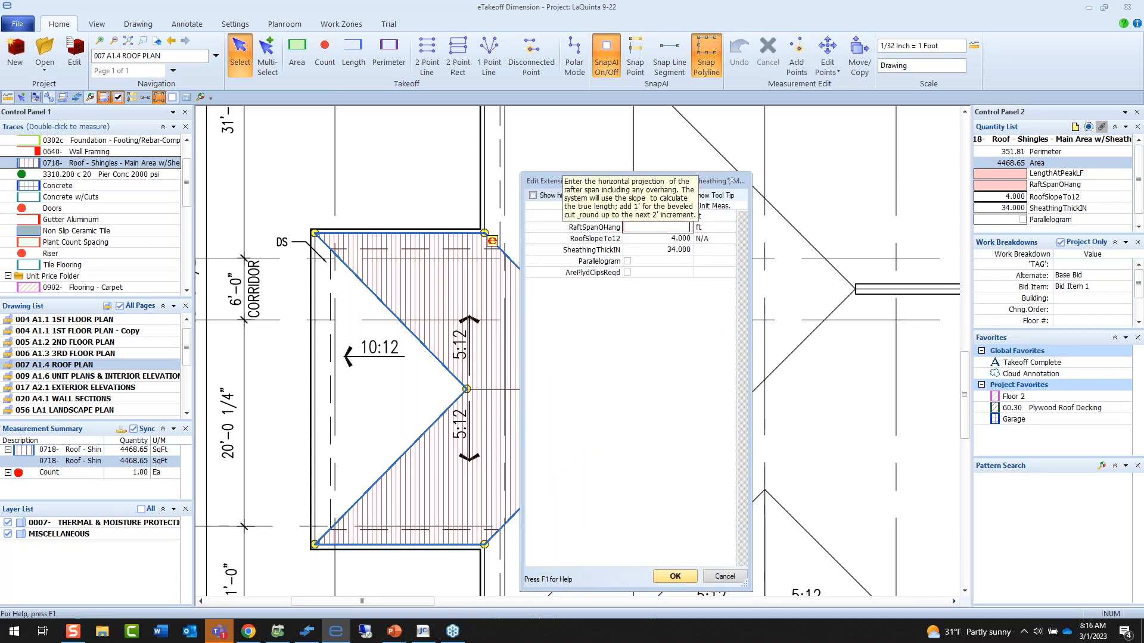
key(Tab)
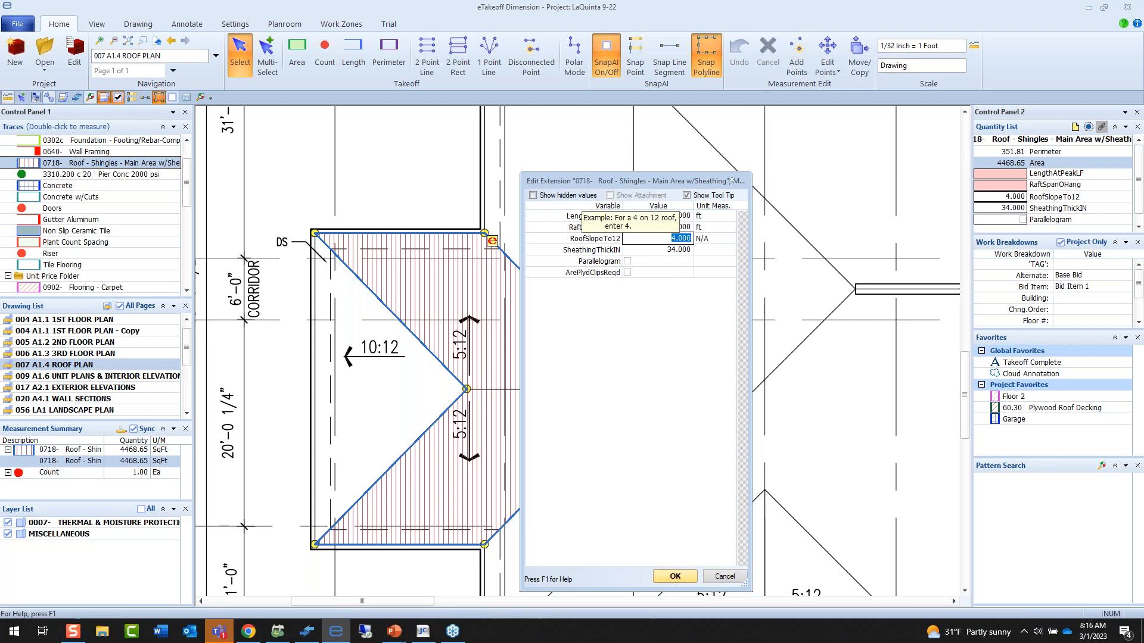
text(5)
key(Tab)
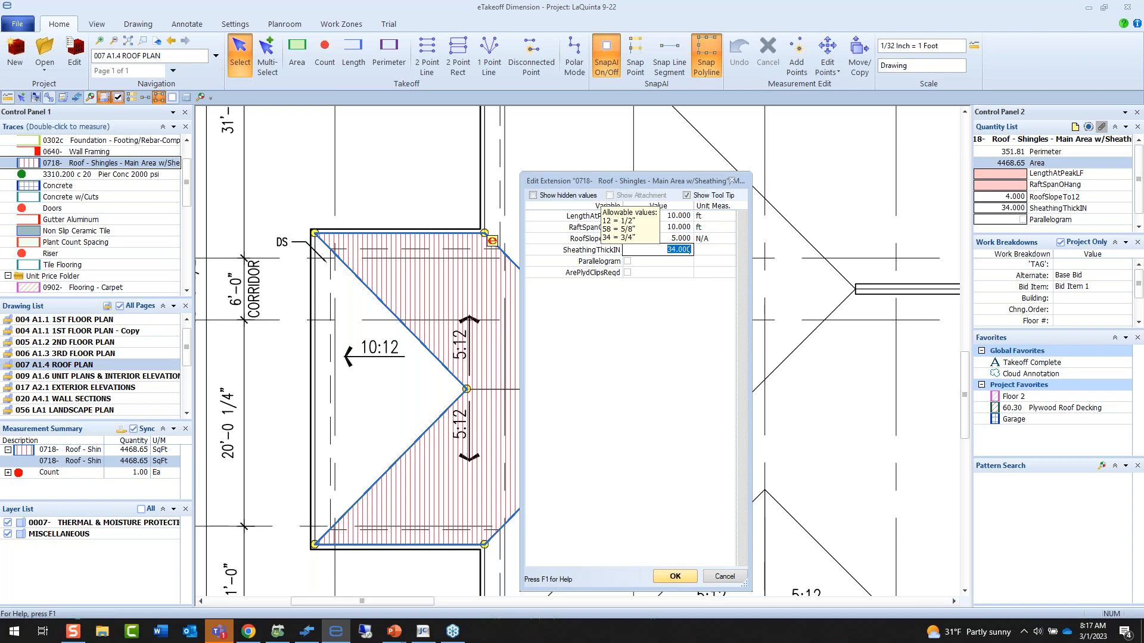
click(675, 576)
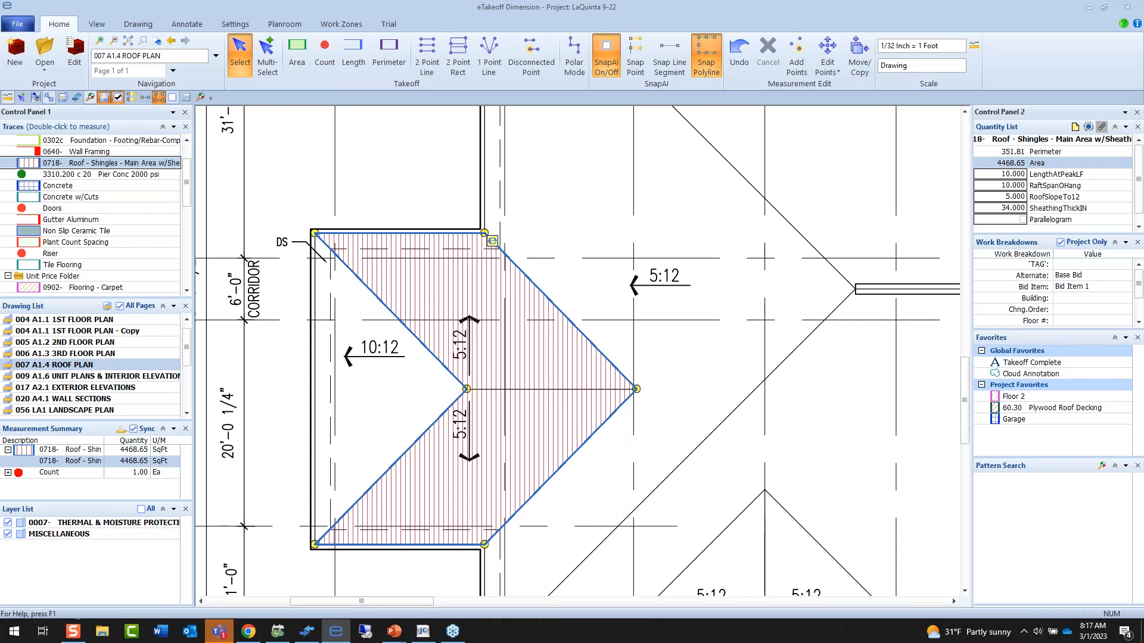
Open the 063 S1.1 foundation plan drawing.
drag(544, 393, 547, 363)
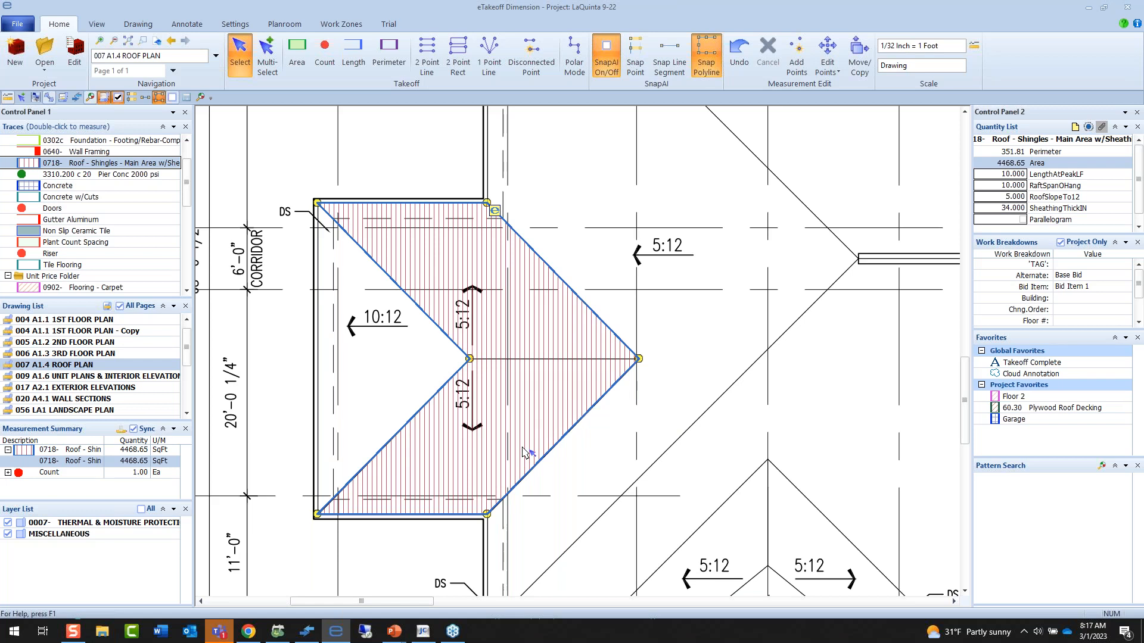
drag(189, 363, 189, 374)
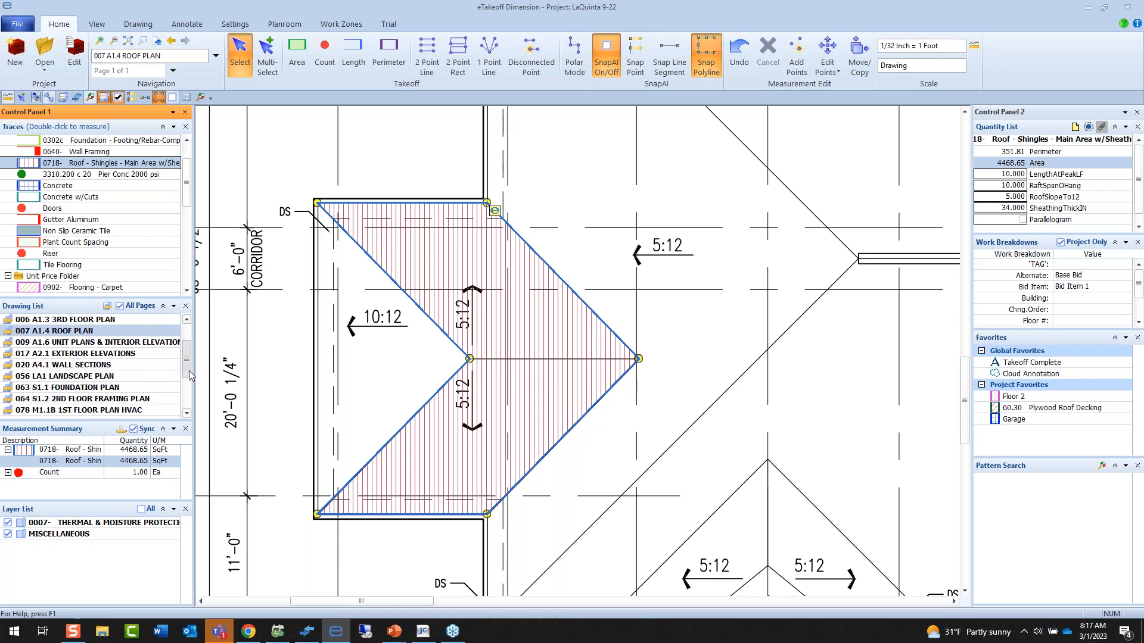
double_click(127, 389)
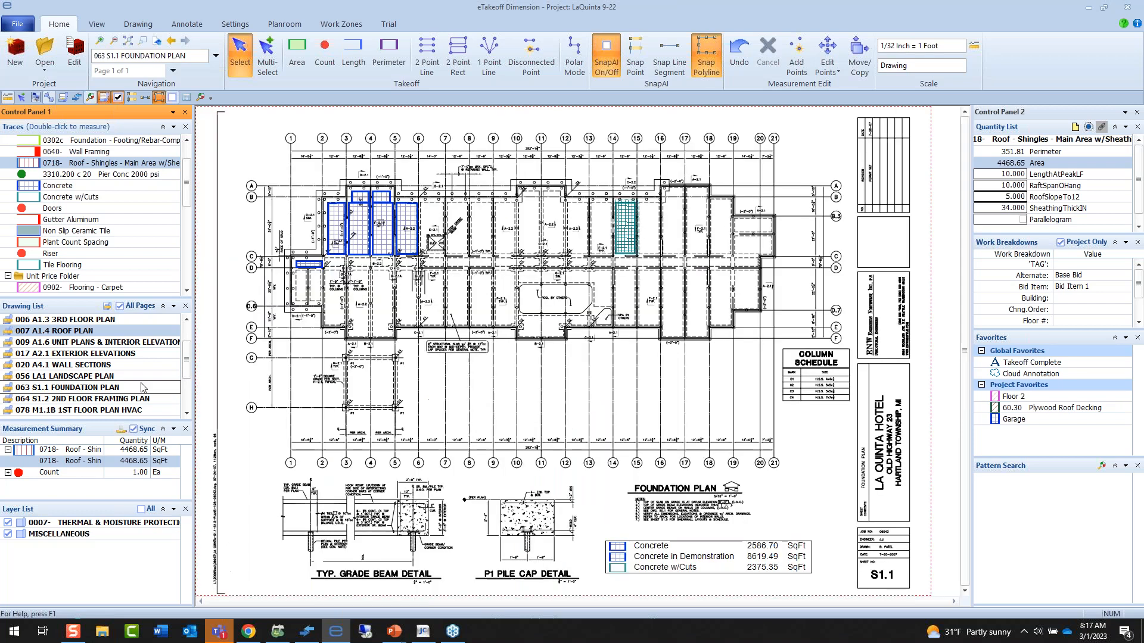
scroll(464, 175, up, 2)
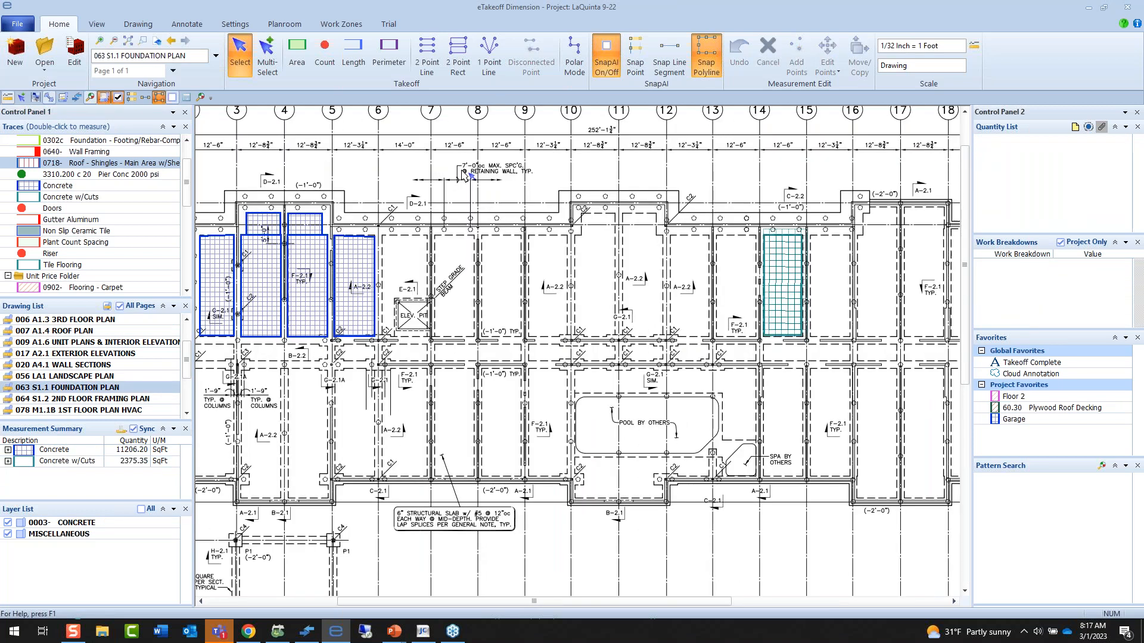
scroll(463, 175, down, 1)
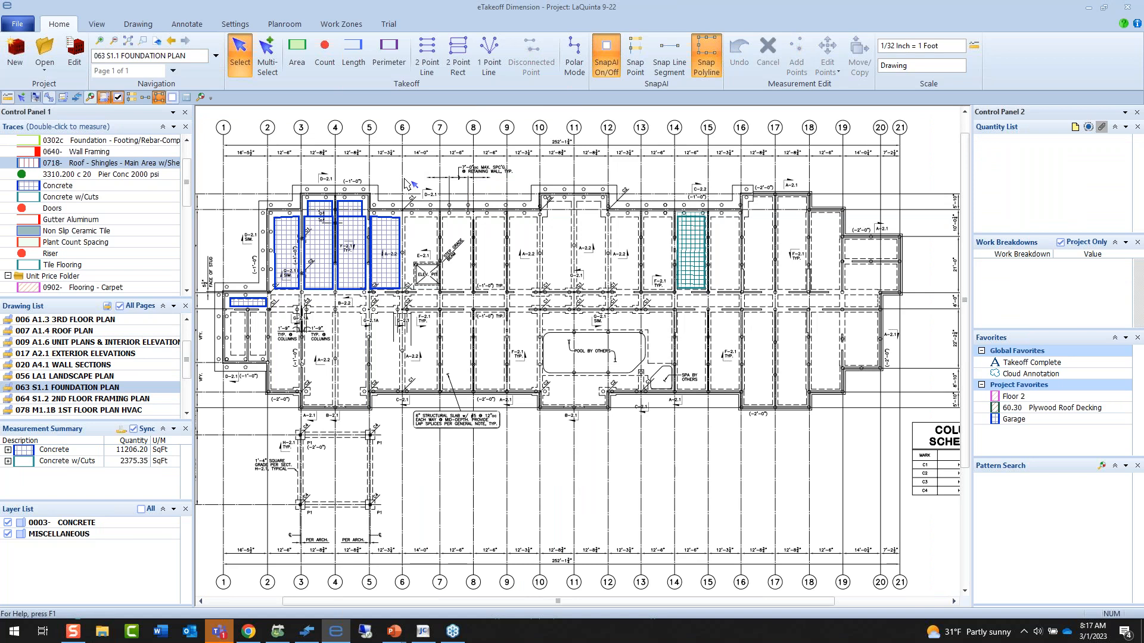
scroll(93, 168, up, 1)
Measure the building's outer foundation outline with the first 0302c Foundation - Footing/Rebar trace, setting the footing width to 10 ft.
double_click(93, 163)
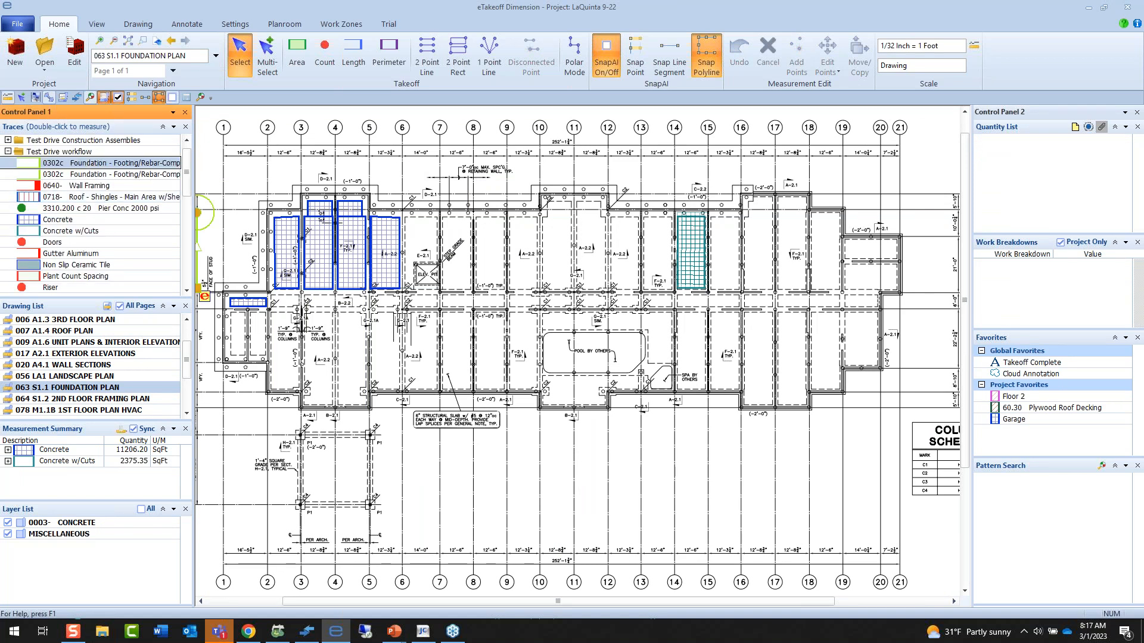
click(513, 215)
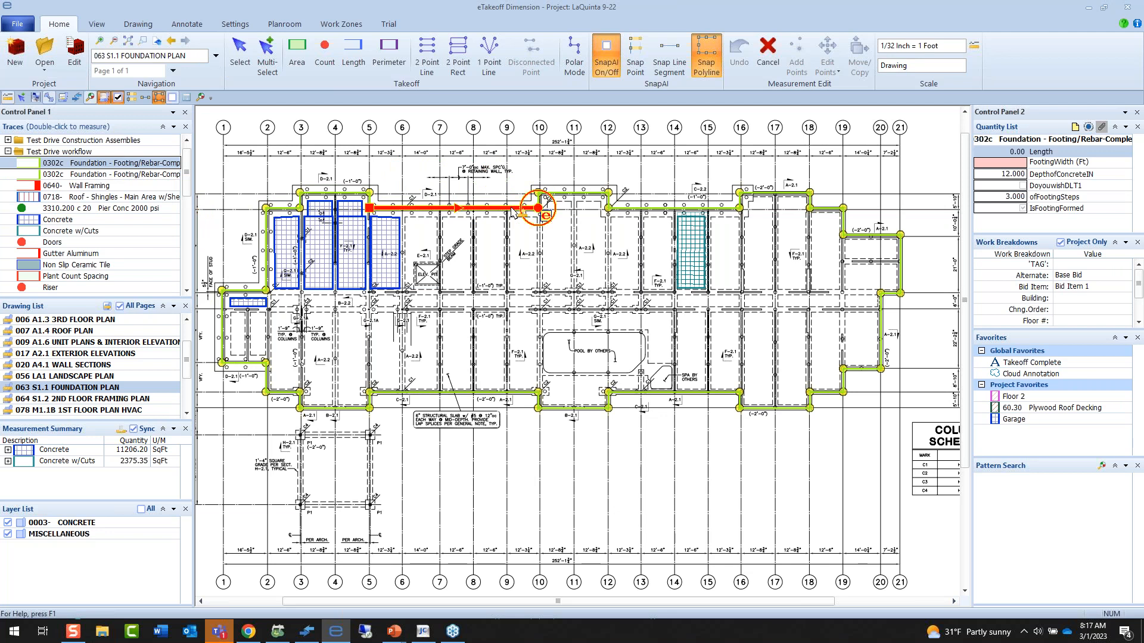
click(512, 210)
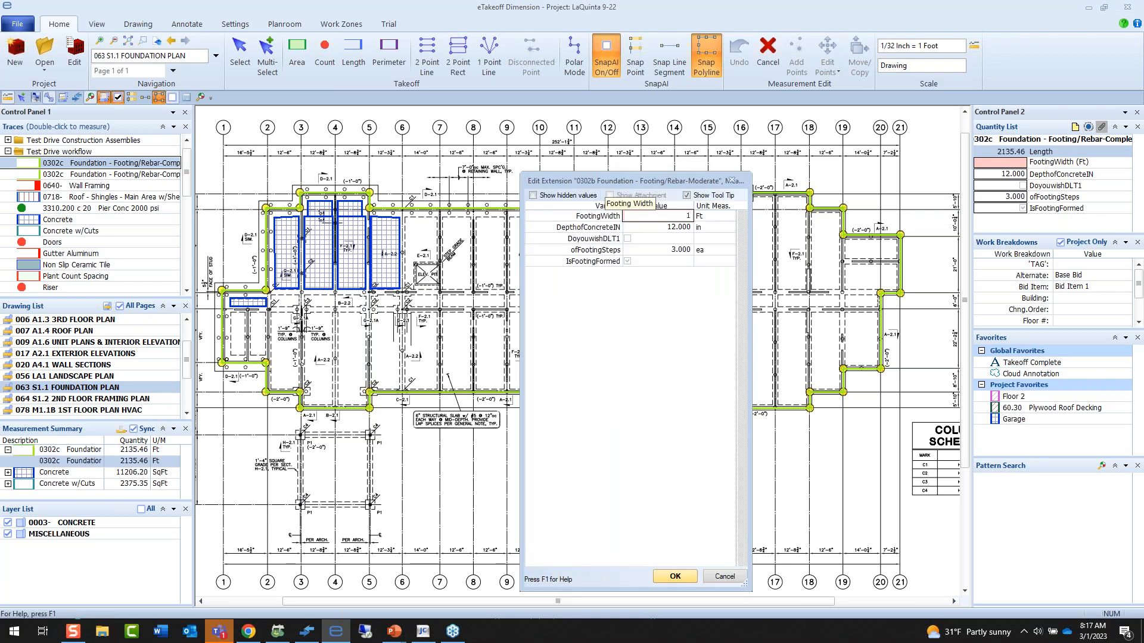
text(1)
key(Tab)
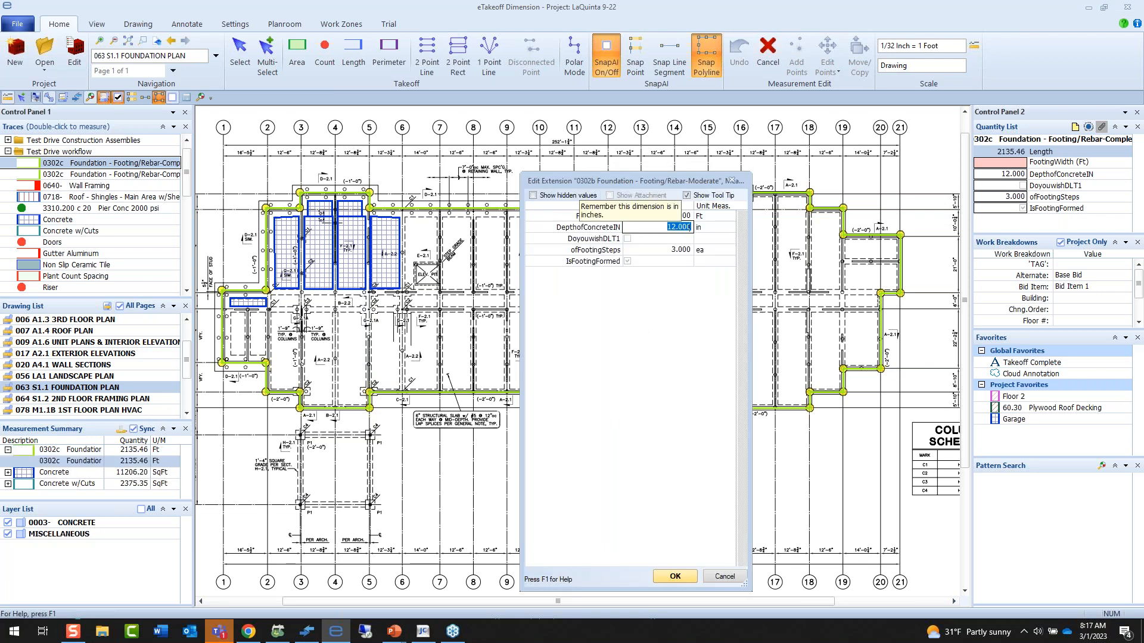
click(675, 576)
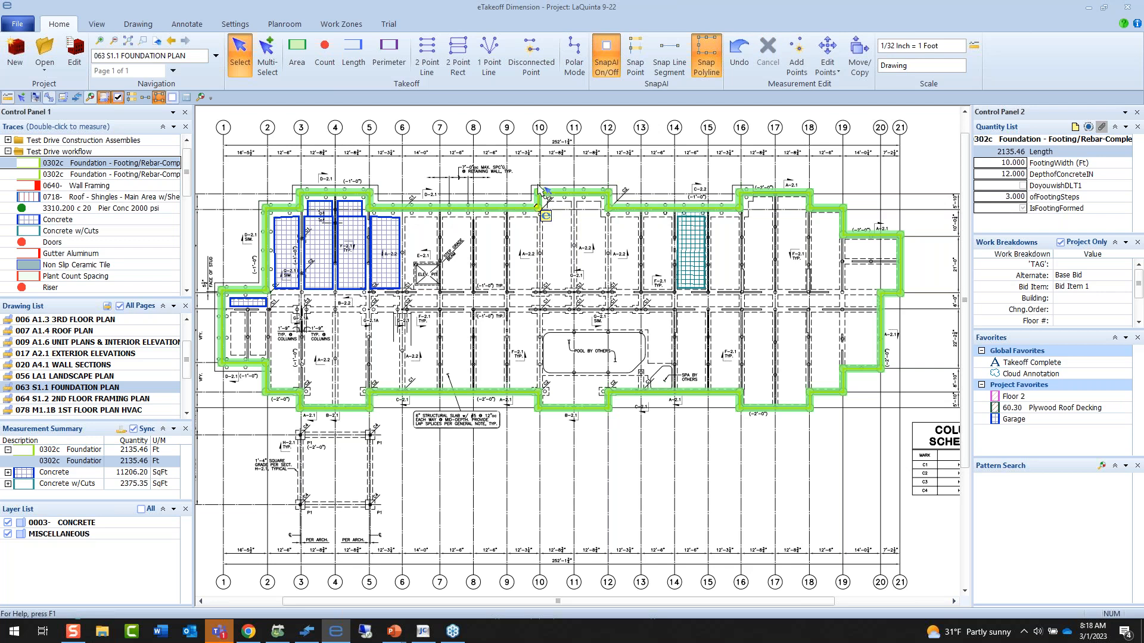
Start a pattern search on the foundation plan and hide the 0003- CONCRETE layer covering the pier symbols.
scroll(545, 186, up, 2)
scroll(546, 186, up, 2)
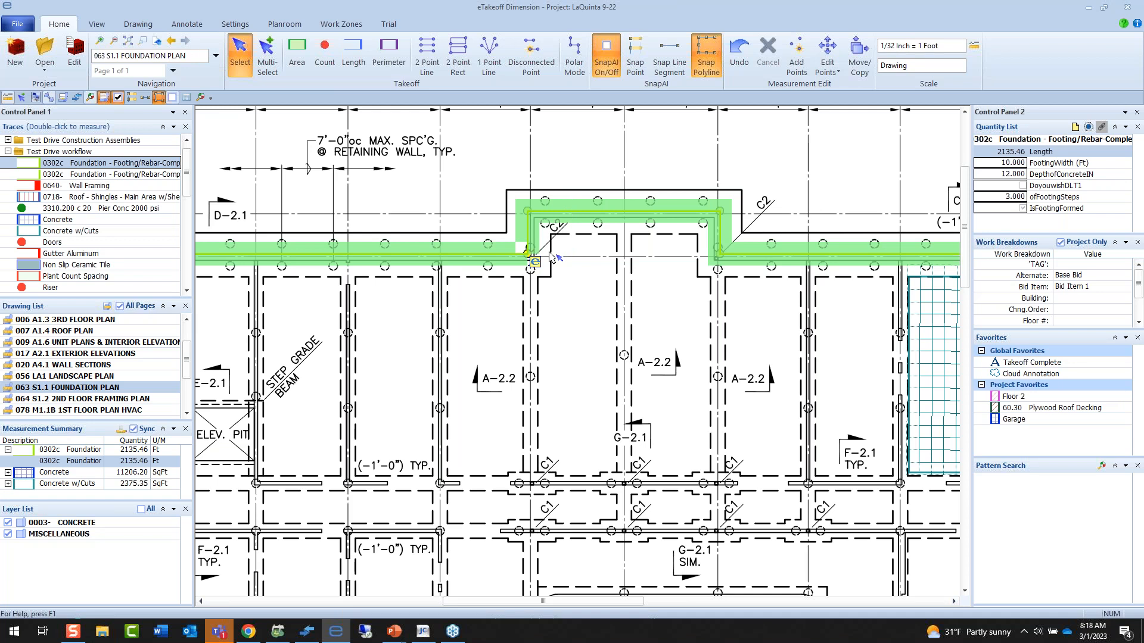
click(89, 99)
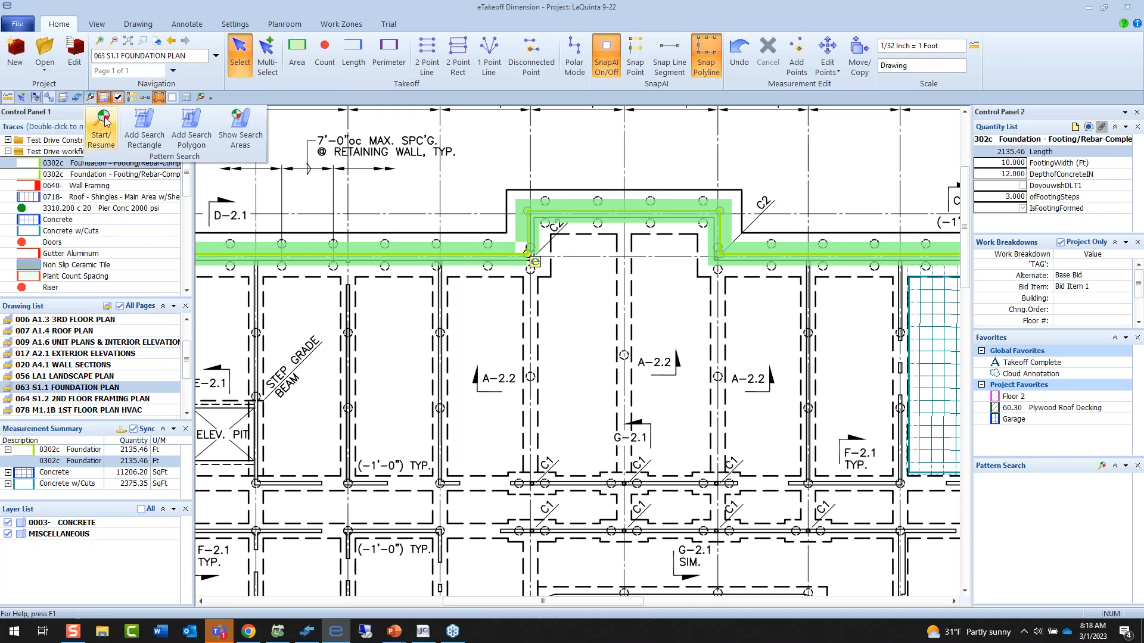
click(104, 118)
scroll(469, 245, down, 1)
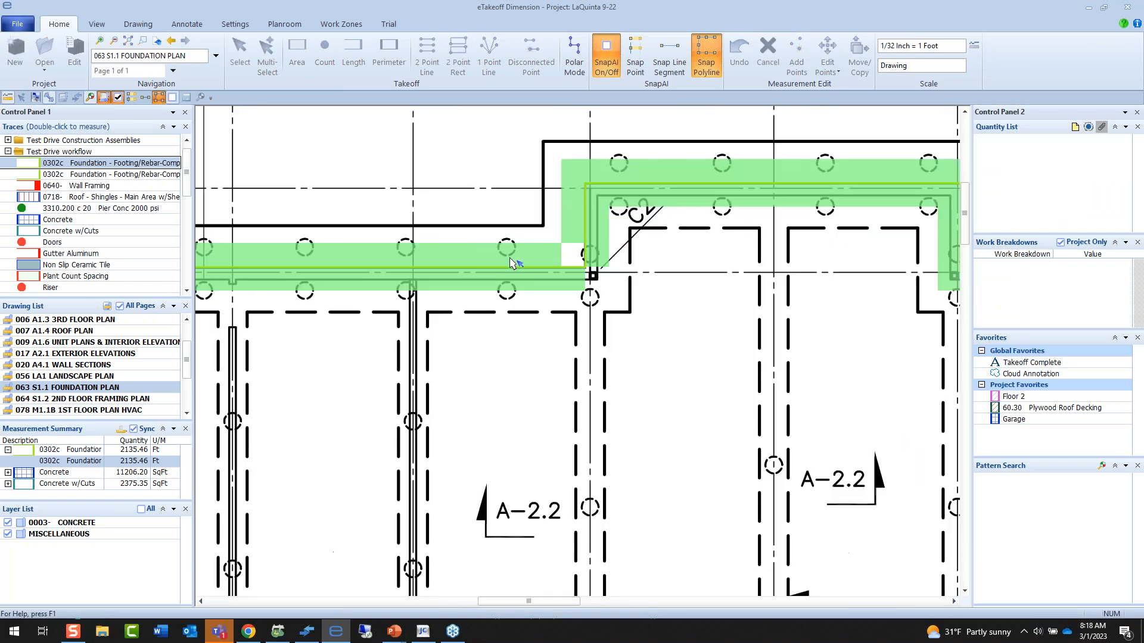
scroll(509, 238, down, 2)
scroll(510, 237, down, 1)
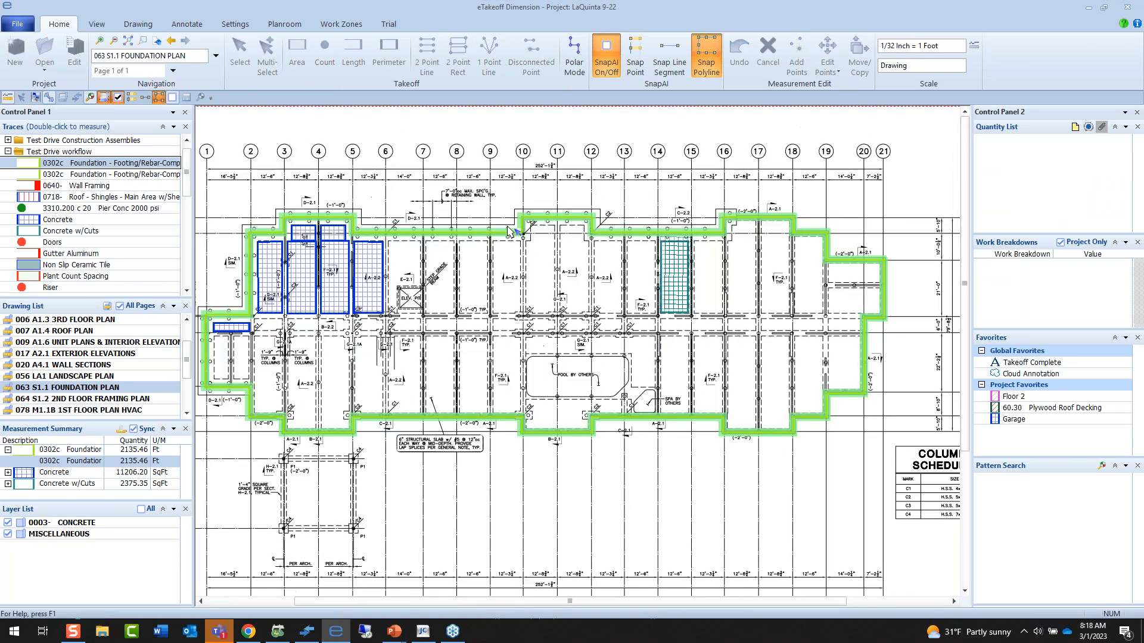
click(8, 524)
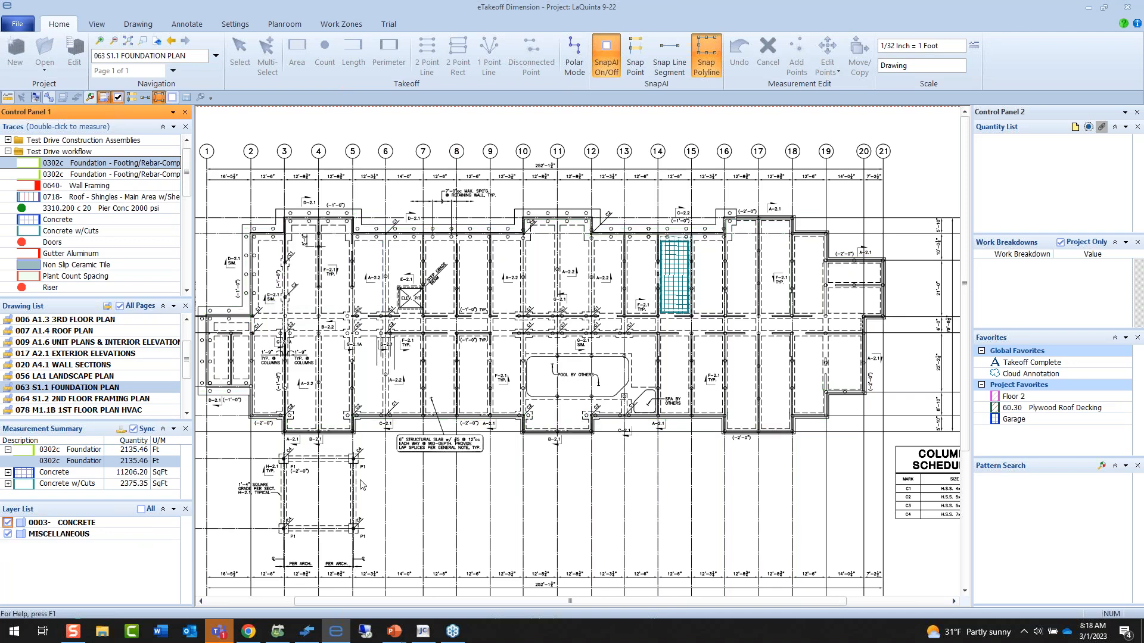
scroll(469, 231, up, 2)
scroll(469, 231, up, 2)
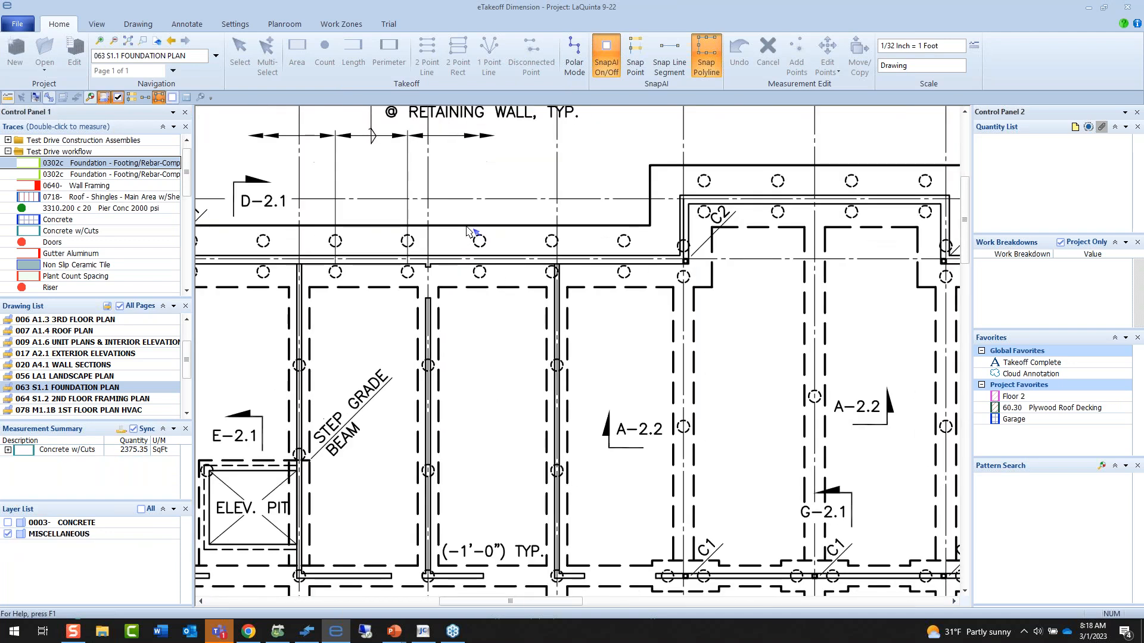
click(90, 98)
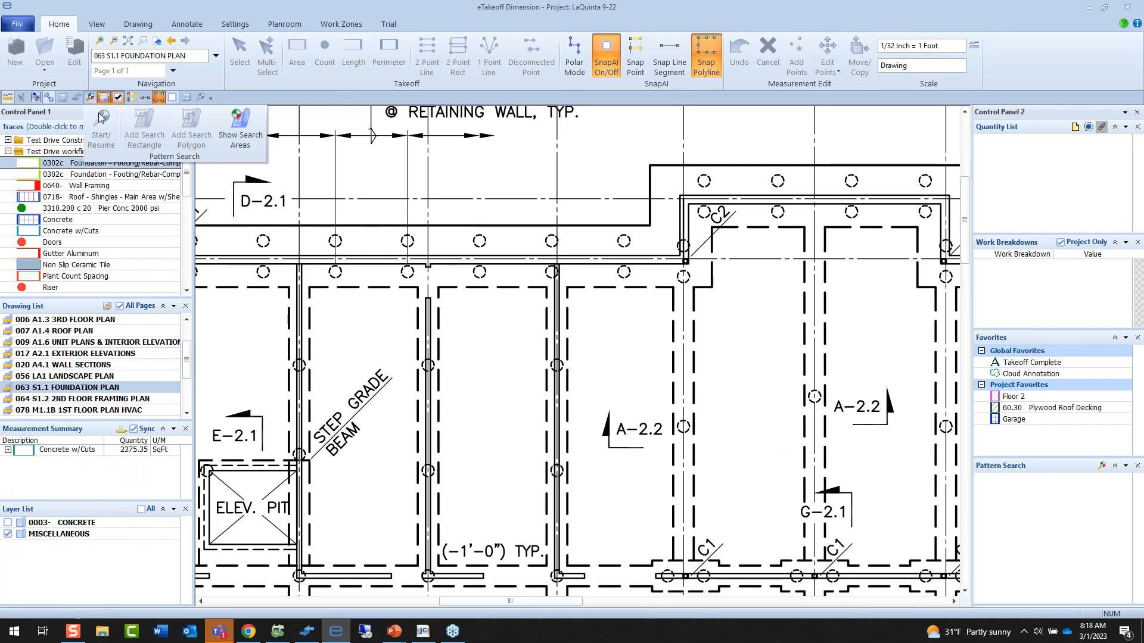
click(476, 242)
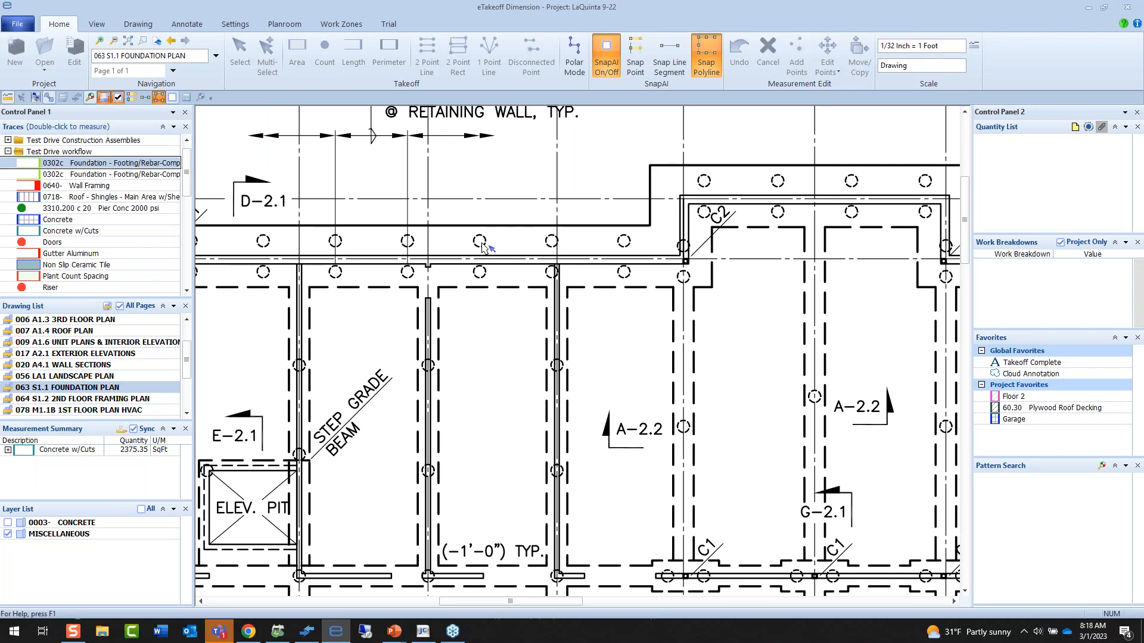
click(482, 247)
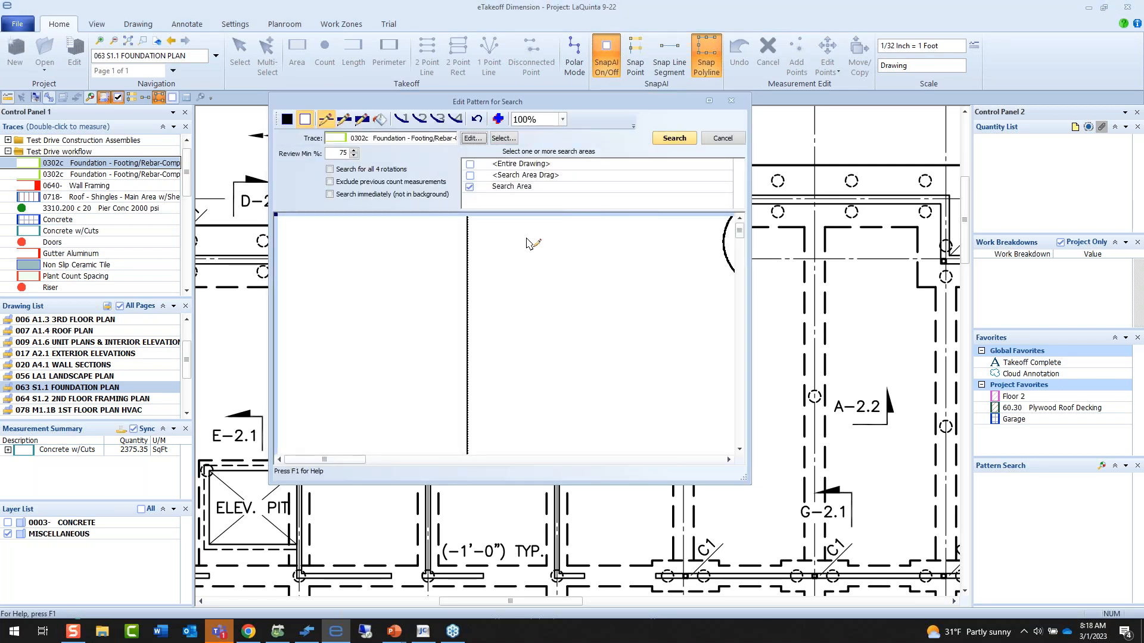
click(731, 141)
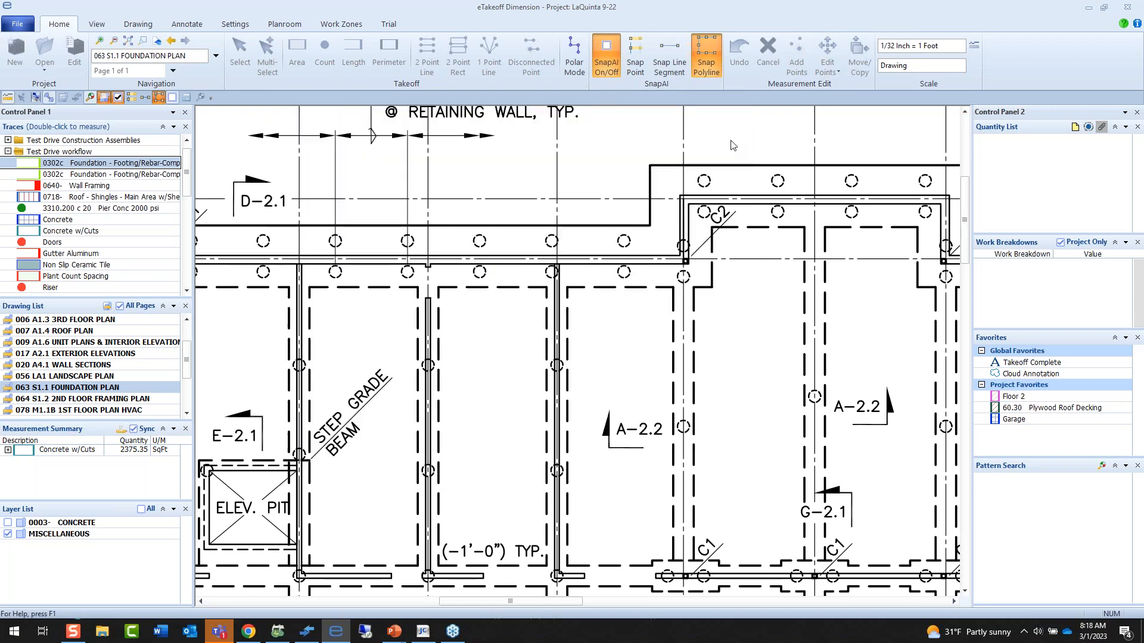
Start a pattern search and capture one dashed pier circle along the retaining wall, trimming the pattern tightly around it.
click(90, 98)
click(100, 129)
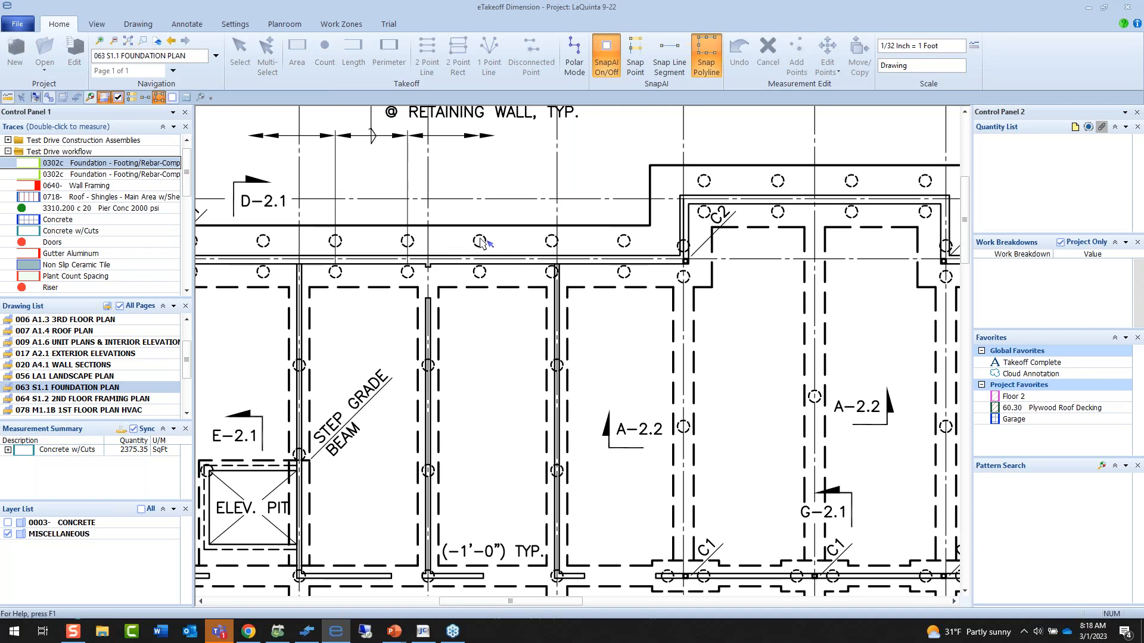
drag(471, 232, 490, 250)
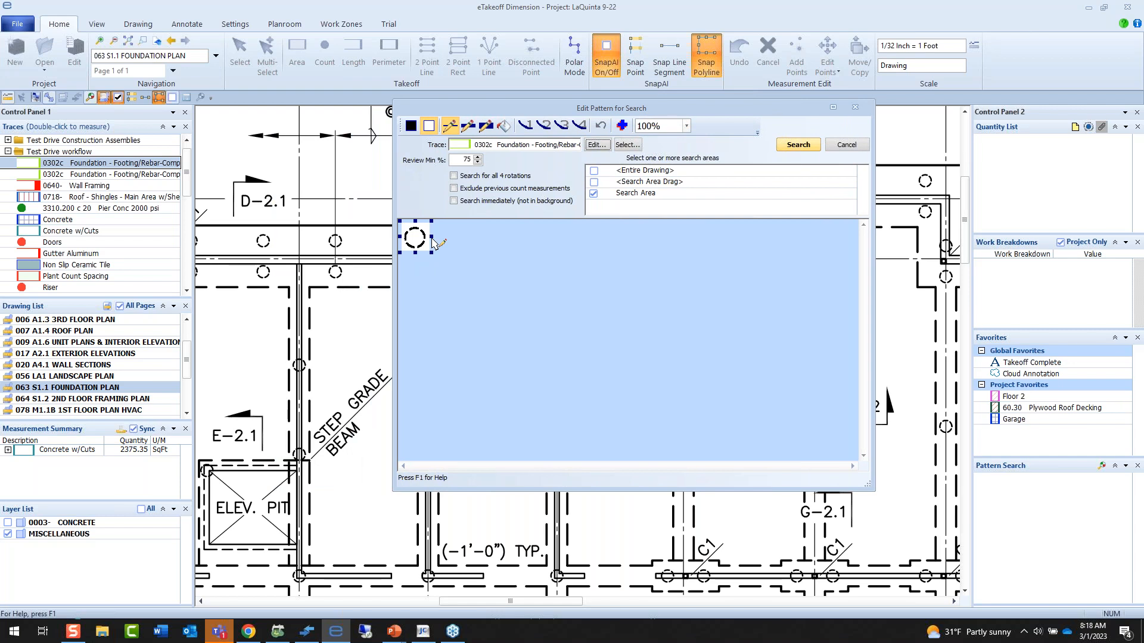
drag(432, 237, 430, 237)
Assign the 3310.200 c 20 Pier Conc 2000 psi trace to the pattern and run the search within Search Area.
click(627, 145)
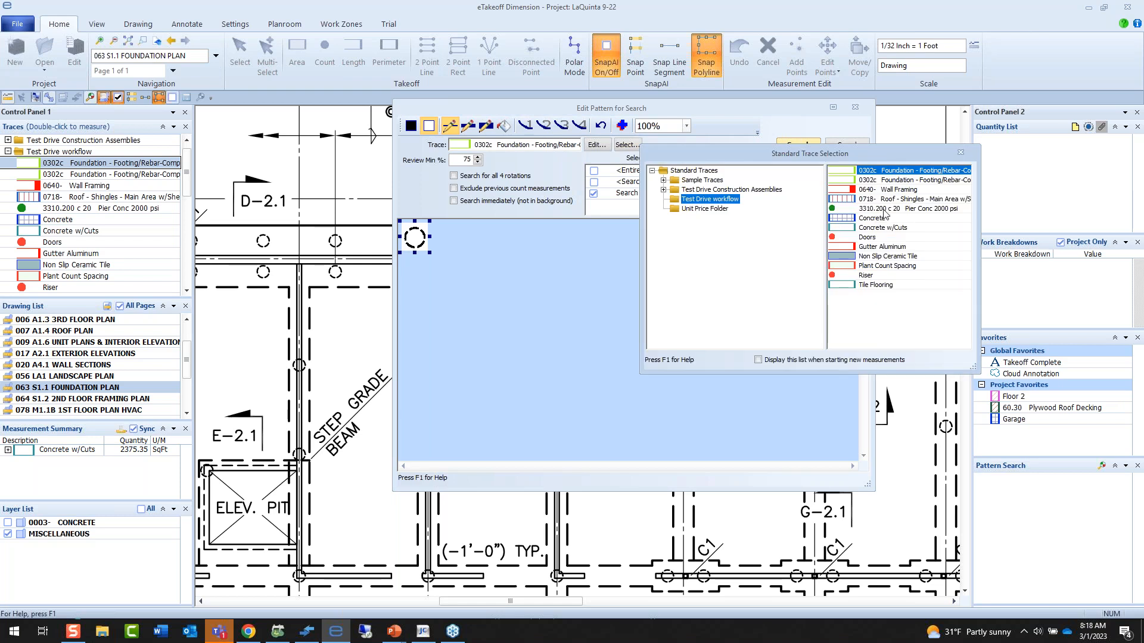
double_click(879, 209)
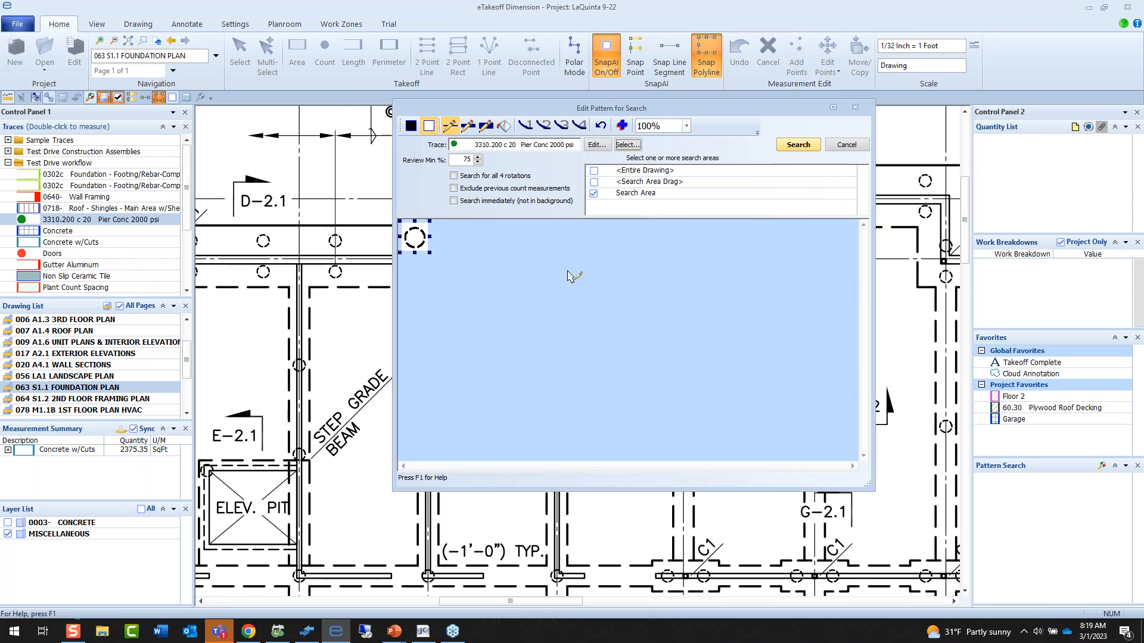
click(797, 149)
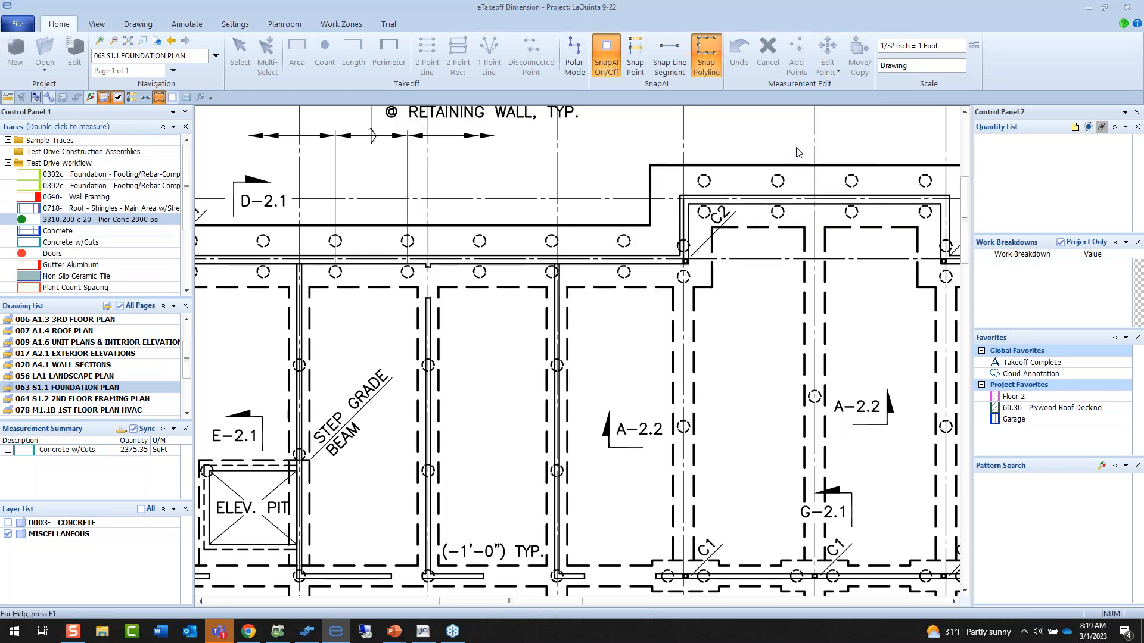
Open the foundation plan's pier search results for review and enlarge the match thumbnails to 25 columns.
mouse_move(646, 416)
mouse_down()
mouse_move(640, 350)
mouse_move(596, 337)
mouse_up()
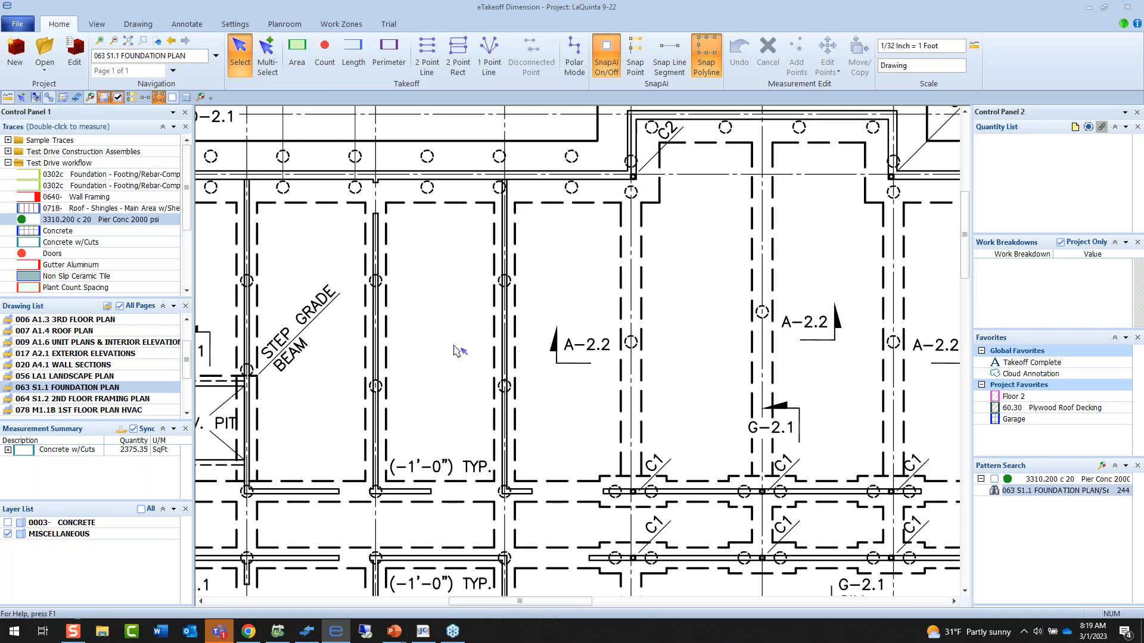
drag(454, 343, 501, 346)
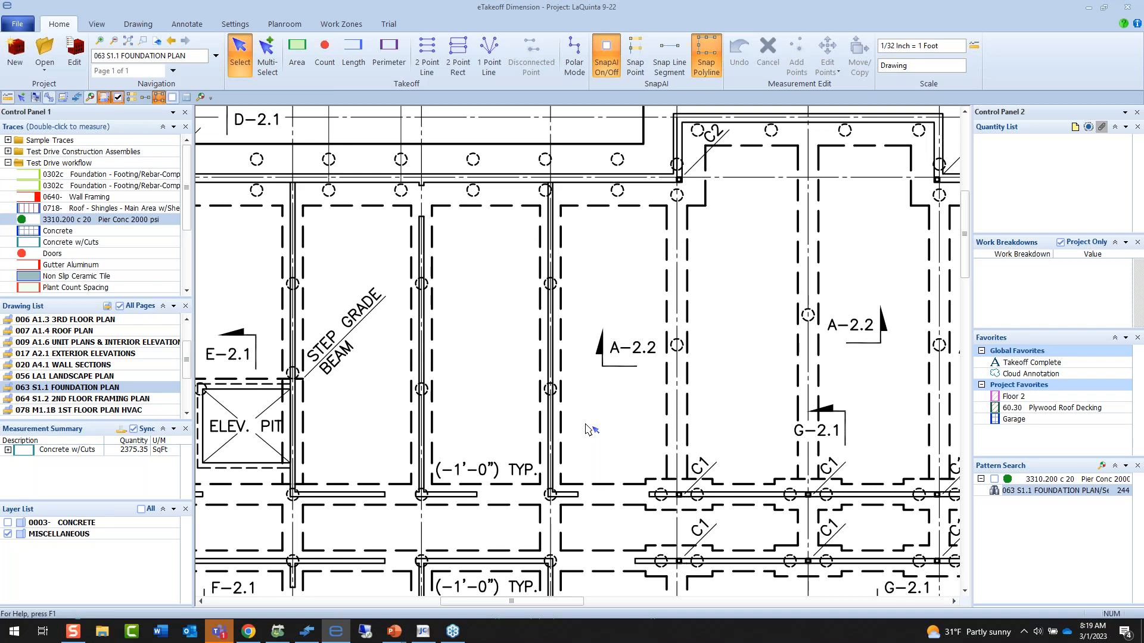
click(993, 492)
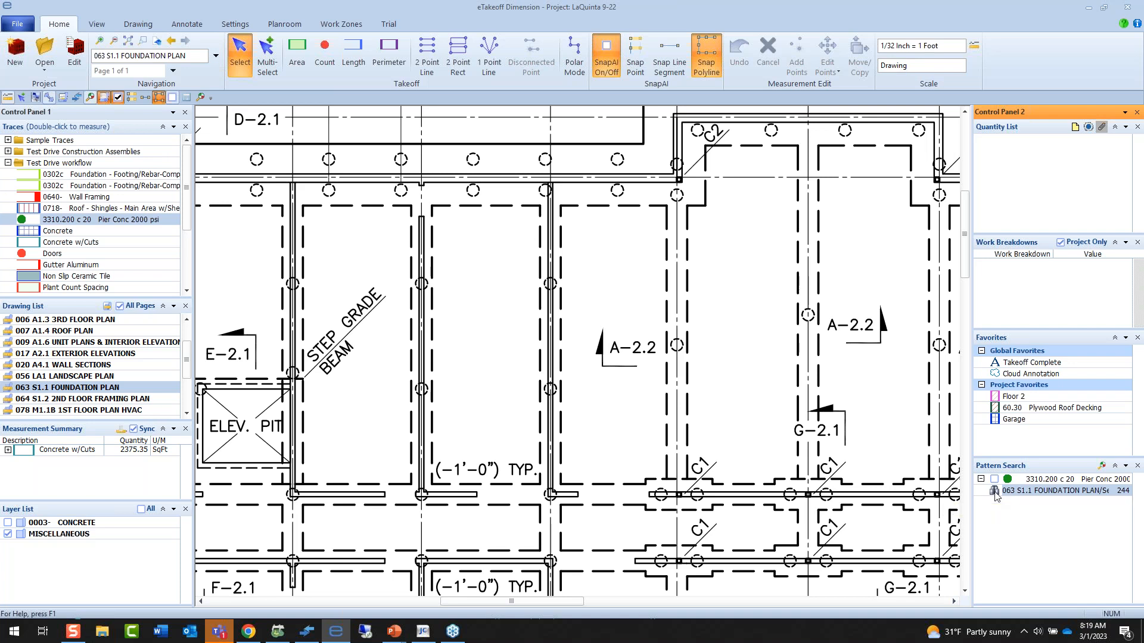
double_click(995, 491)
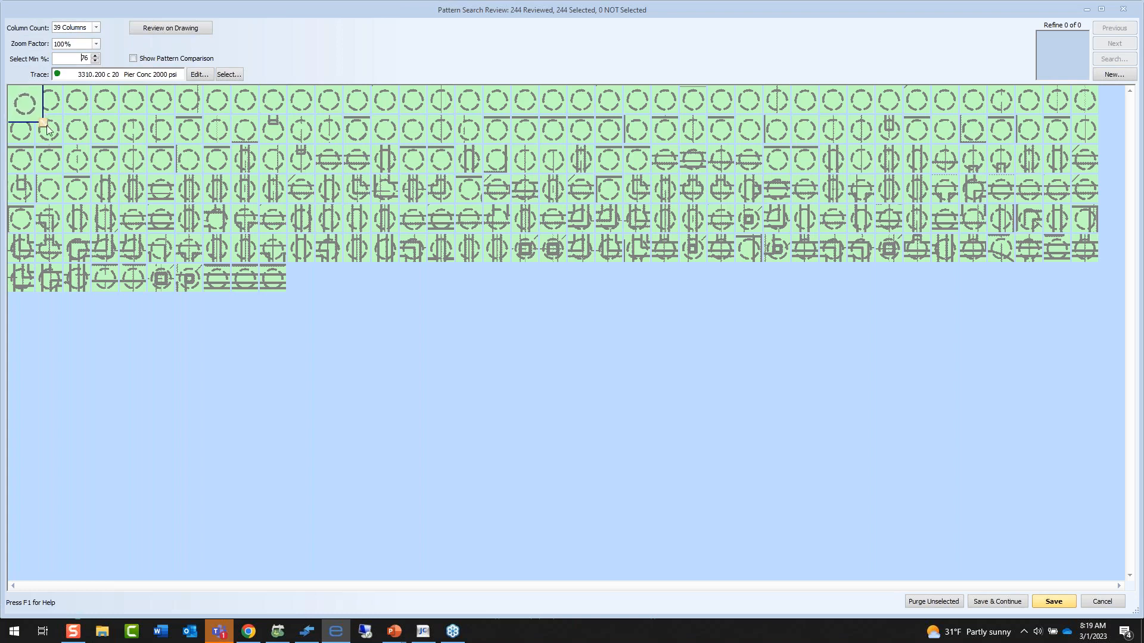
drag(48, 130, 55, 135)
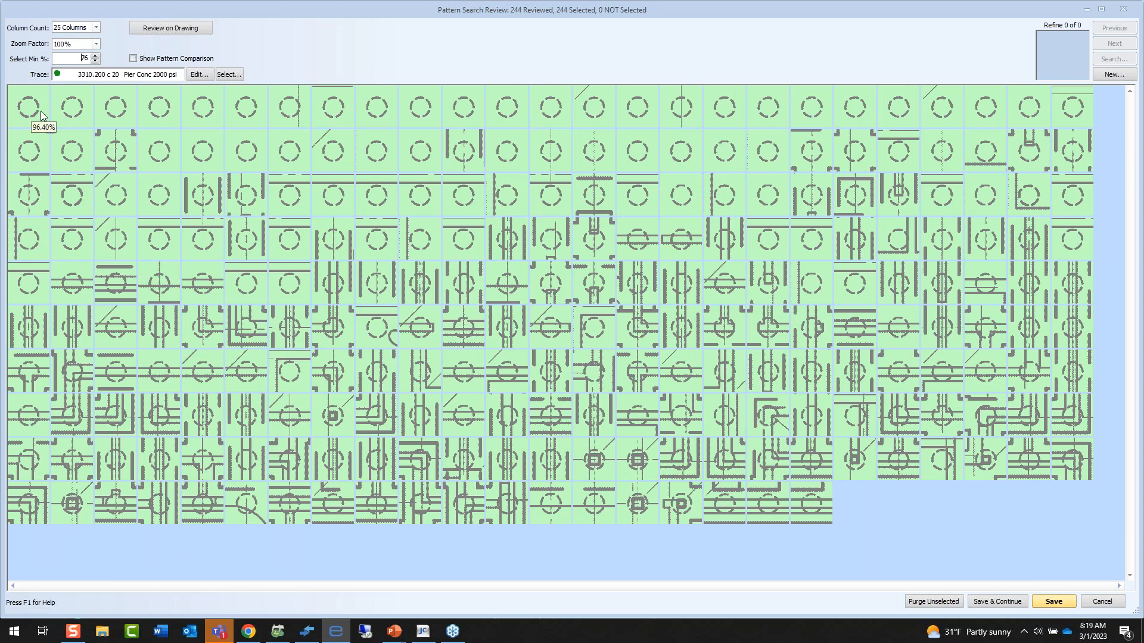
Review the pier matches on the drawing and deselect the four matches along grid lines 8 and 9 below the retaining wall.
click(168, 28)
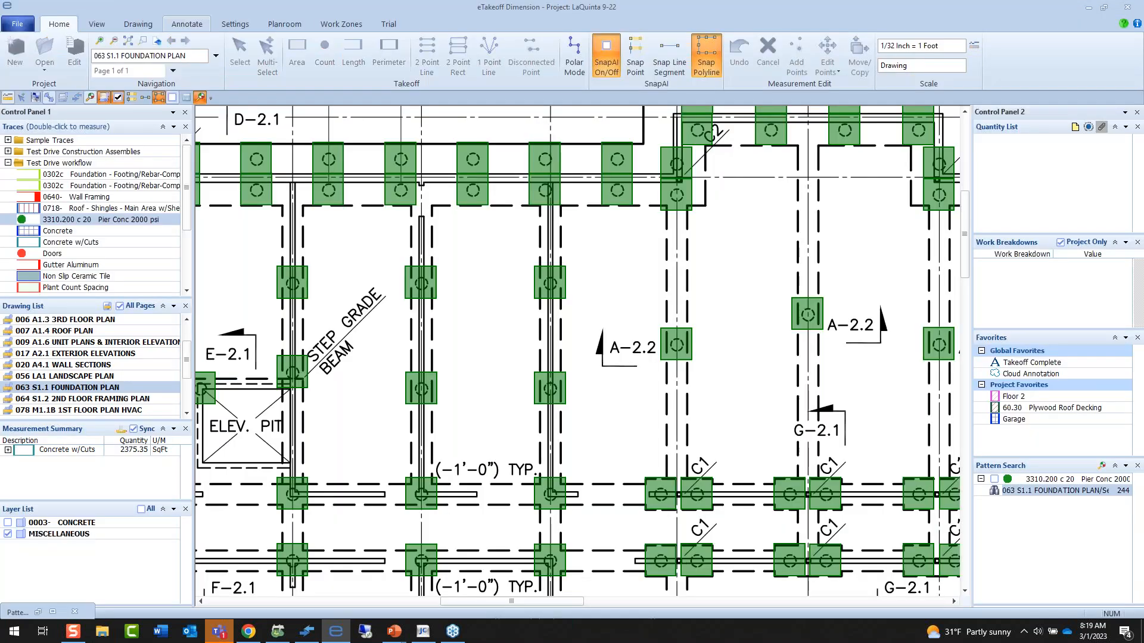
scroll(372, 296, down, 2)
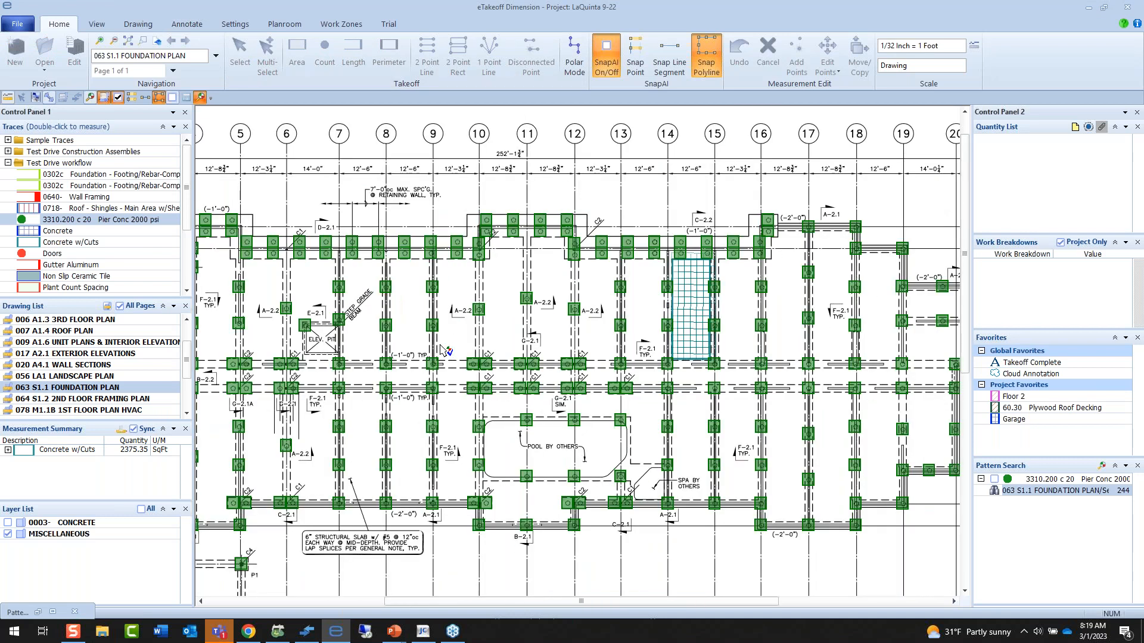
click(431, 290)
click(433, 326)
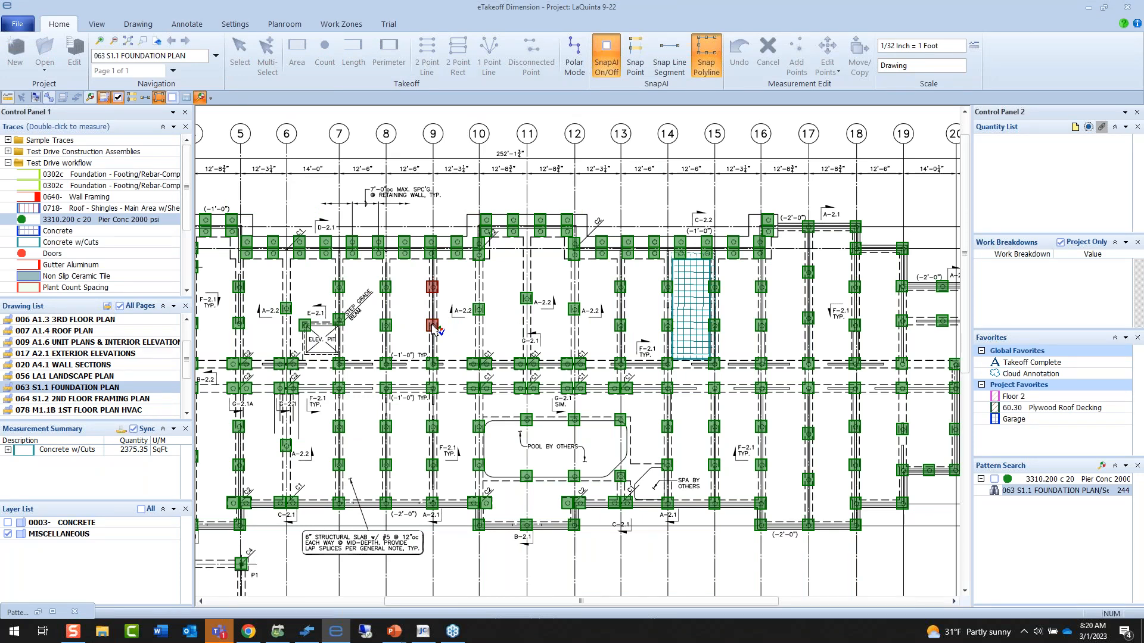
click(387, 290)
click(388, 329)
scroll(411, 331, down, 1)
drag(537, 321, 644, 320)
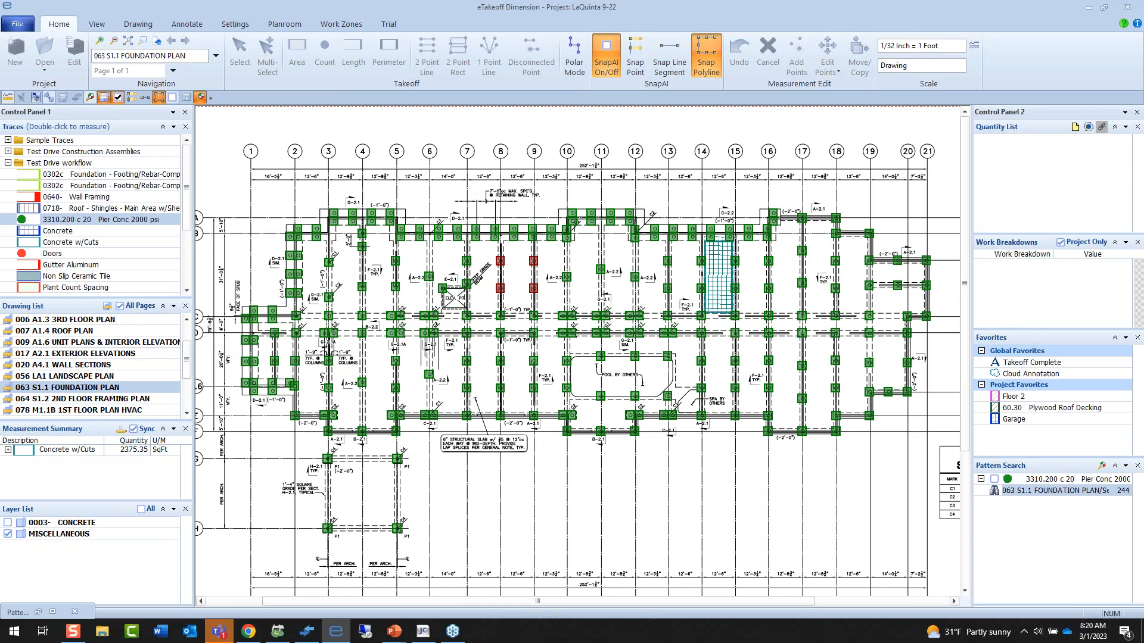
Purge the unselected matches from the pier search review and save the remaining ones as a measurement named Piers.
click(54, 612)
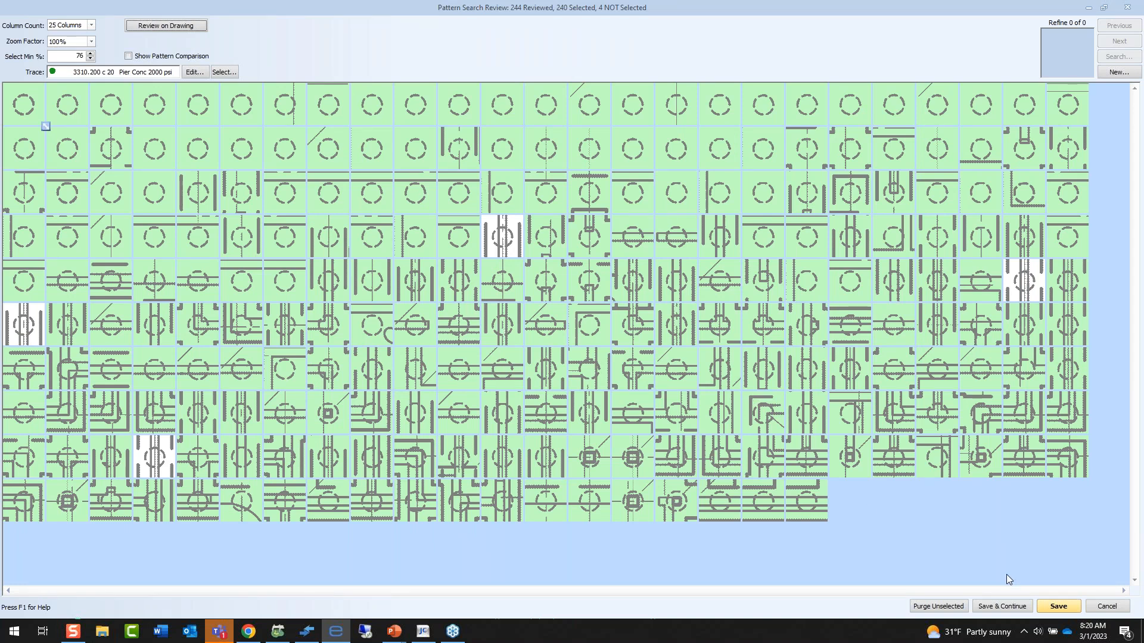
click(955, 606)
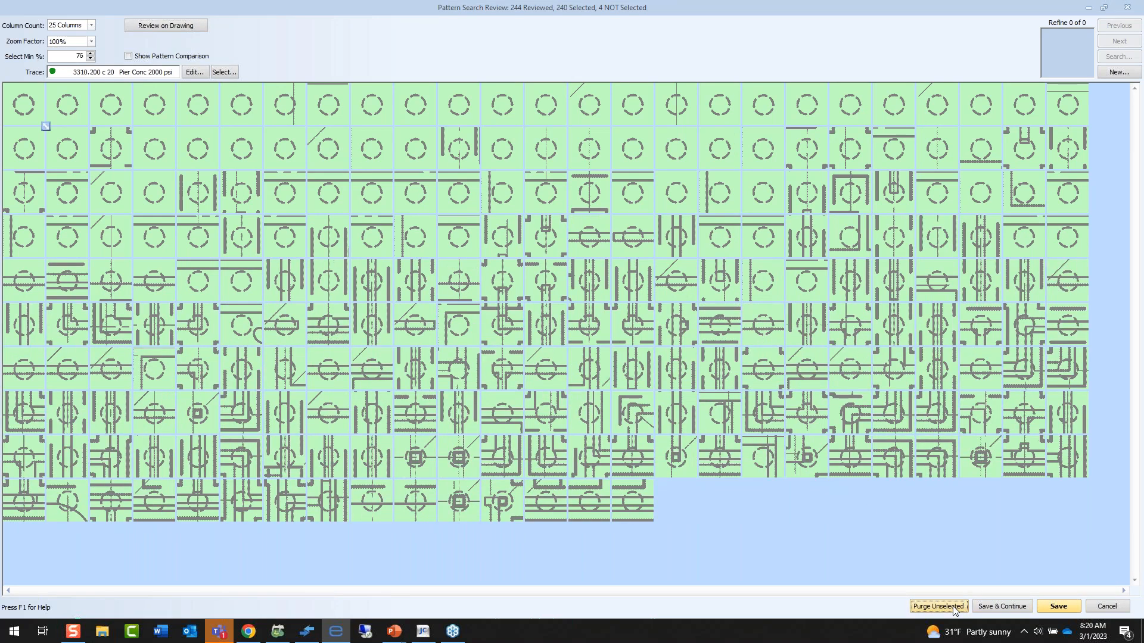
click(1066, 606)
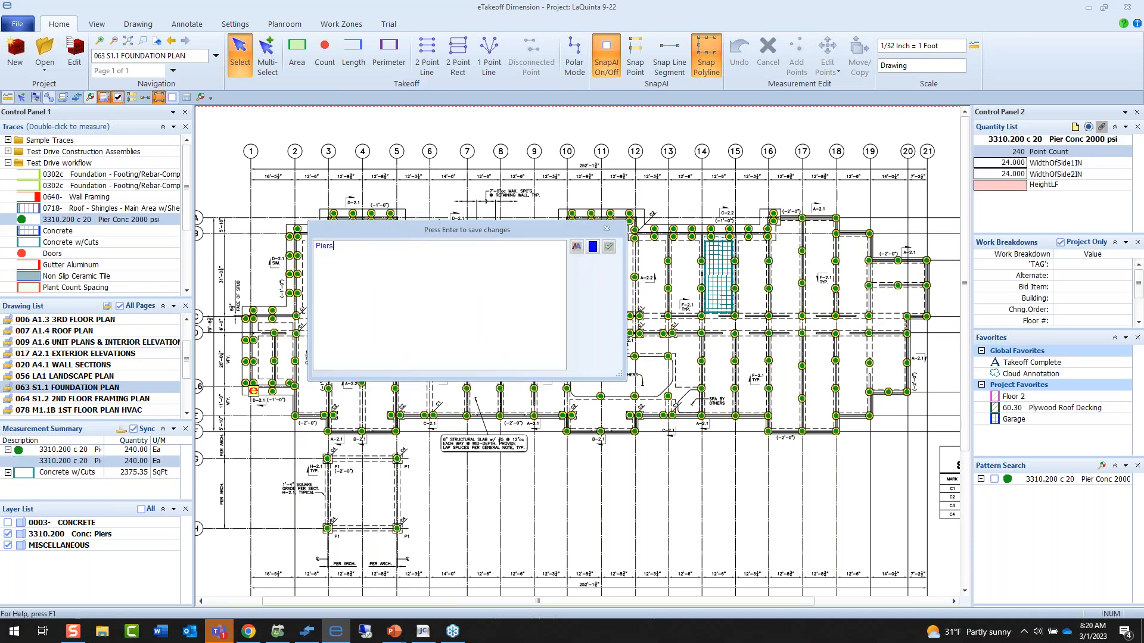
key(Return)
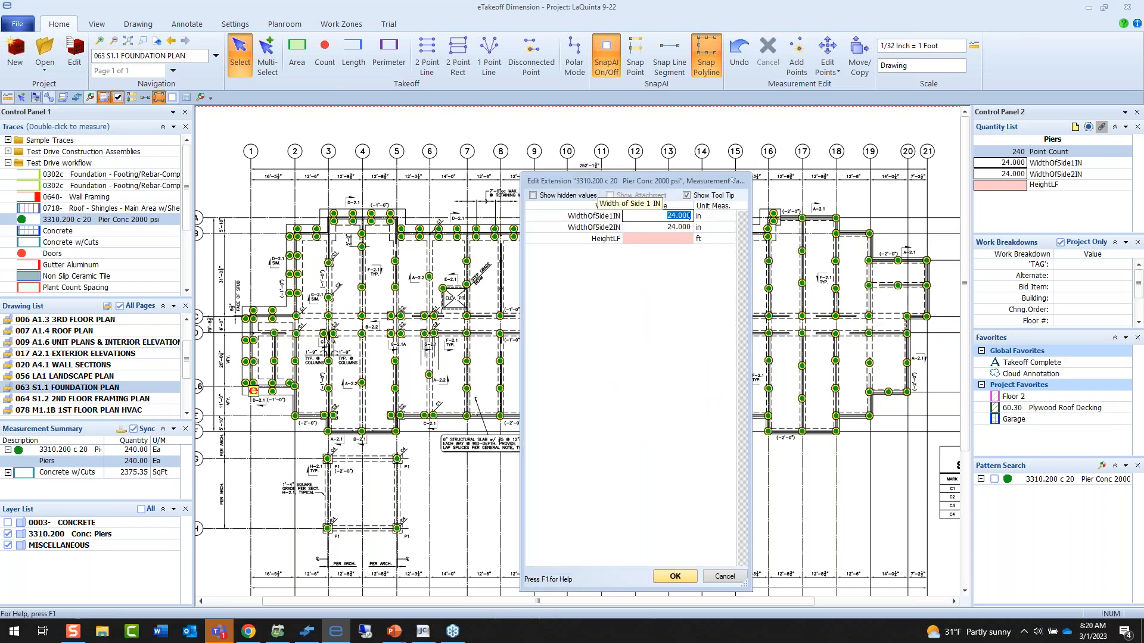
Set HeightLF to 10 ft for the Piers measurement, accepting the other extension values.
drag(649, 181, 486, 197)
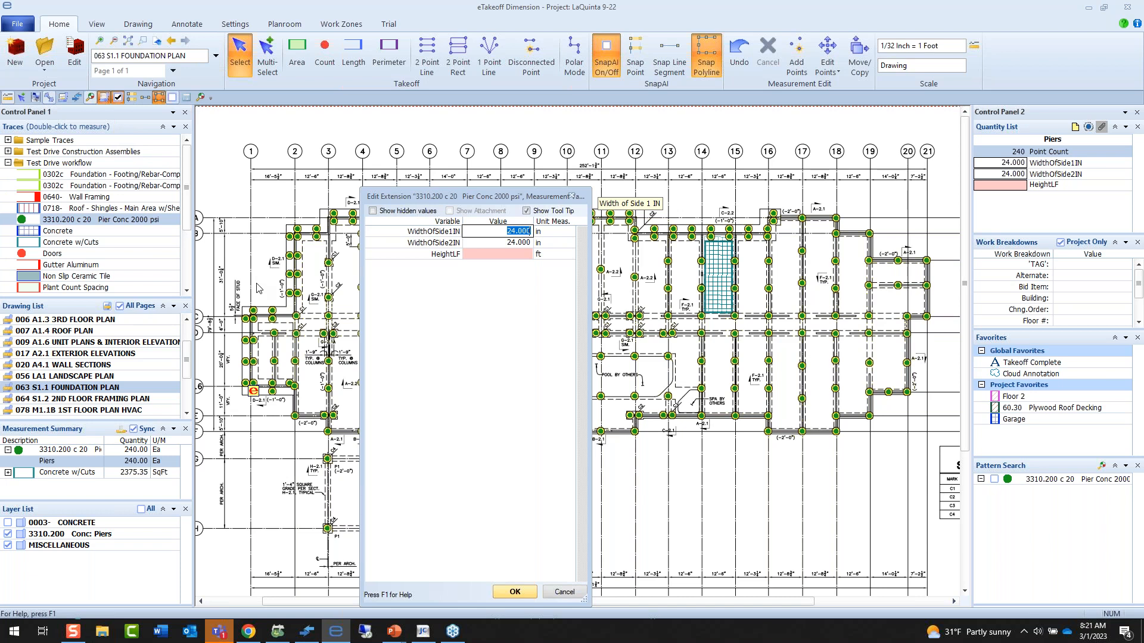
click(530, 255)
text(10)
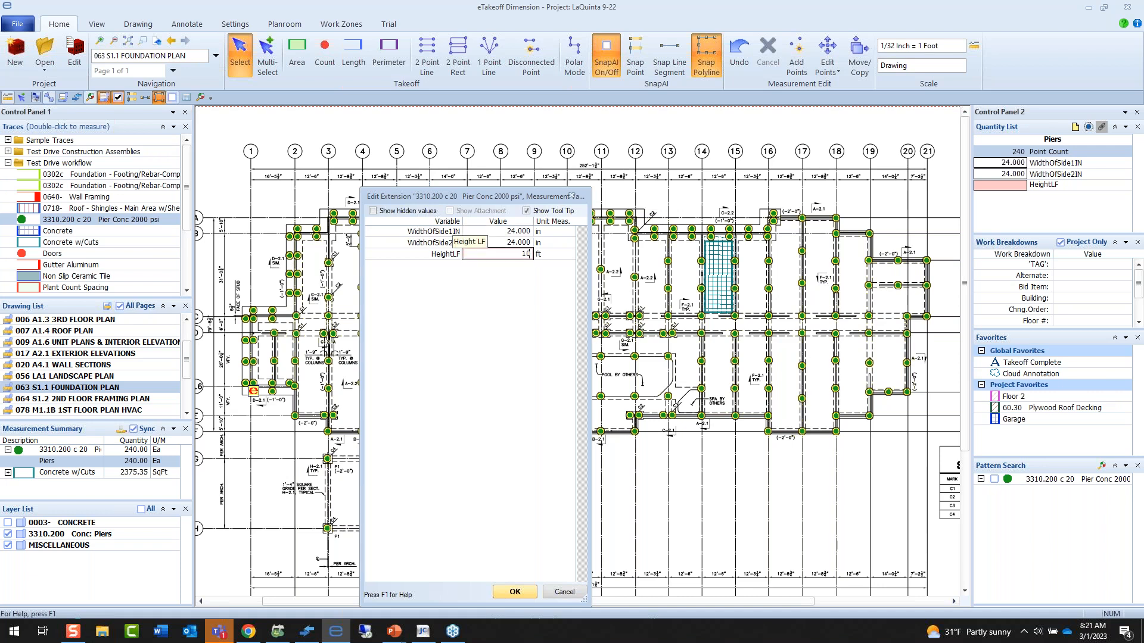
key(Return)
click(515, 592)
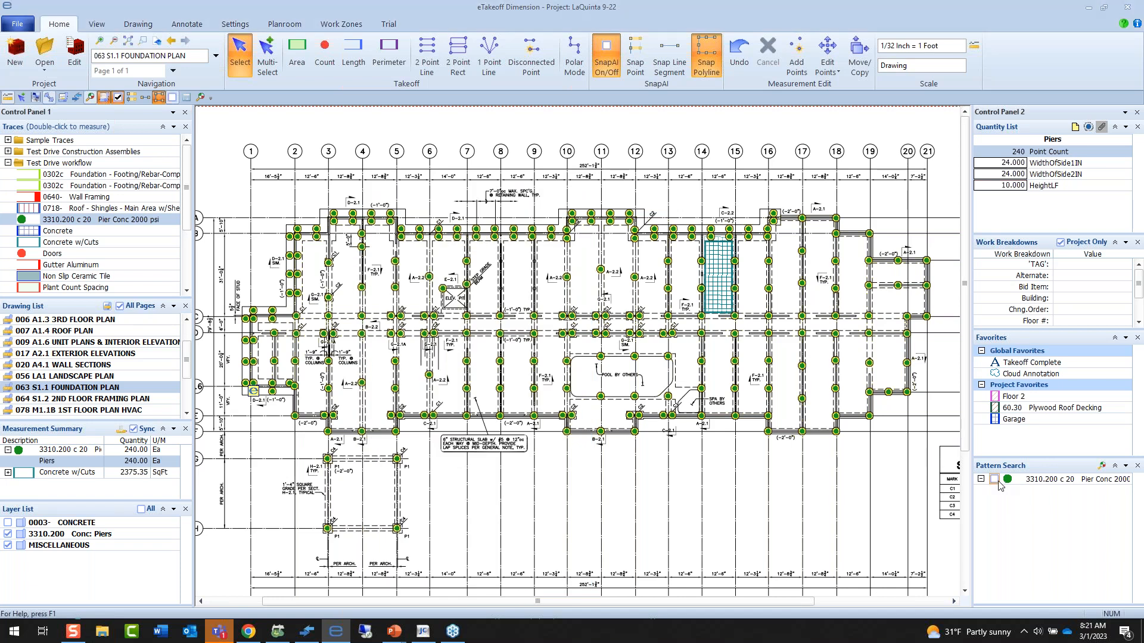
click(1102, 467)
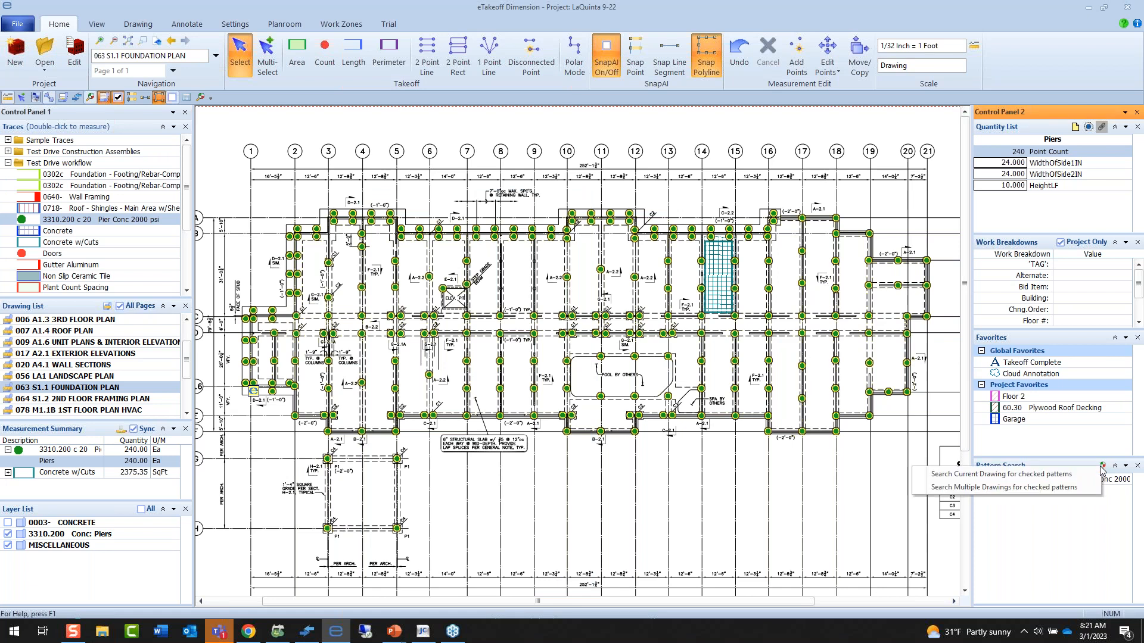
click(1080, 488)
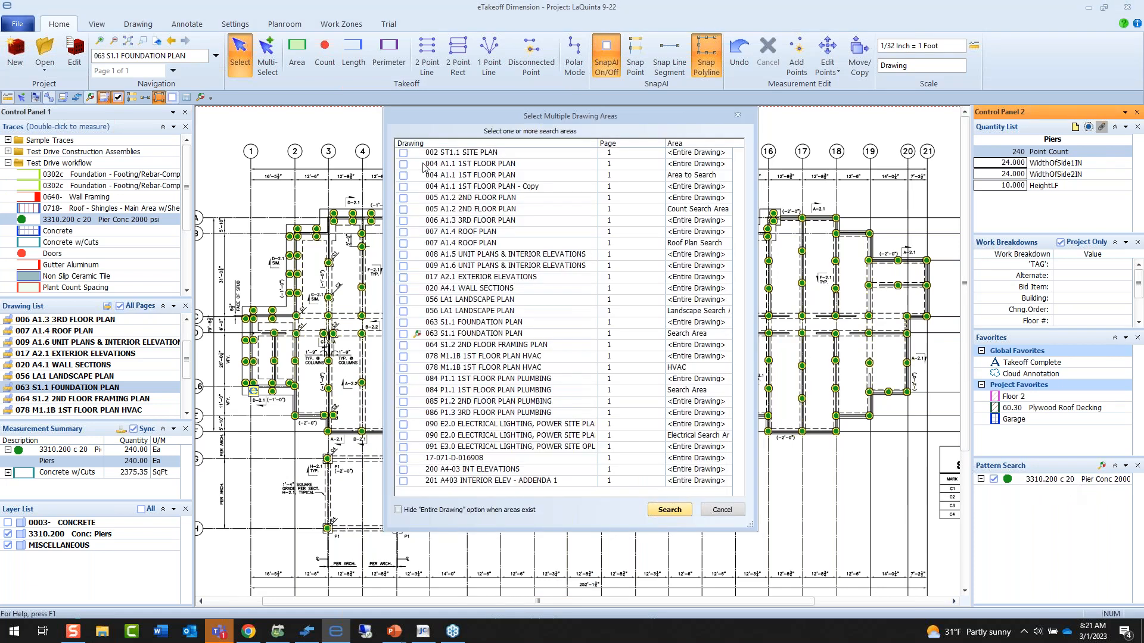
click(403, 153)
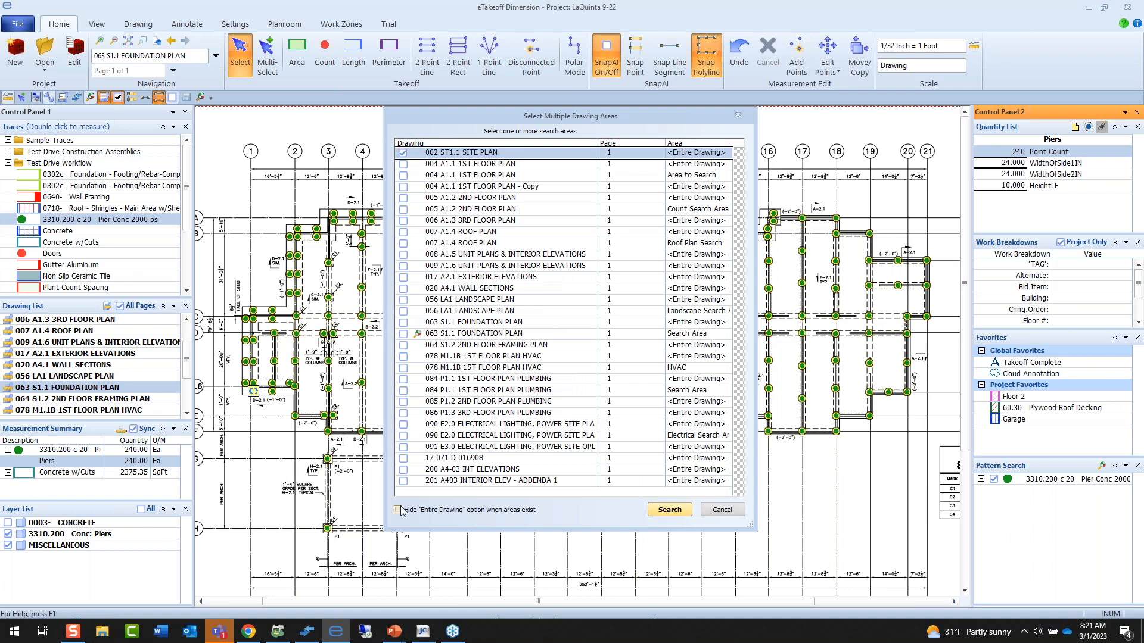
shift+click(402, 481)
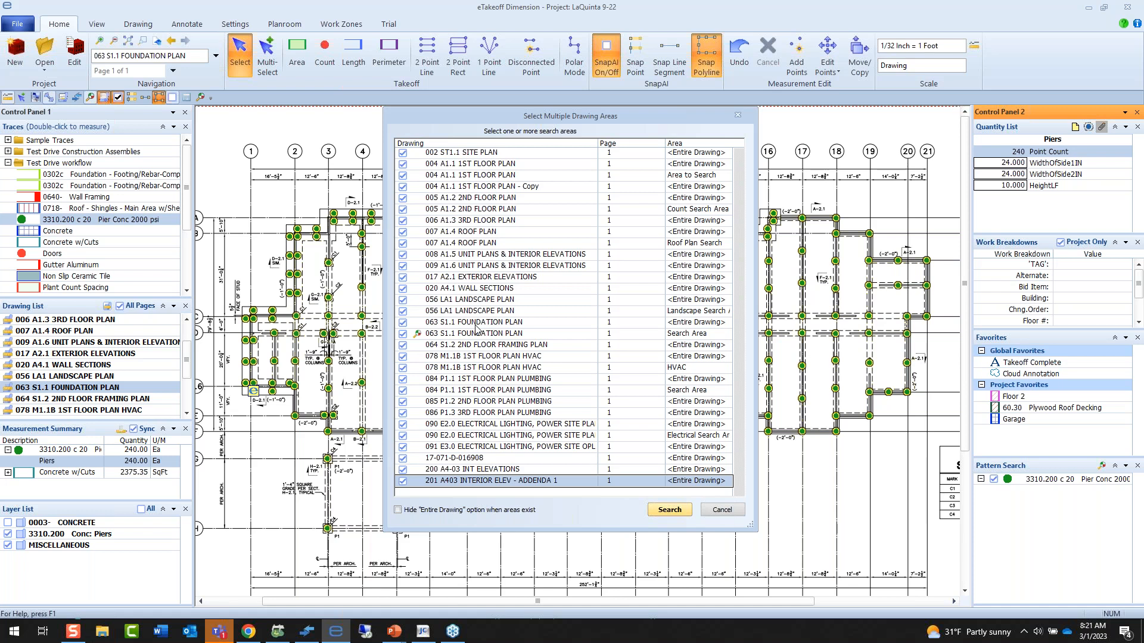
click(728, 510)
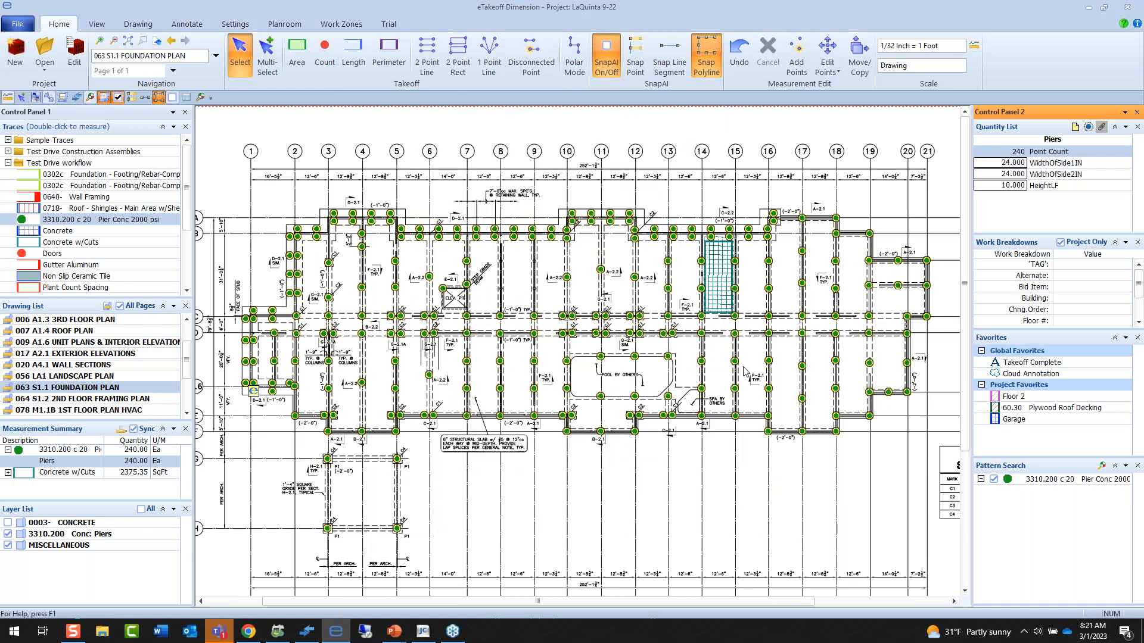
Start eTakeoff Bridge and group its assignments by UserID / Takeoff, expanding both users' takeoff lists.
click(97, 25)
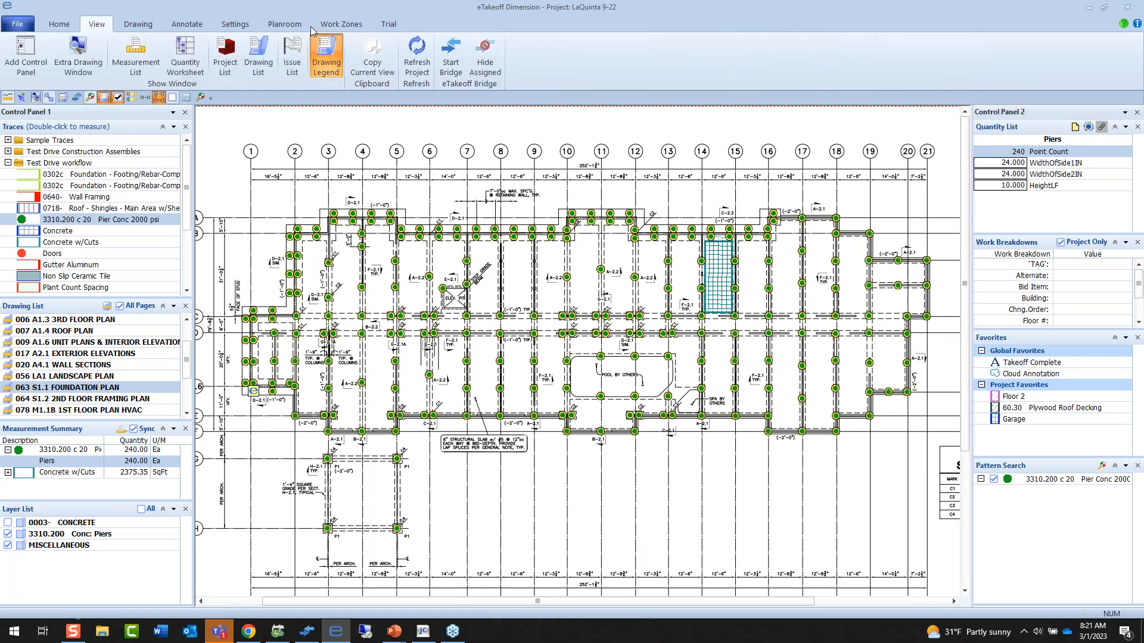
click(450, 57)
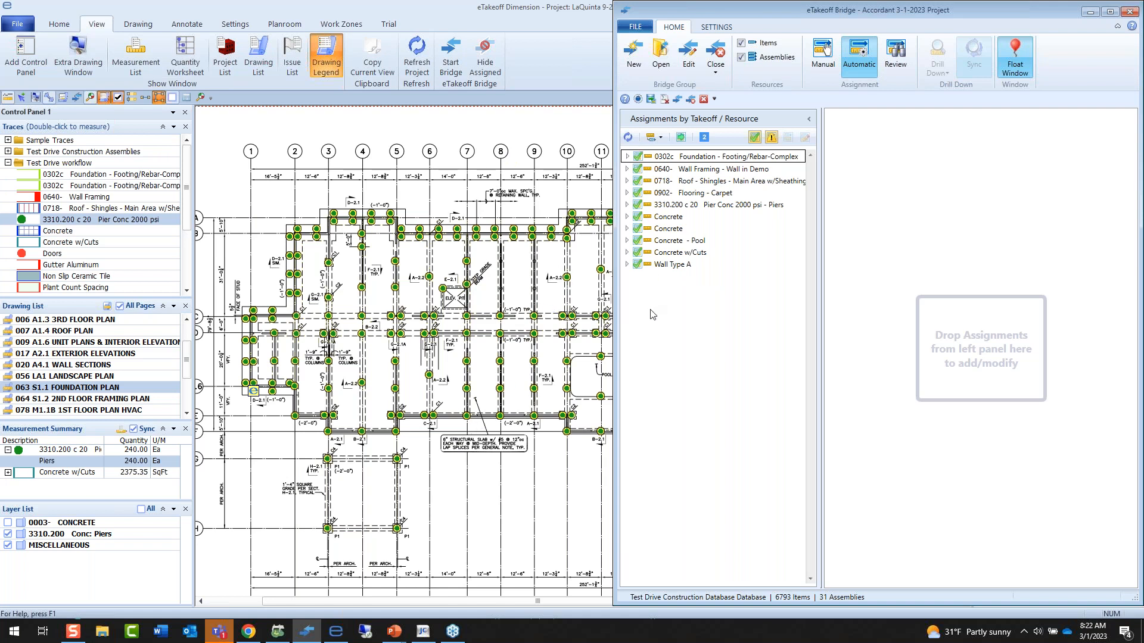
click(660, 137)
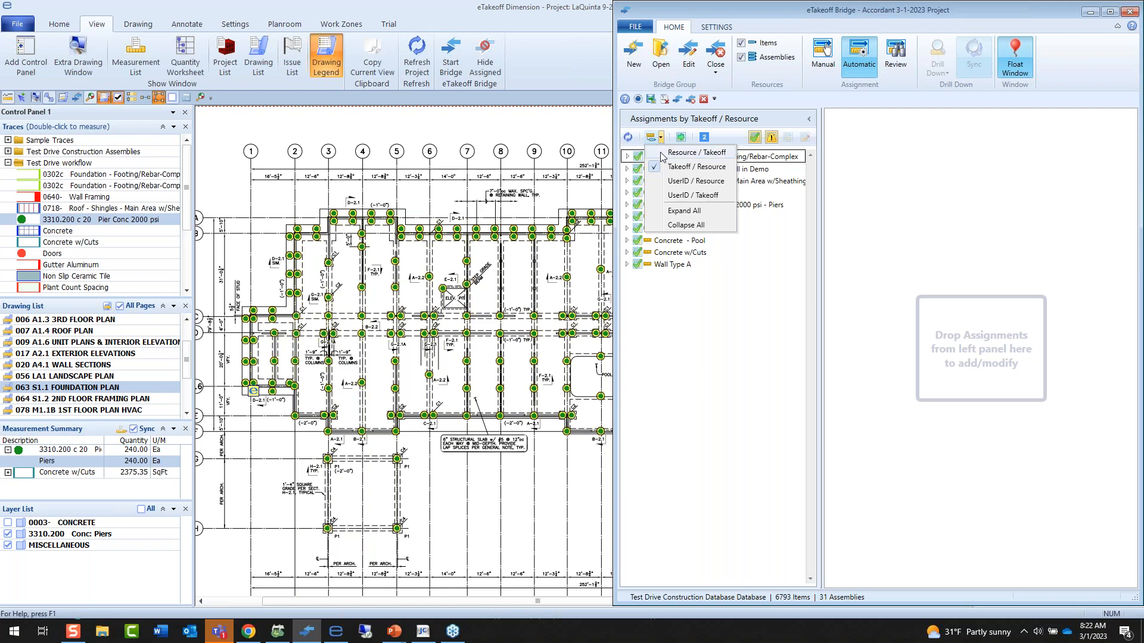
click(672, 195)
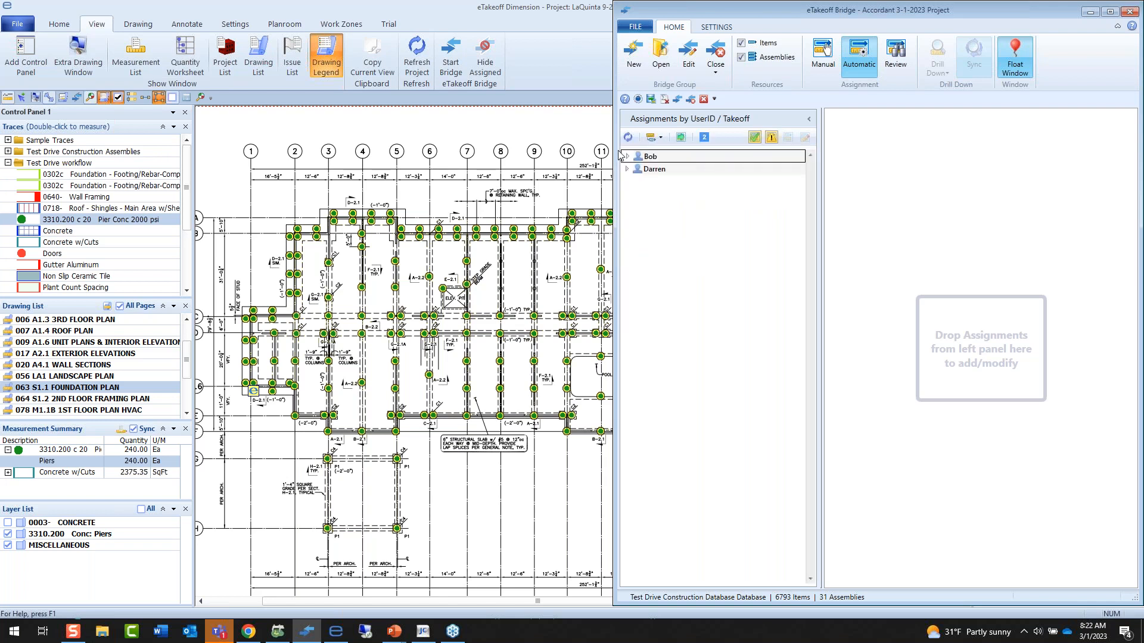
click(627, 157)
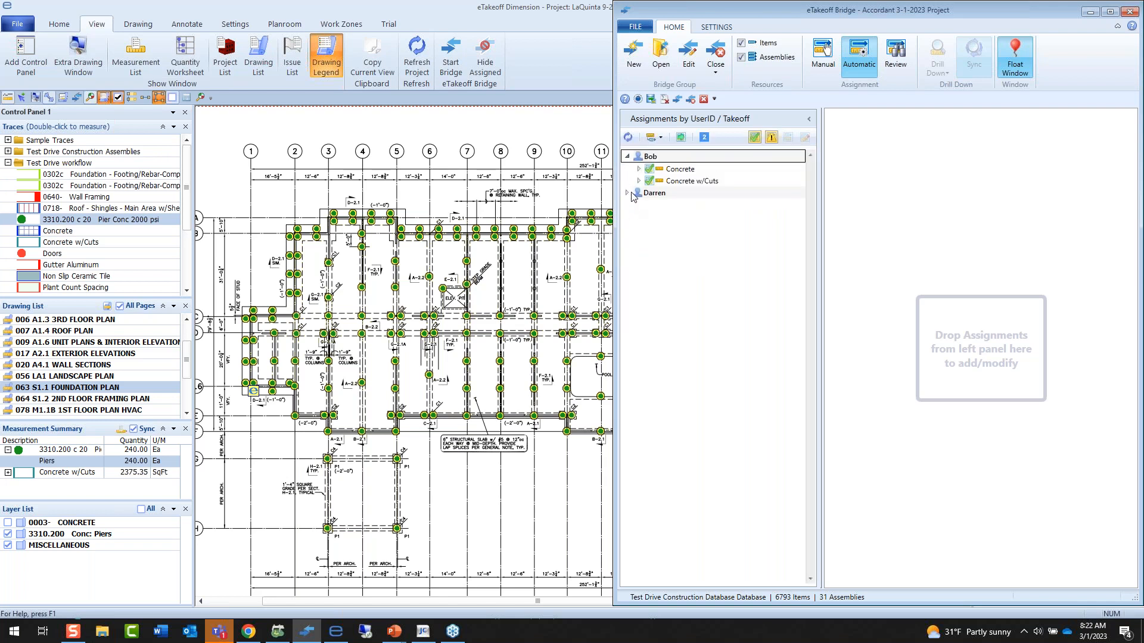
click(627, 193)
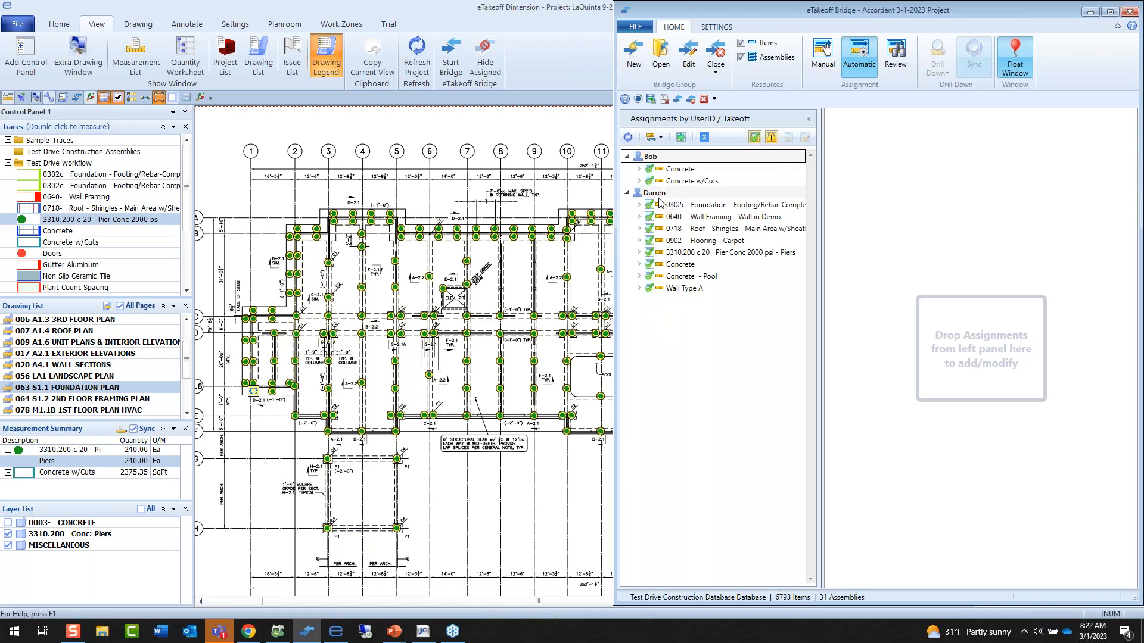
Drill down from the Concrete - Pool assignment to its measurement on the first floor plan.
right_click(676, 276)
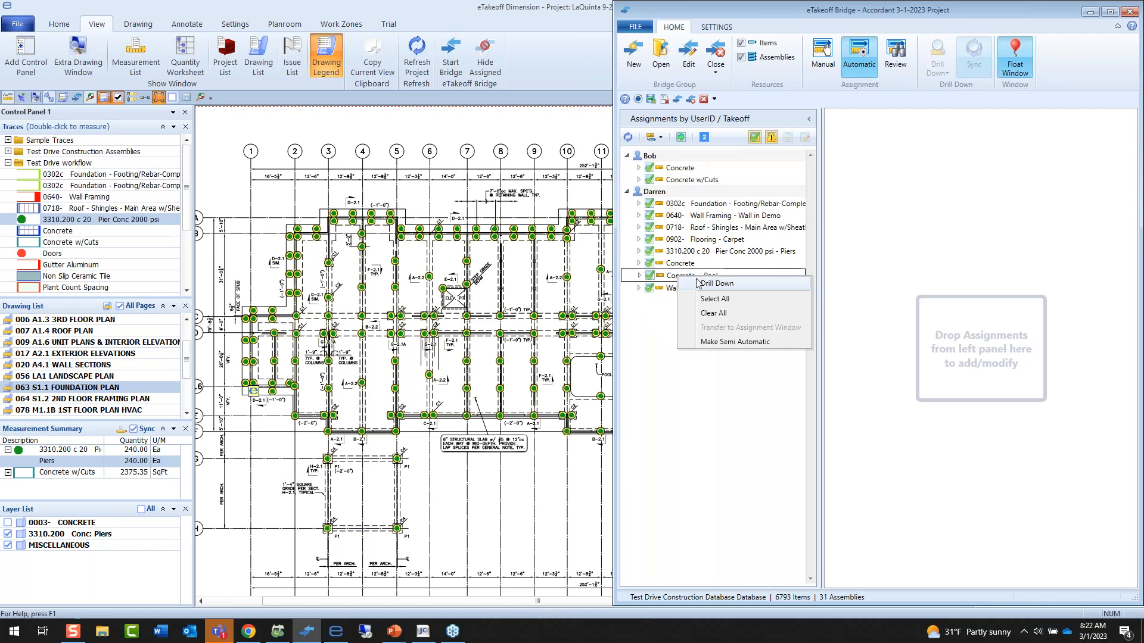
key(Escape)
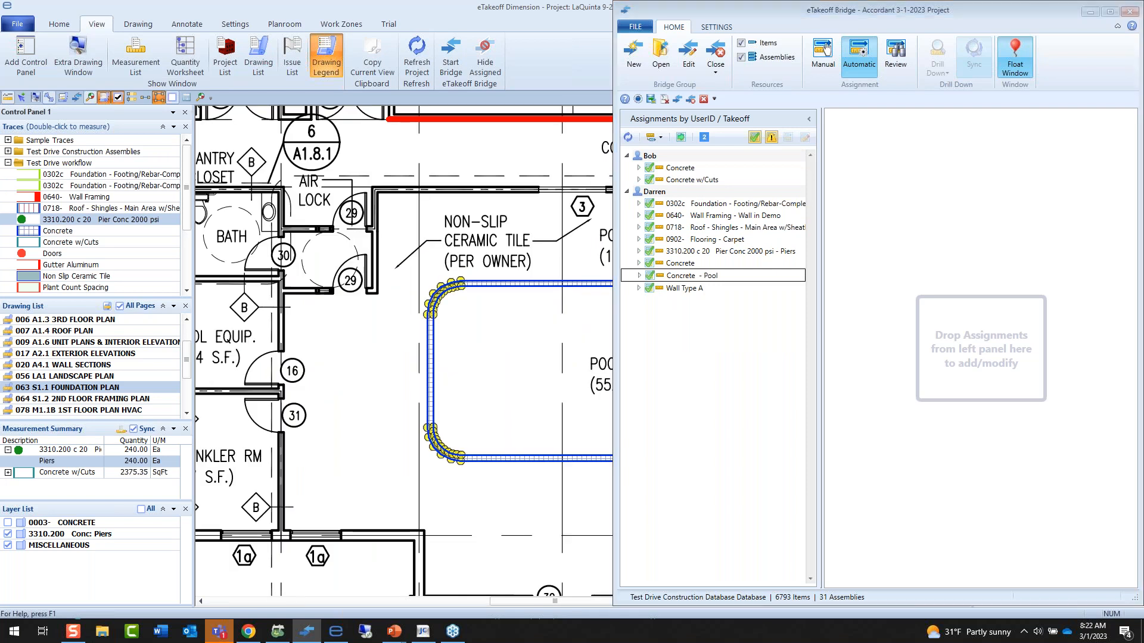
scroll(522, 348, down, 1)
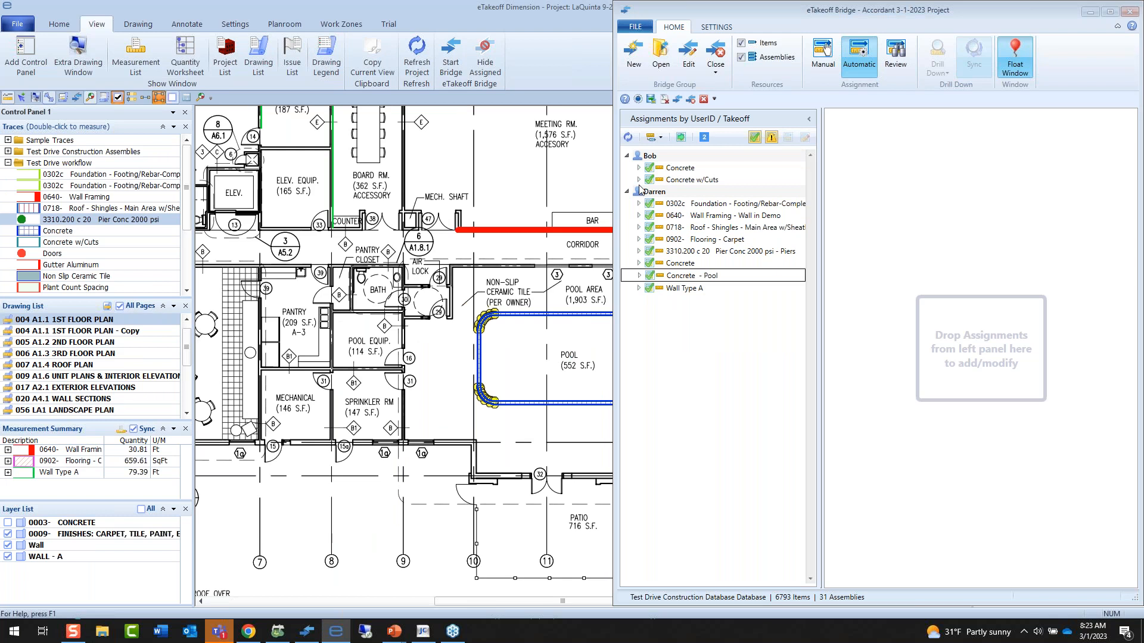
Add all automatic assignments to the estimate and switch the Bridge to Review mode.
click(681, 137)
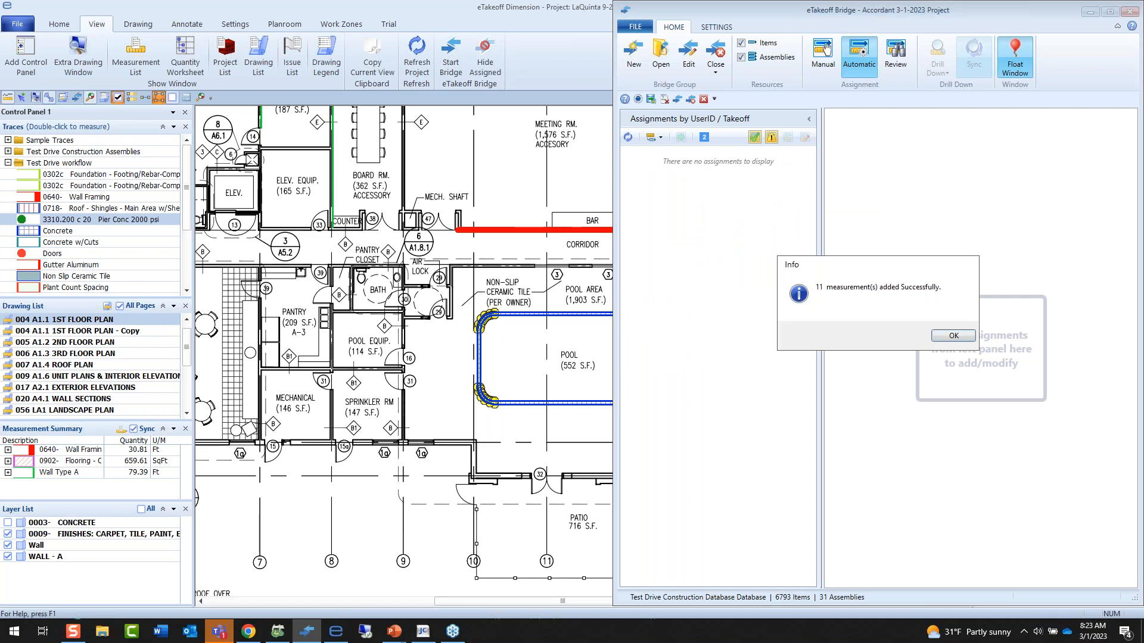
click(954, 334)
click(893, 66)
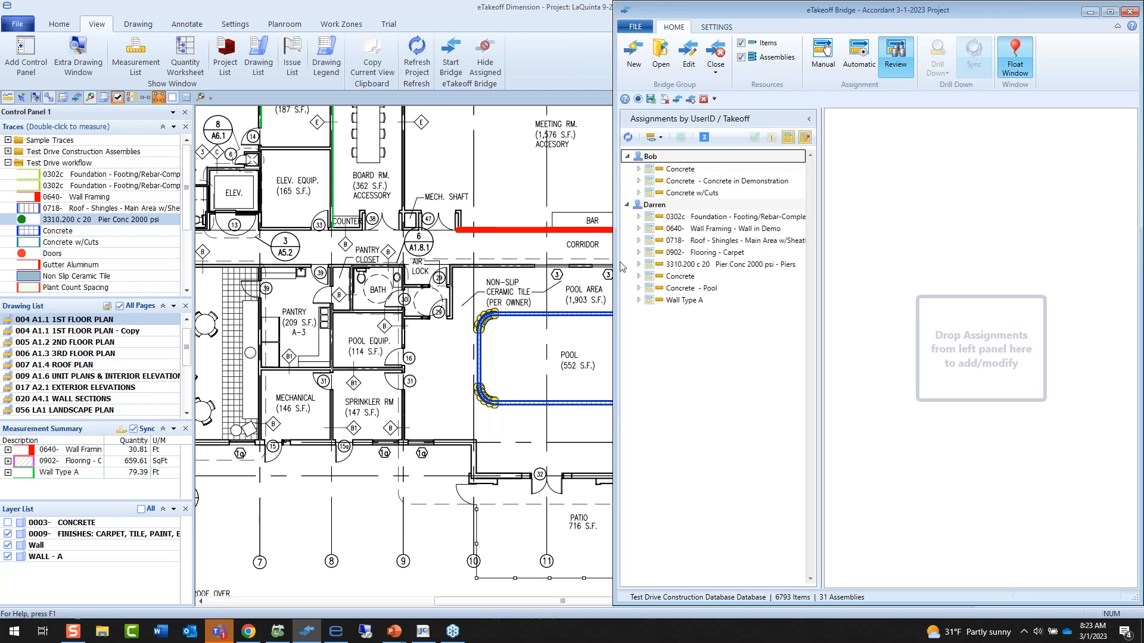
Show the 0003- CONCRETE layer on the first floor plan around the pool and corridor wall.
drag(580, 298, 464, 308)
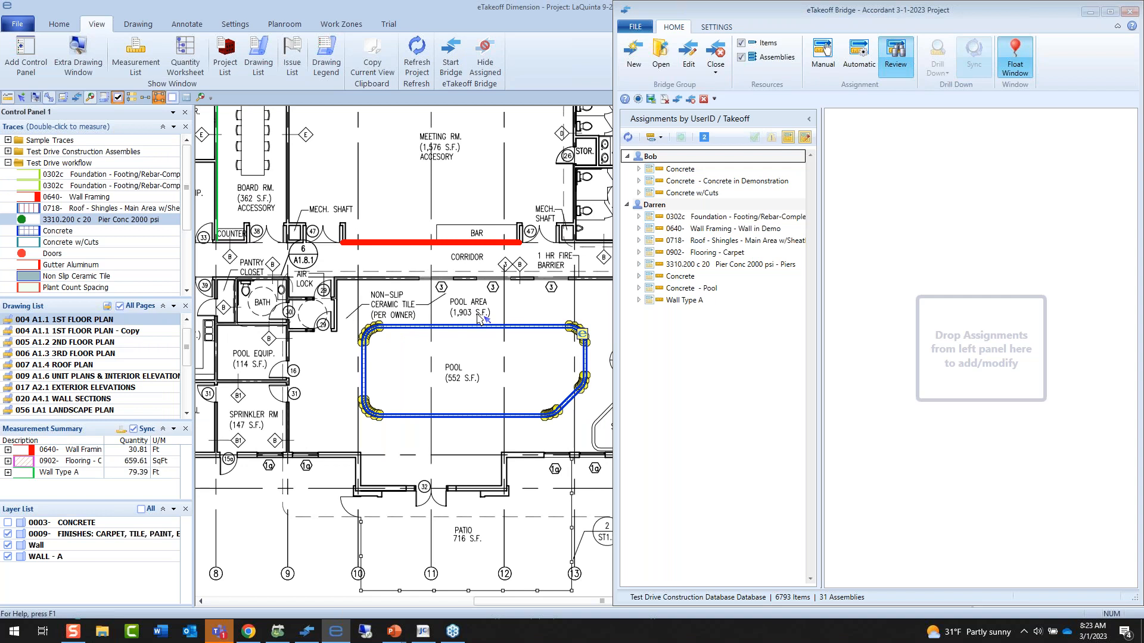
click(494, 245)
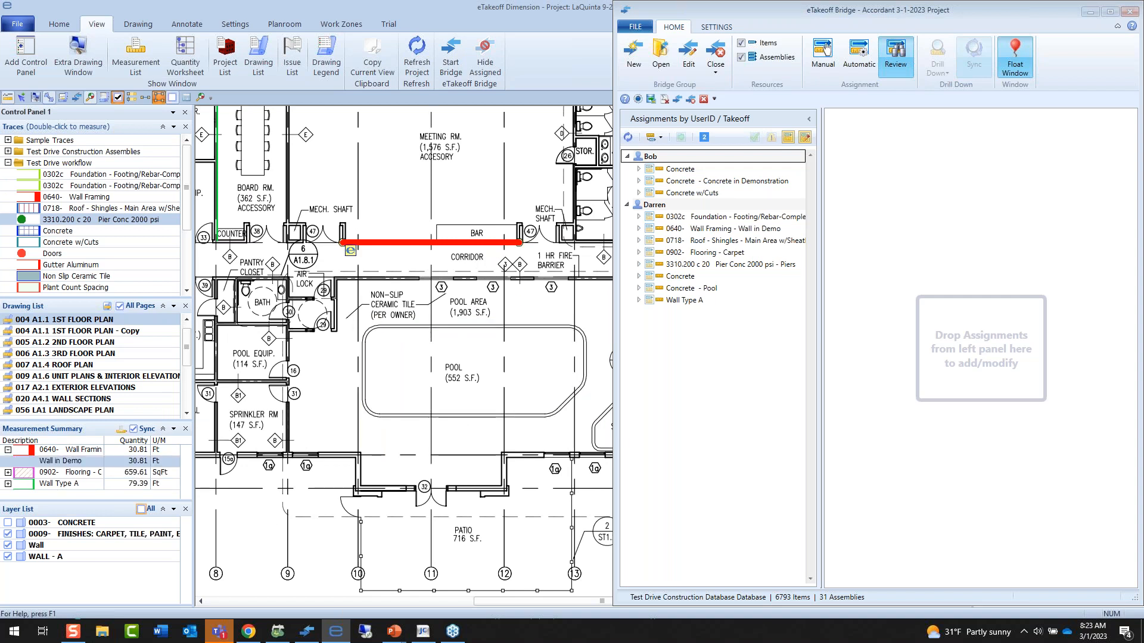
click(8, 523)
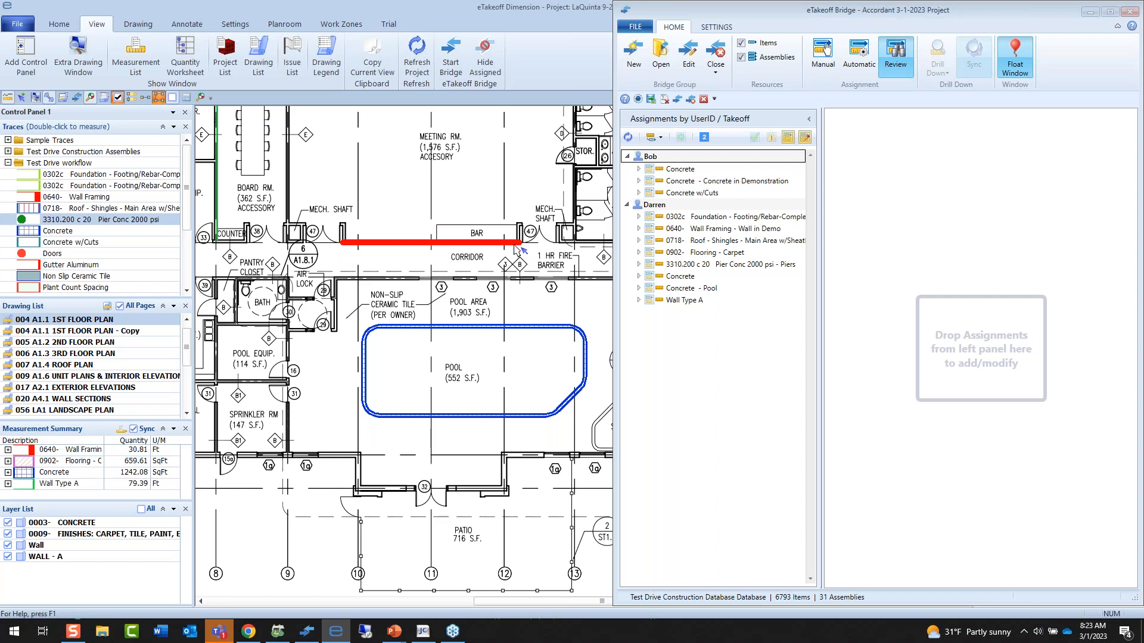
Stretch the Wall in Demo end near the bar to the STOR. room, about 41.34 ft long, and refresh the Bridge assignments.
click(519, 243)
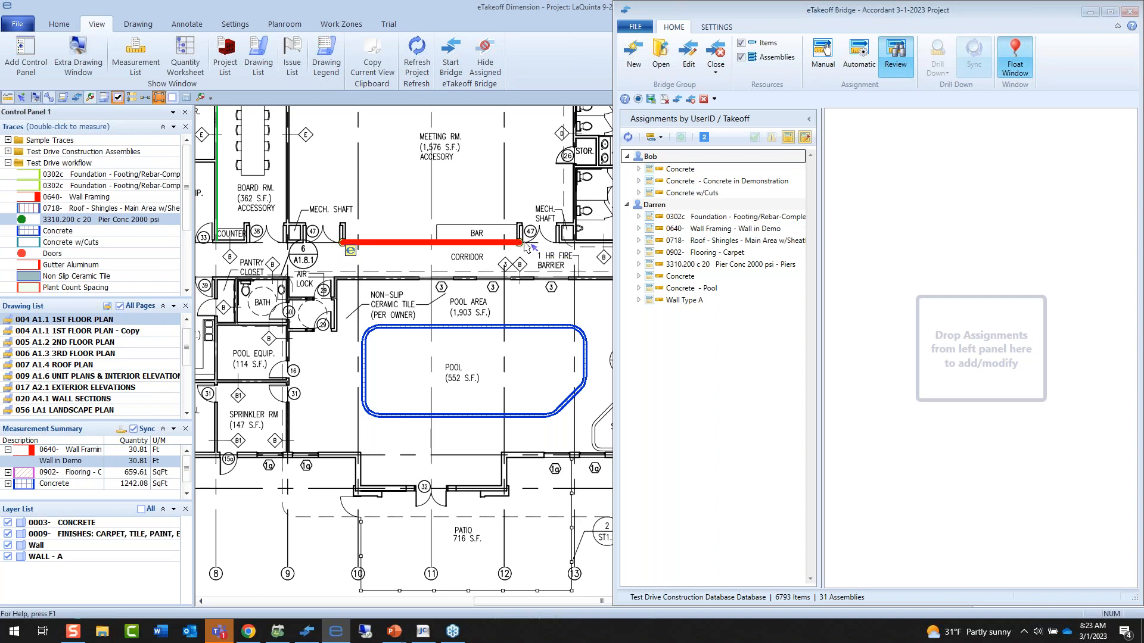
drag(520, 243, 565, 158)
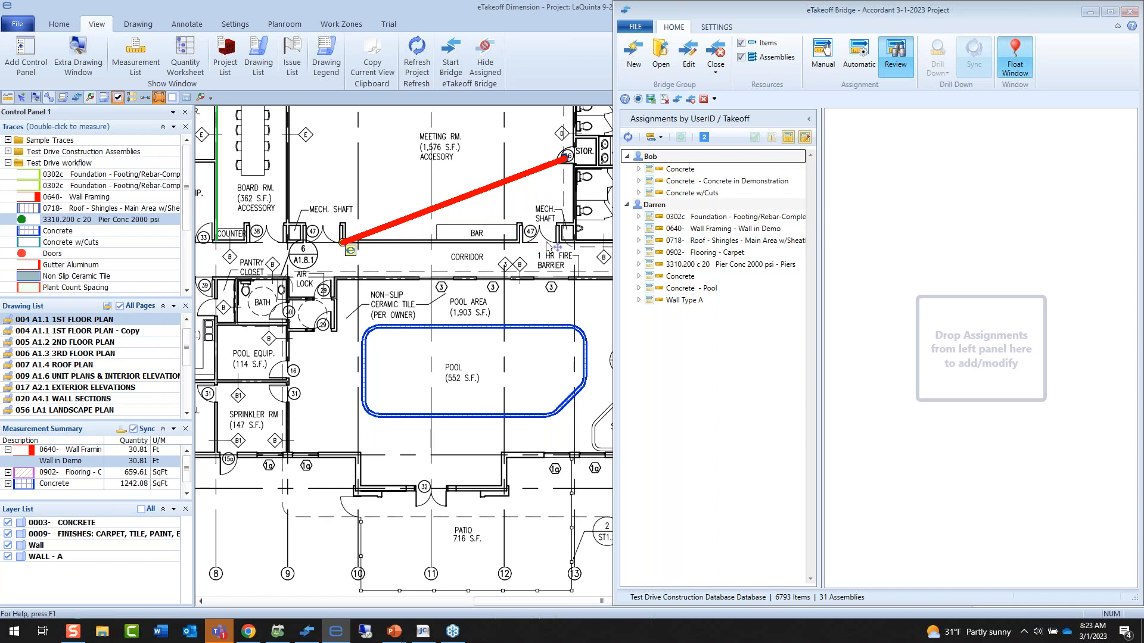
click(629, 137)
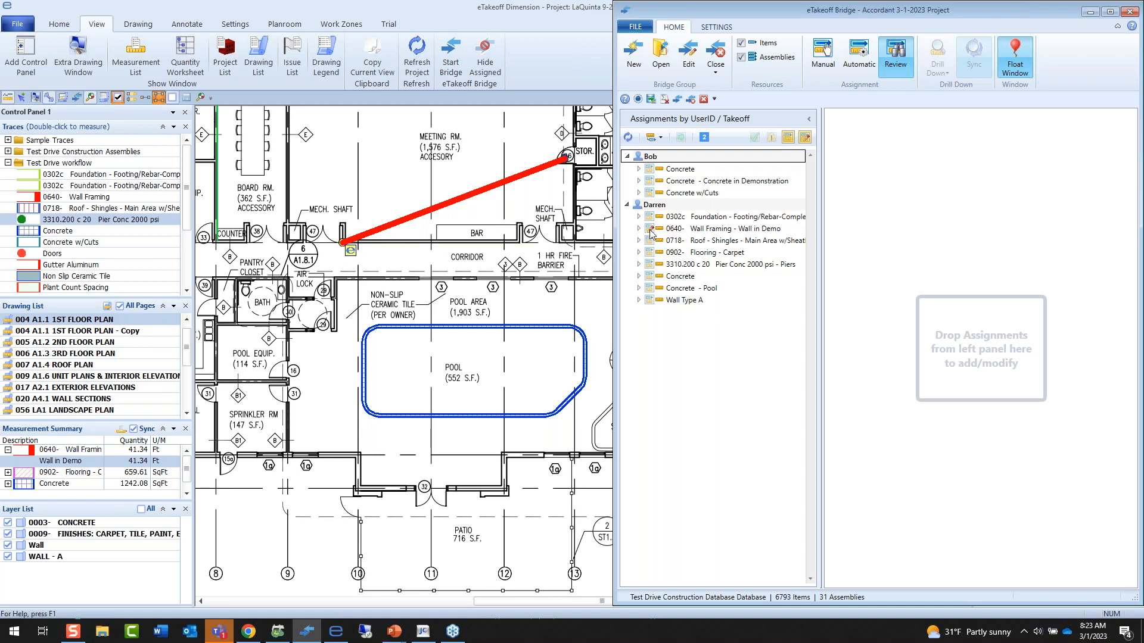
Set the Pool concrete measurement's ConcStrengthPsi to 4000 psi and refresh the Bridge assignments.
click(431, 326)
click(433, 331)
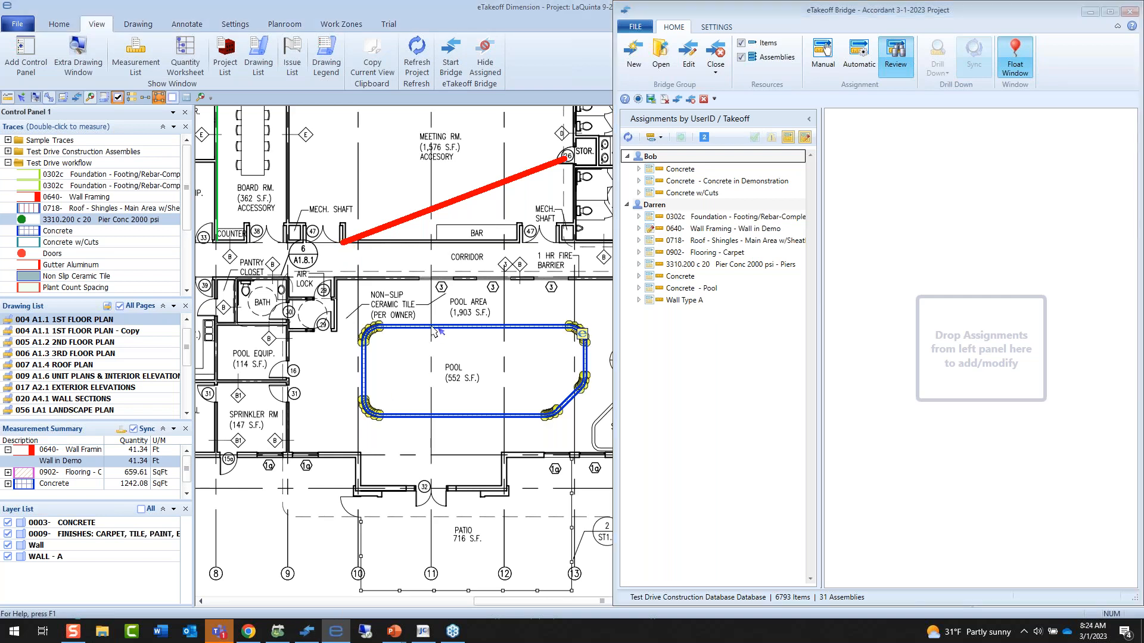
double_click(433, 330)
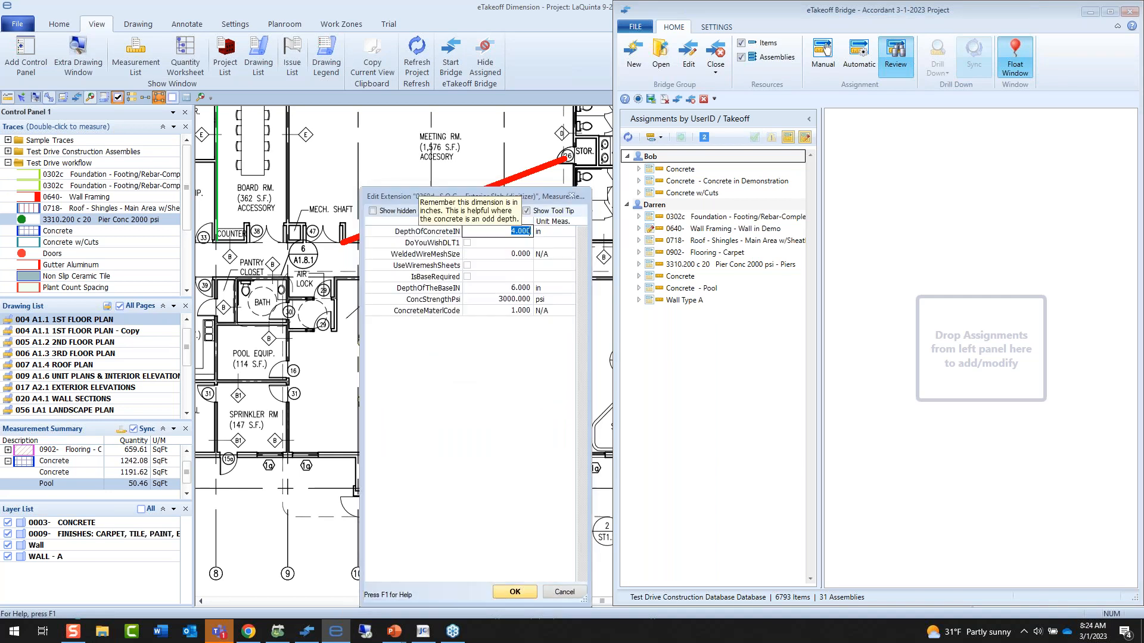
click(509, 300)
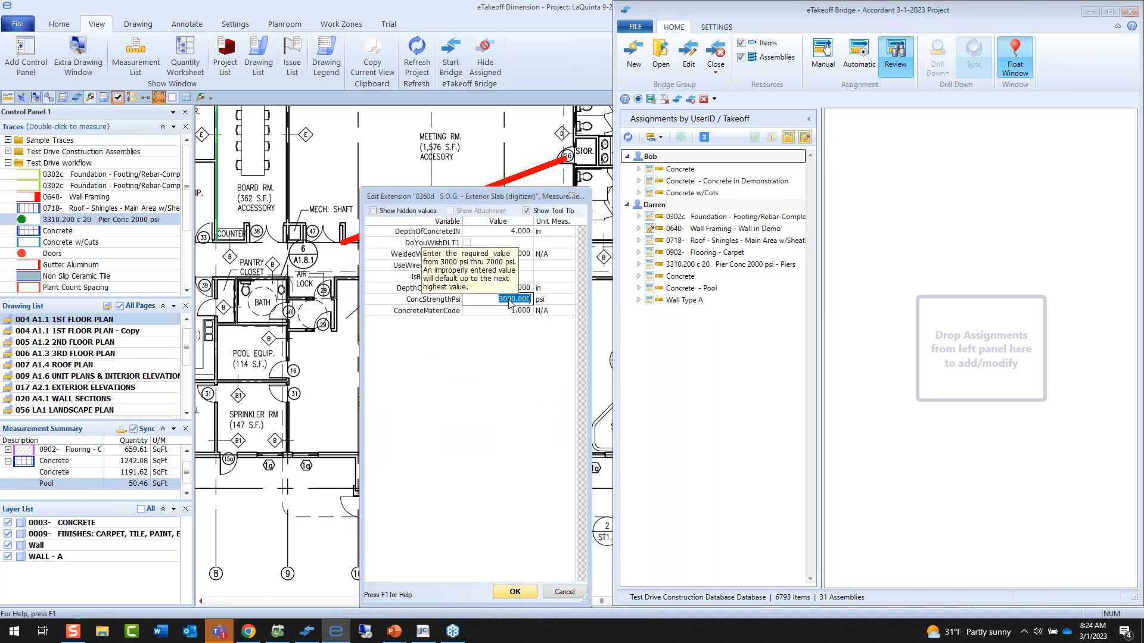
text(4000)
key(Tab)
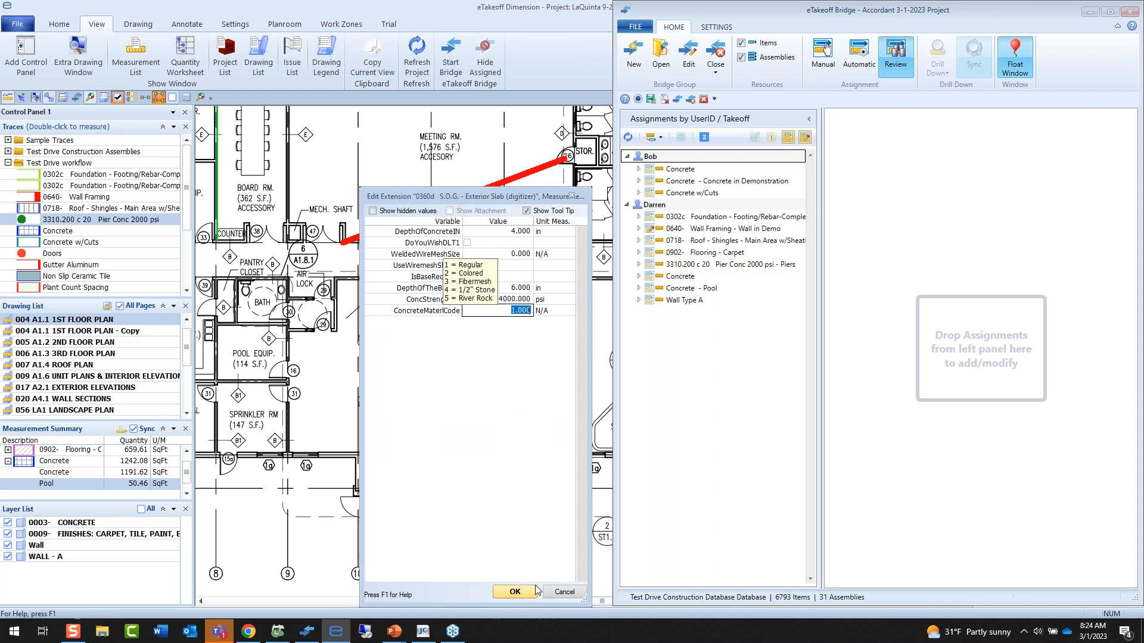
click(515, 591)
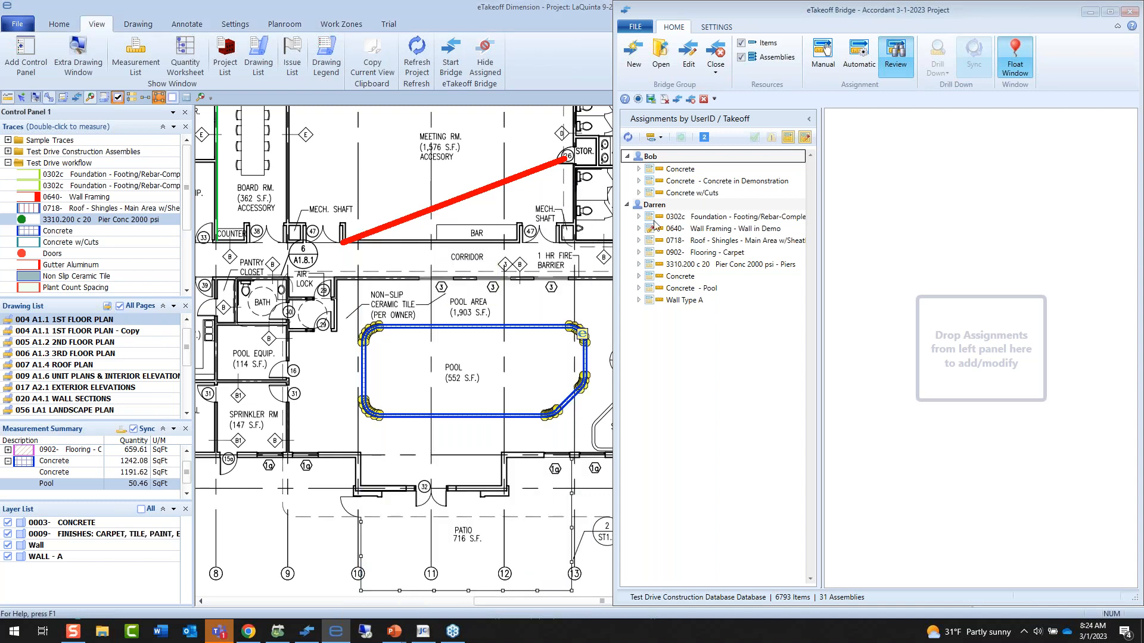
click(629, 138)
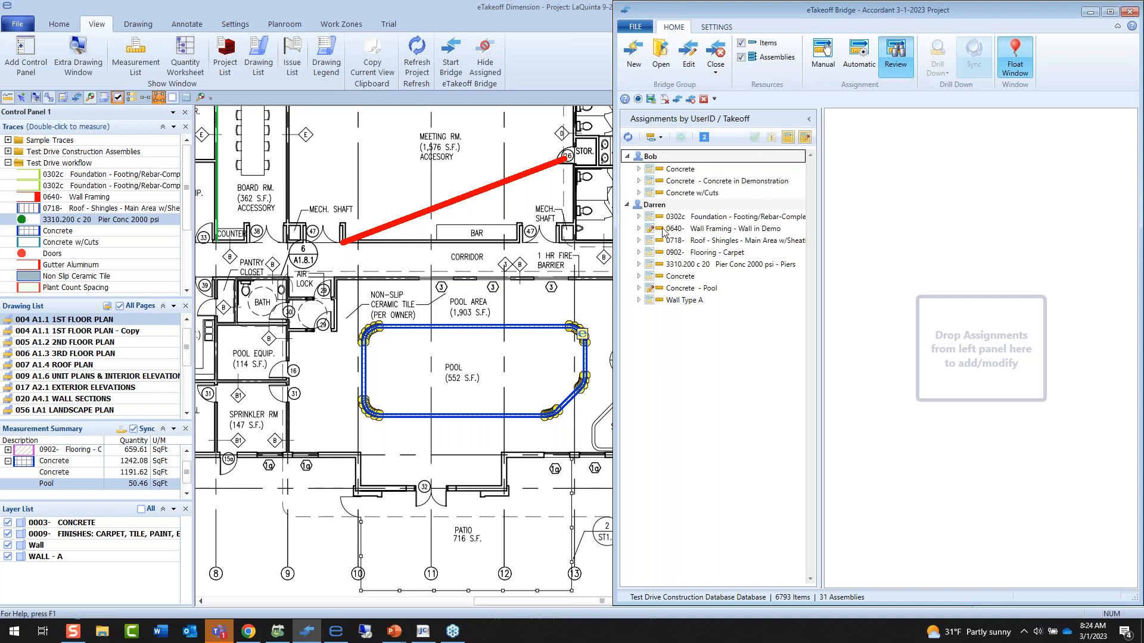
Open the extension defaults in the LaQuinta 9-22 project's properties.
click(66, 25)
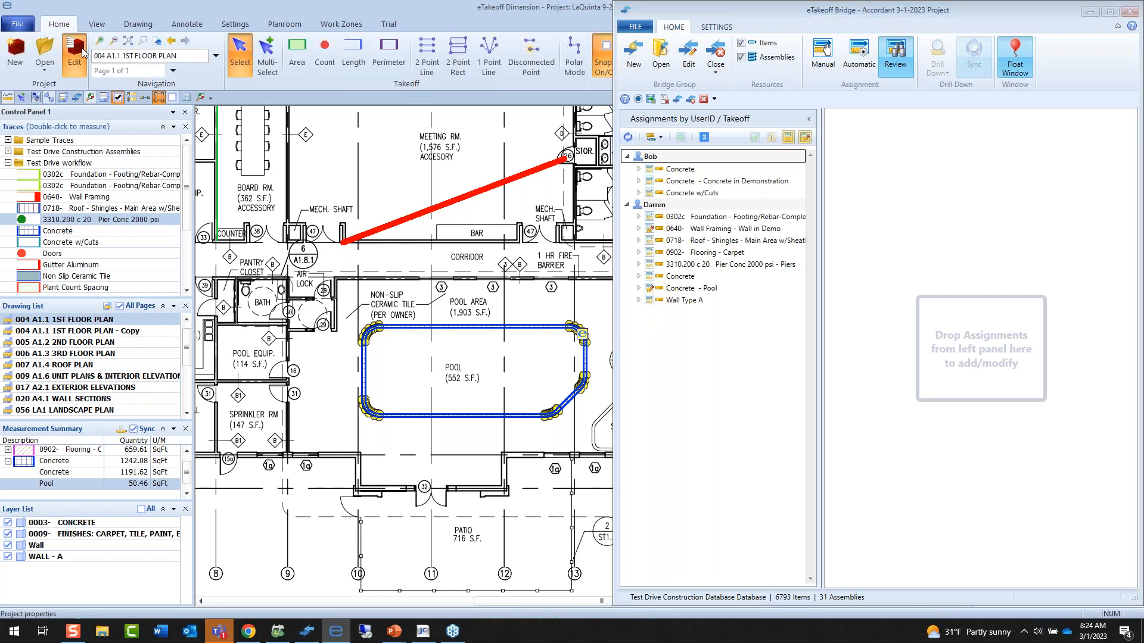
click(83, 53)
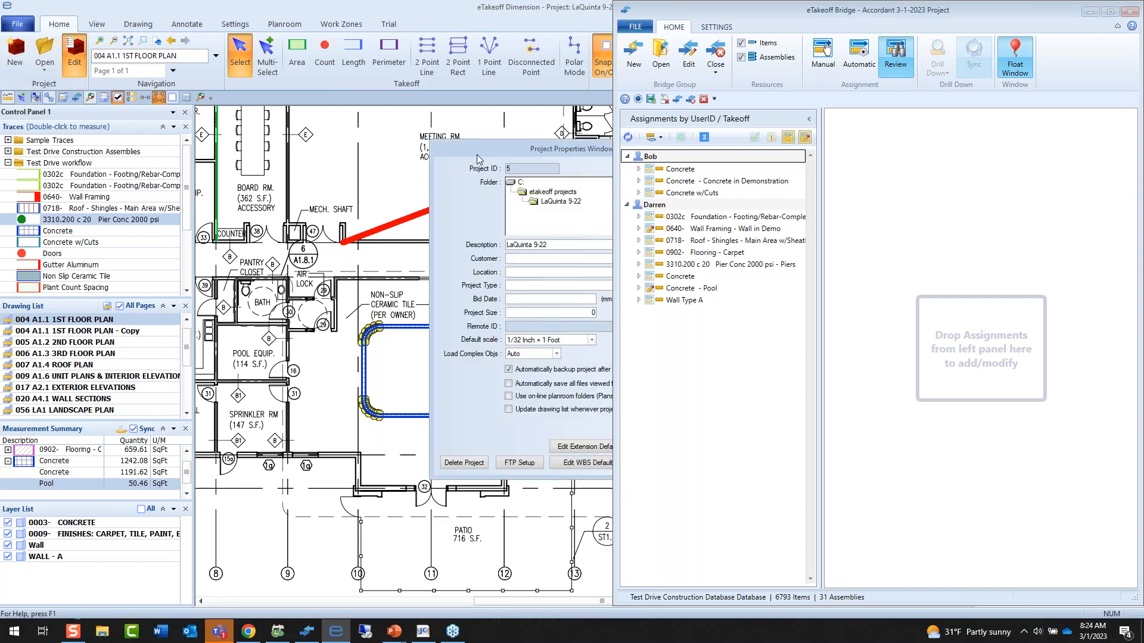
drag(477, 155, 205, 169)
click(348, 460)
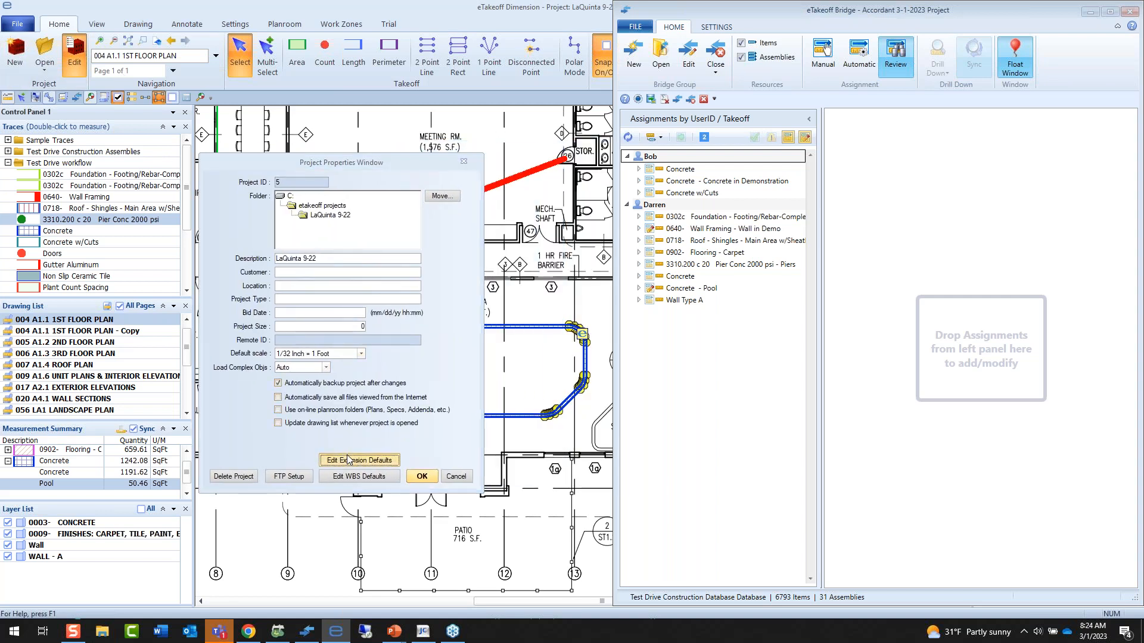
Try to set the project default for ConcStrengthPsi to 8000 psi.
click(351, 241)
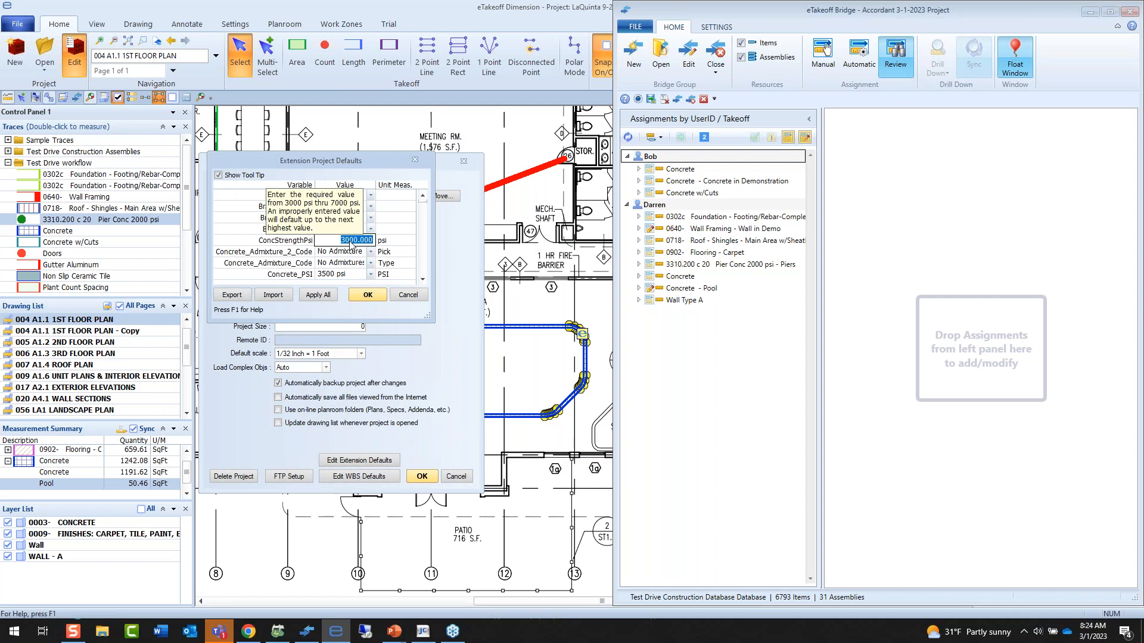
text(500)
key(BackSpace)
key(BackSpace)
key(BackSpace)
key(BackSpace)
text(8000)
key(Tab)
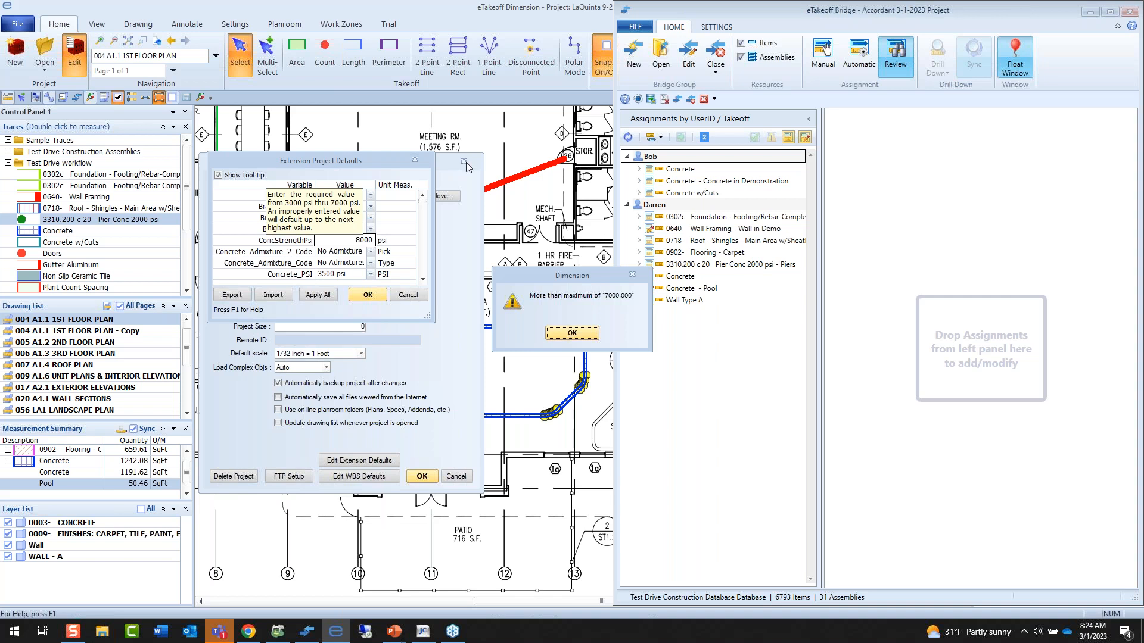
click(572, 332)
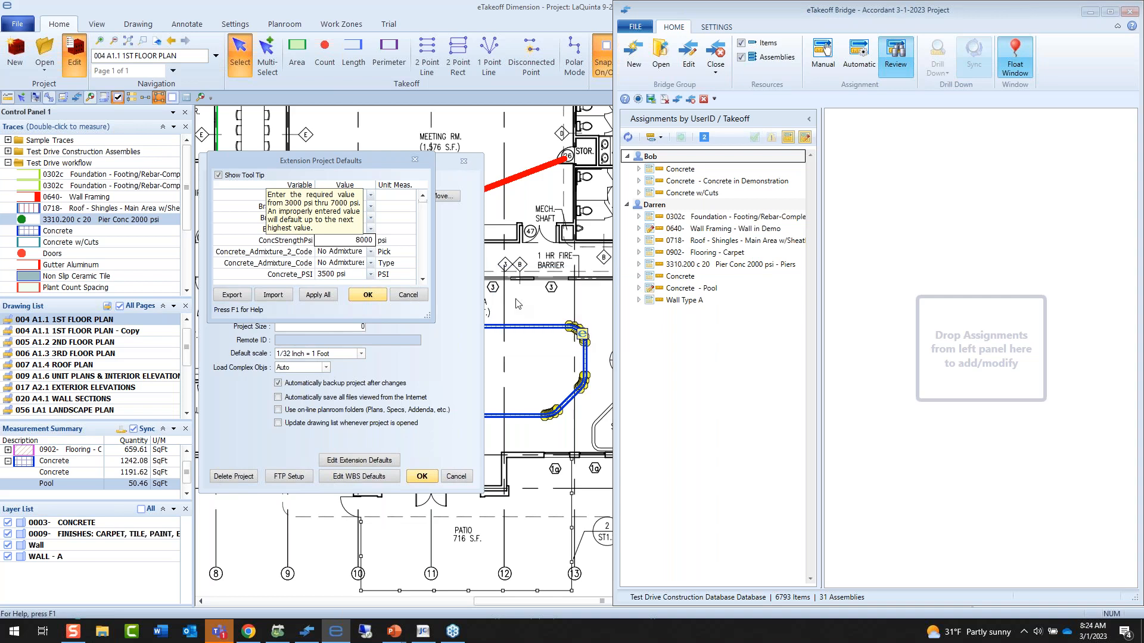
Set the project default ConcStrengthPsi to 5000 psi, apply it to all measurements, and refresh the Bridge assignments.
drag(358, 245, 398, 252)
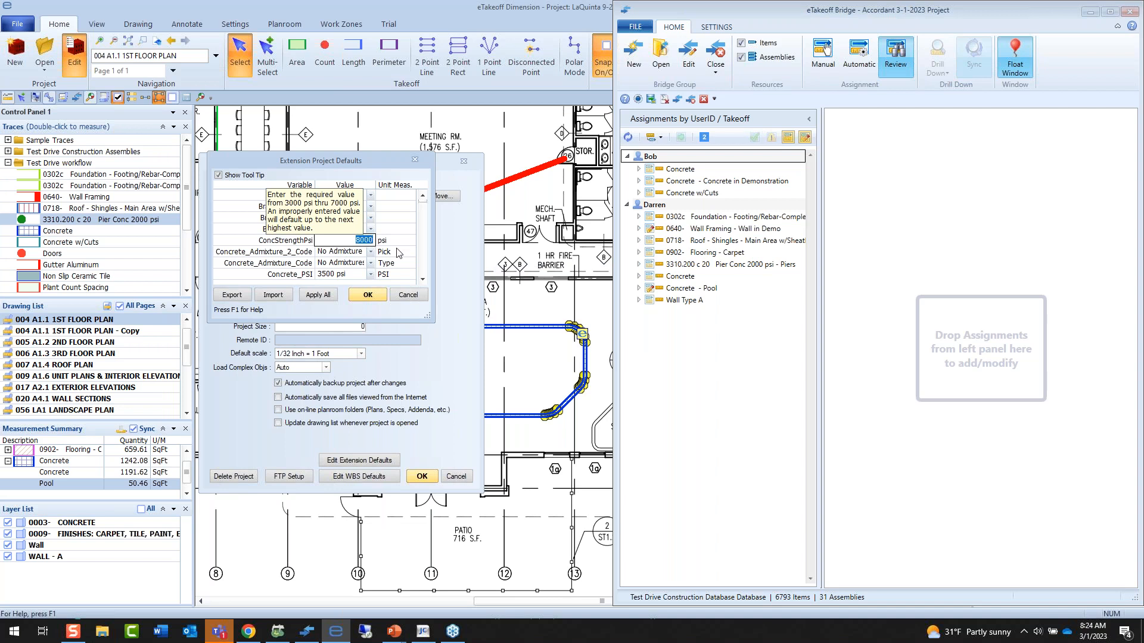
text(5000)
click(331, 296)
click(366, 294)
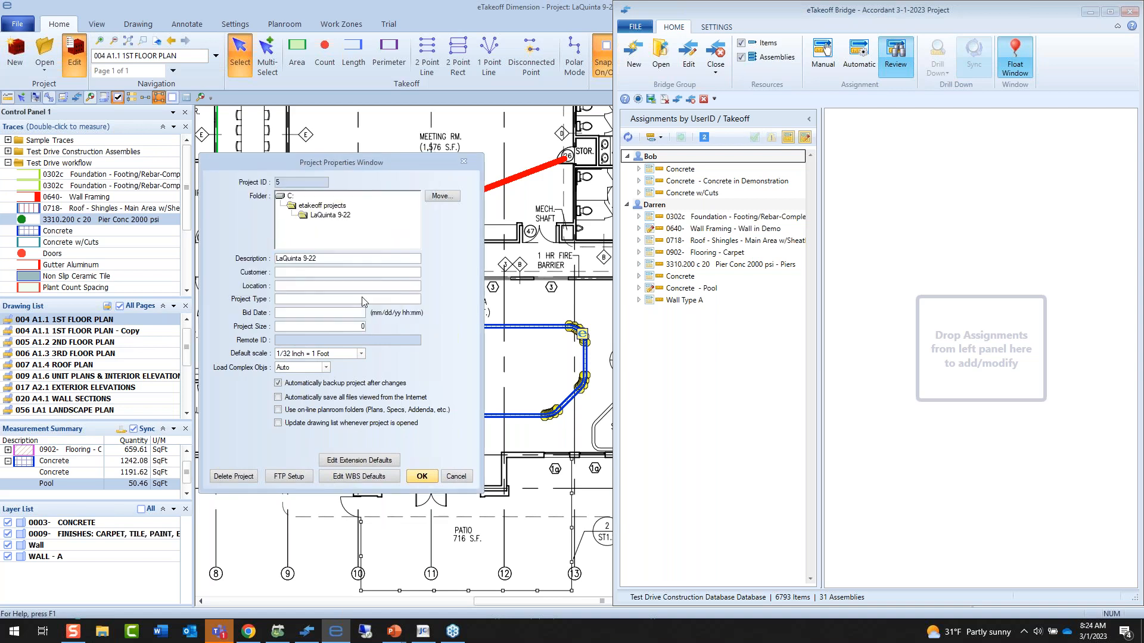
click(426, 477)
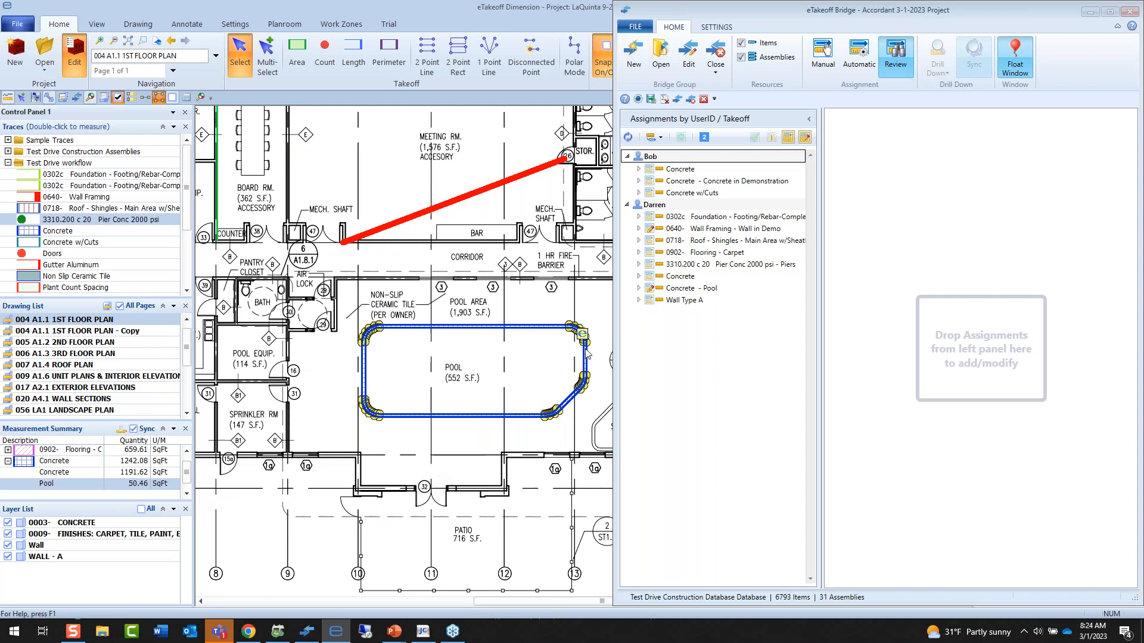
click(628, 137)
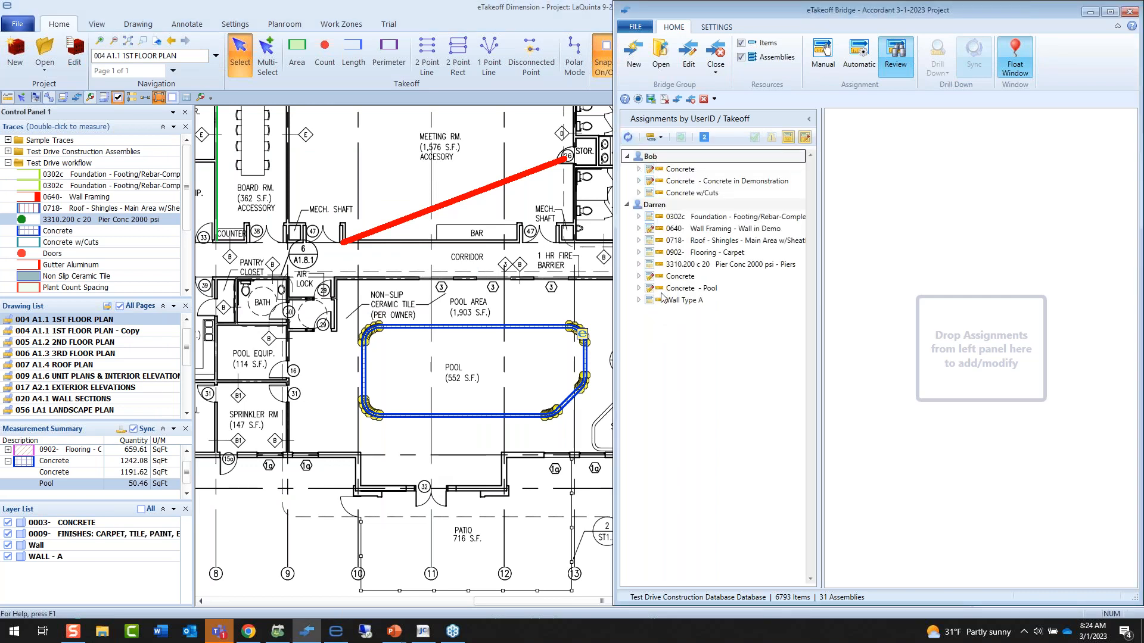
Review the concrete strength change in the 0360d Concrete assembly under the first Concrete assignment, and close it without saving.
click(639, 170)
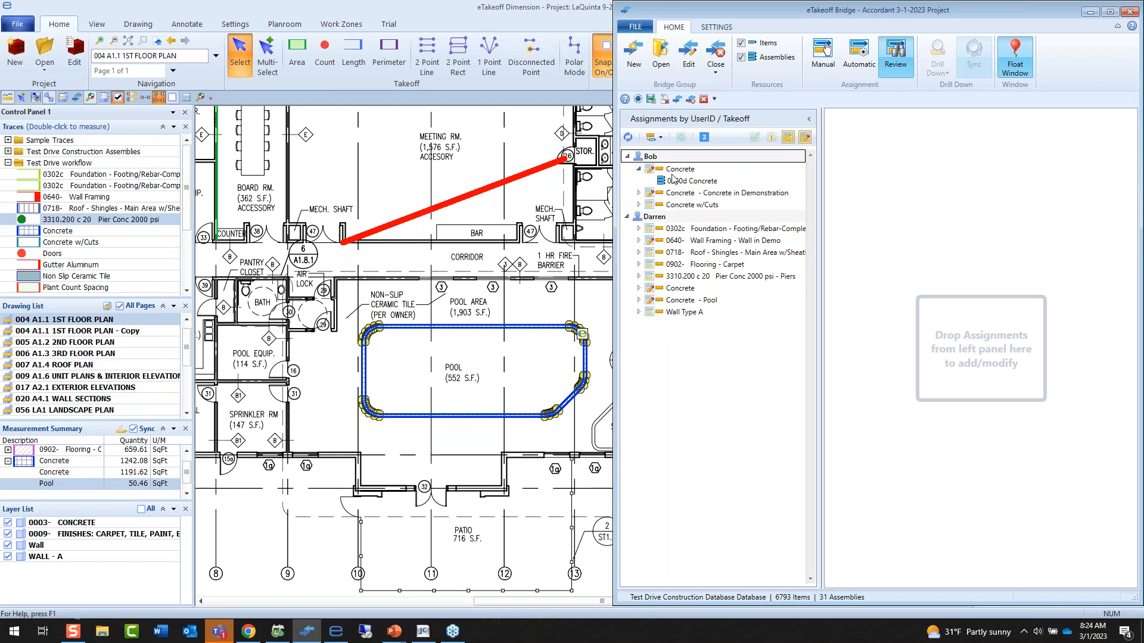
click(697, 182)
double_click(696, 179)
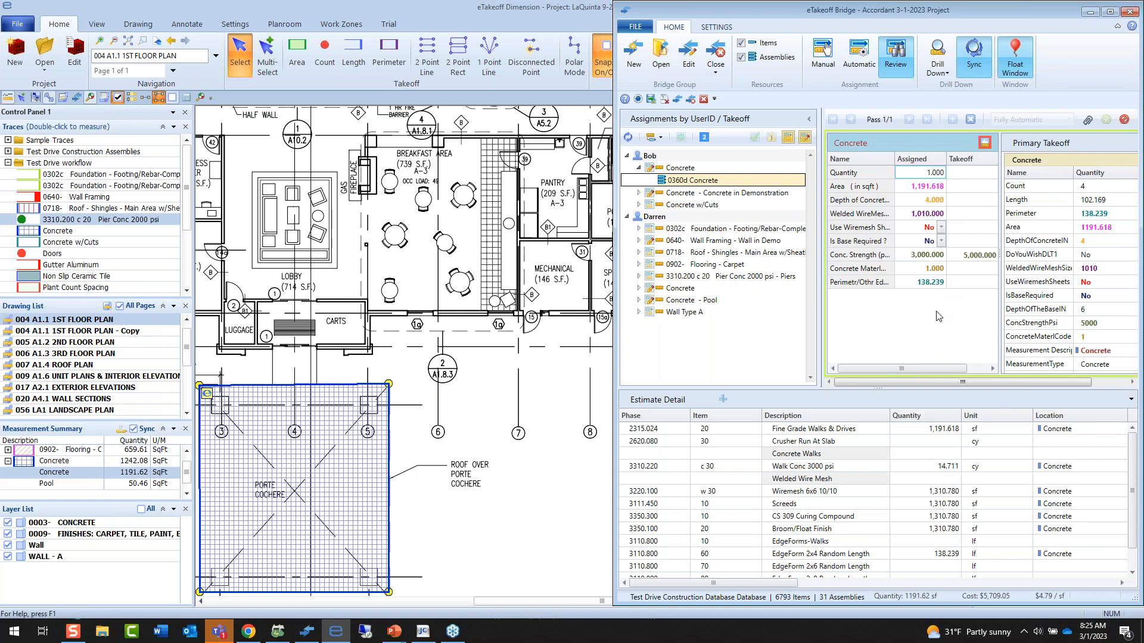
click(1123, 121)
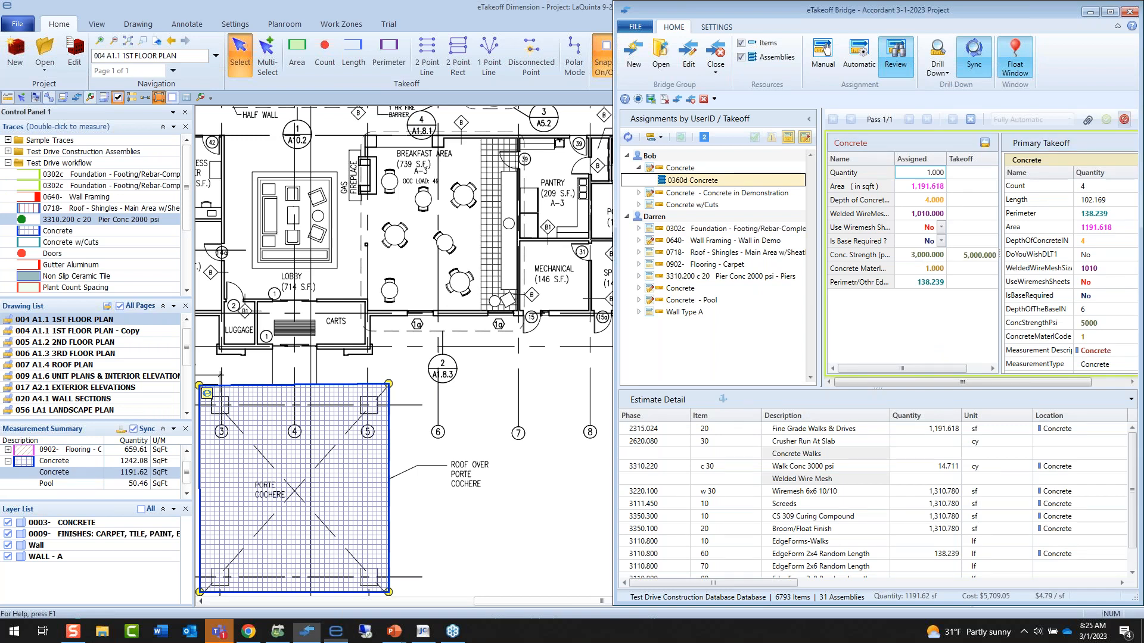
Show only the changed assignments and update them automatically with the appended assembly description "Revision for Today 3/1/2023 Accordant".
click(788, 138)
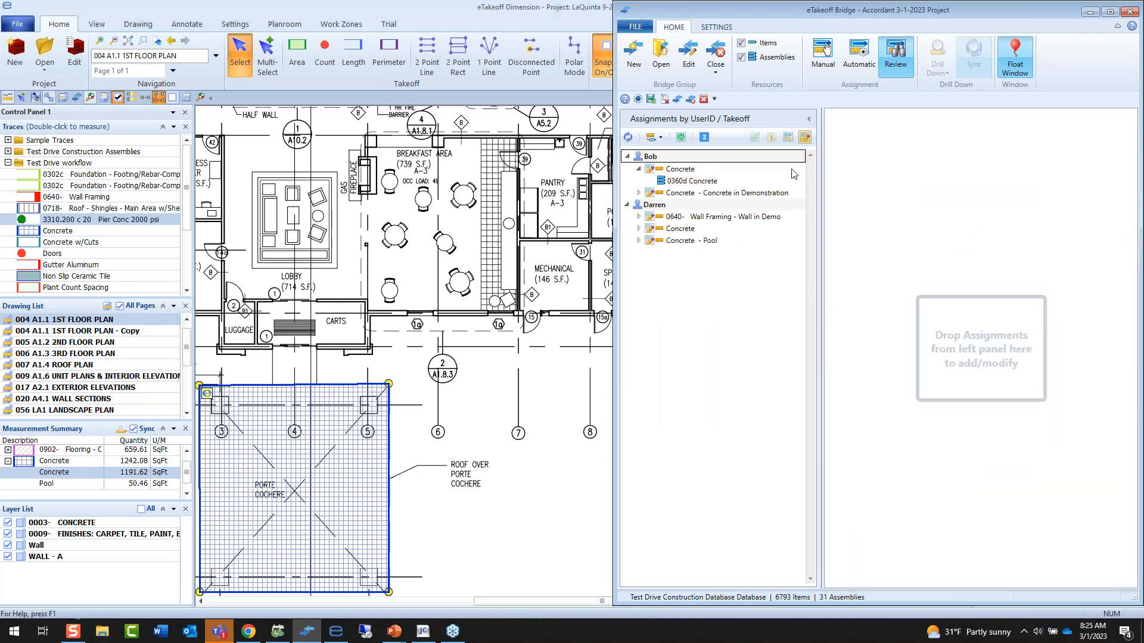
click(681, 137)
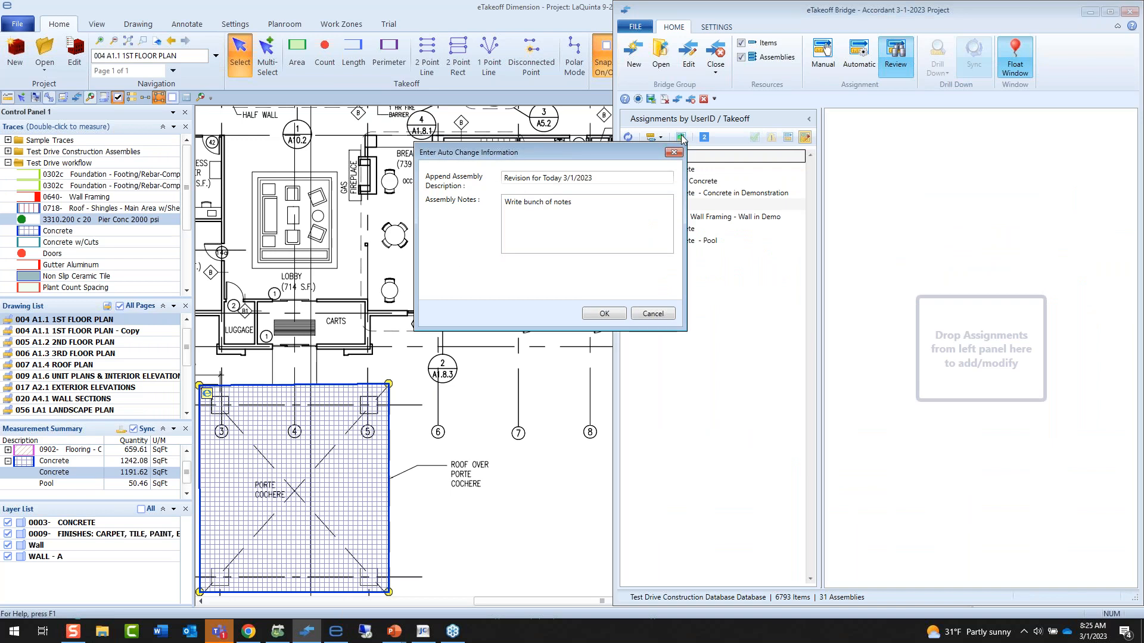
click(585, 179)
drag(585, 180, 425, 185)
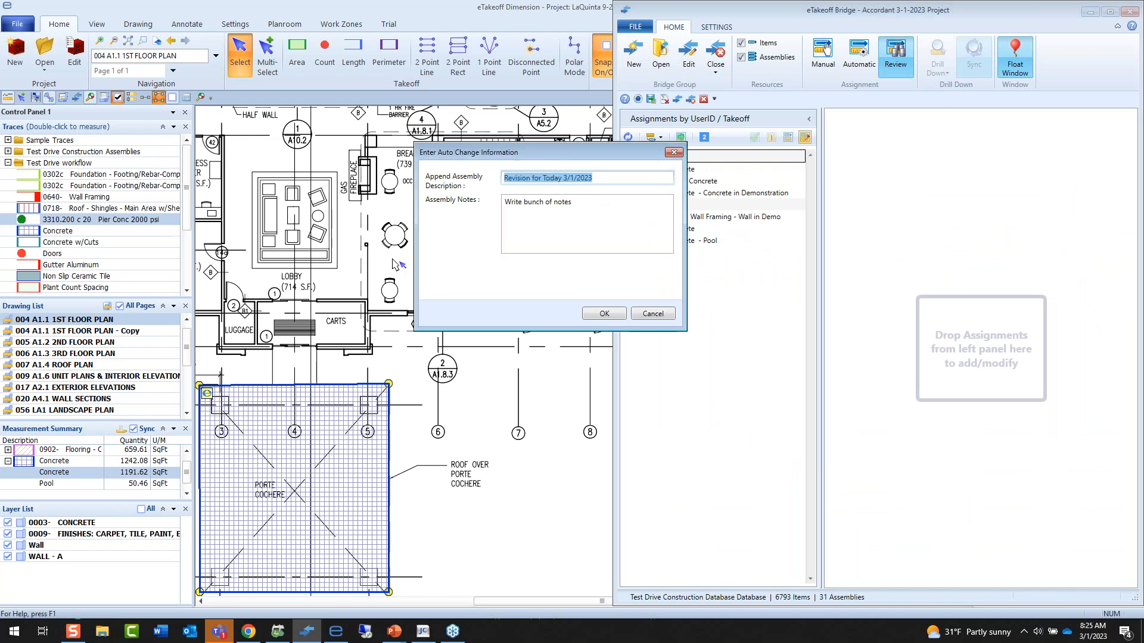
click(641, 177)
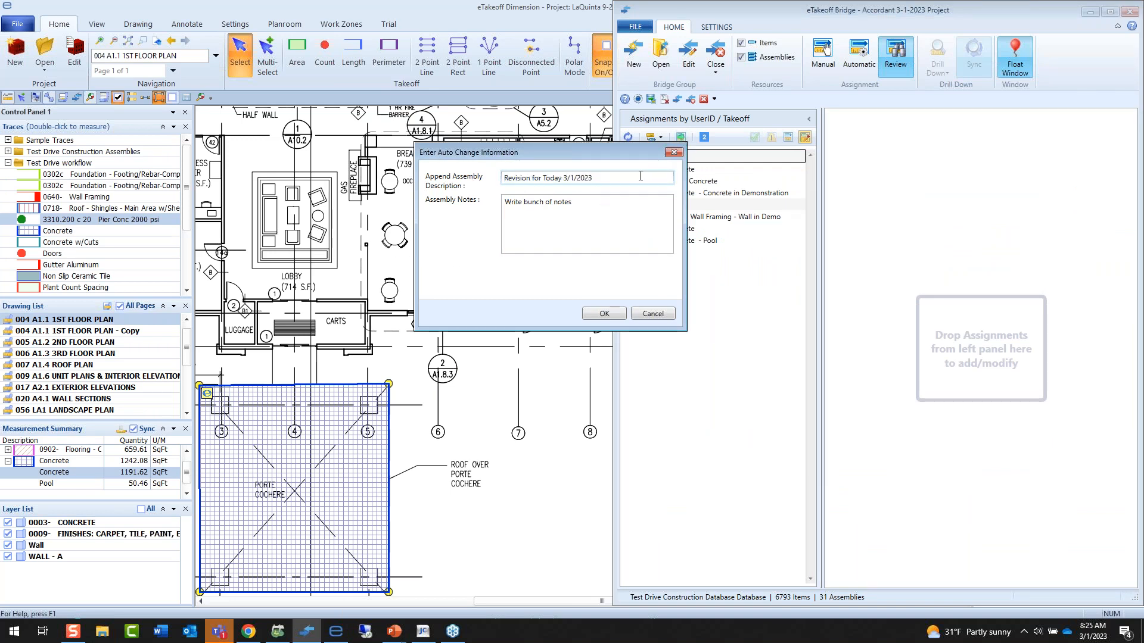
text(Accordant)
click(590, 217)
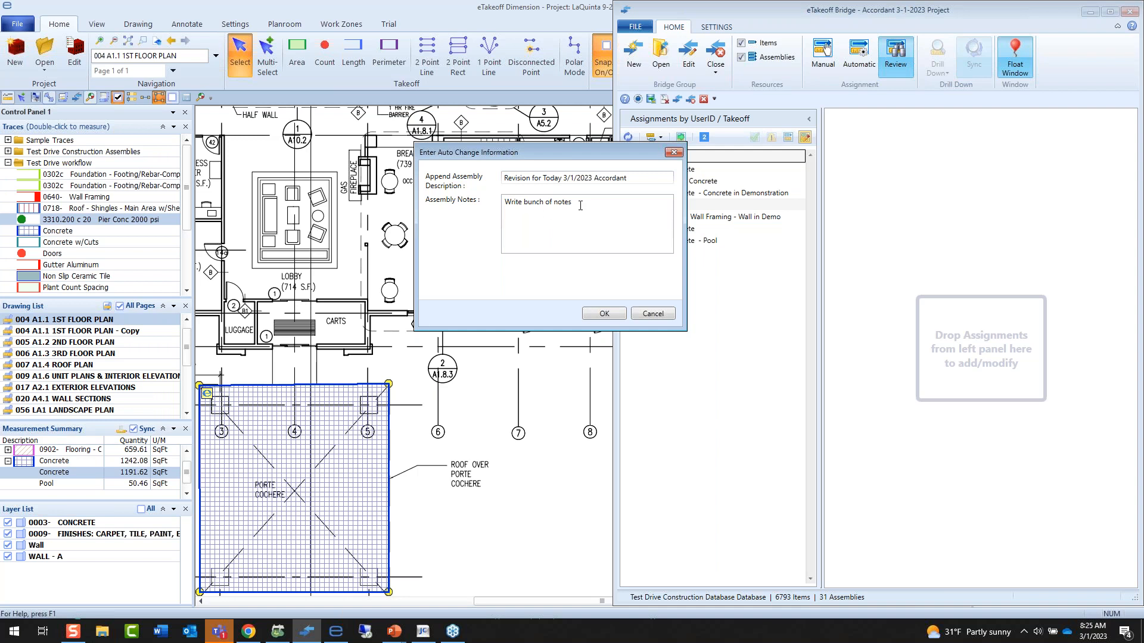
key(ctrl+a)
click(604, 313)
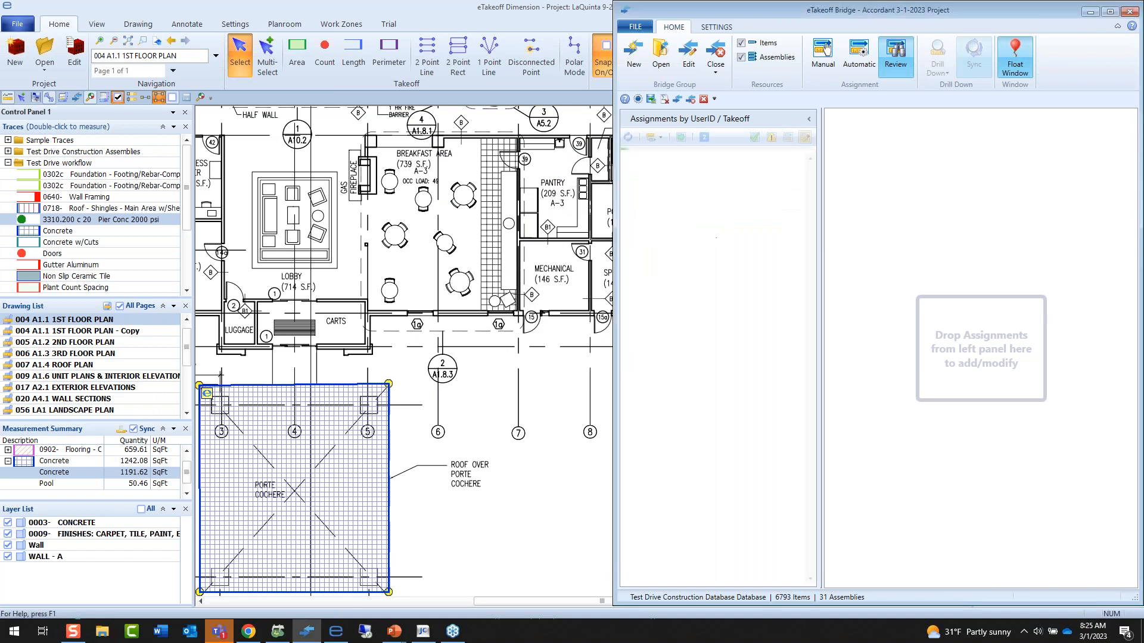
click(954, 335)
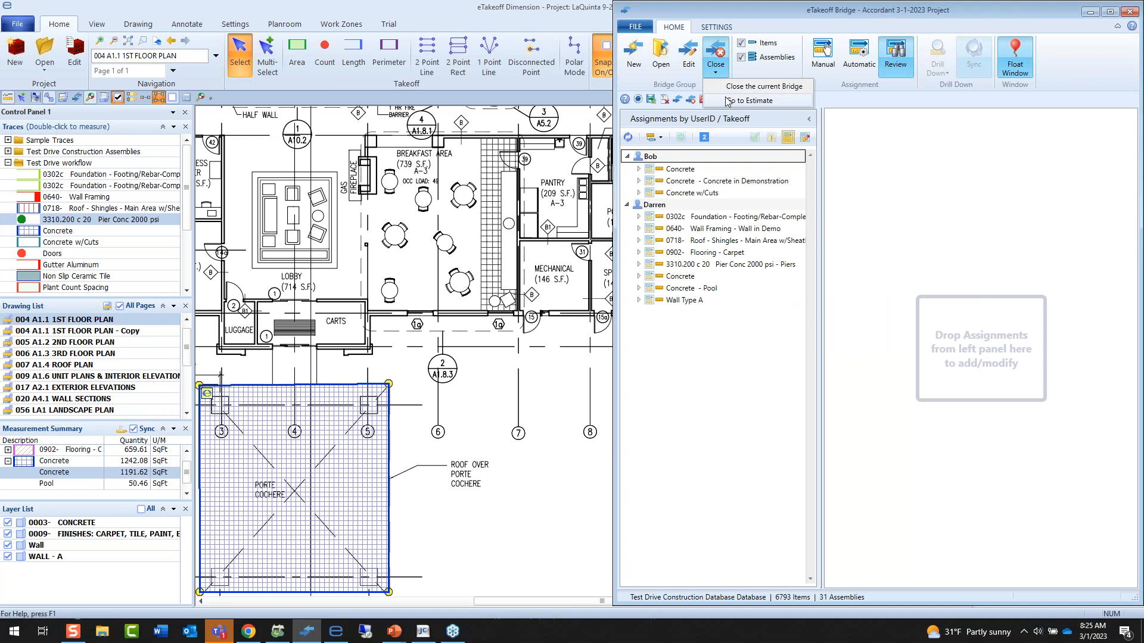
Go from the Bridge to the Accordant 3-1 Project estimate in Sage Estimating and expand its spreadsheet to item level.
click(748, 100)
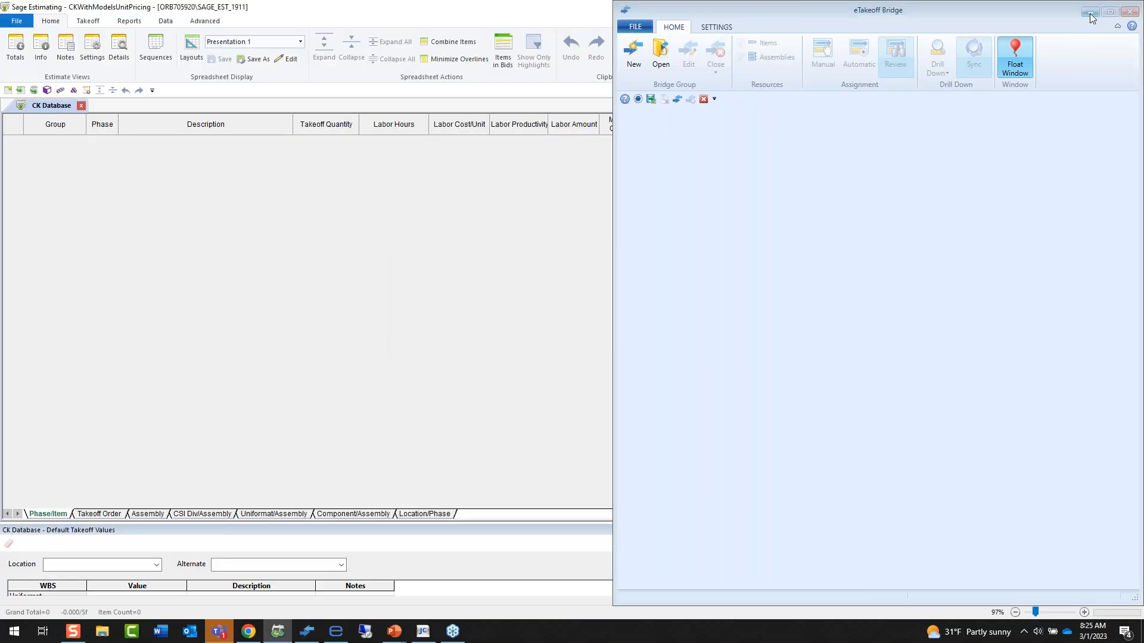
click(1089, 12)
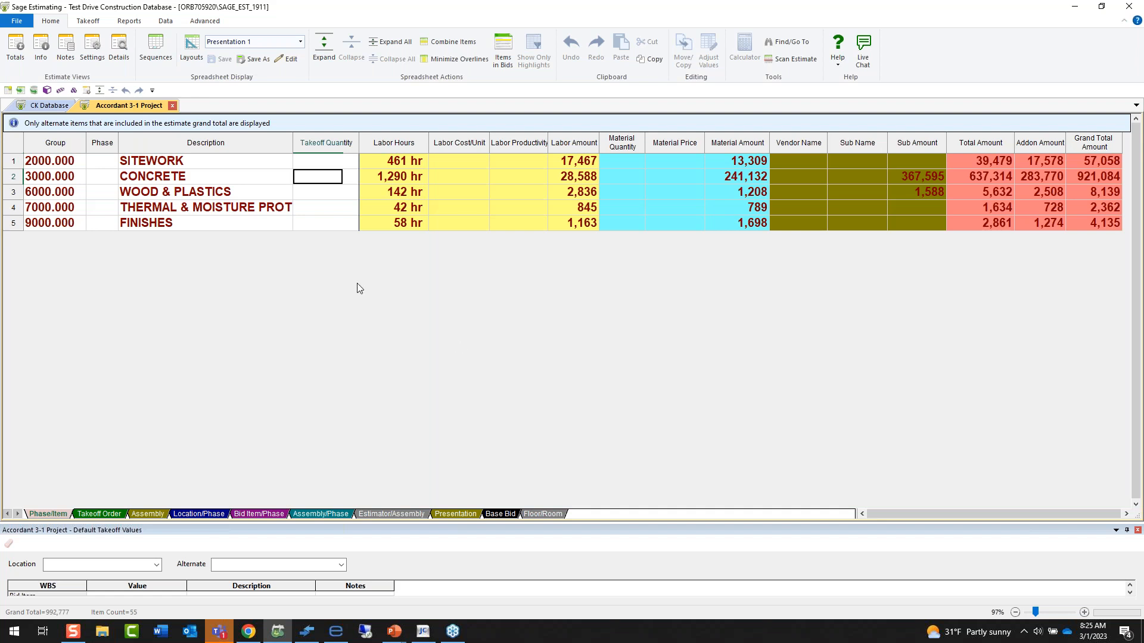
click(84, 23)
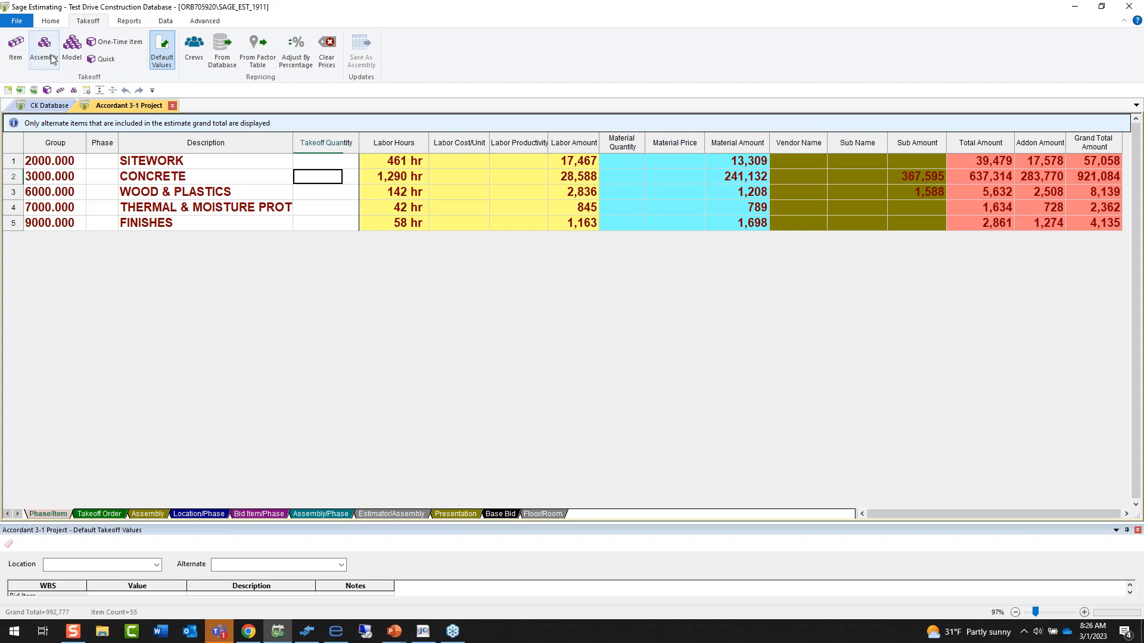
click(51, 21)
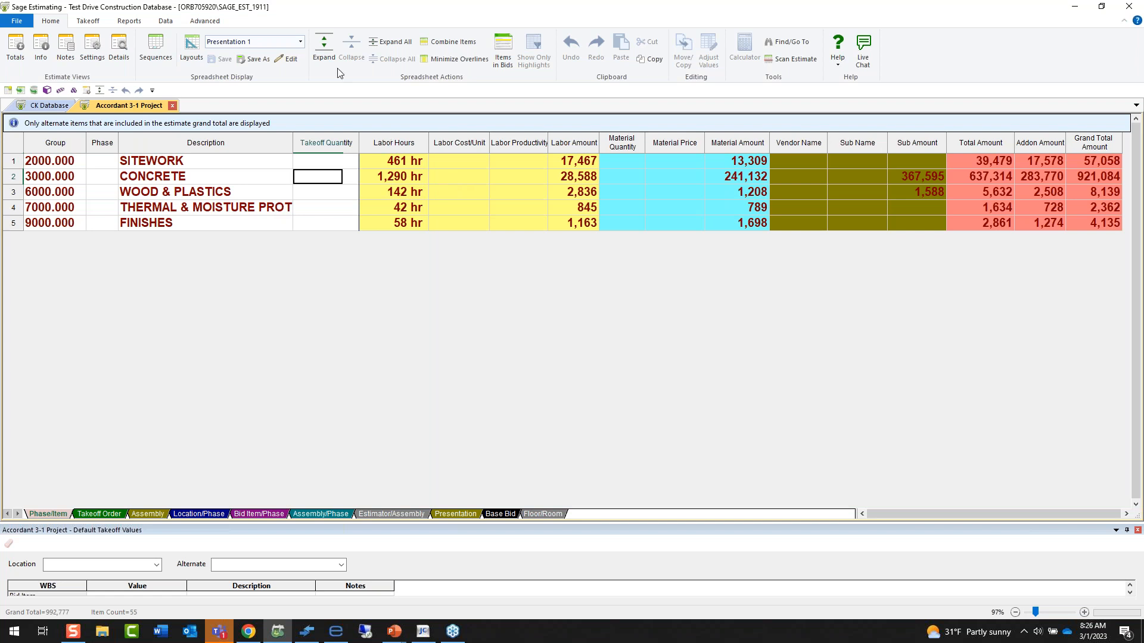
click(324, 48)
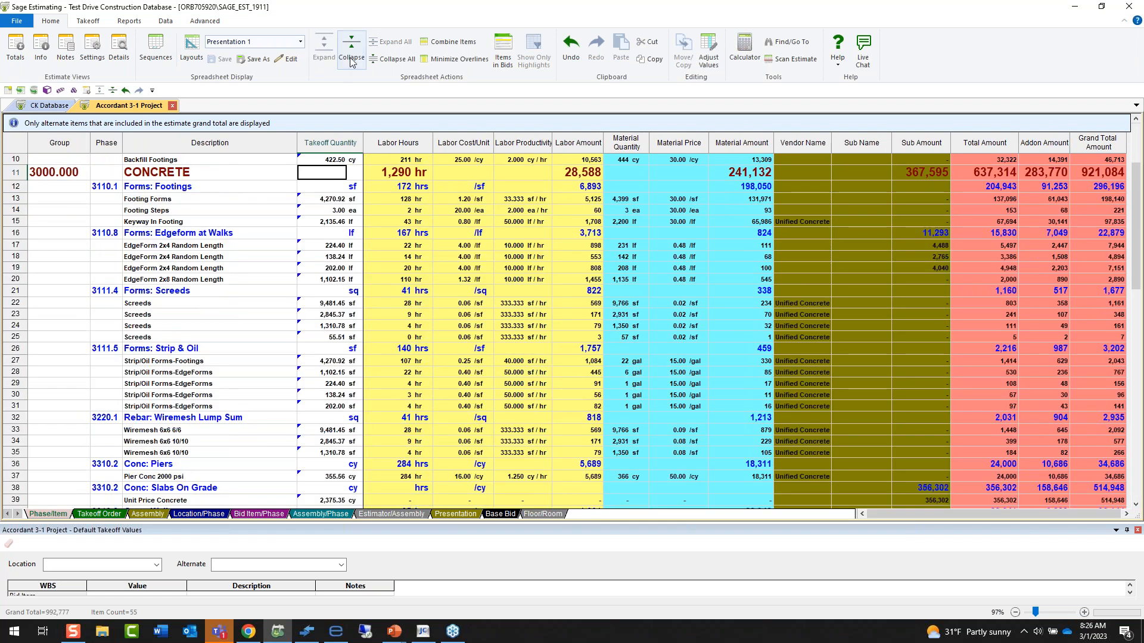
click(351, 54)
click(351, 53)
click(324, 47)
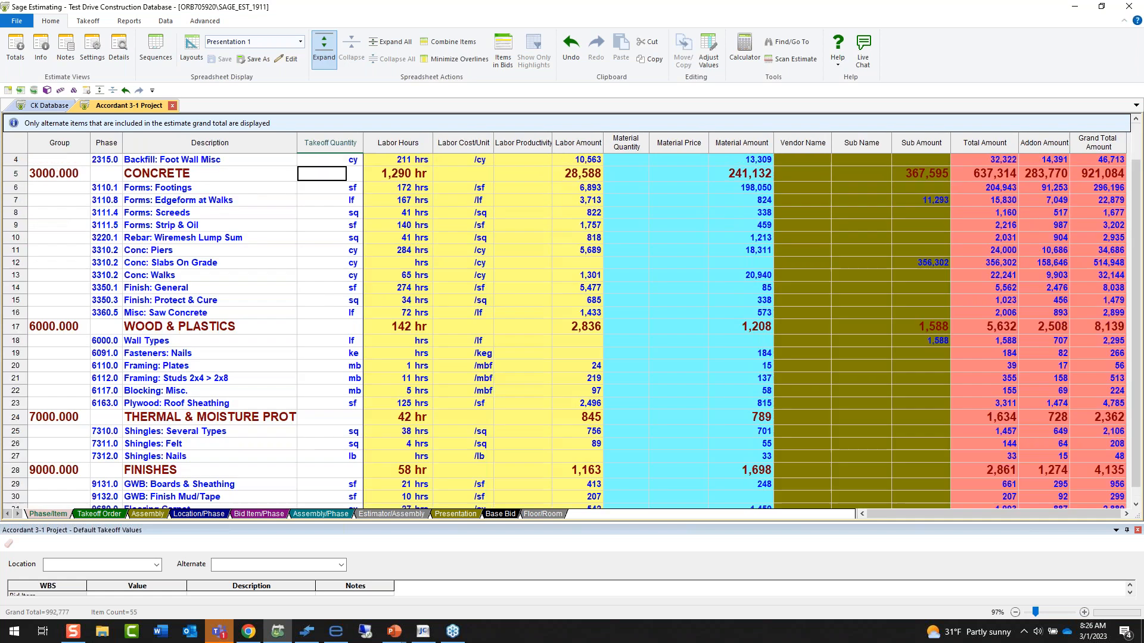
click(324, 47)
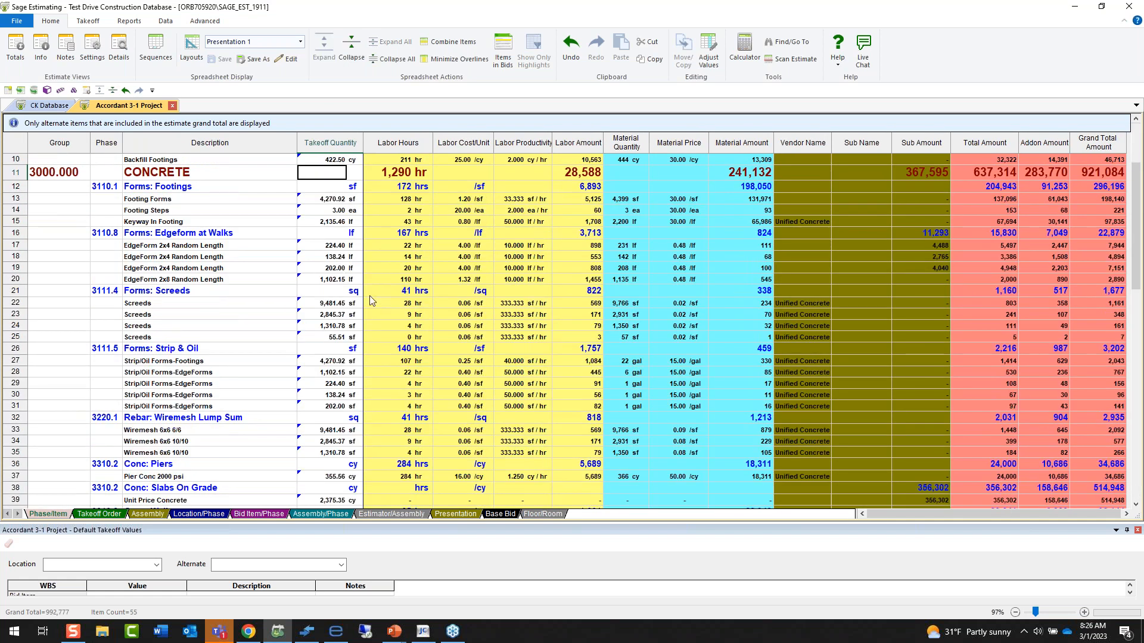
Combine the matching items in the estimate spreadsheet and separate them again.
click(450, 42)
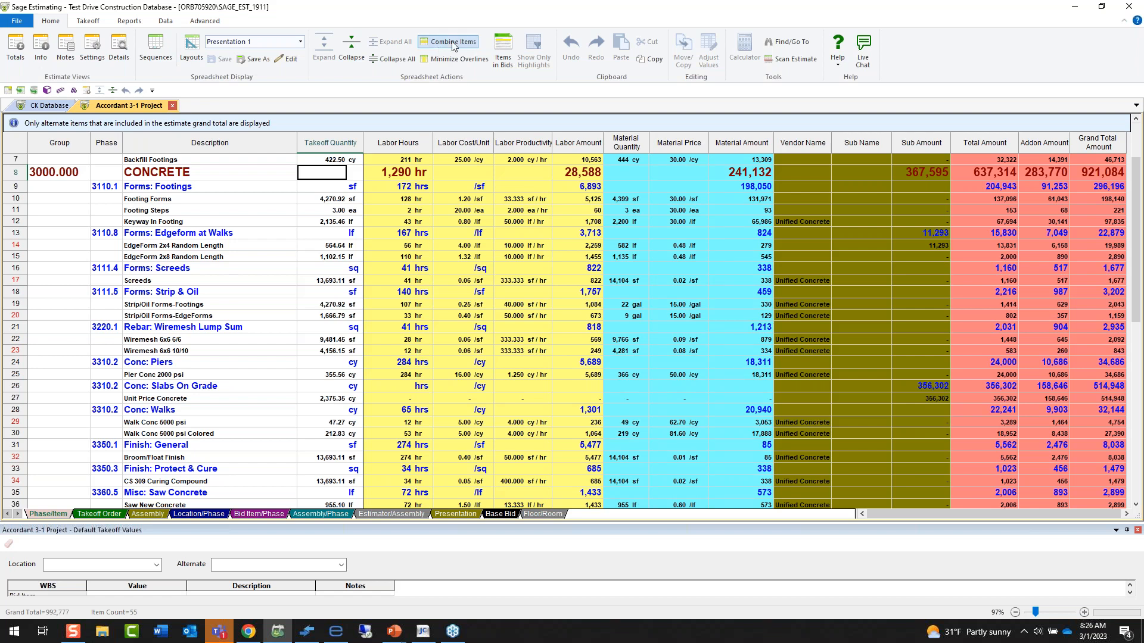
click(453, 43)
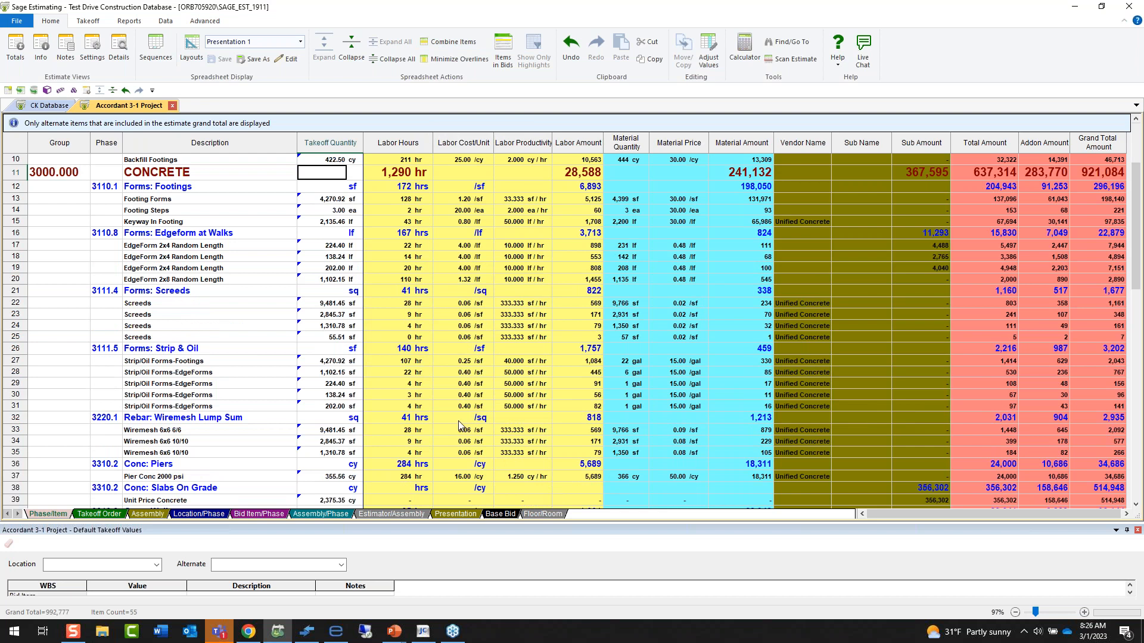
Open the database item behind the first EdgeForm 2x4 Random Length row and add an Equipment category to its pricing.
click(396, 246)
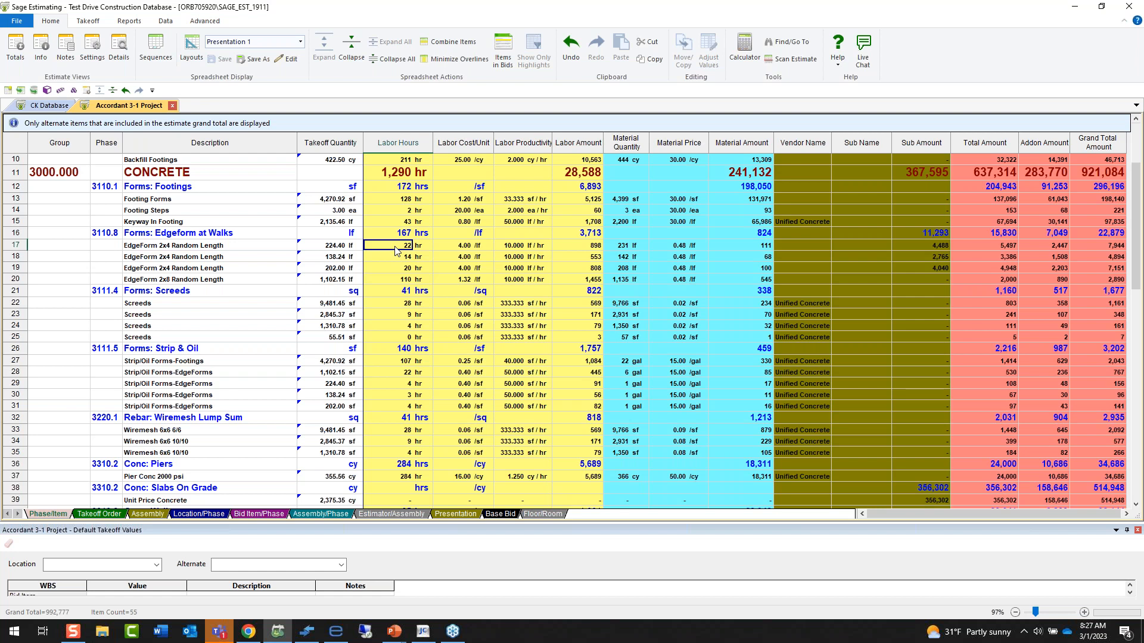
right_click(16, 245)
click(117, 352)
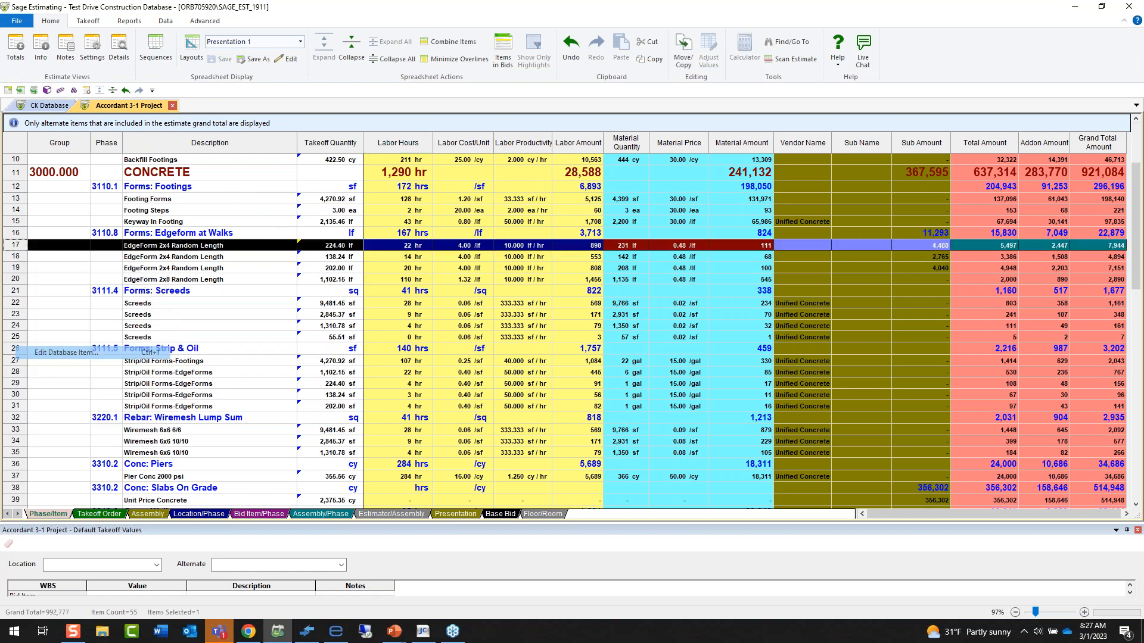
drag(486, 167, 492, 182)
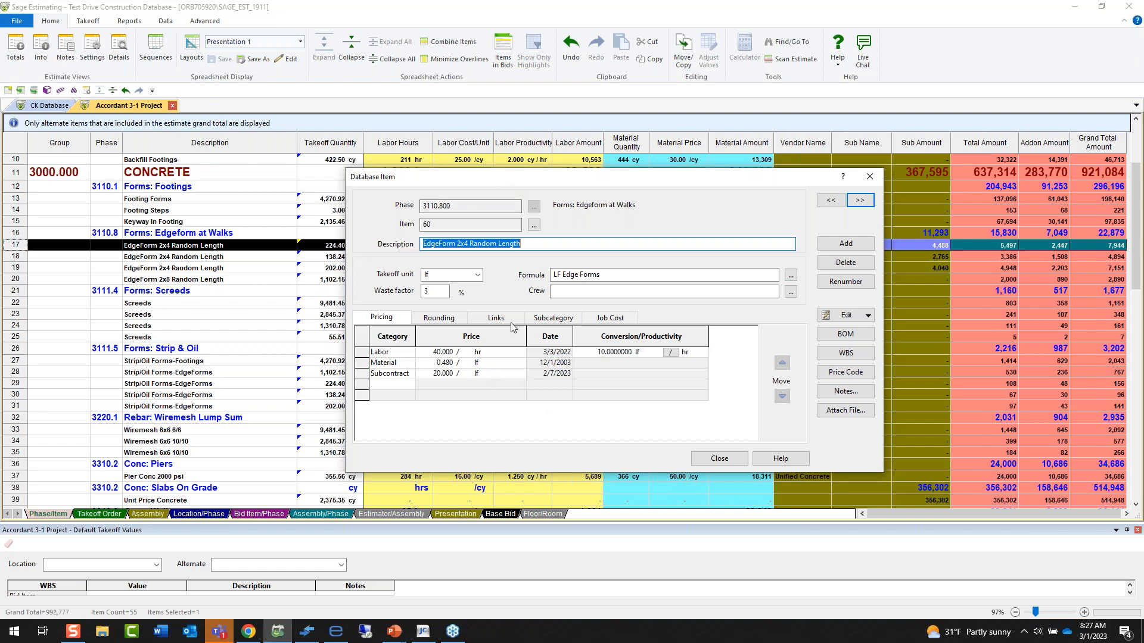
click(410, 385)
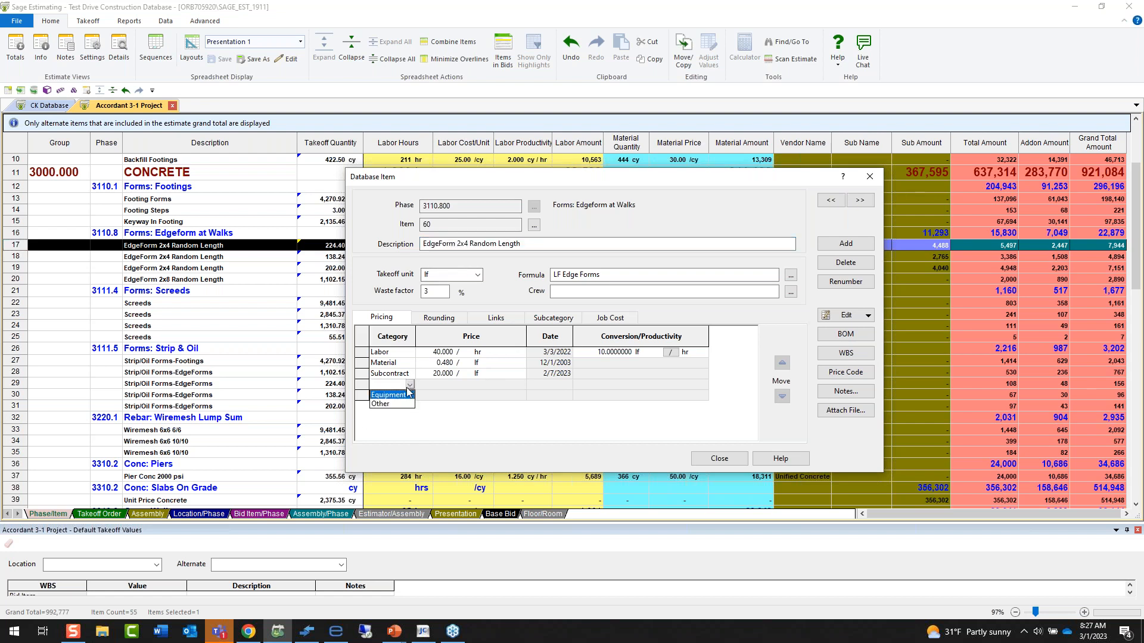
click(405, 399)
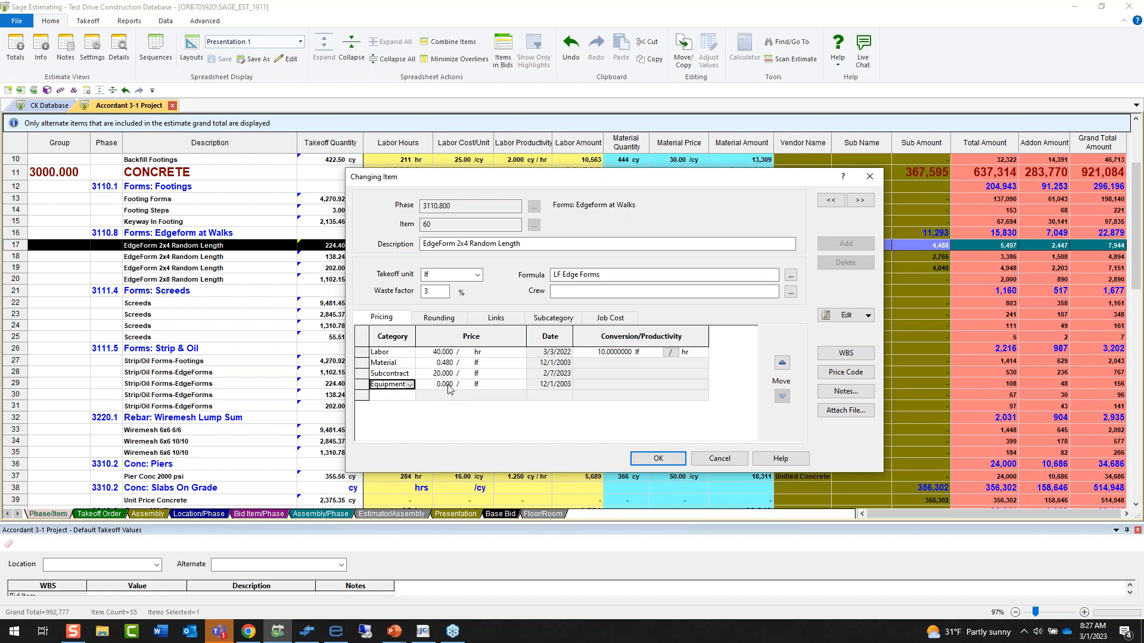
Review the item's labor productivity conversion and the job cost phases assigned to its four cost categories.
click(611, 352)
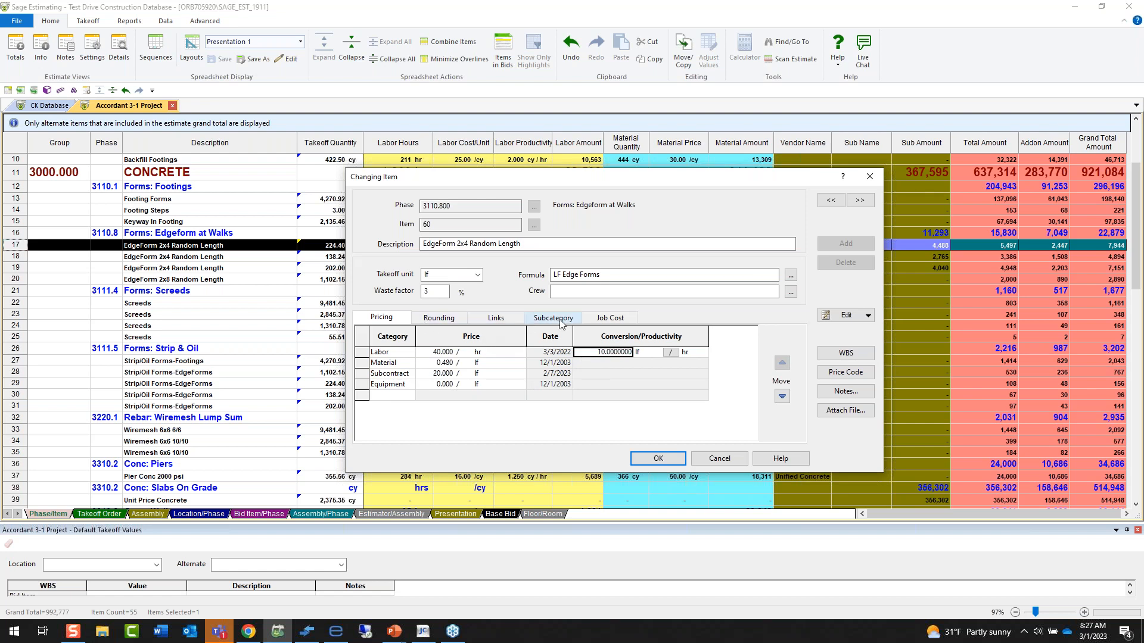
click(610, 320)
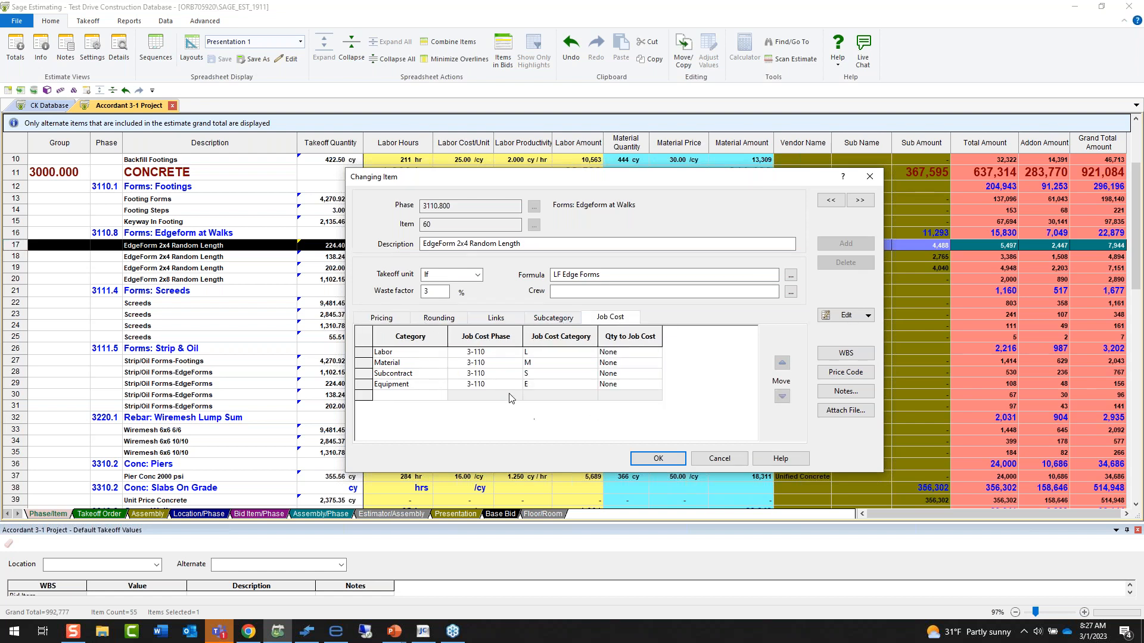
click(505, 354)
drag(504, 356, 502, 393)
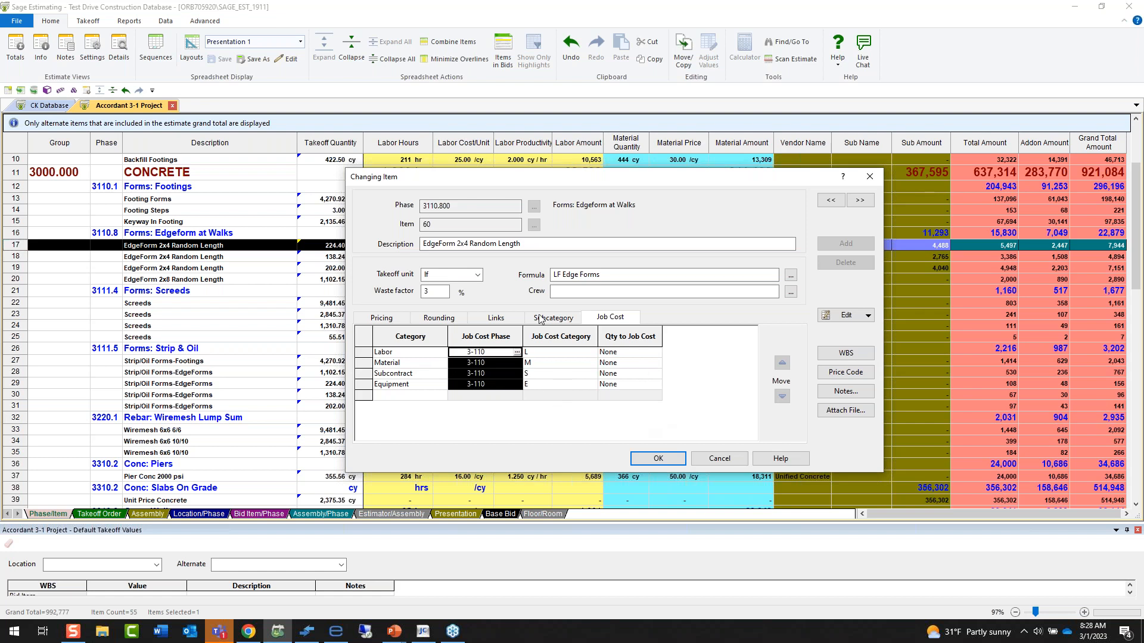
View the blank form for creating a database crew for this item and close it without saving.
click(444, 276)
click(595, 291)
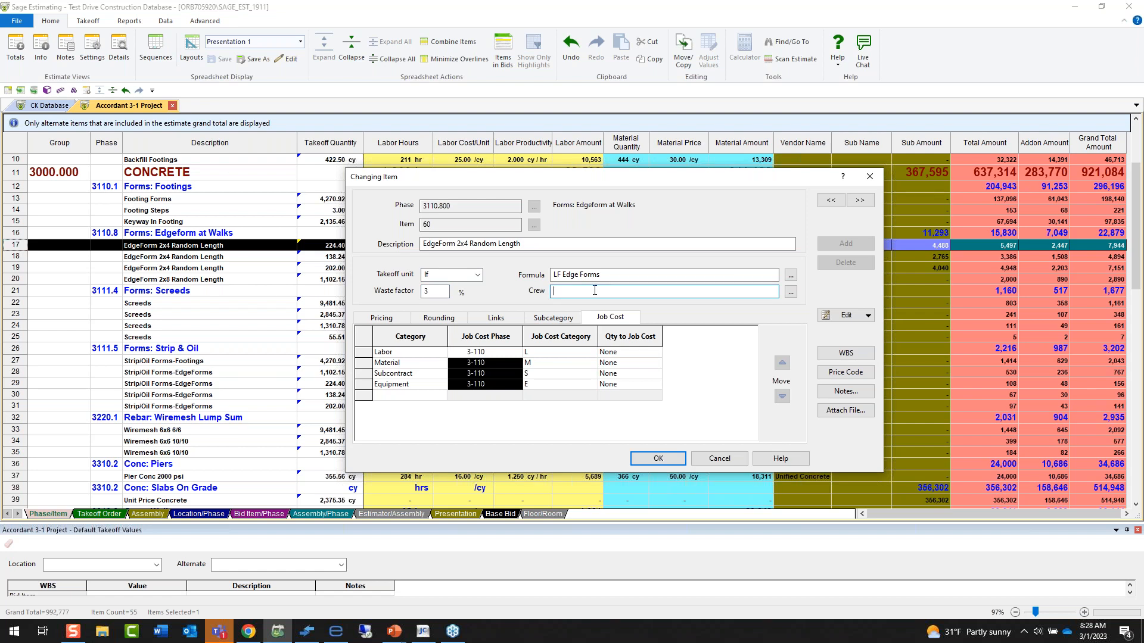
right_click(594, 290)
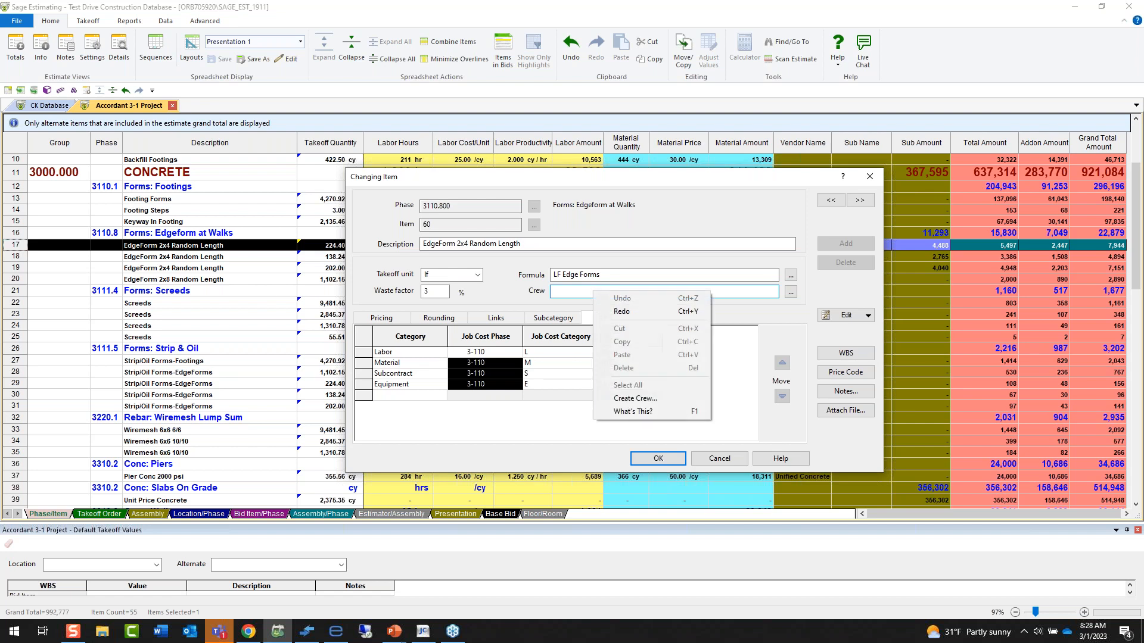
click(627, 399)
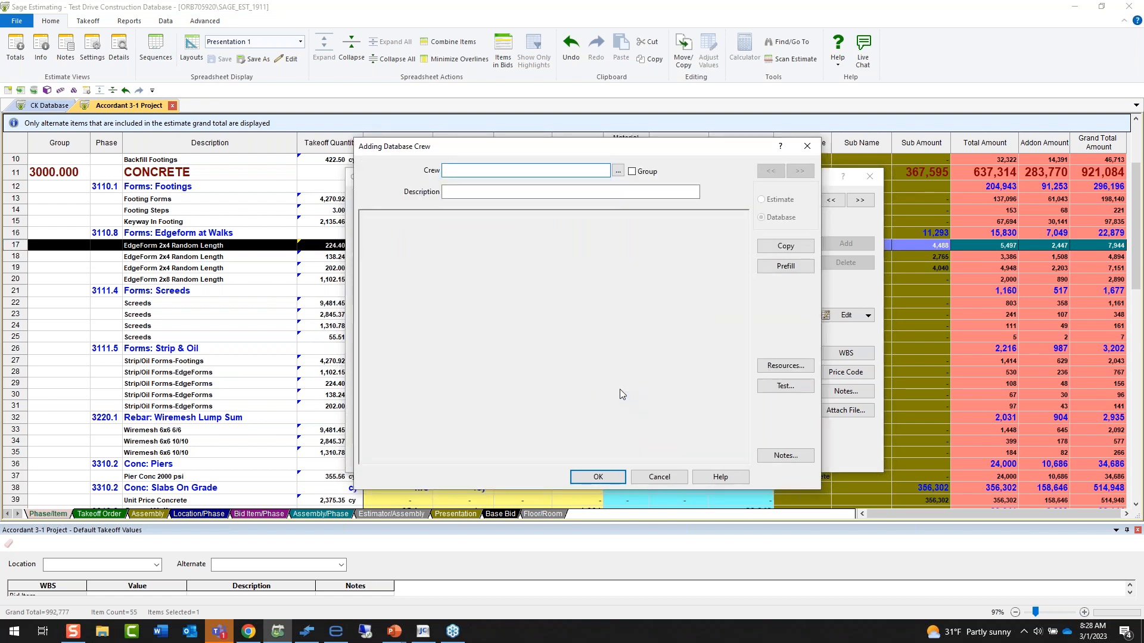
click(659, 477)
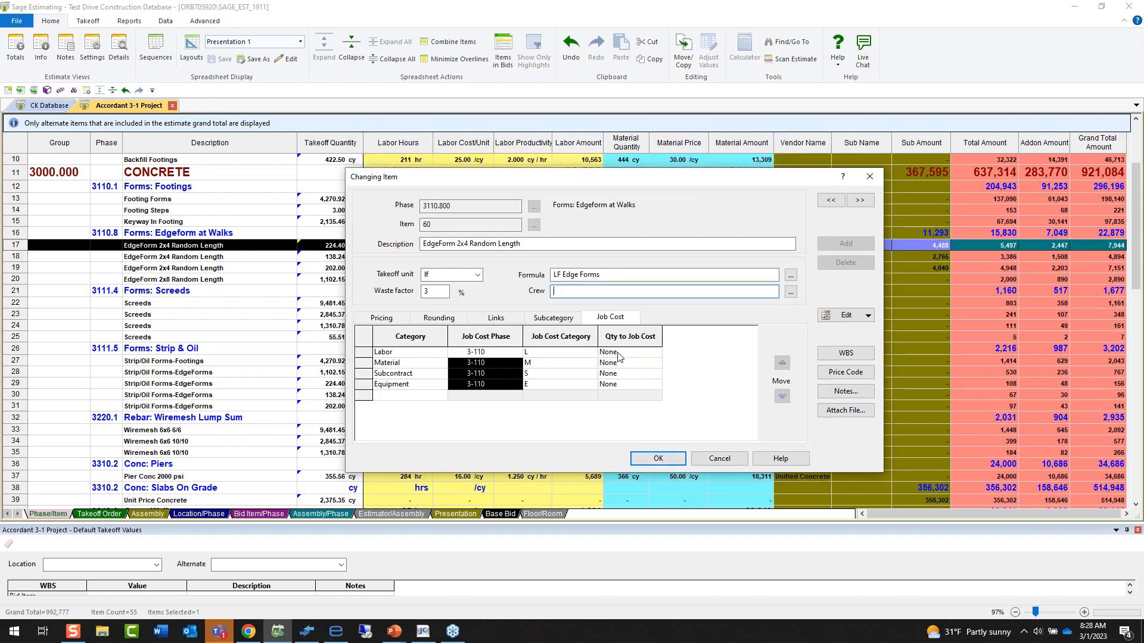
Assign the 0320-Conc Rebar crew from the database's concrete crews to the EdgeForm 2x4 item.
right_click(610, 291)
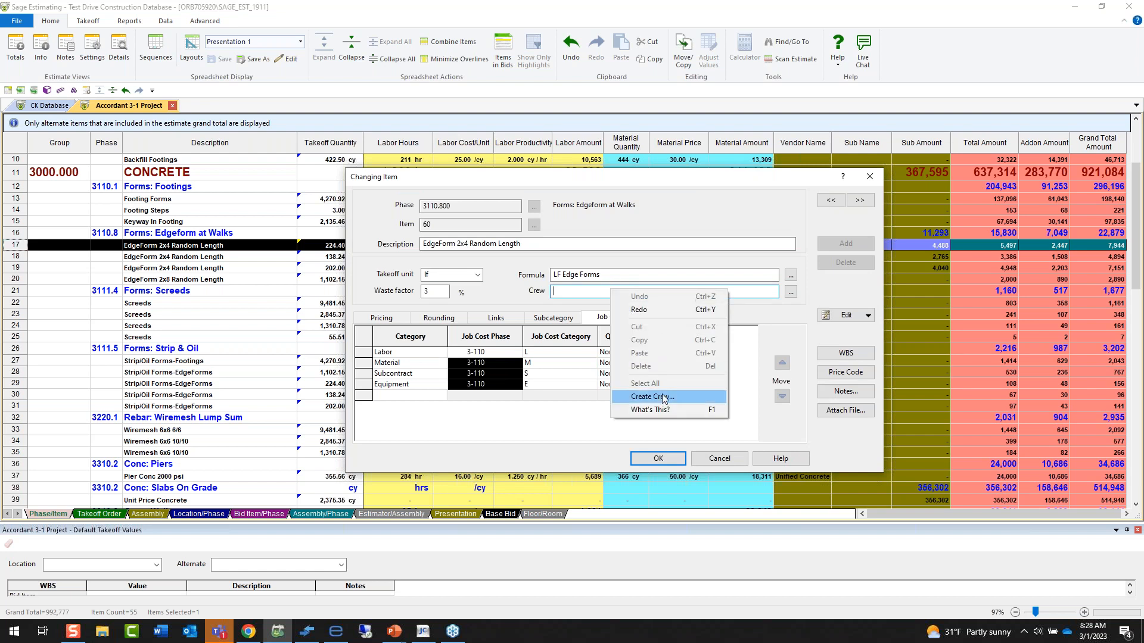
click(790, 293)
click(791, 293)
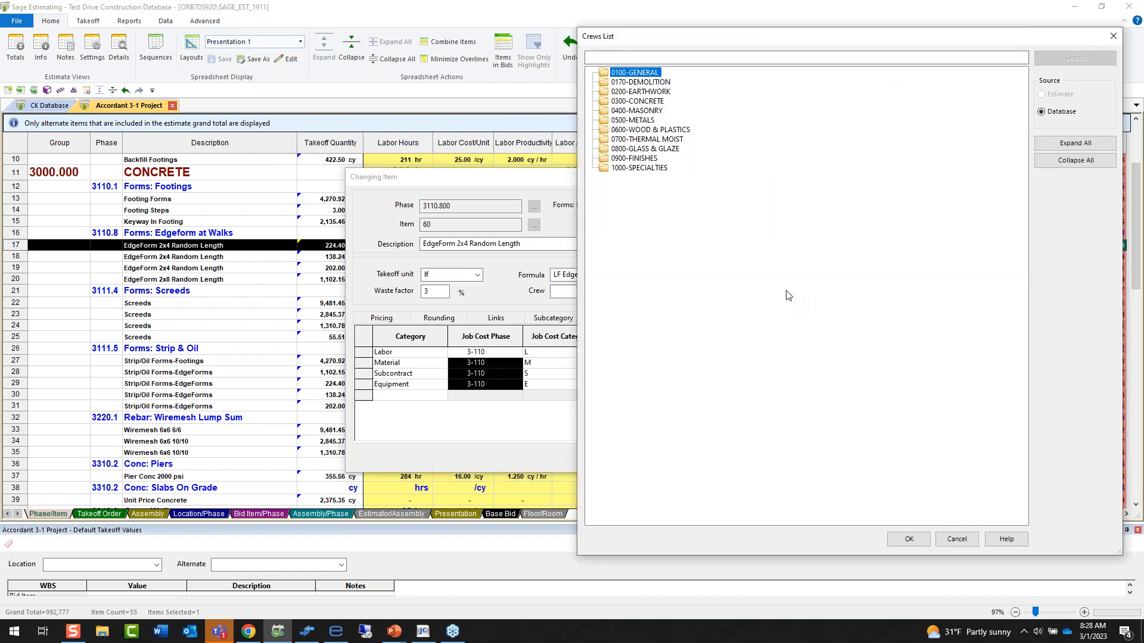
double_click(643, 101)
click(655, 130)
double_click(655, 129)
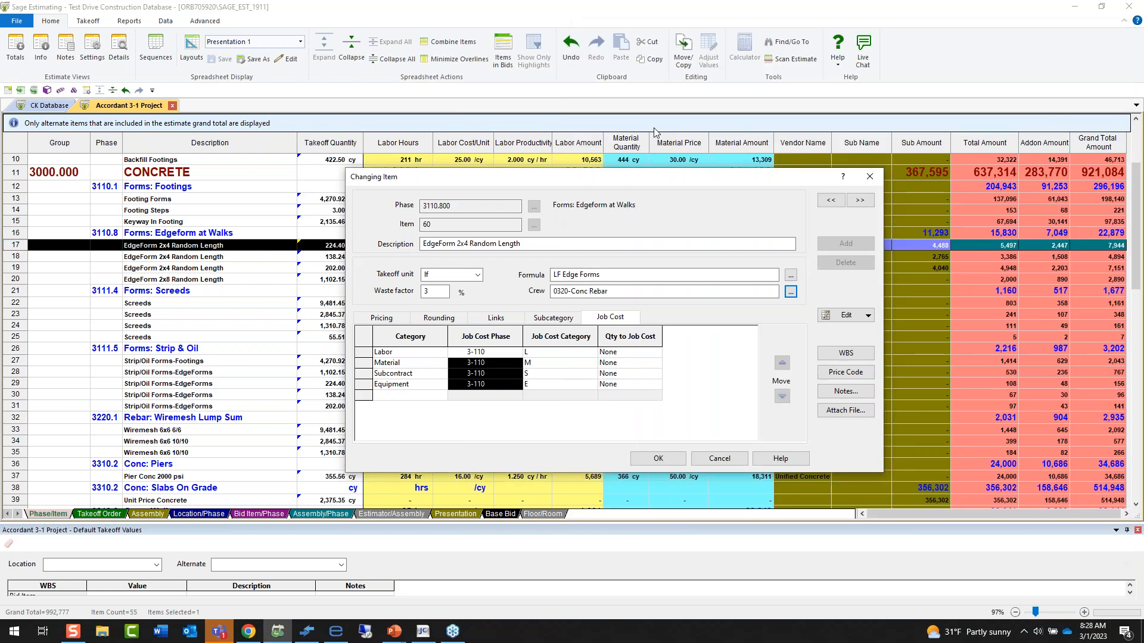
Try adding EIFS Installer, Floor Installer, Drywall Stud Install and Crane Hydraulic to the 0320-Conc Rebar crew, and discard the crew and item changes.
right_click(626, 294)
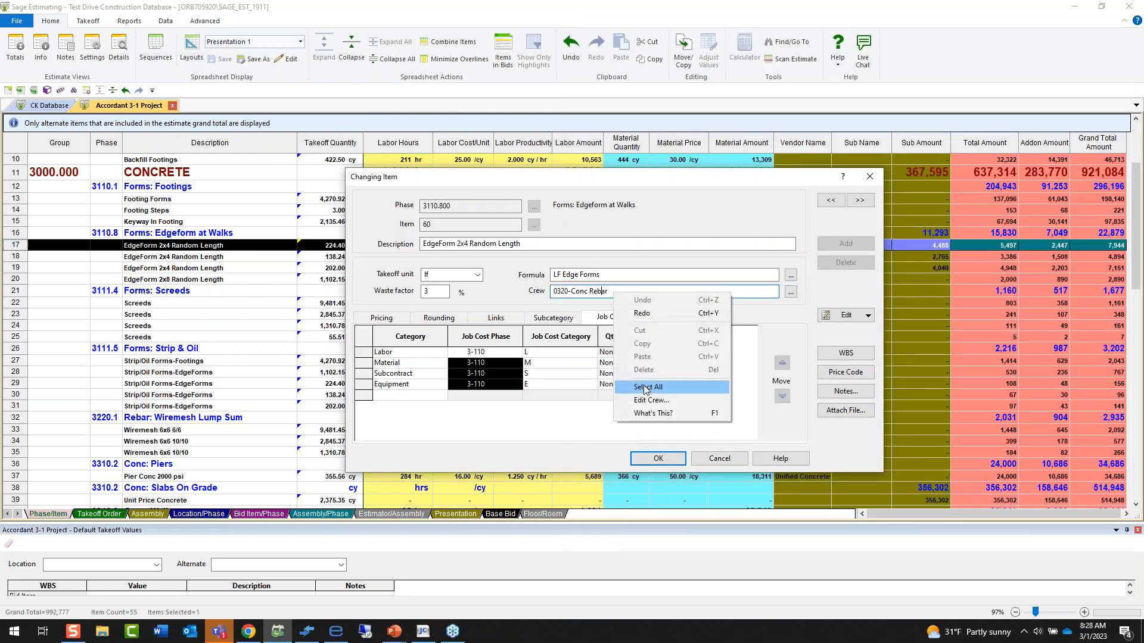
click(650, 400)
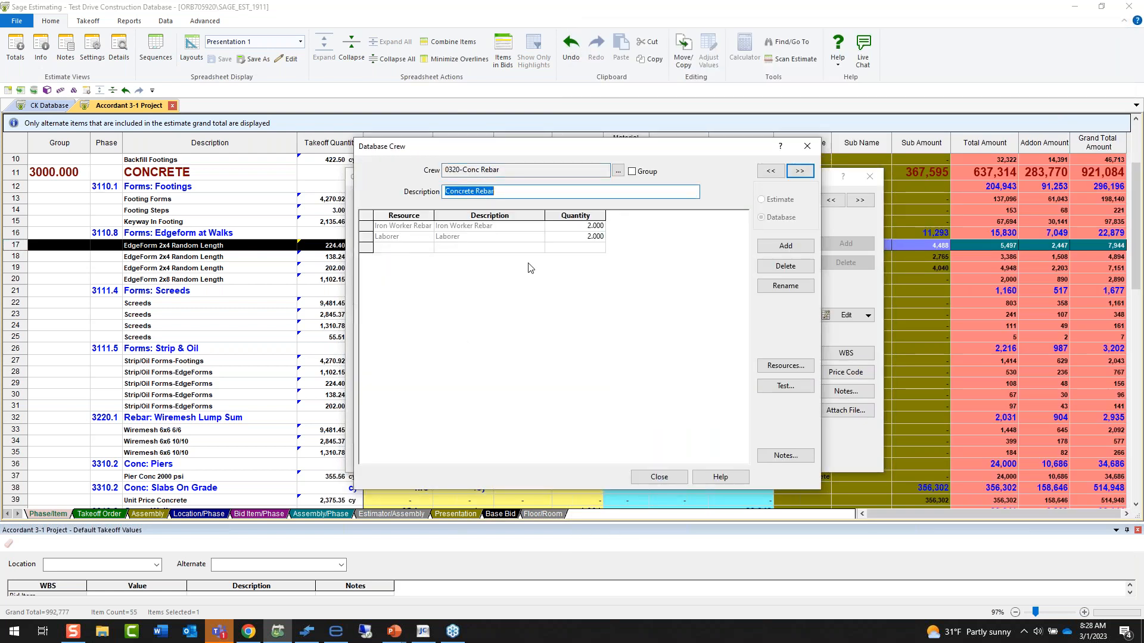
click(792, 367)
double_click(651, 284)
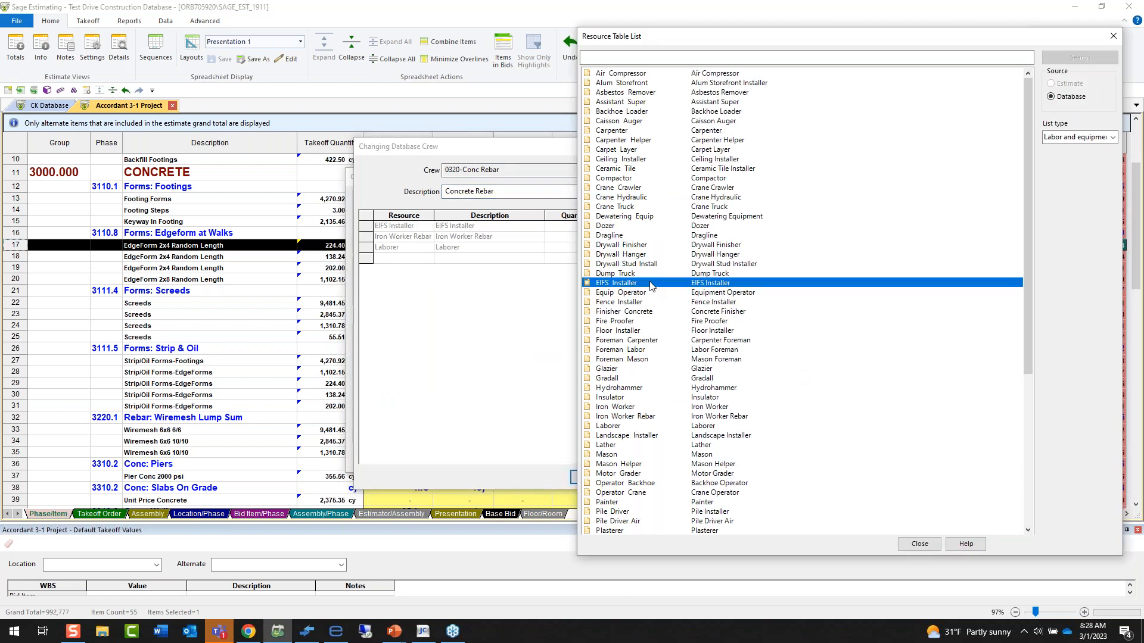
double_click(645, 331)
double_click(643, 264)
double_click(642, 199)
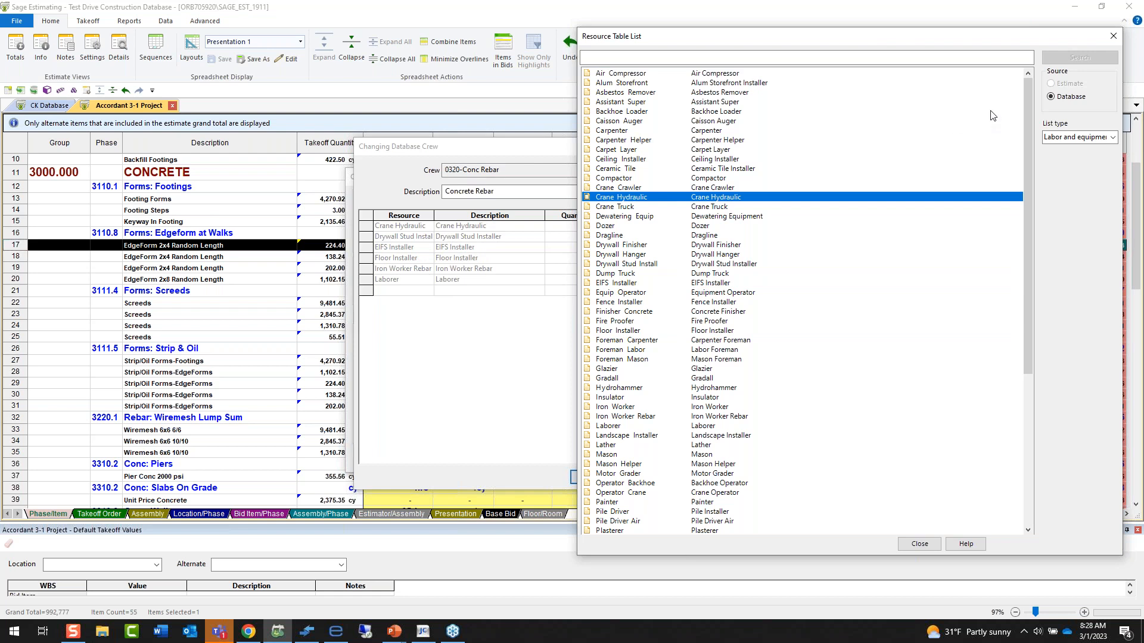
click(1113, 36)
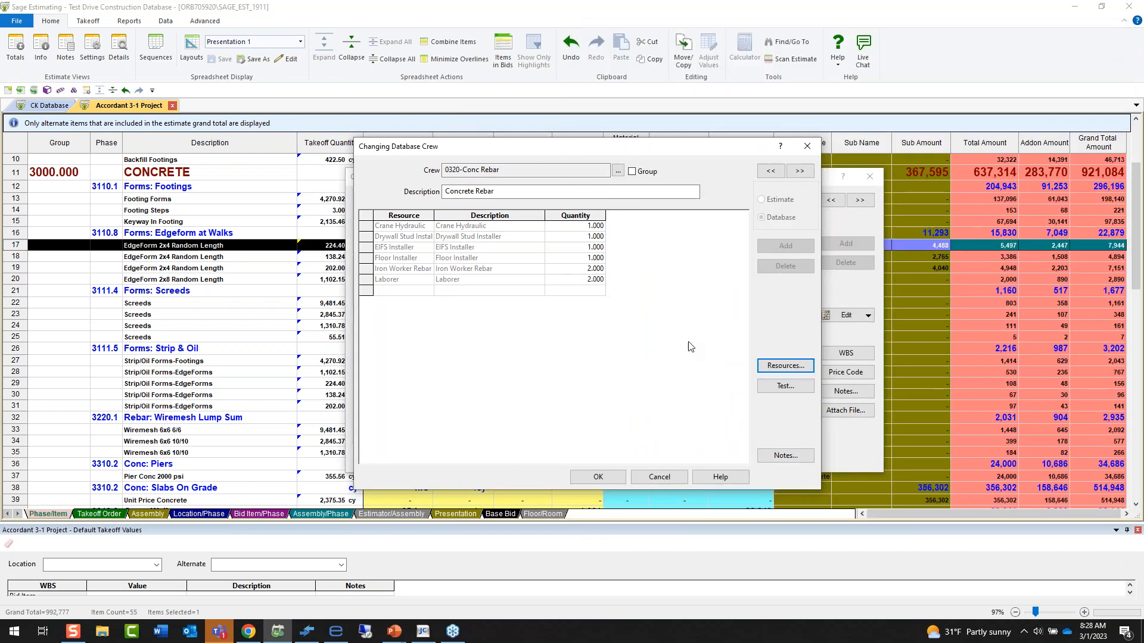
click(667, 480)
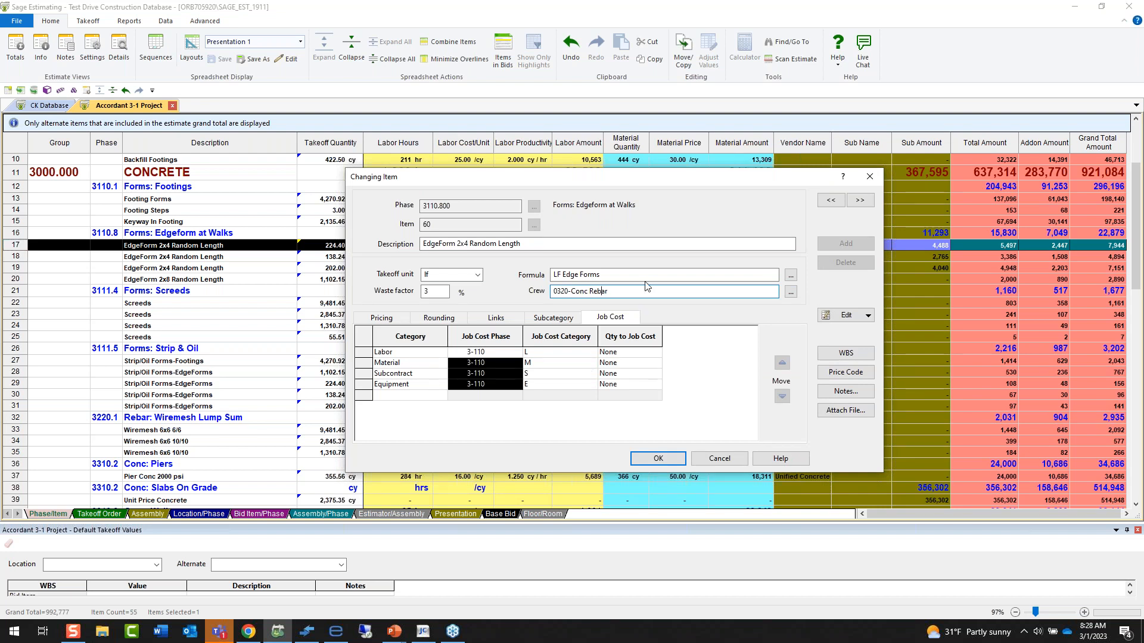
click(724, 460)
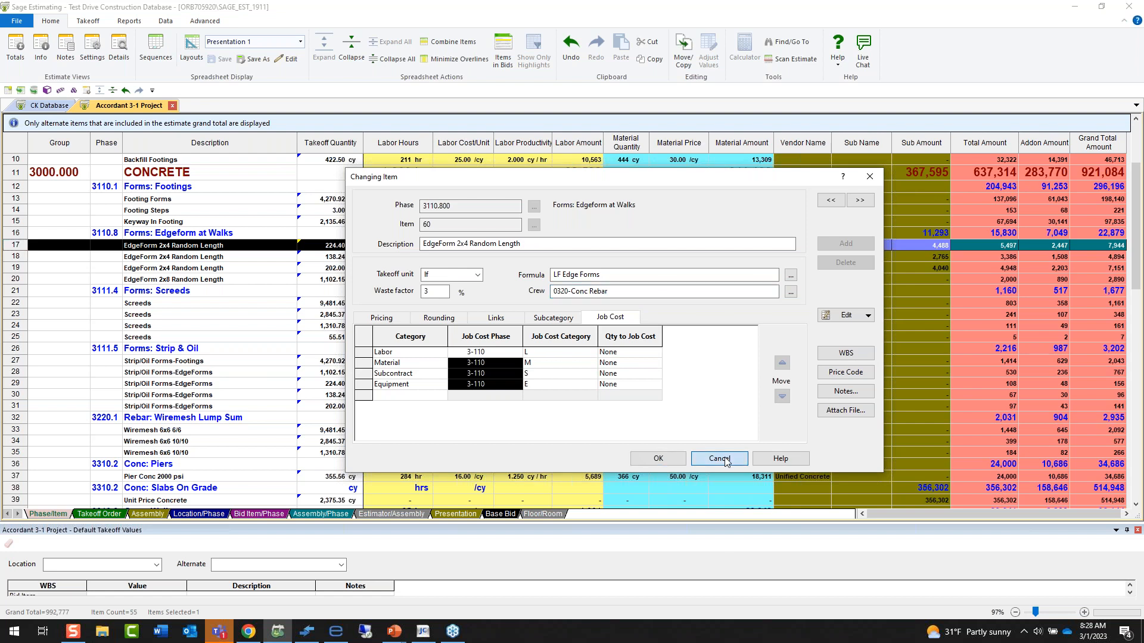
click(724, 460)
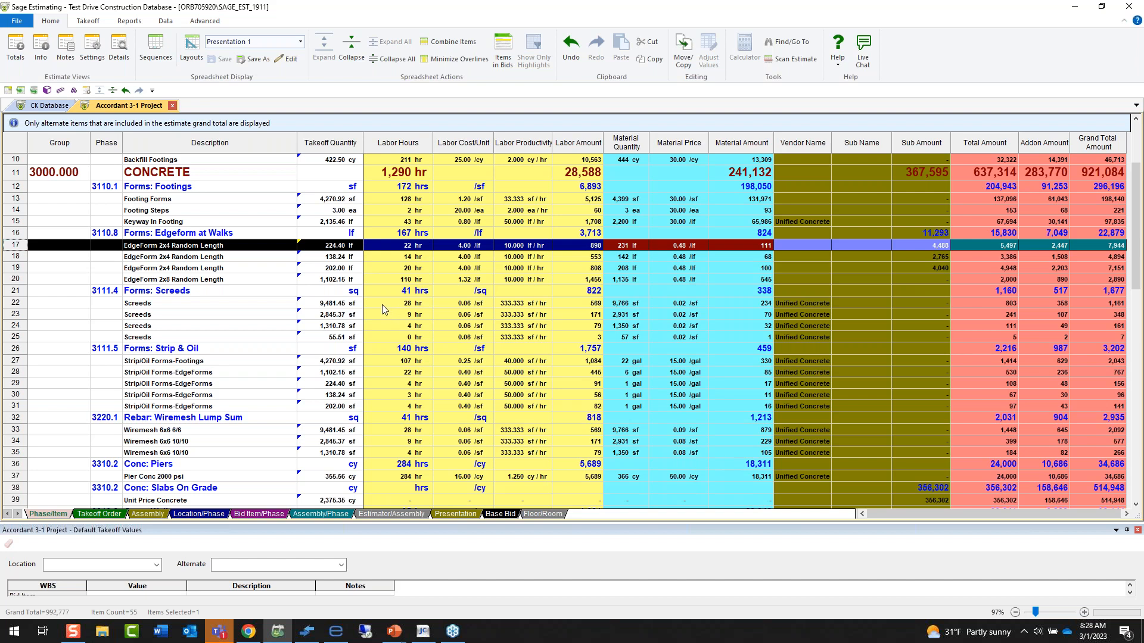
Set the labor hours of the first EdgeForm 2x4 Random Length item to 39.
click(406, 246)
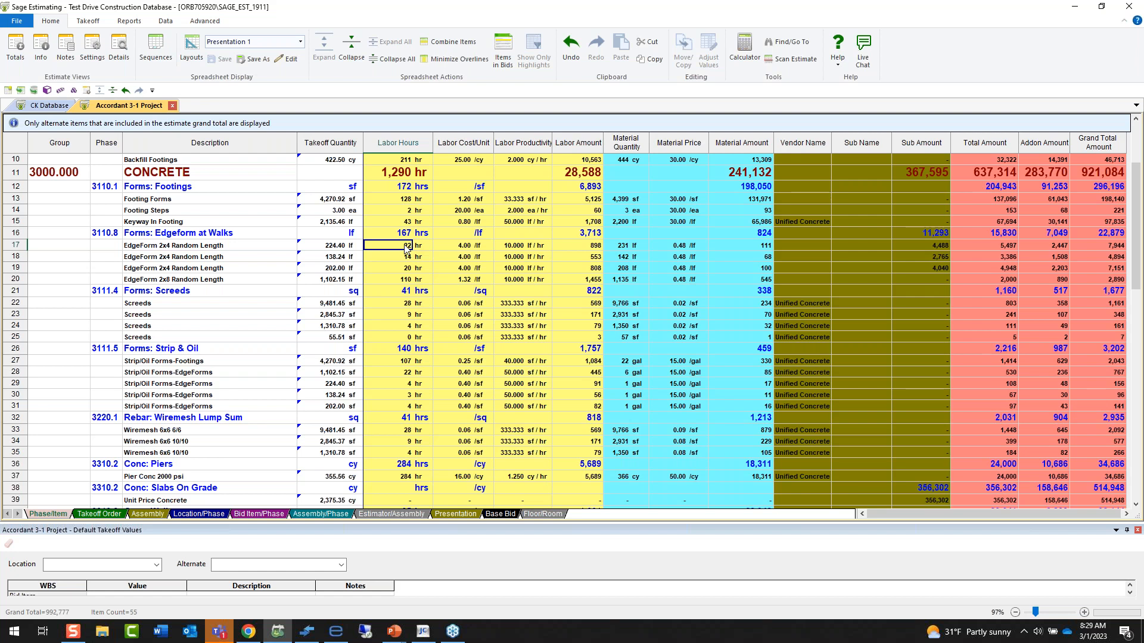
text(39)
key(Return)
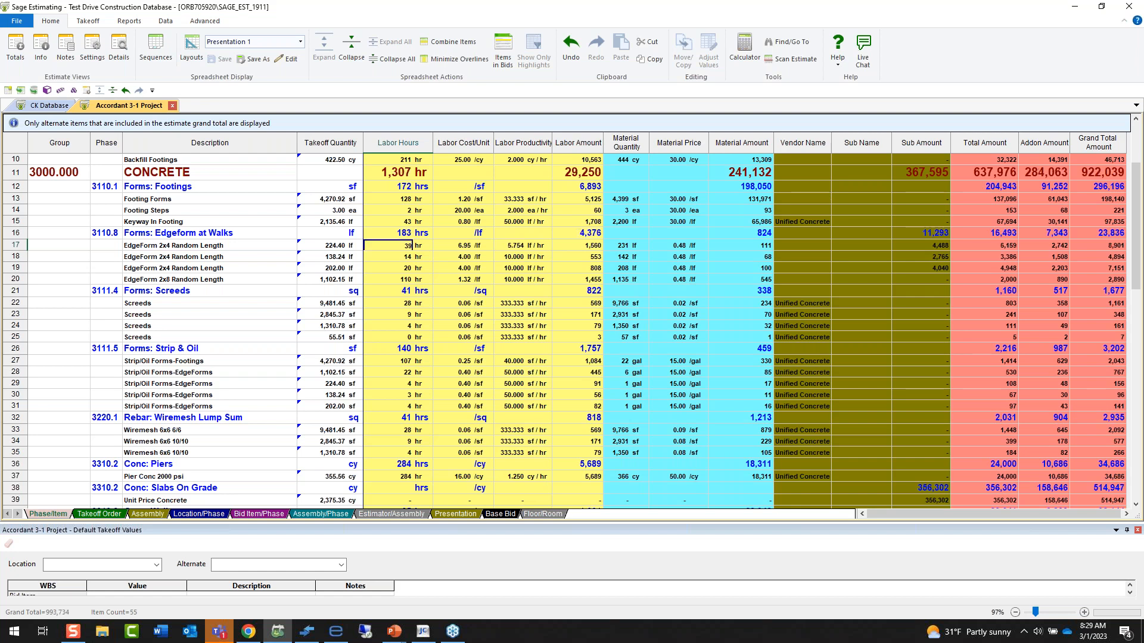
click(576, 247)
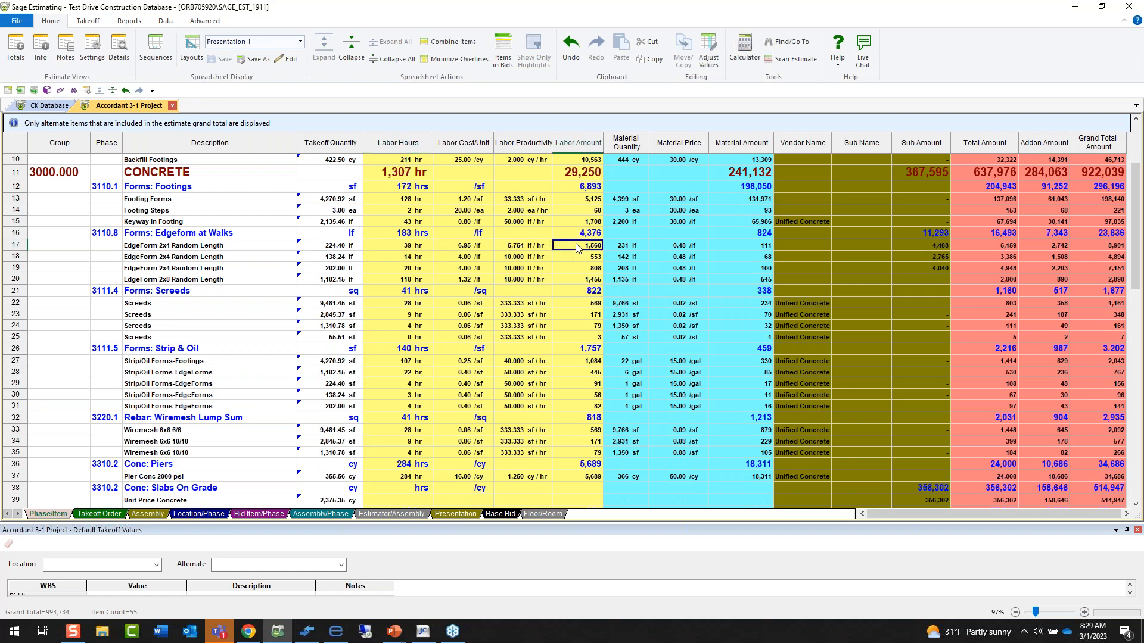
Set the labor cost per unit of the first EdgeForm 2x4 Random Length item to 19.00.
click(462, 249)
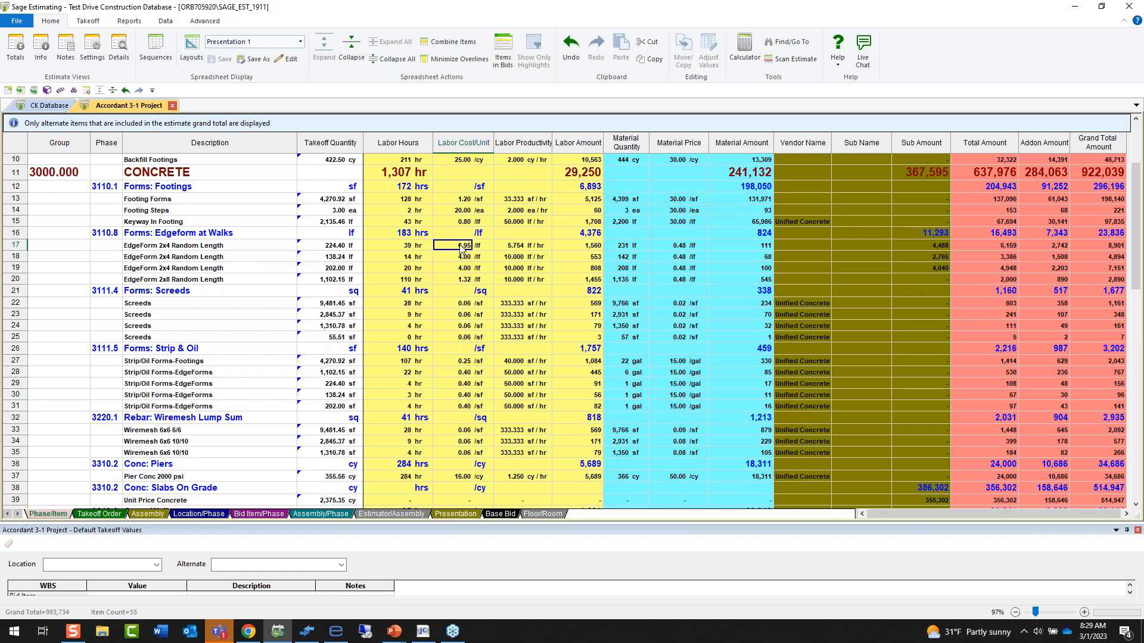
text(19)
key(Tab)
key(Left)
key(Left)
key(Left)
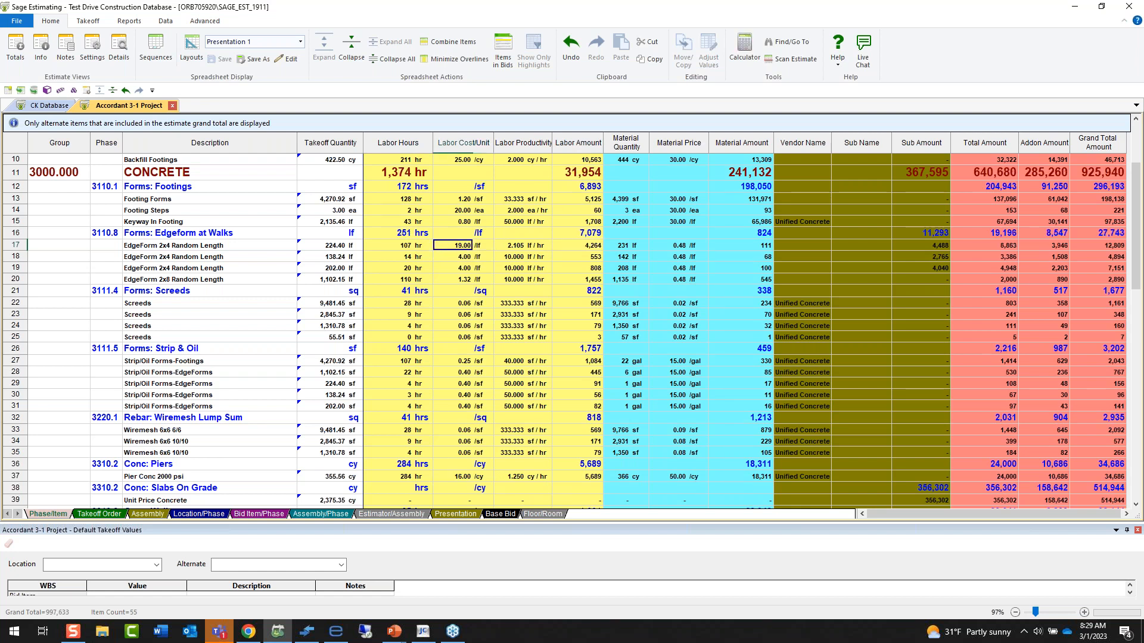
key(Right)
key(Right)
key(Right)
key(Right)
key(Right)
key(Right)
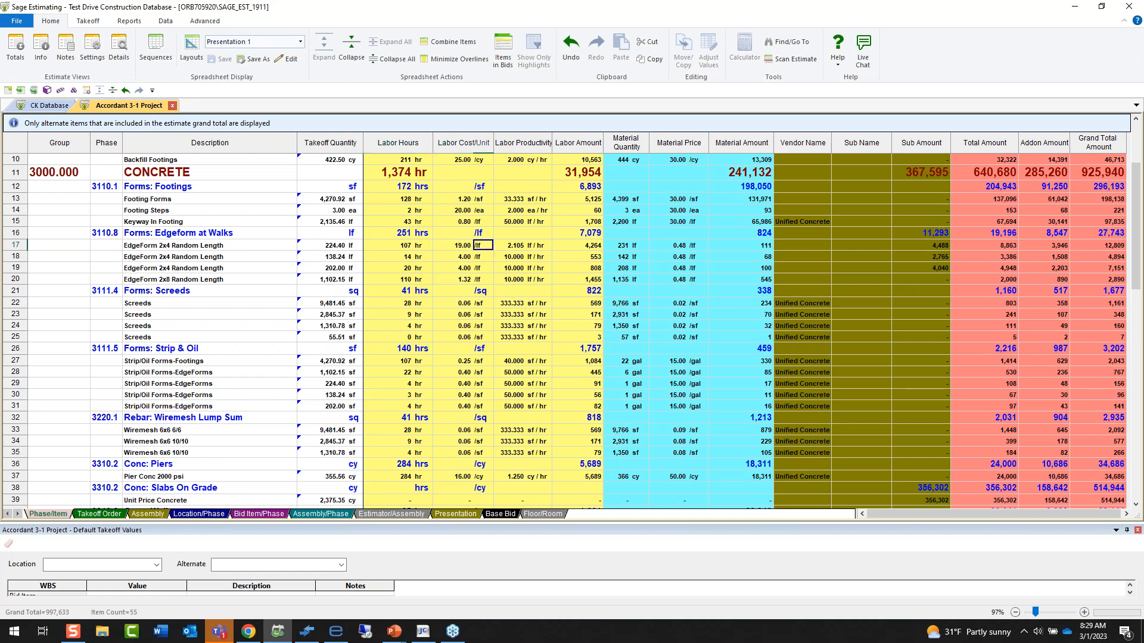
key(Left)
Adjust the whole Labor Productivity column by 20 percent and check the adjustment on the first EdgeForm 2x4 item.
click(504, 143)
right_click(509, 142)
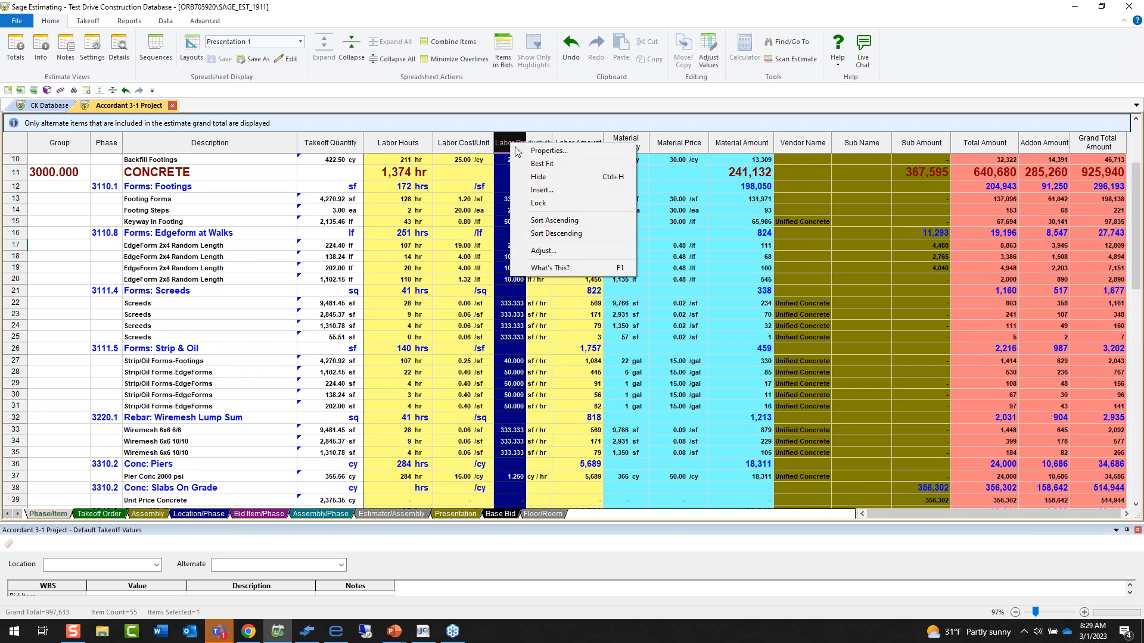
click(544, 250)
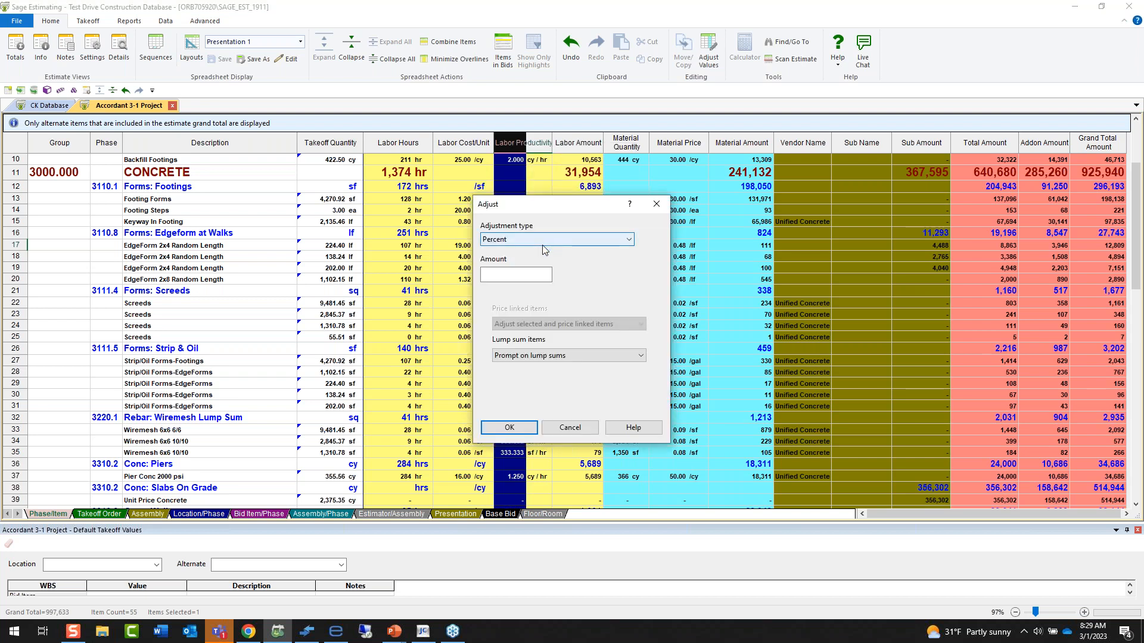
click(533, 276)
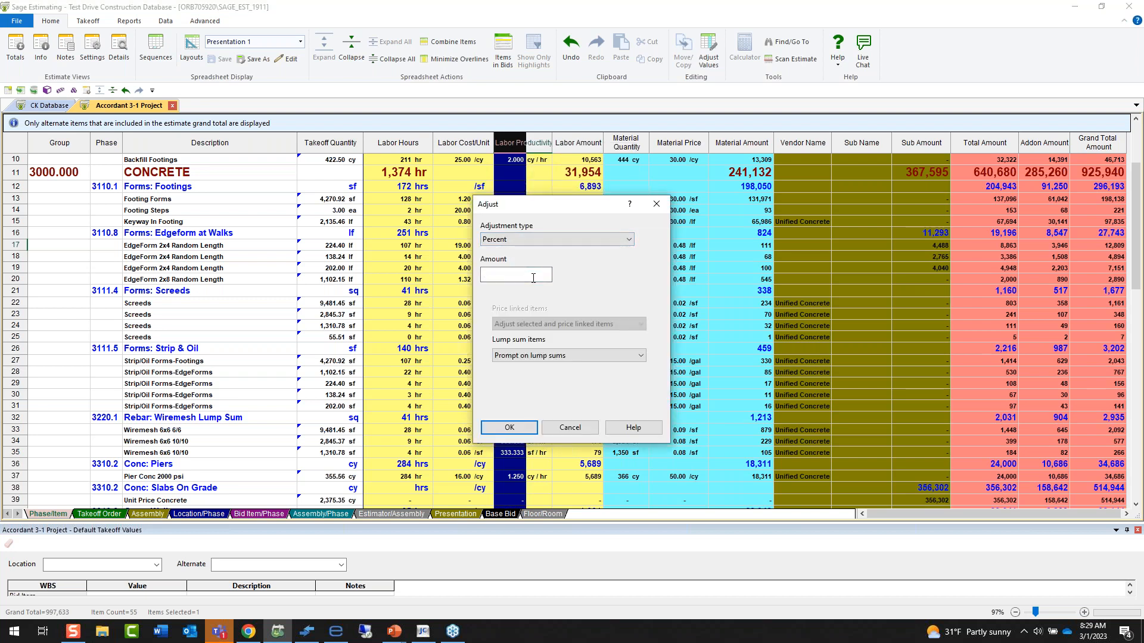
text(20)
key(Tab)
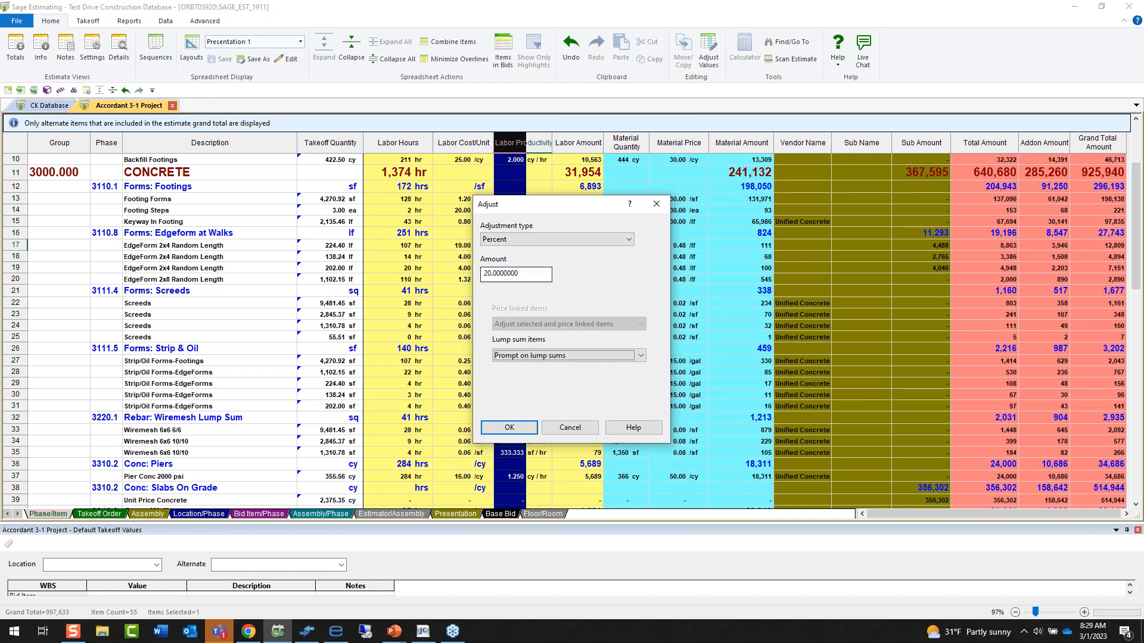
click(509, 427)
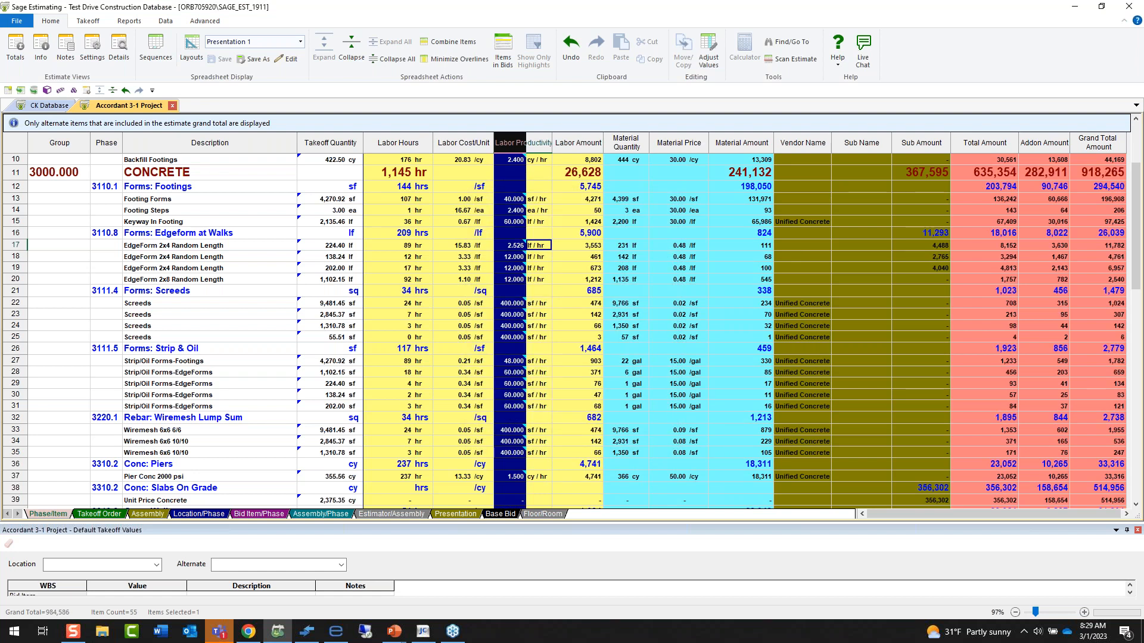
mouse_move(527, 247)
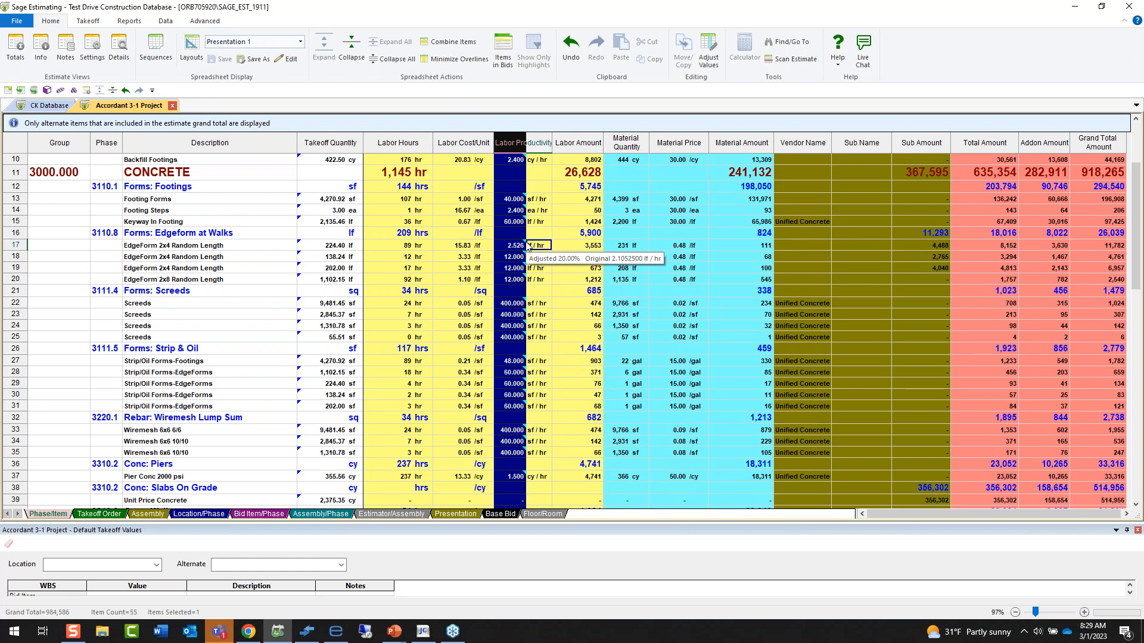
Override the labor amount of the first EdgeForm 2x4 Random Length item with 5,000.
click(557, 247)
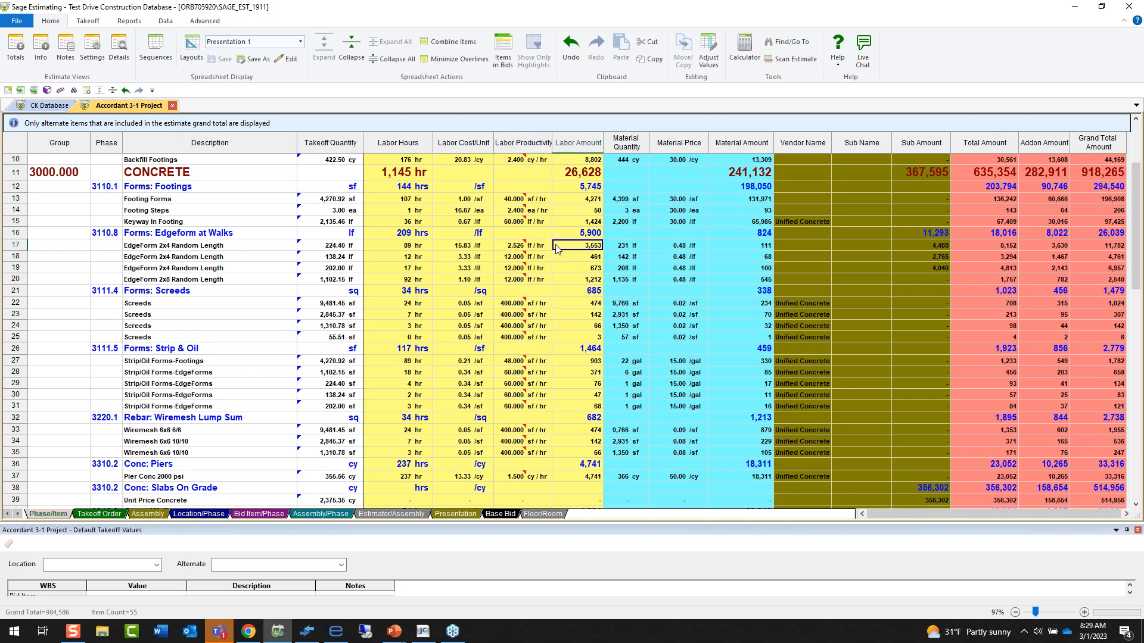
text(5000)
key(Tab)
click(571, 248)
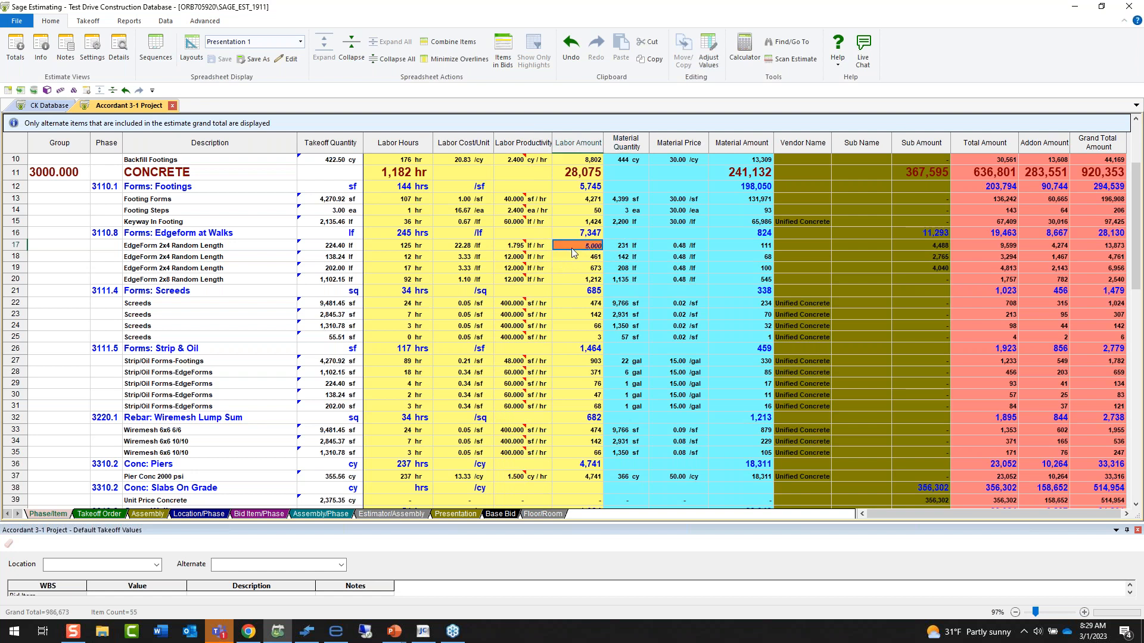
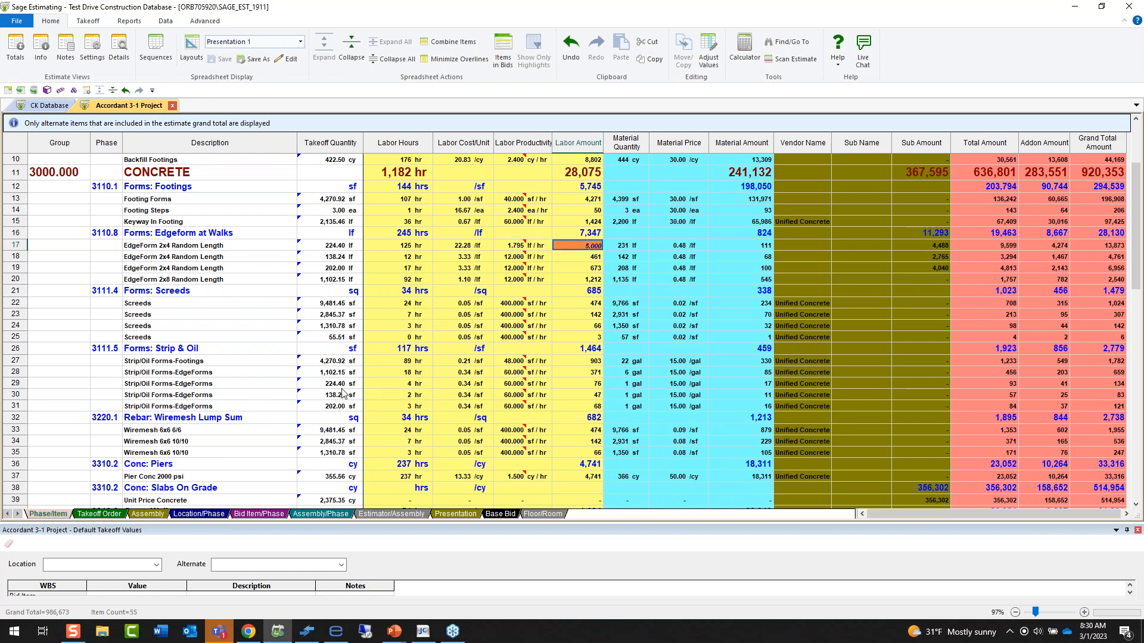
Switch the spreadsheet to the Presentation 1 Total layout and relabel the Markups column as Addons.
click(301, 46)
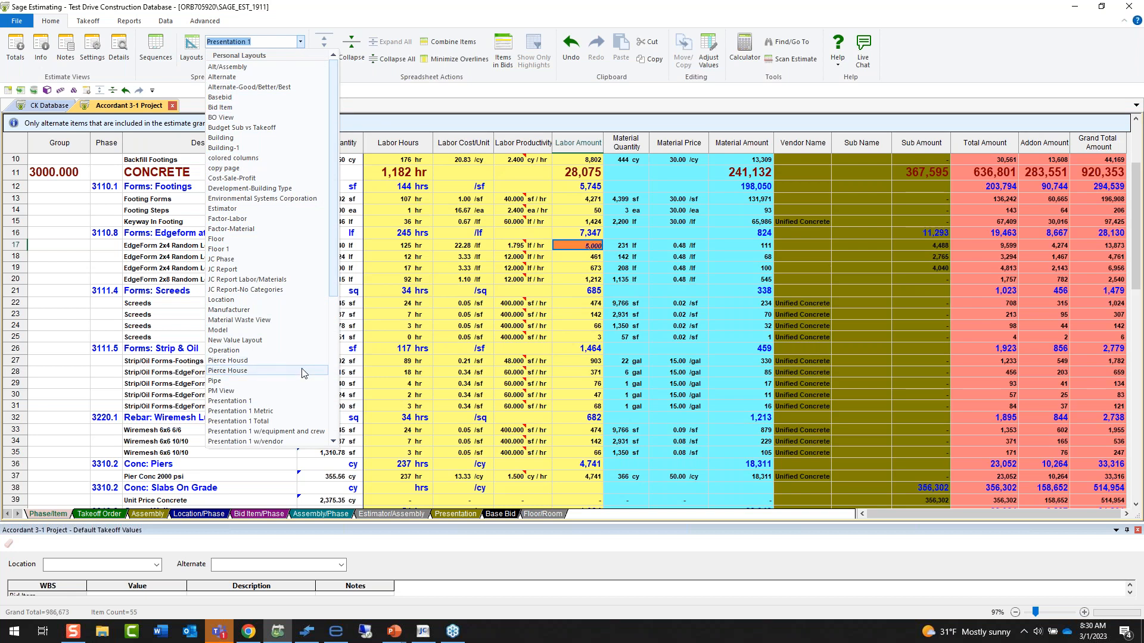
click(299, 421)
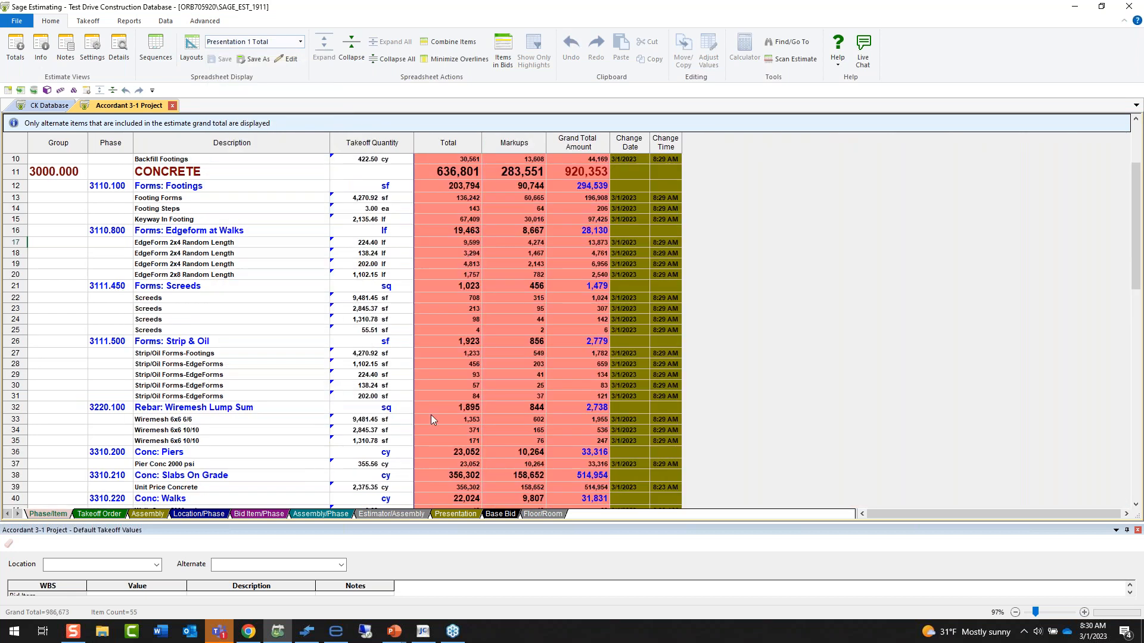
right_click(520, 145)
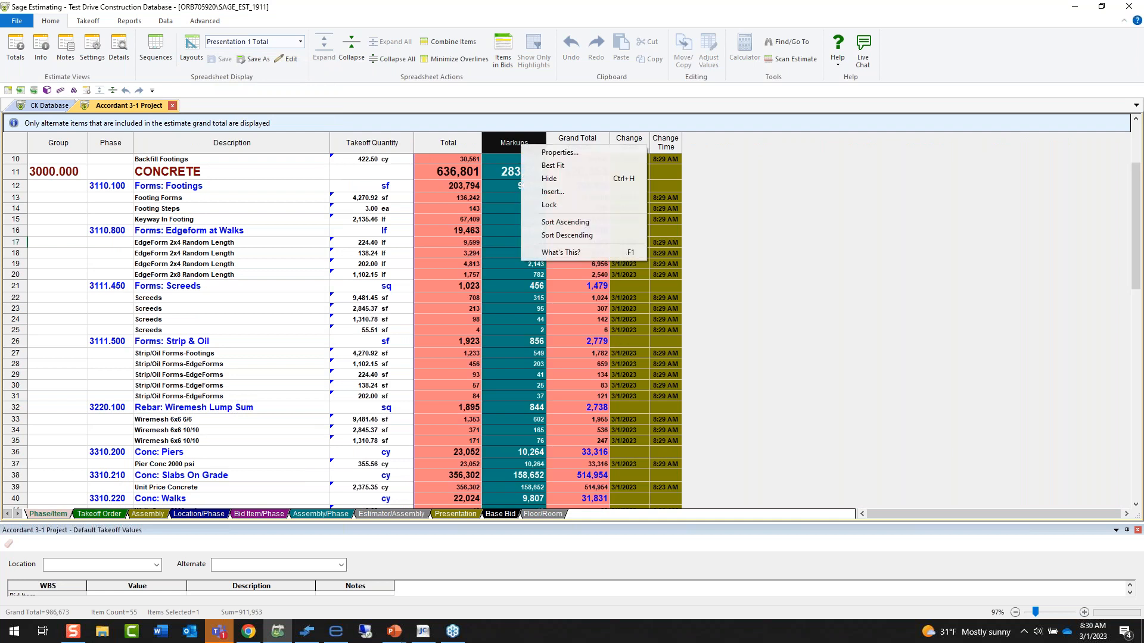
click(552, 152)
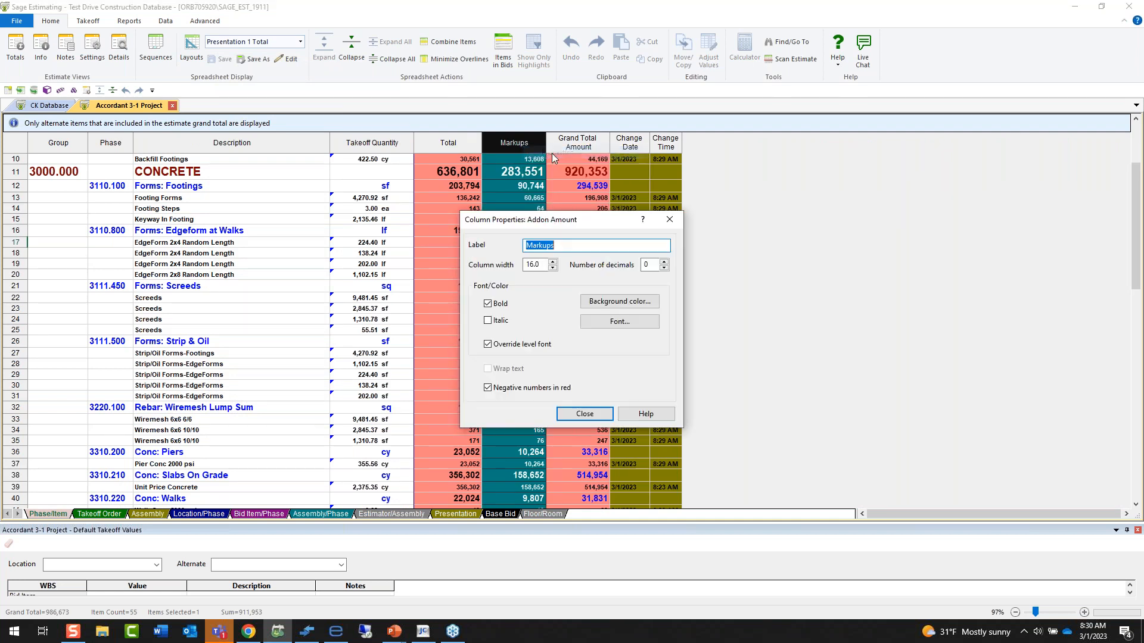
text(Addons)
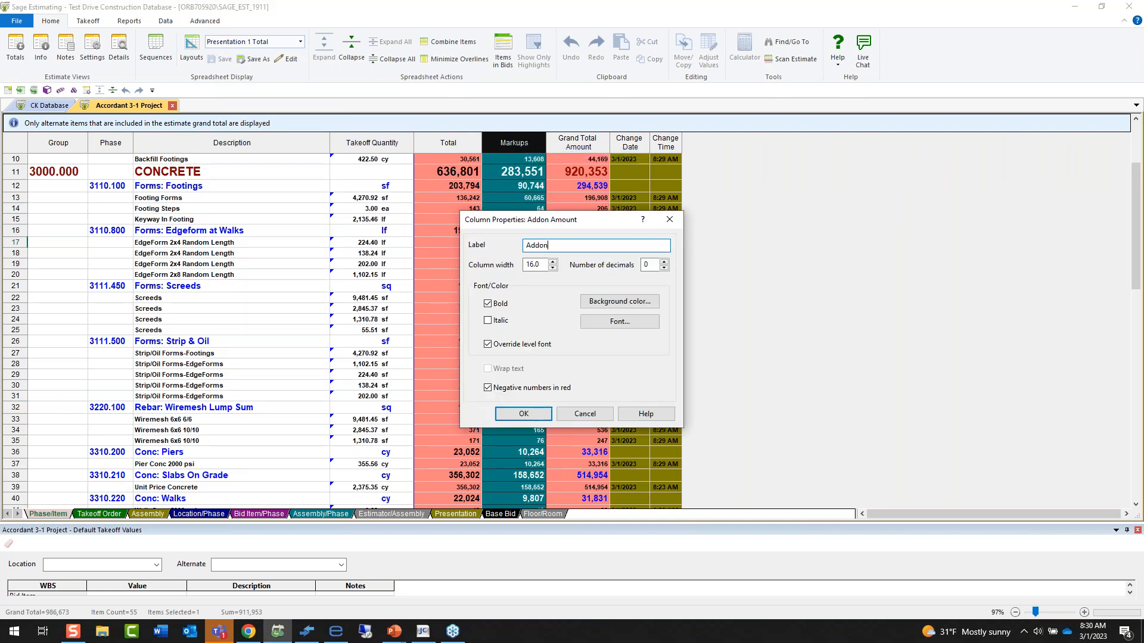
key(Return)
Insert a Notes column before the Addons column and move it ahead of the Total column.
right_click(527, 149)
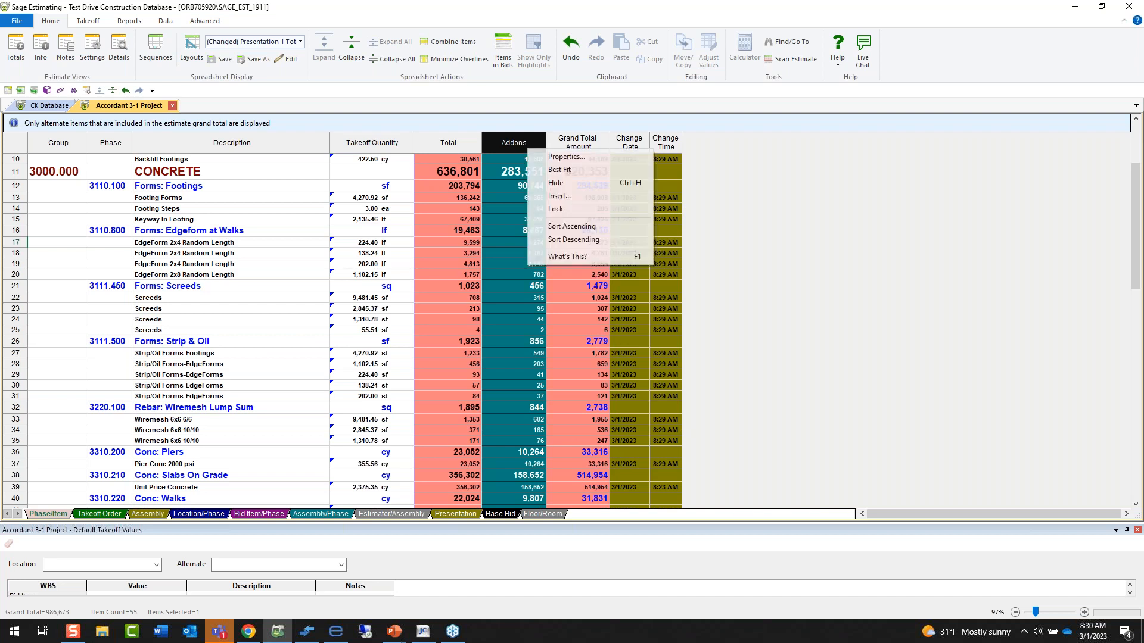
click(563, 195)
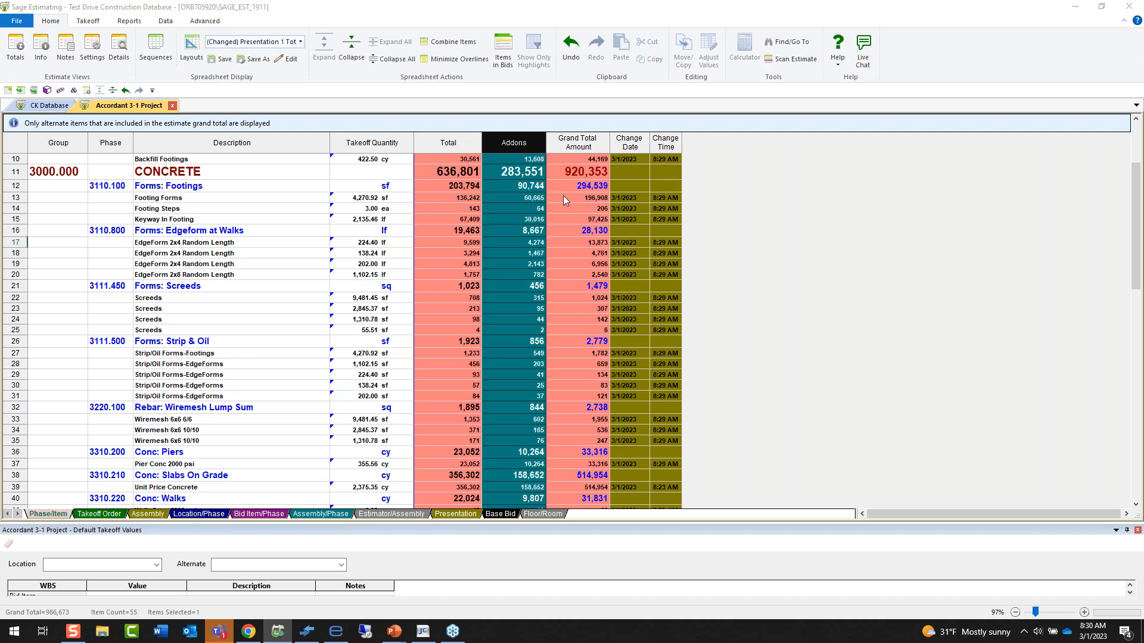
text(note)
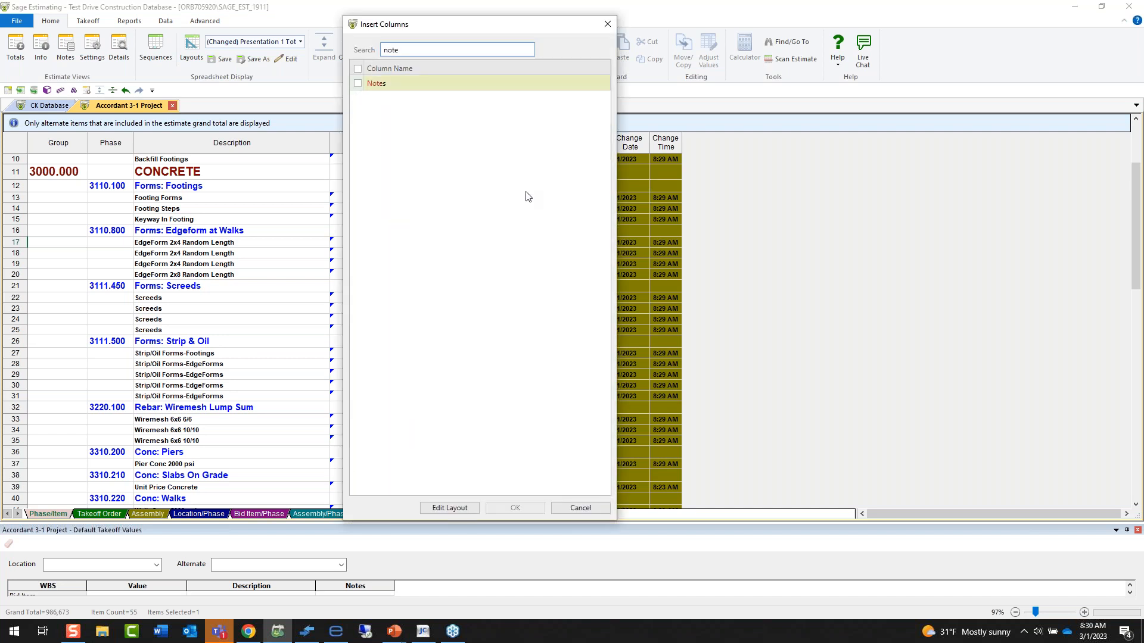
click(357, 84)
click(514, 508)
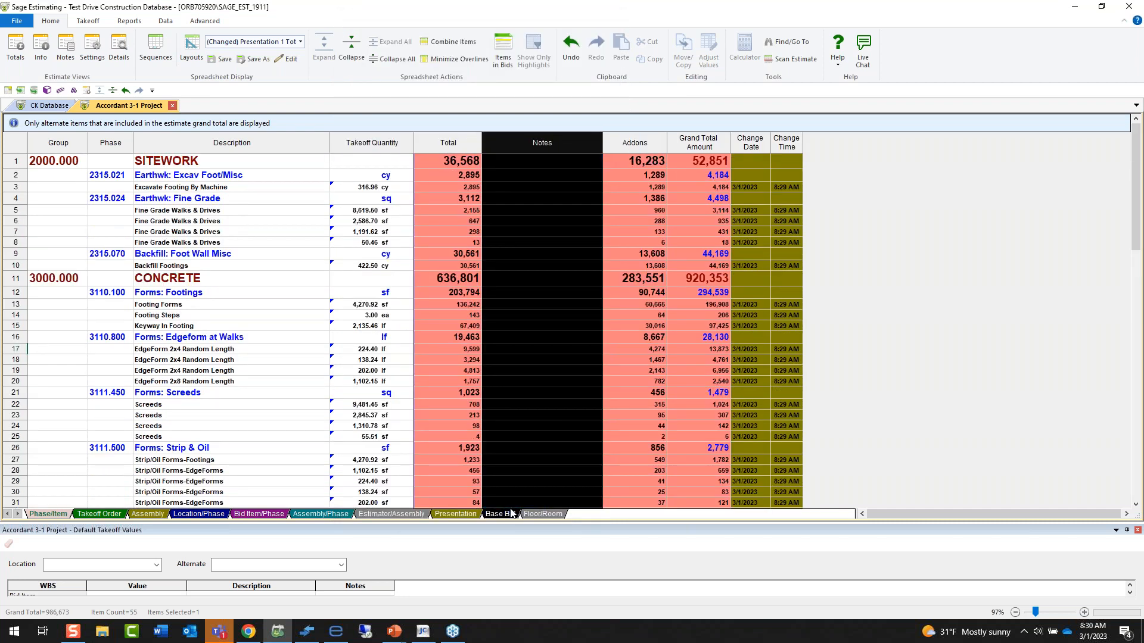
click(542, 253)
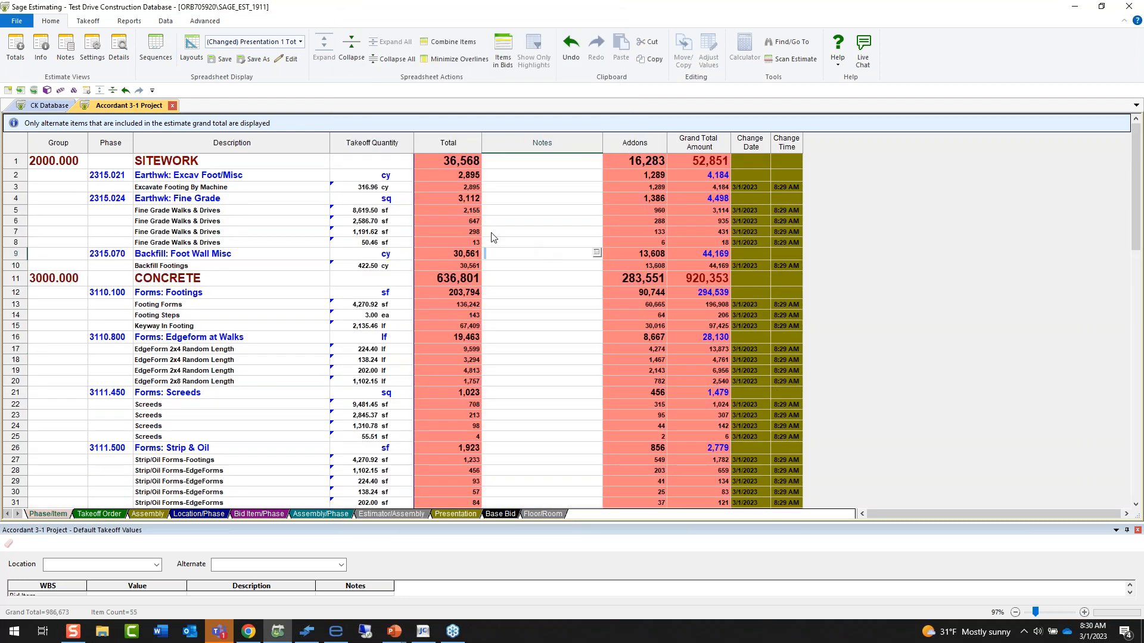
click(652, 251)
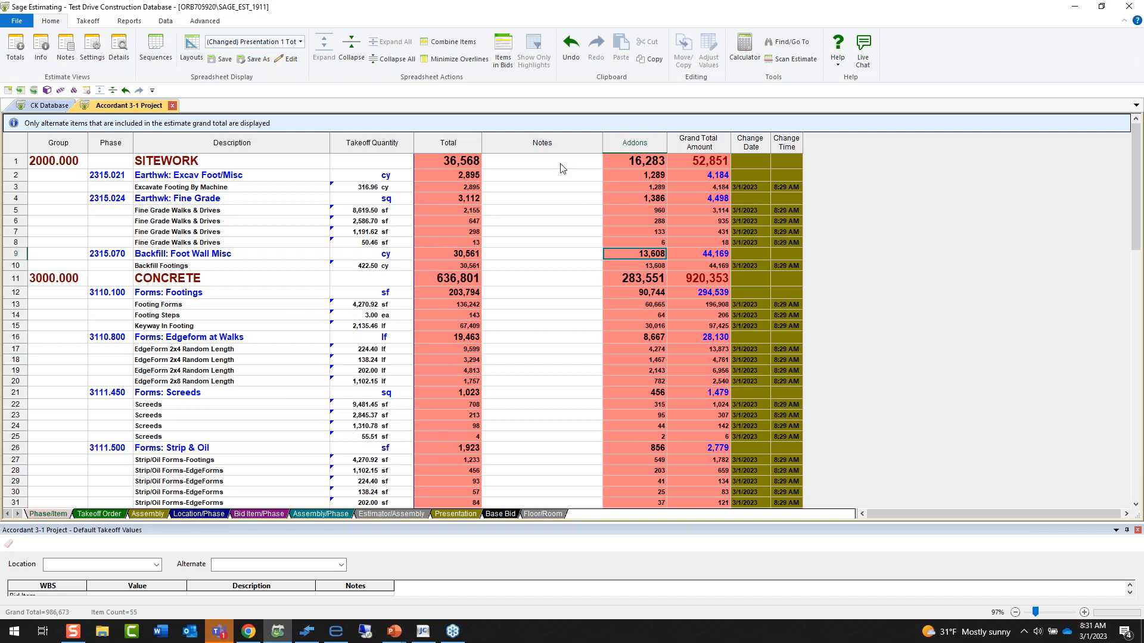
click(534, 142)
drag(534, 141, 424, 143)
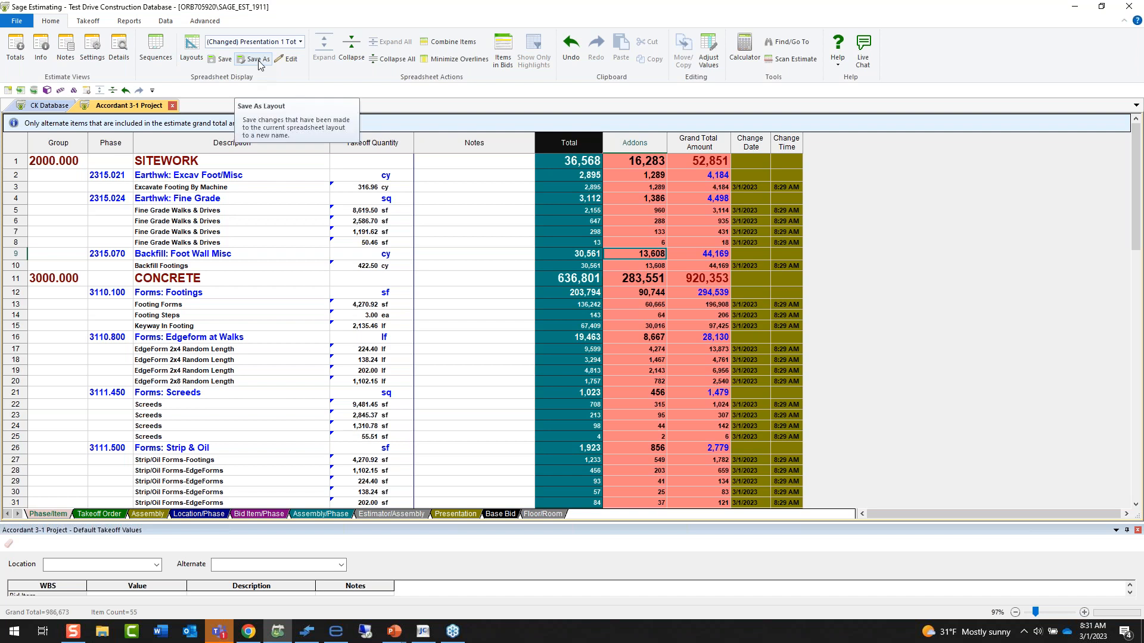
Discard the layout changes by reloading Presentation 1 Total, and return the spreadsheet to the Presentation 1 layout.
click(301, 41)
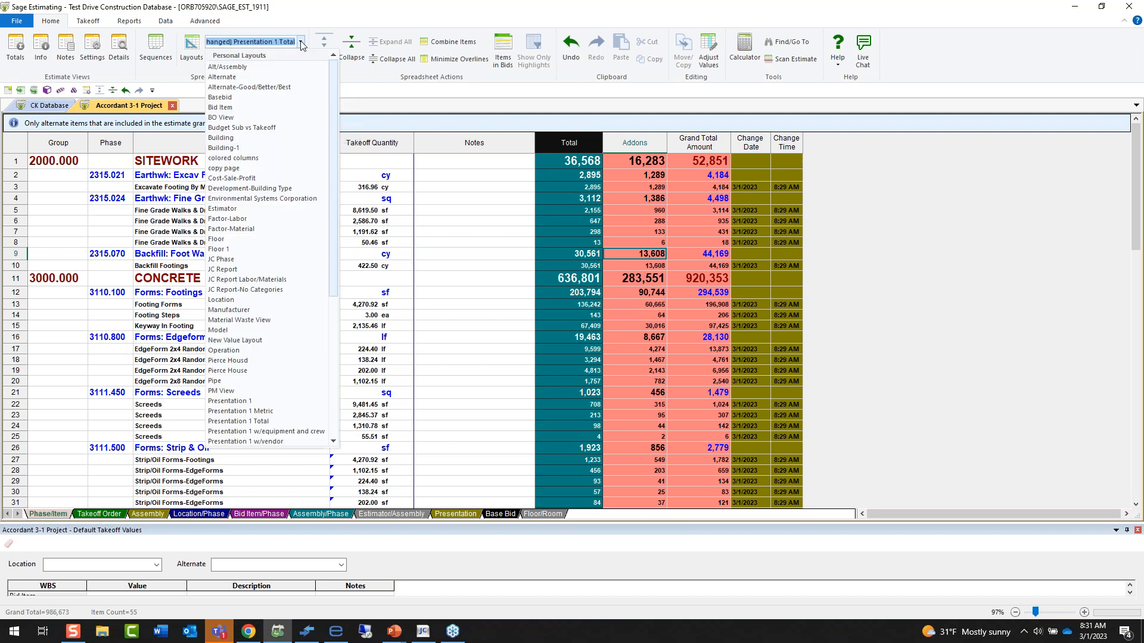
click(283, 421)
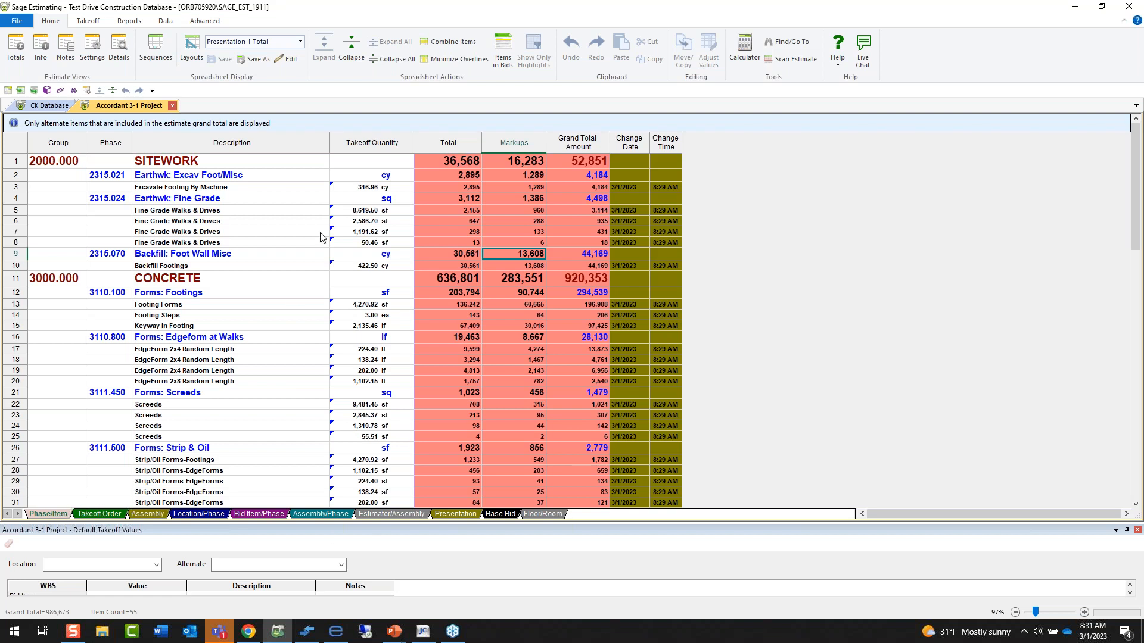
click(301, 42)
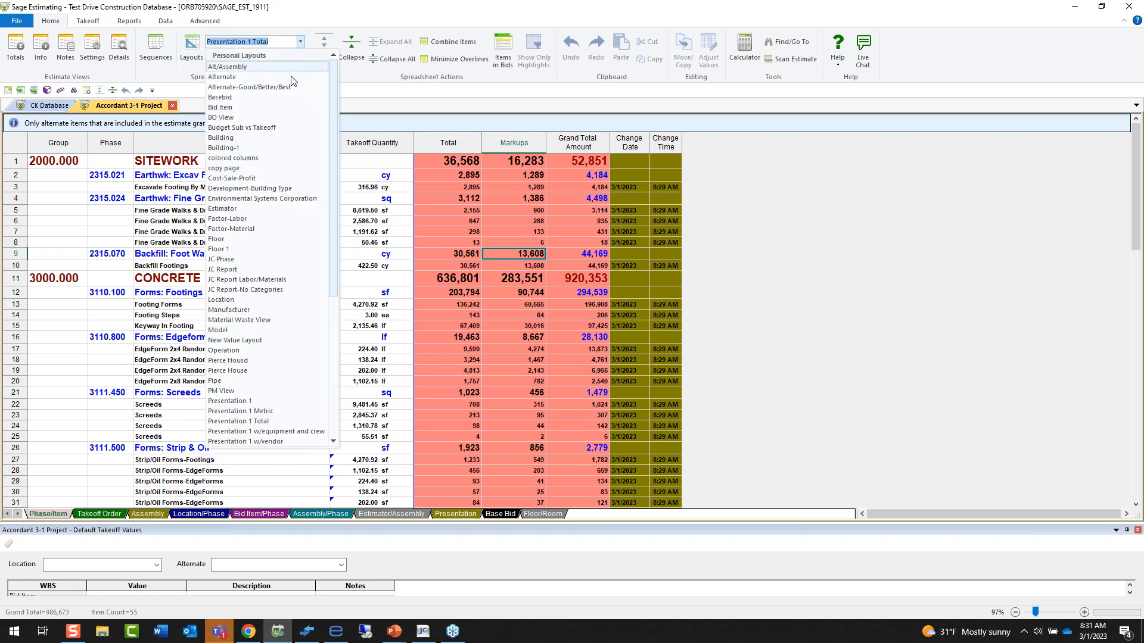
click(285, 402)
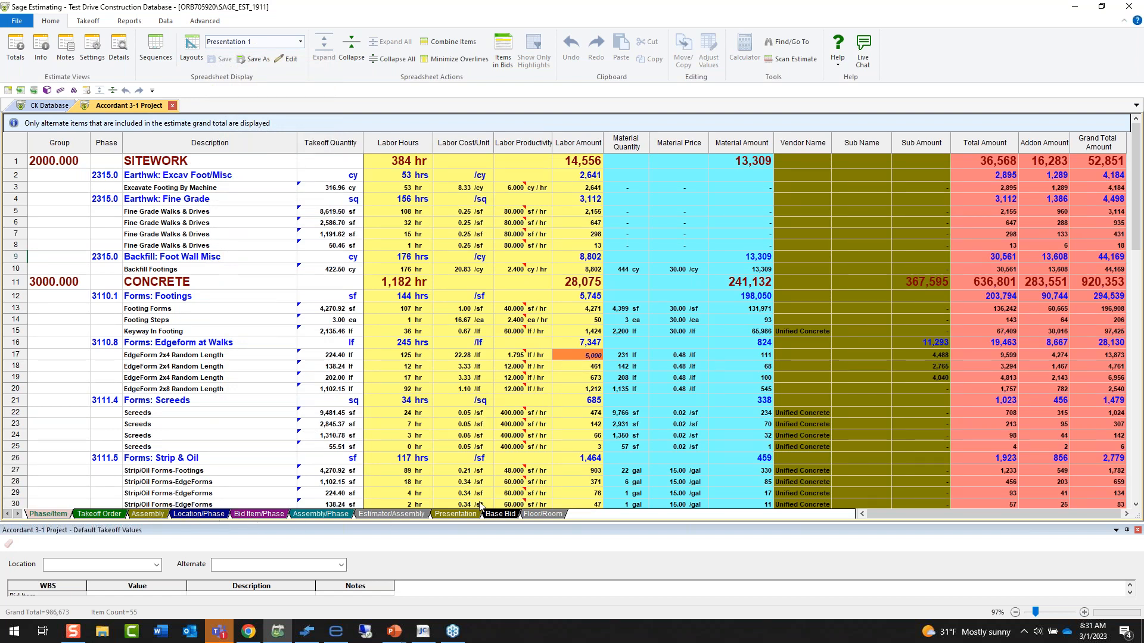
Show the estimate by assembly and widen the Description column to fit the full revision descriptions.
click(144, 514)
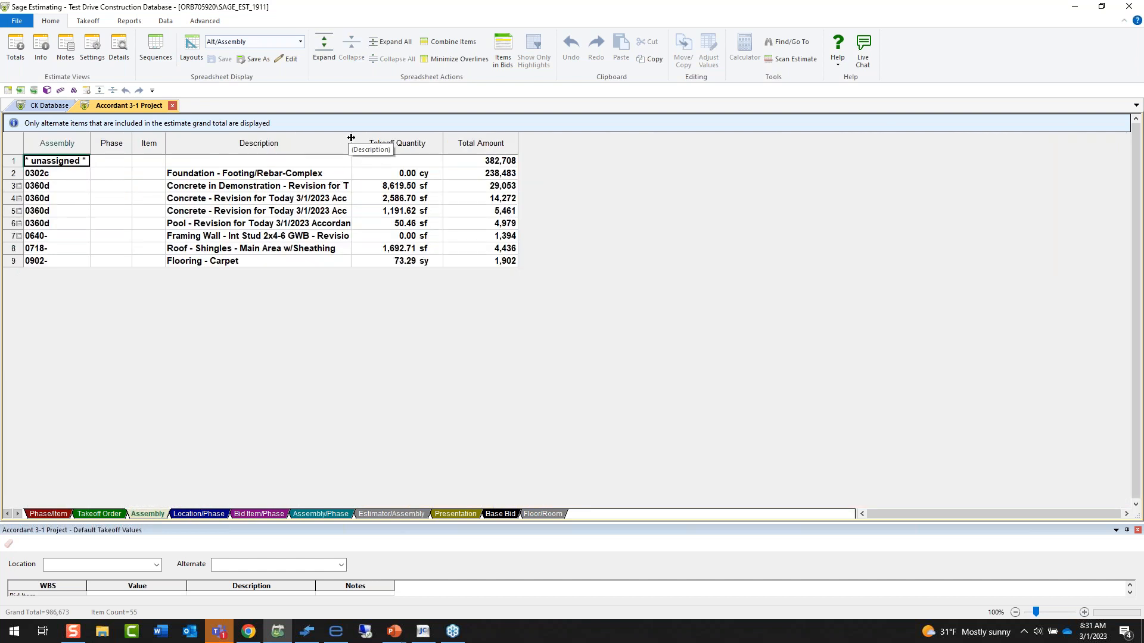
drag(351, 141, 482, 140)
click(378, 201)
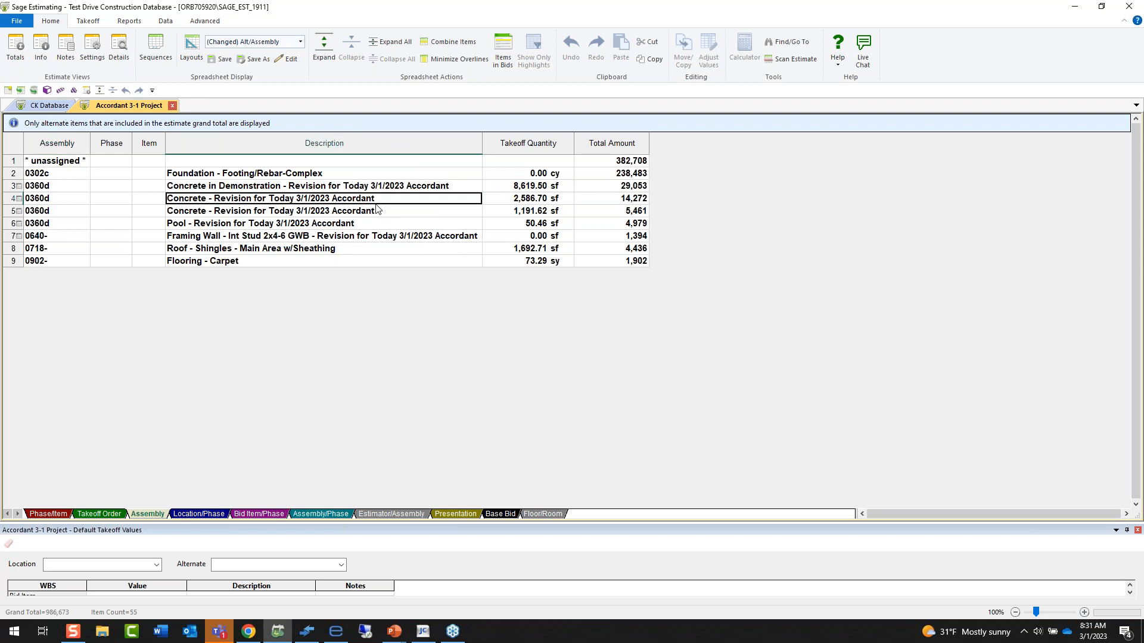
click(387, 186)
click(399, 236)
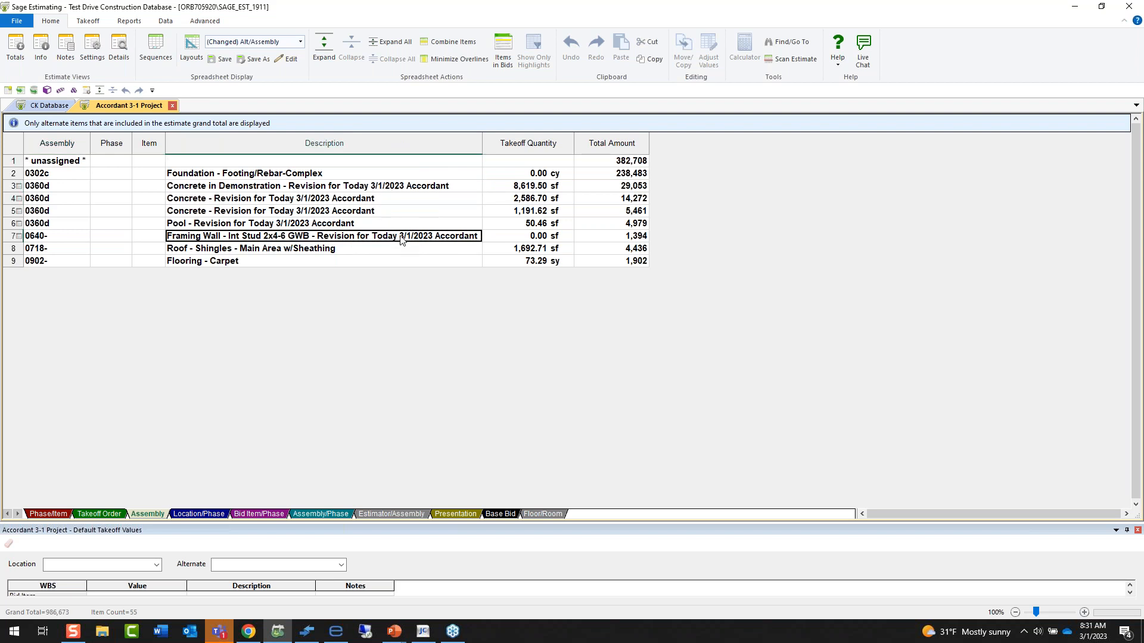
Open the Concrete in Demonstration assembly for review and examine the values and notes in its pass audit.
right_click(312, 189)
click(346, 271)
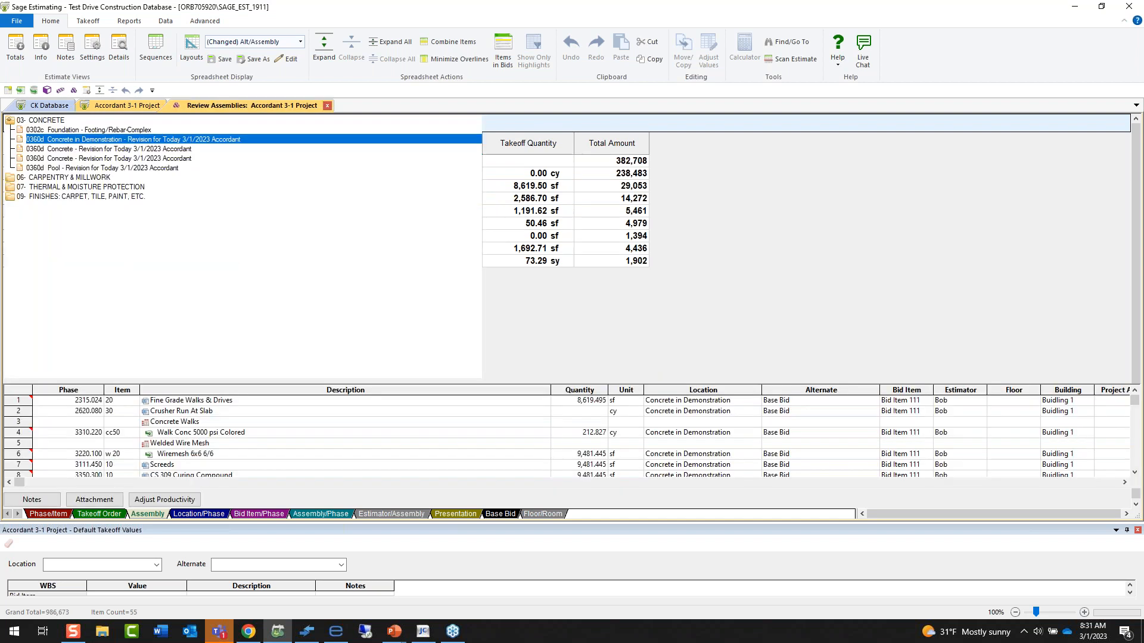
right_click(174, 223)
click(222, 289)
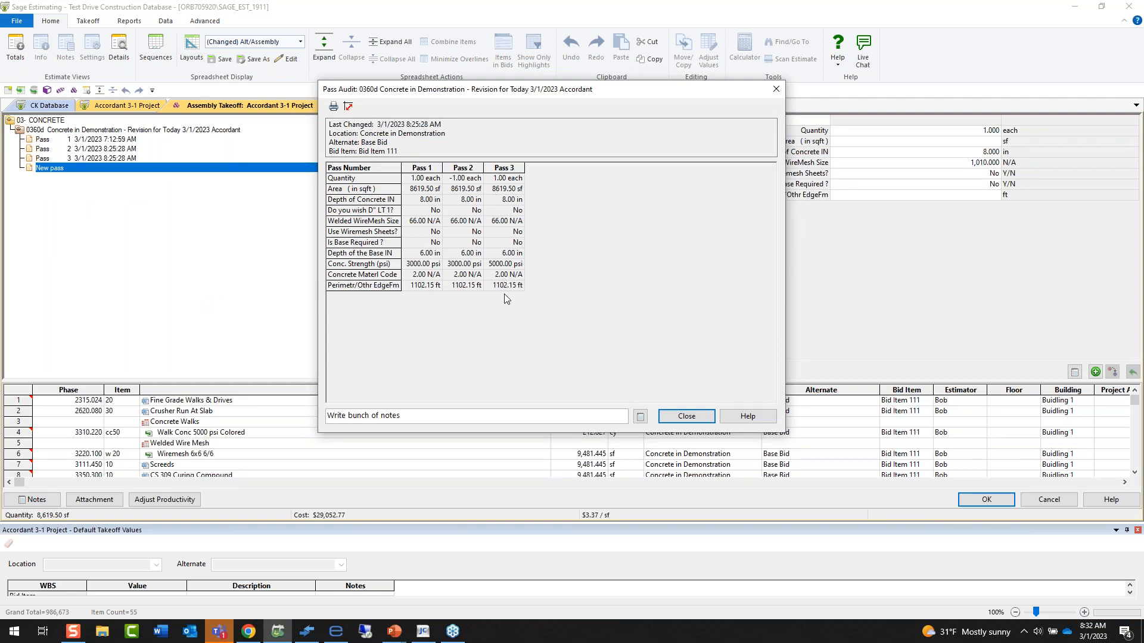
triple_click(439, 415)
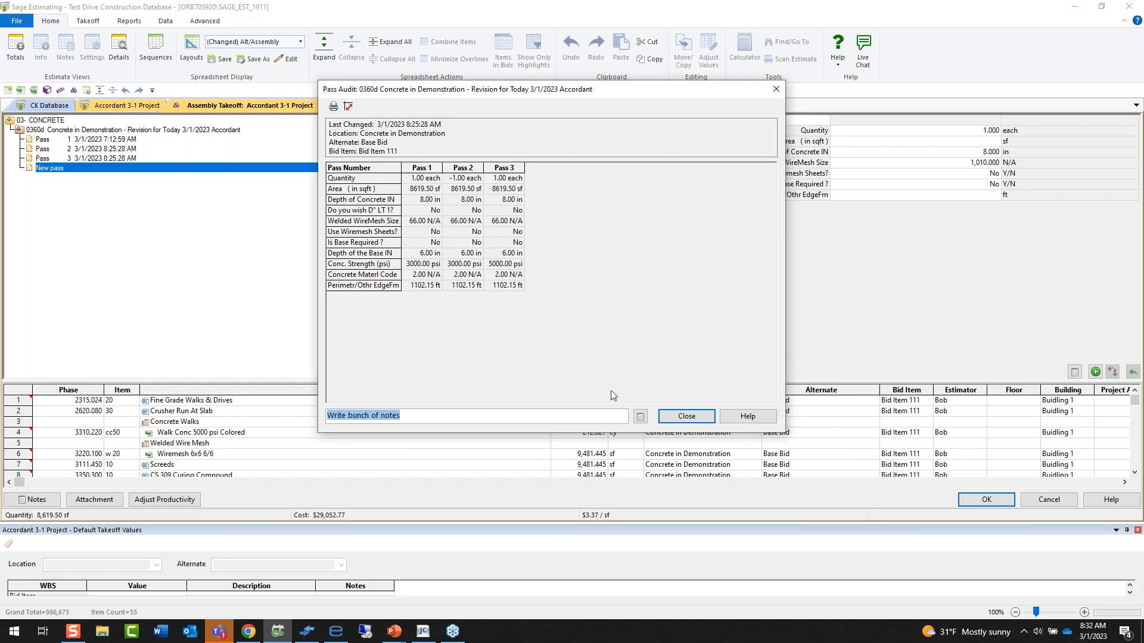
click(687, 417)
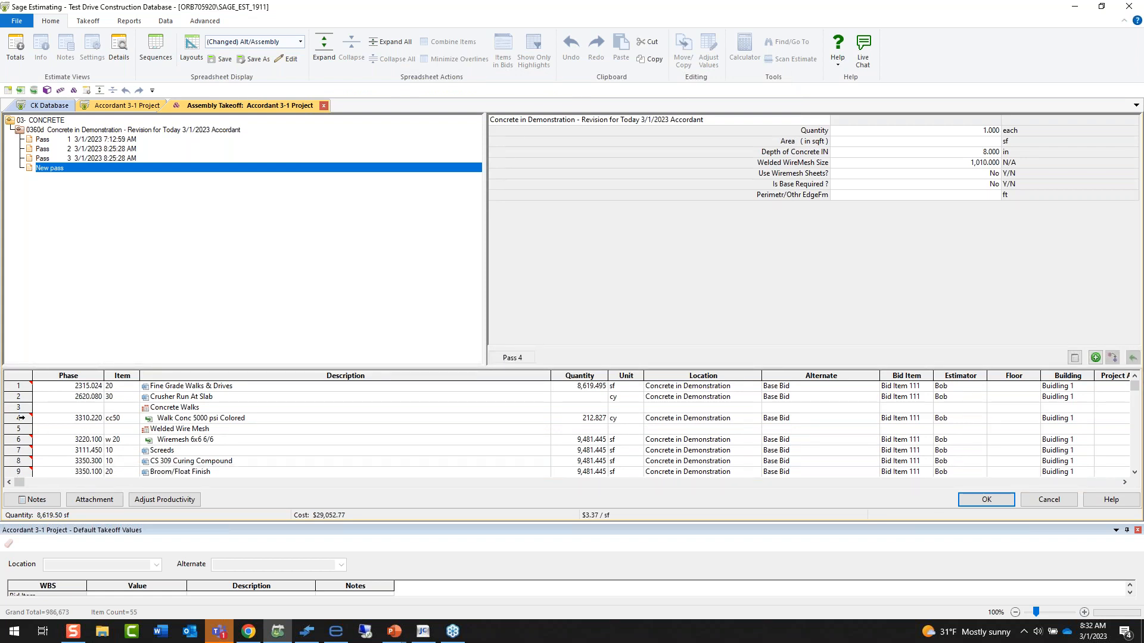
Check the labor productivity adjustment of Walk Conc 5000 psi Colored and look at its alternatives in the database item list.
mouse_move(29, 417)
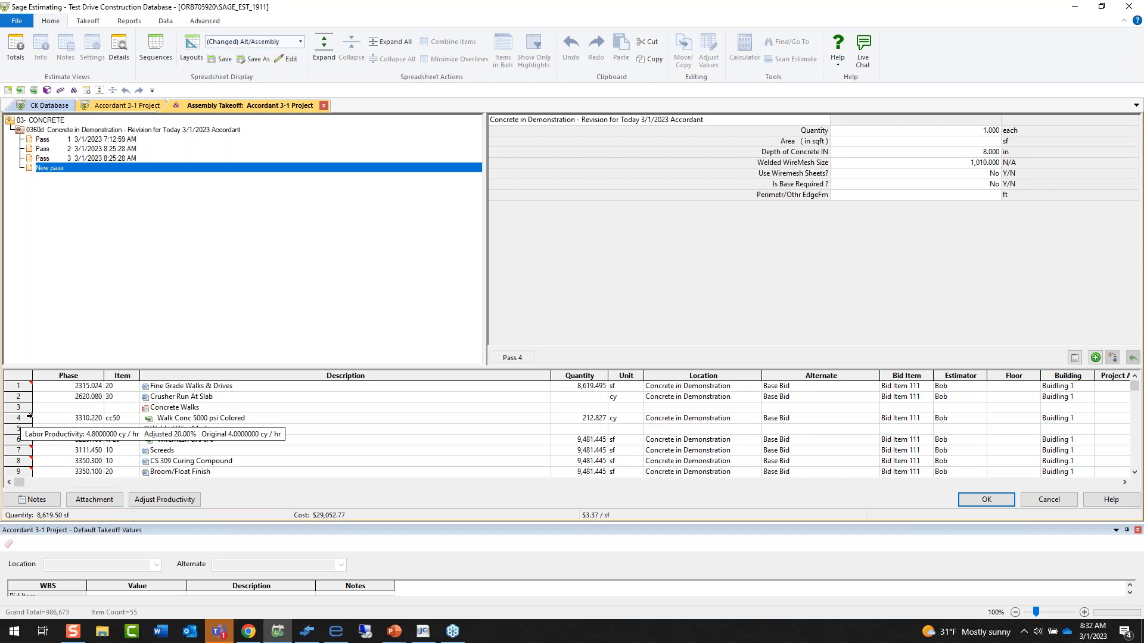
click(160, 420)
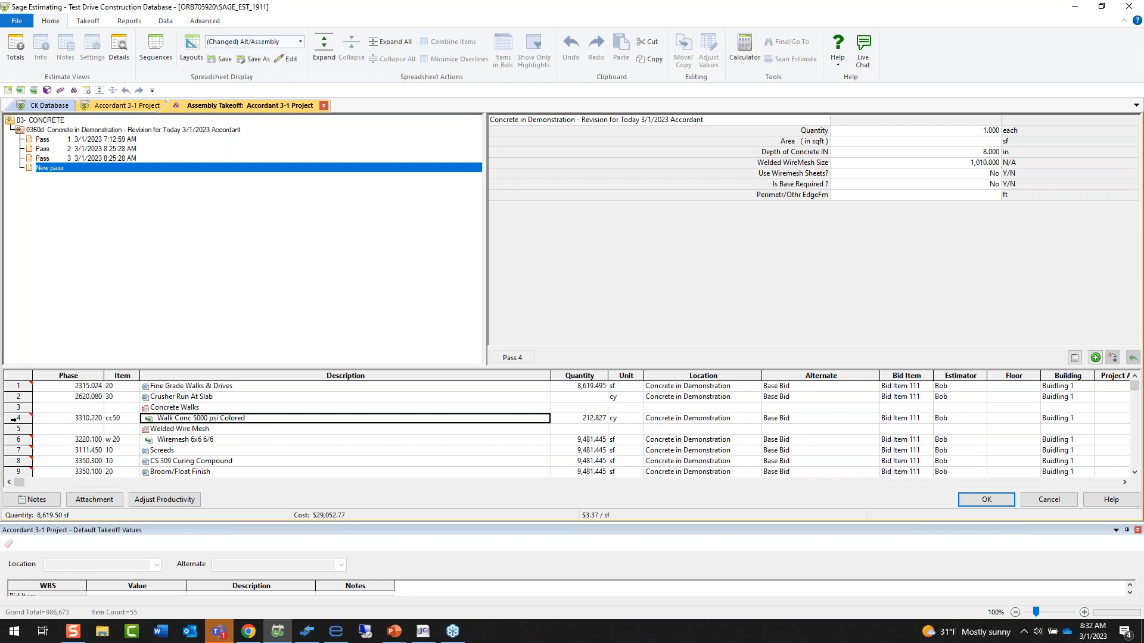
right_click(24, 420)
click(66, 509)
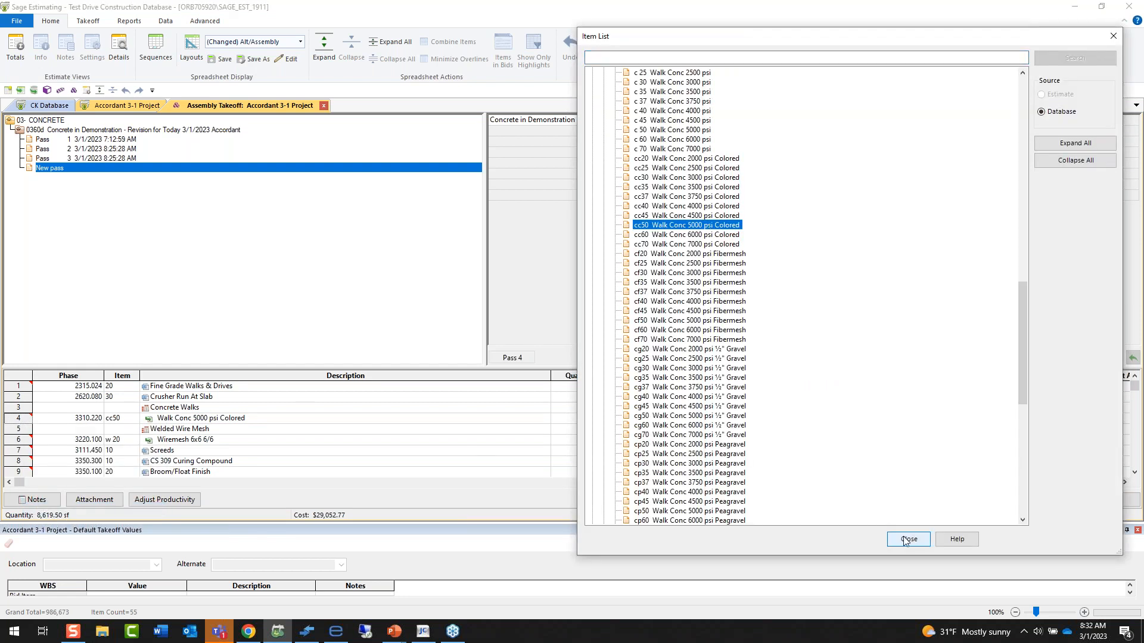
click(905, 541)
Add the Anchor Bolt Template item from Metals, phase 5090.040 Fastener: Bolt Template, to the Concrete in Demonstration assembly.
right_click(212, 217)
click(255, 239)
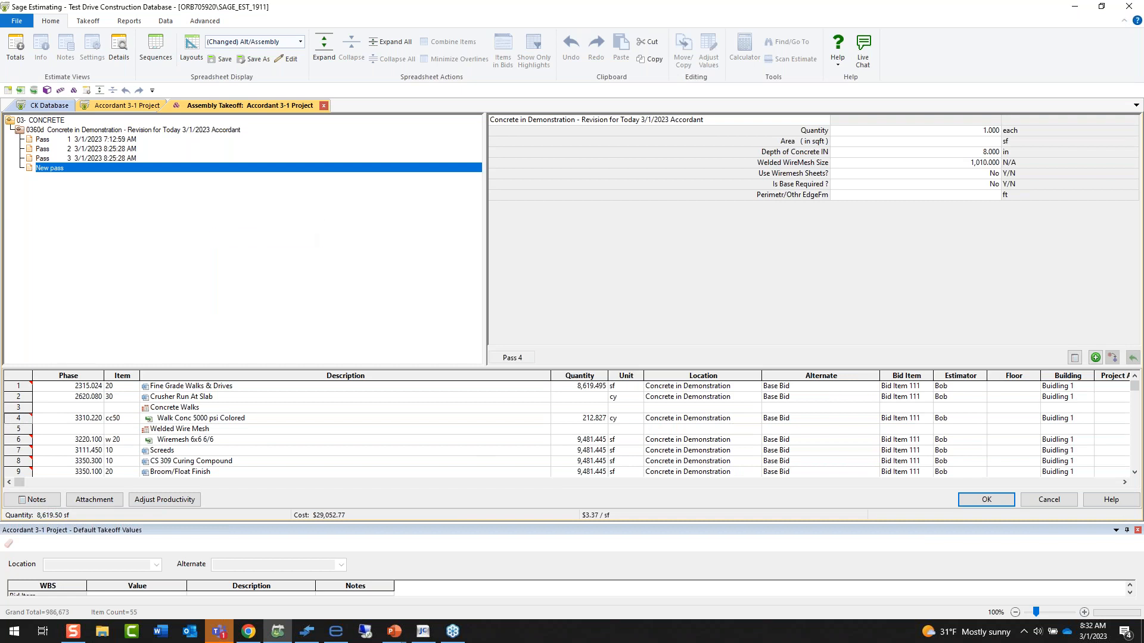
double_click(60, 170)
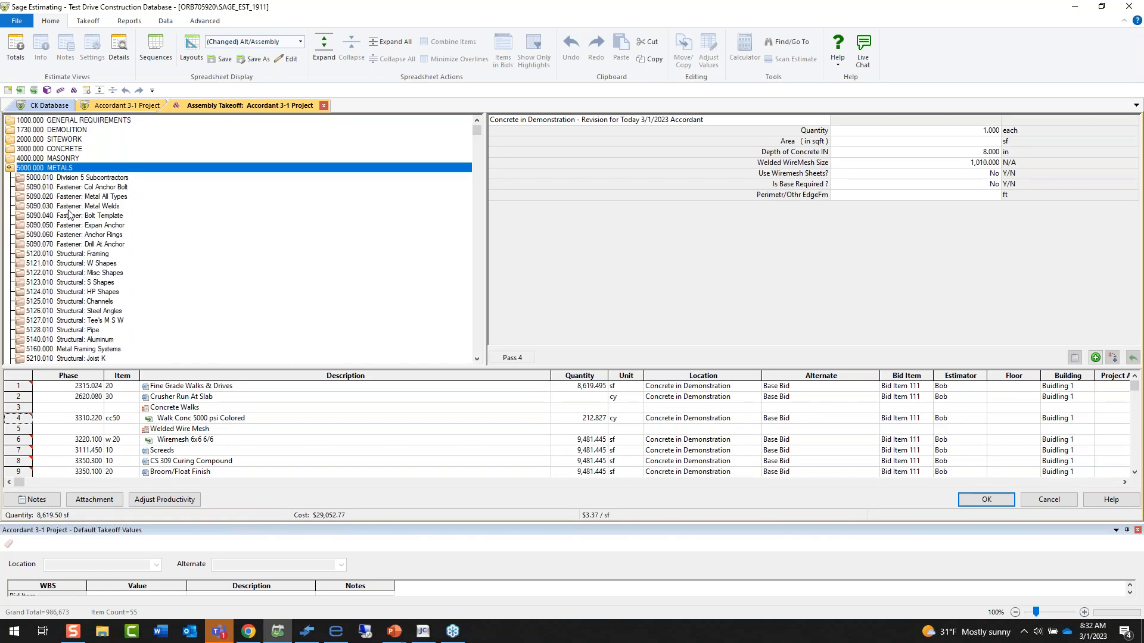
double_click(69, 216)
double_click(71, 235)
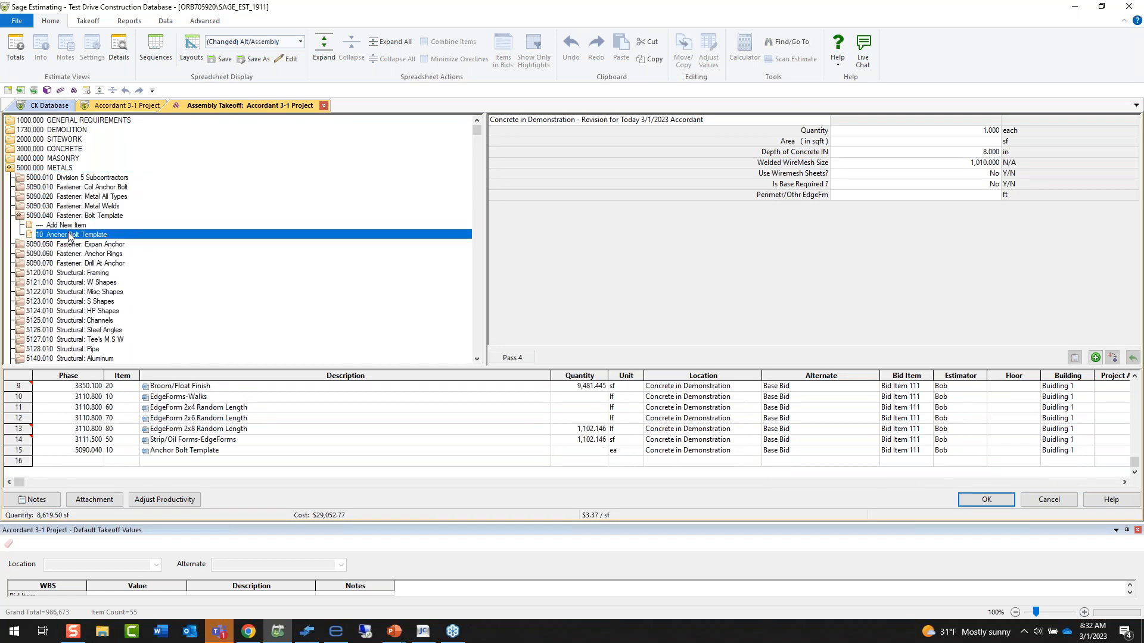
click(178, 454)
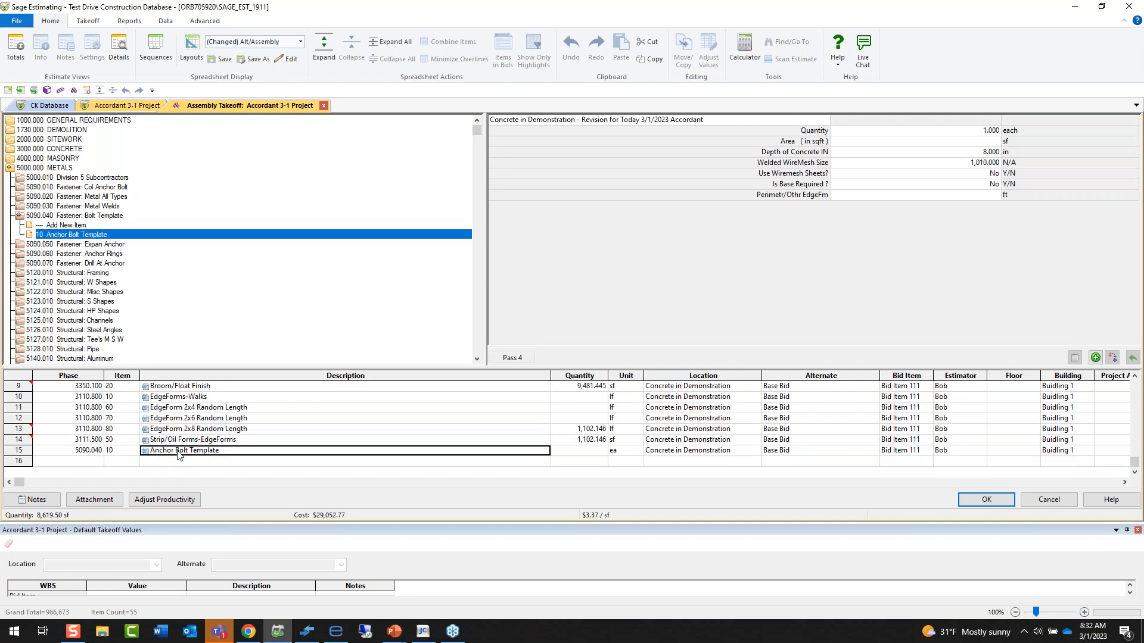
View the assembly productivity adjustment options without applying any, and cancel the assembly takeoff to discard its changes.
click(149, 502)
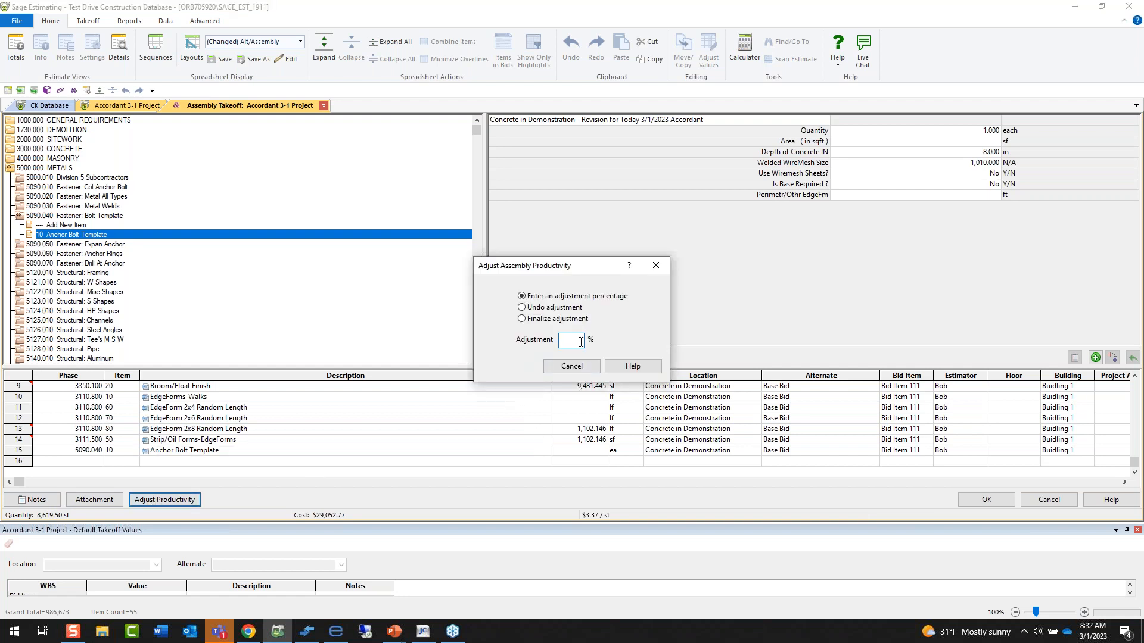
click(575, 367)
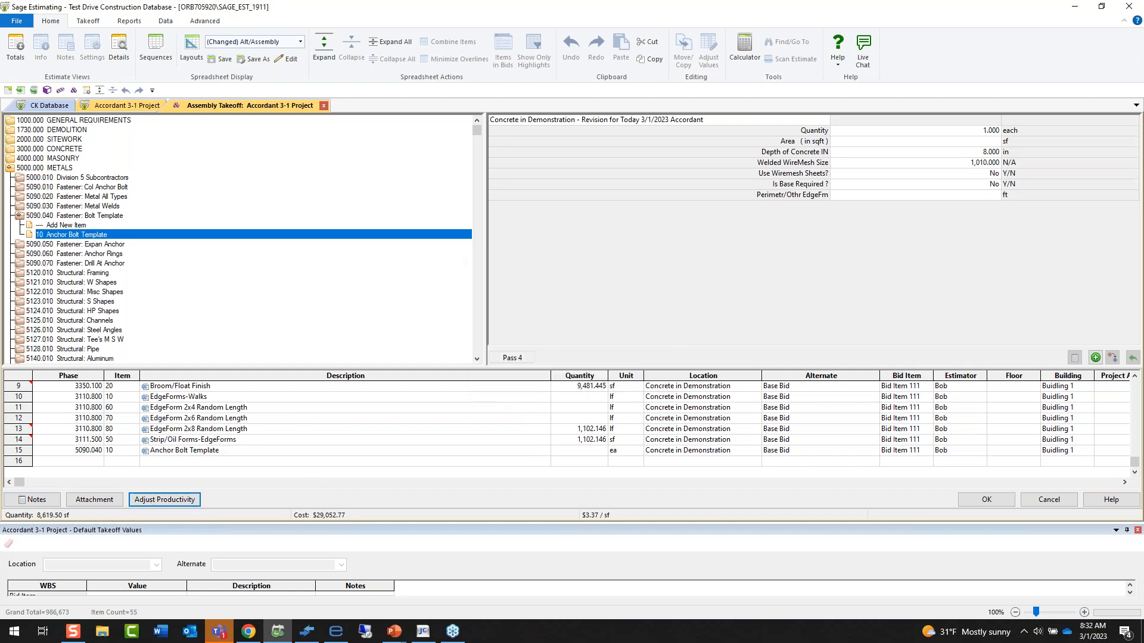
drag(584, 368, 585, 366)
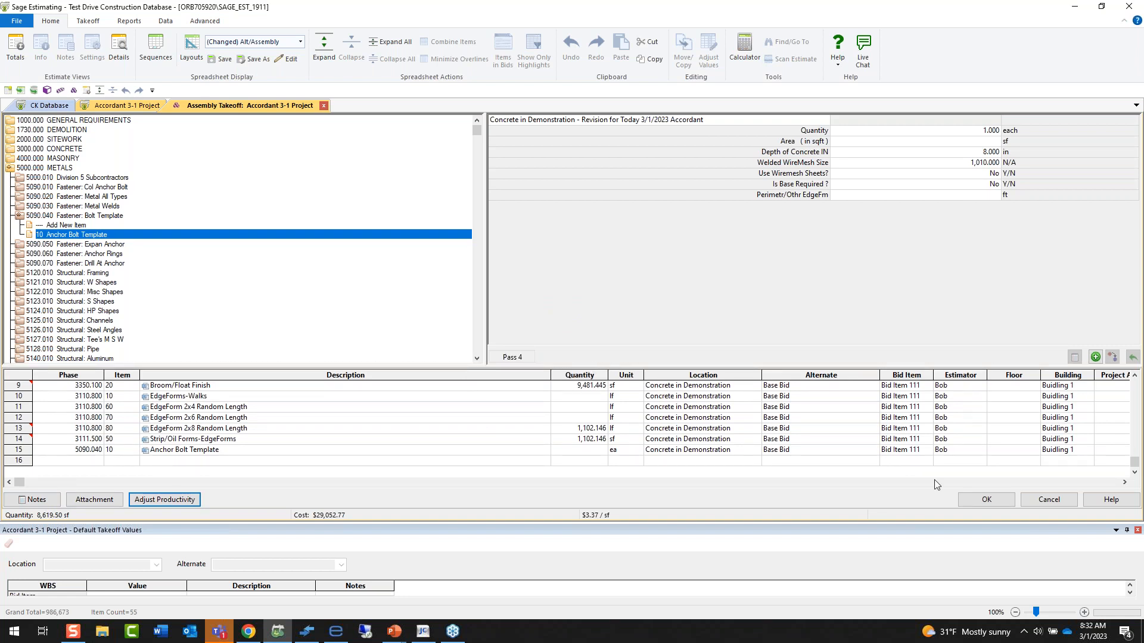
click(1061, 502)
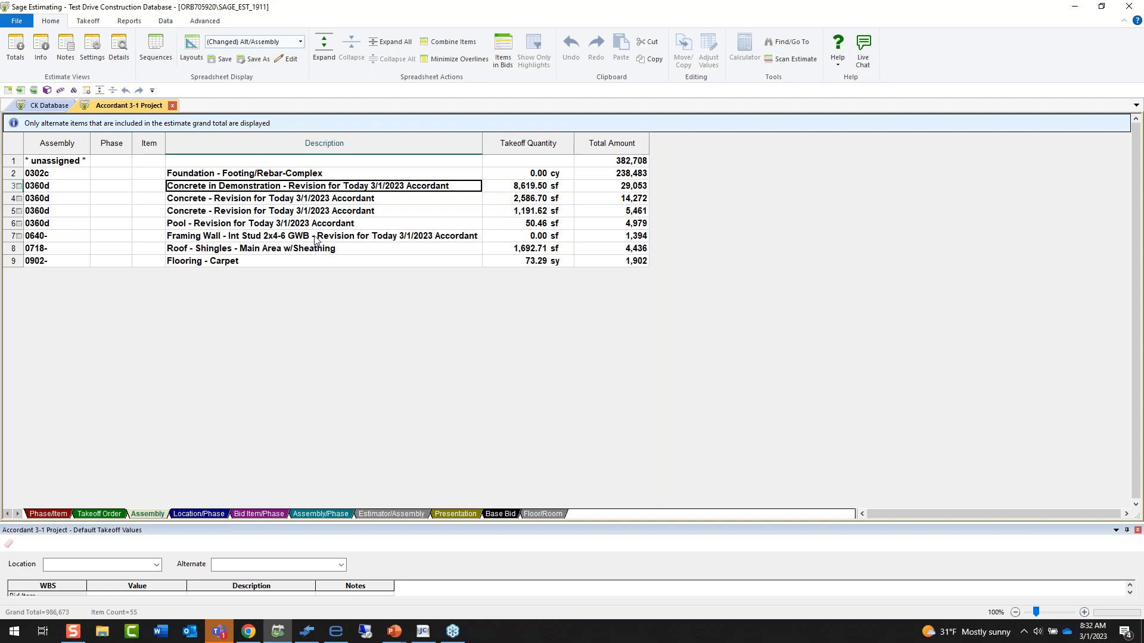
Show the estimate grouped by location and phase.
click(202, 514)
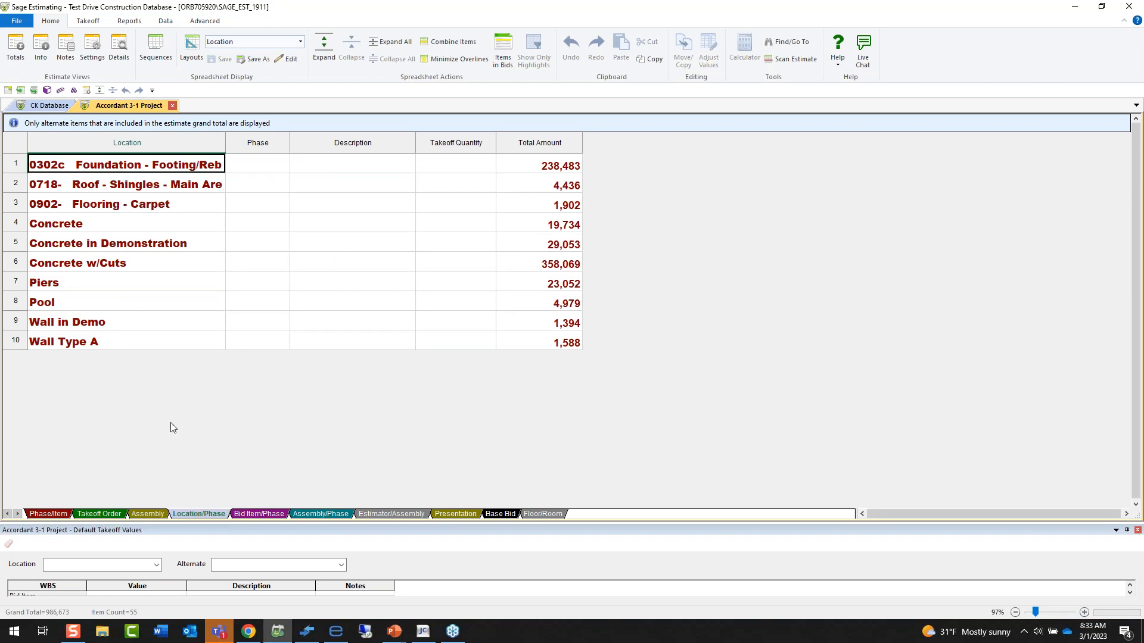
Show the estimate by phase and item, and collapse it to the group level.
click(49, 514)
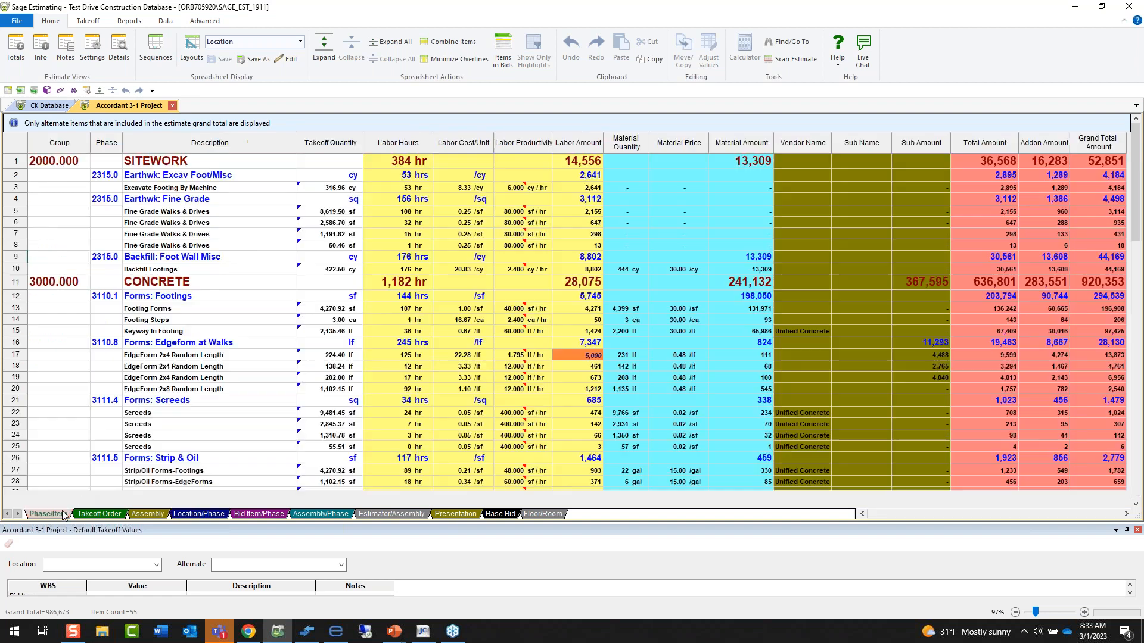
click(352, 47)
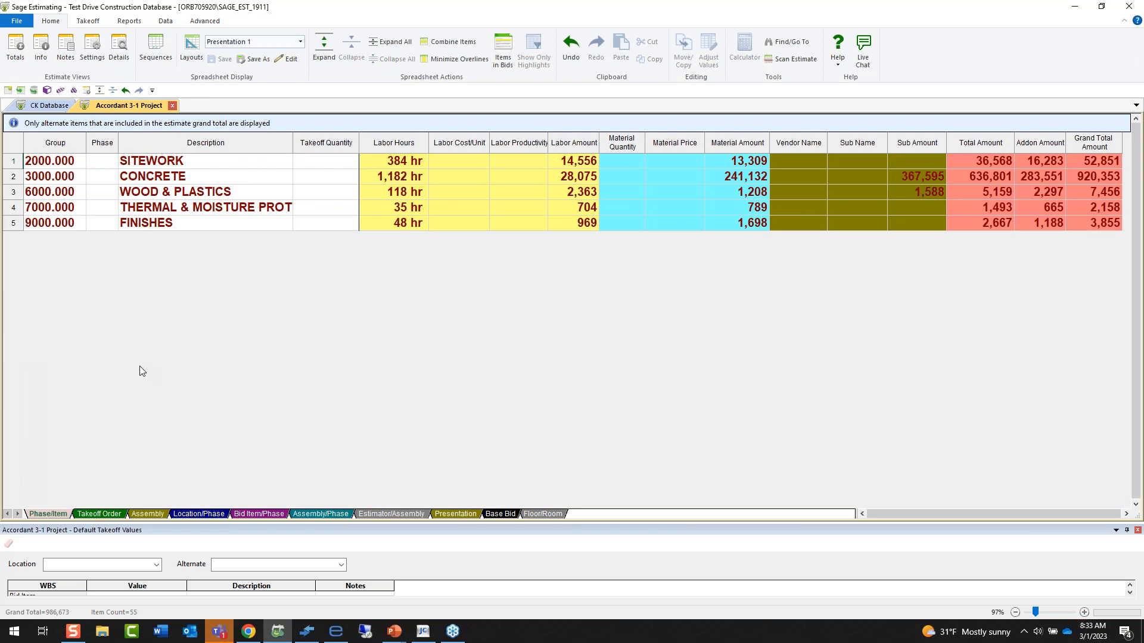
Start a Quick Takeoff and sort its item list by Uniformat1/Uniformat2.
click(90, 21)
click(103, 59)
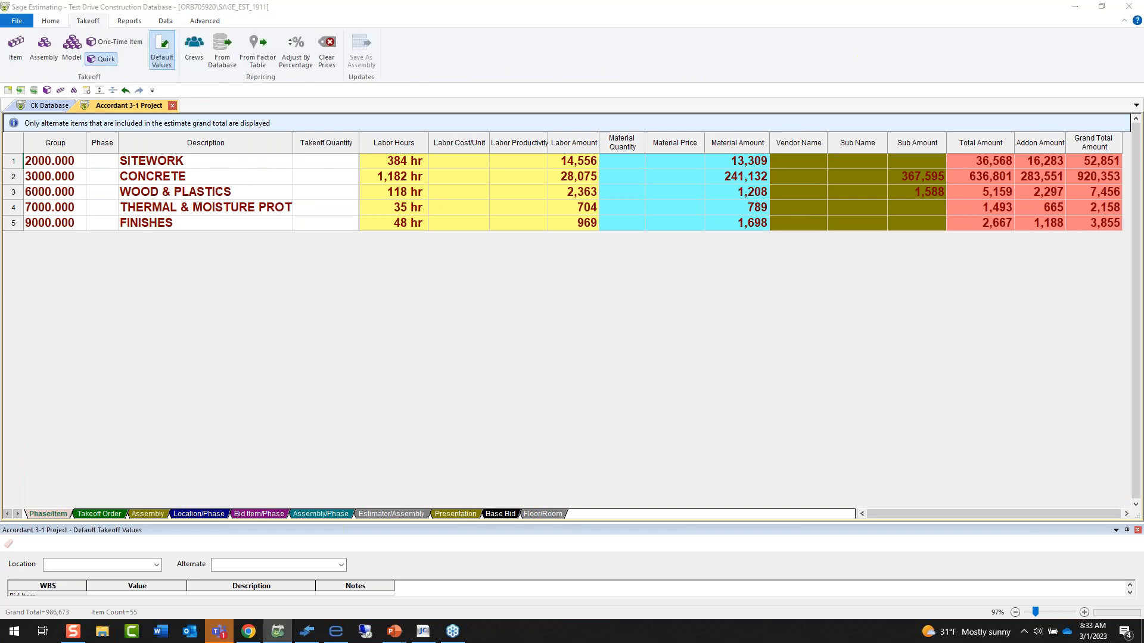
right_click(459, 195)
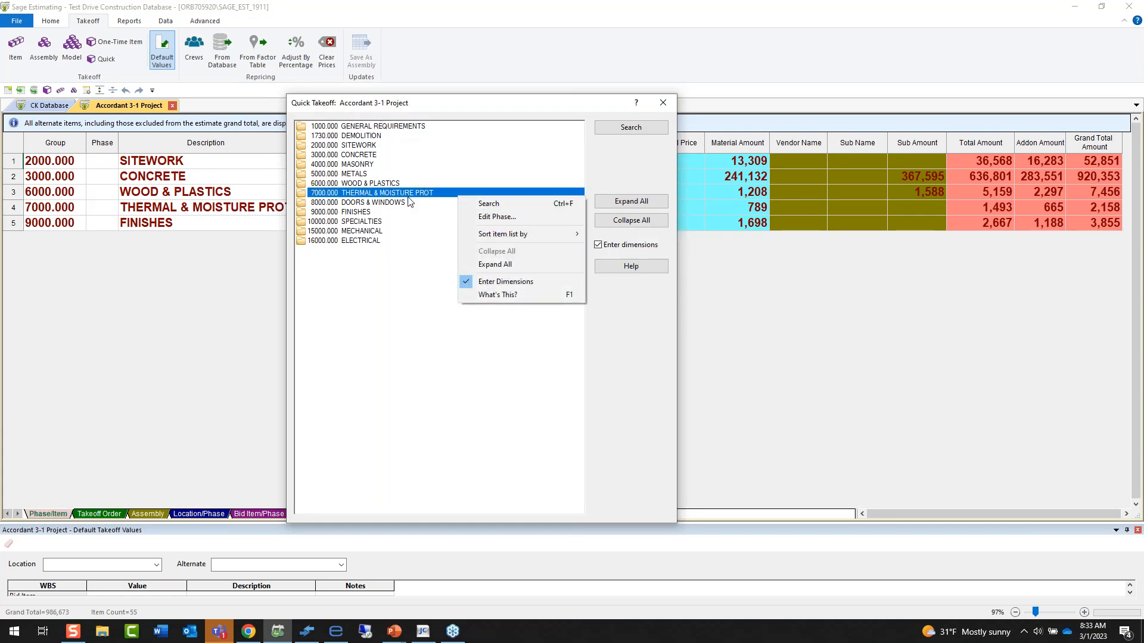
mouse_move(518, 234)
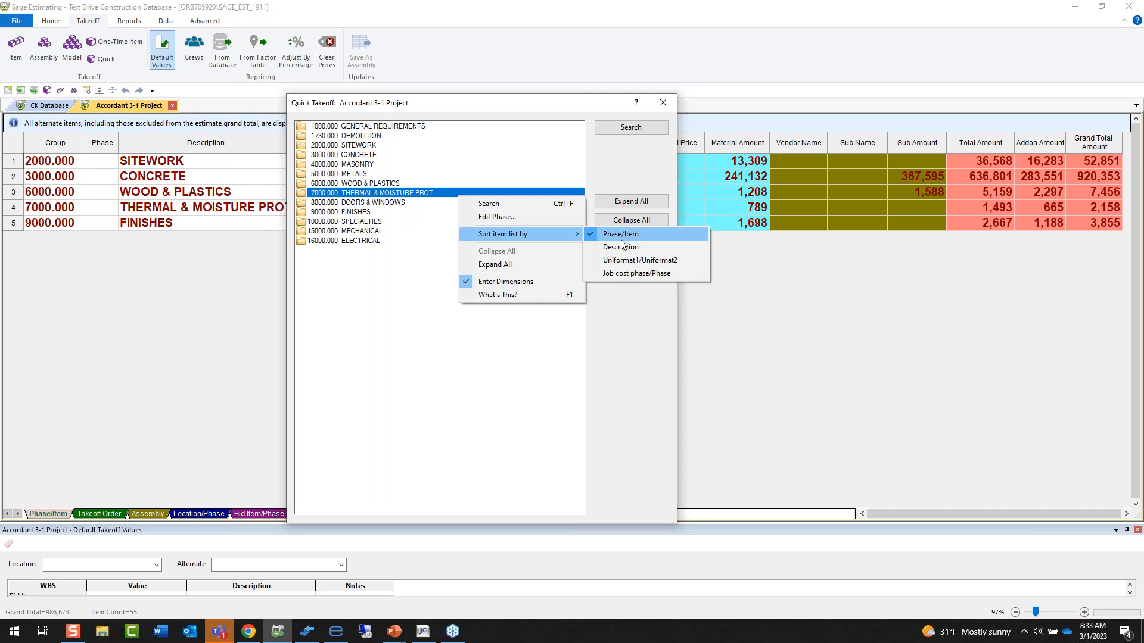
click(613, 260)
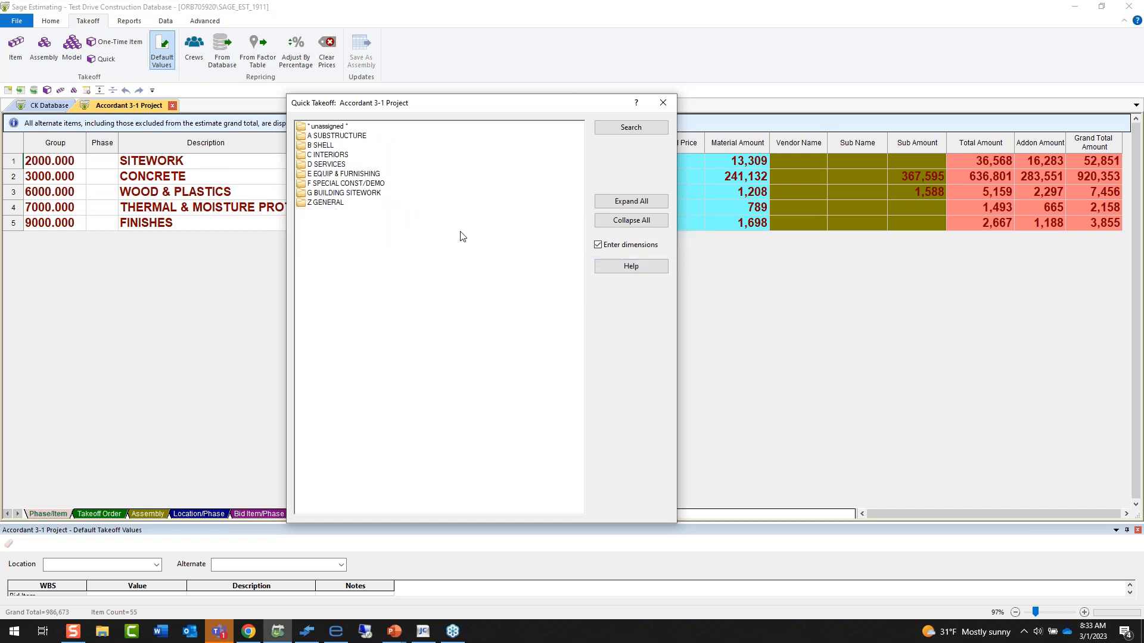
Sort the quick takeoff list by Job cost phase/Phase, expand code 1-530, and close the takeoff without adding items.
right_click(464, 177)
mouse_move(506, 200)
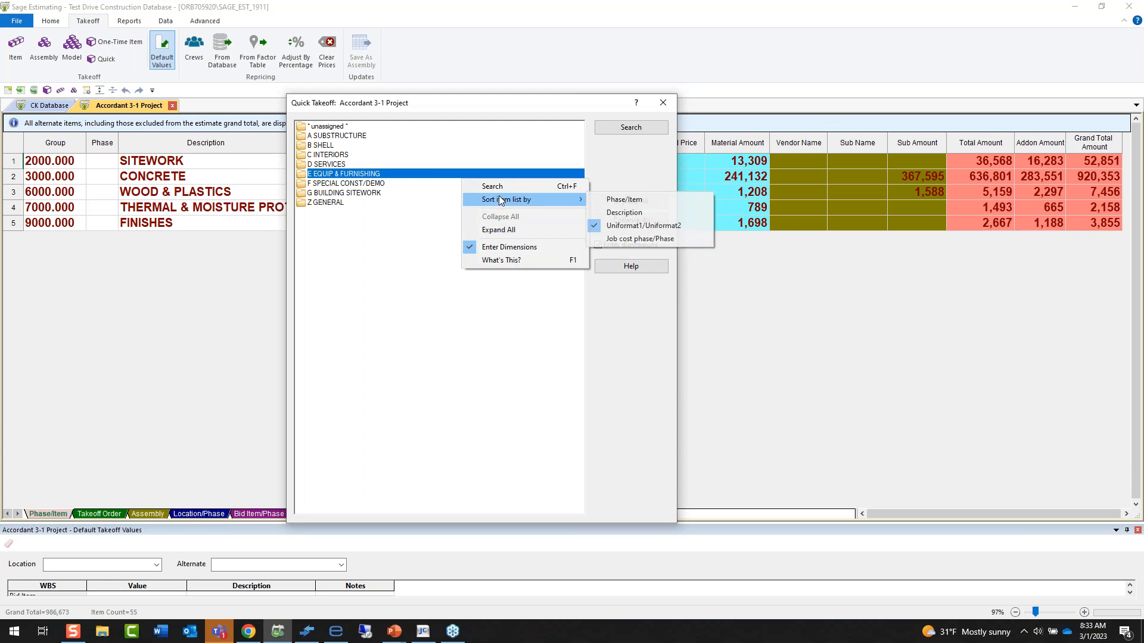
click(639, 242)
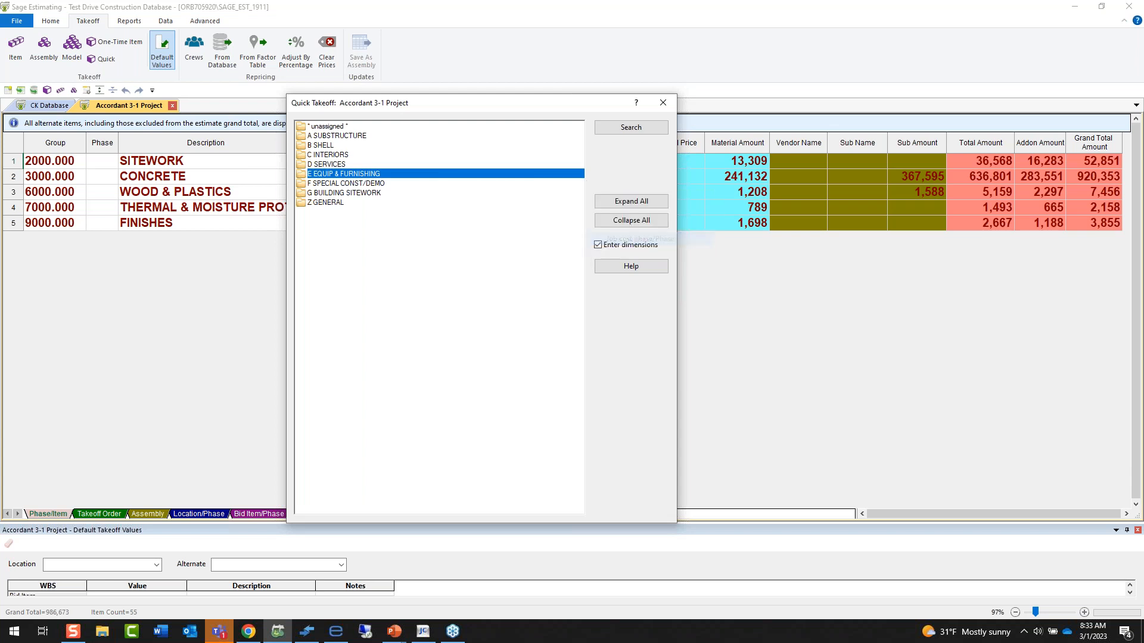
double_click(318, 241)
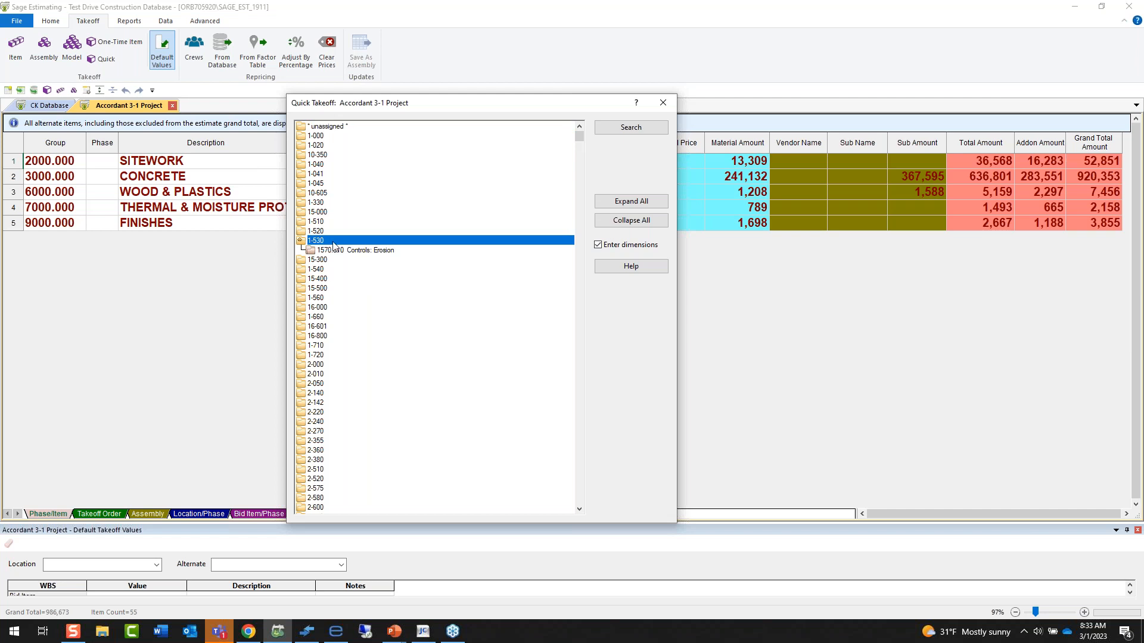
click(662, 103)
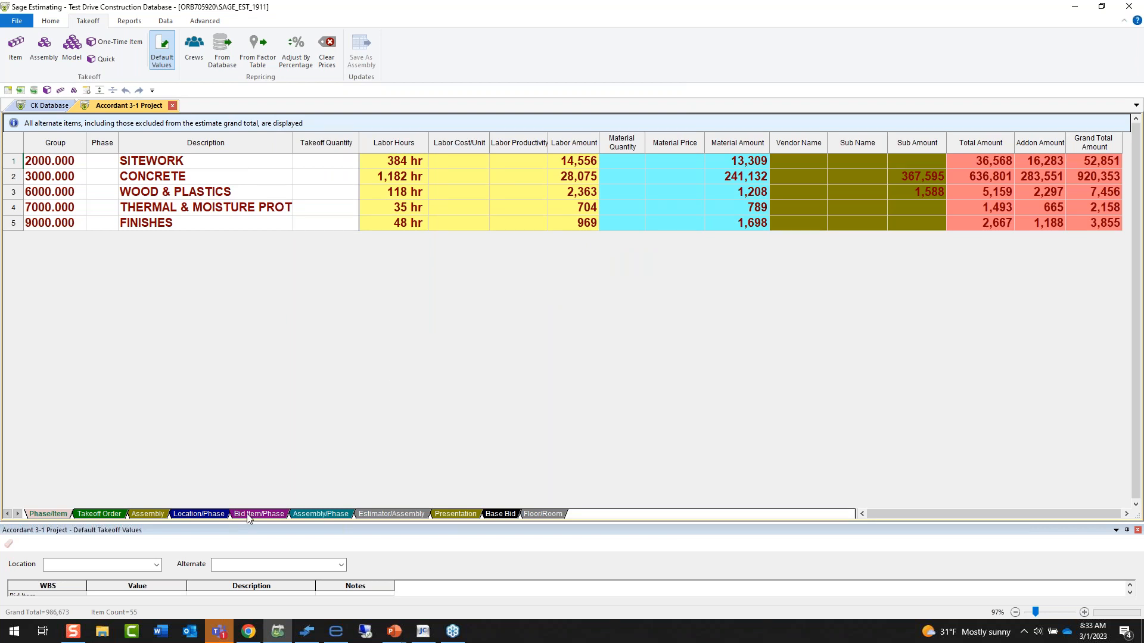
Show the estimate by location and phase, and expand the Pool location to its phases.
click(218, 516)
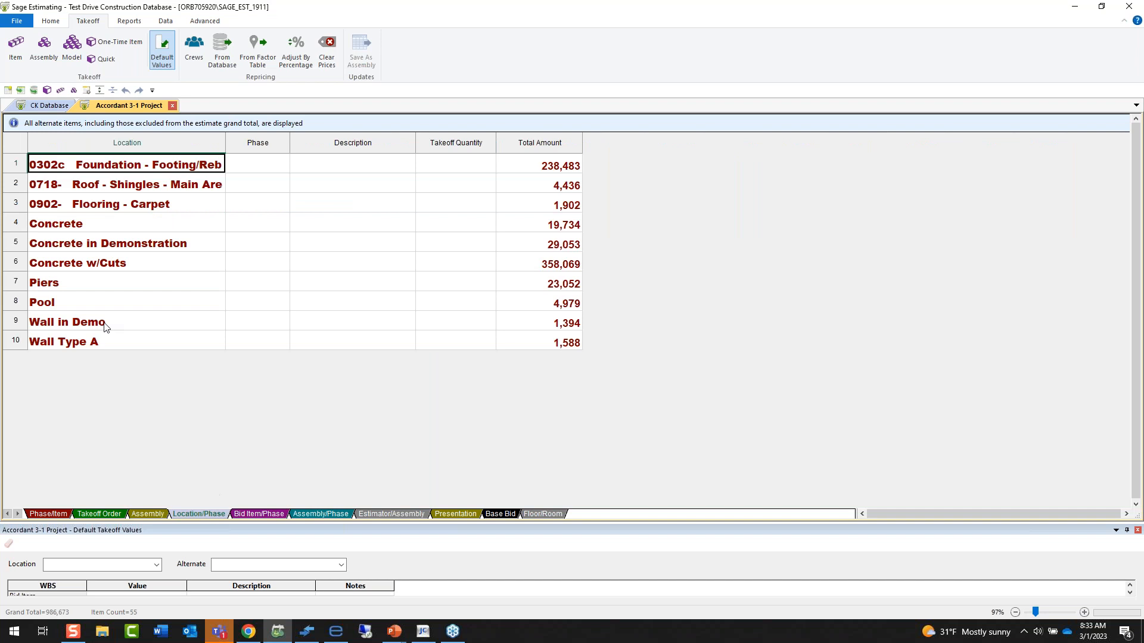
double_click(91, 305)
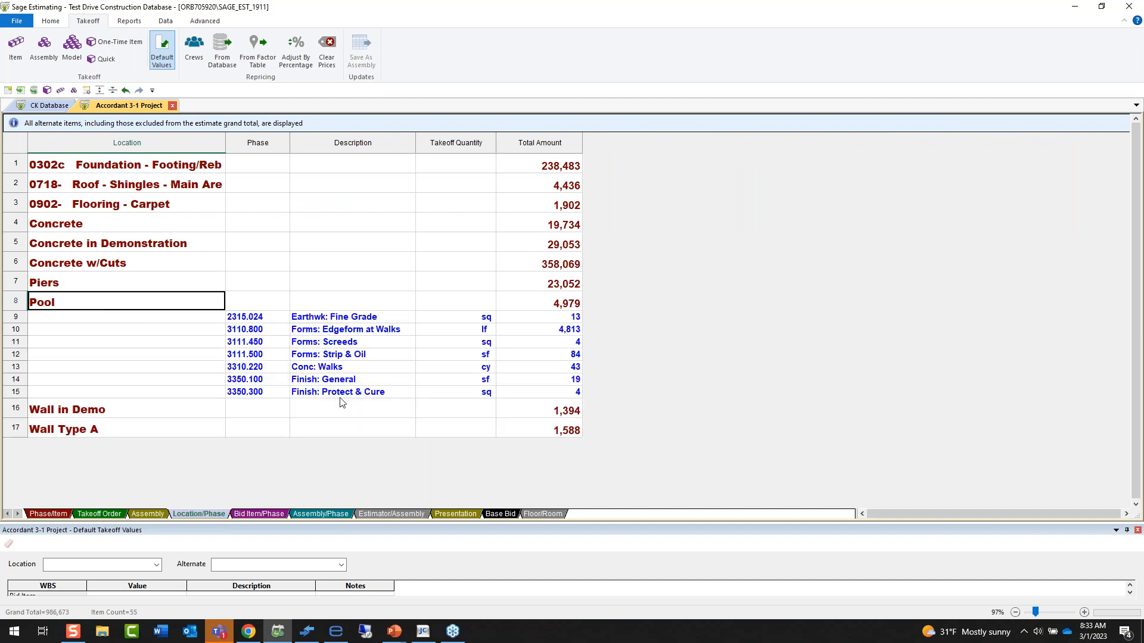
In the bid item and phase view, check the phases of Bid Item 1 and move the unassigned group into Bid Item 1.
click(272, 515)
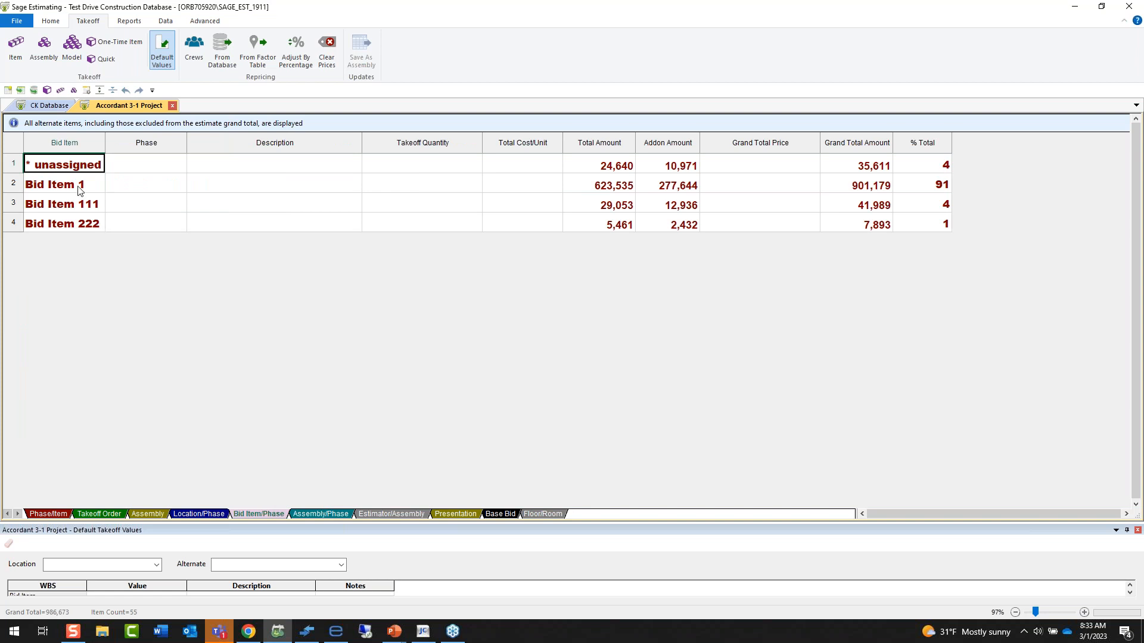
double_click(79, 189)
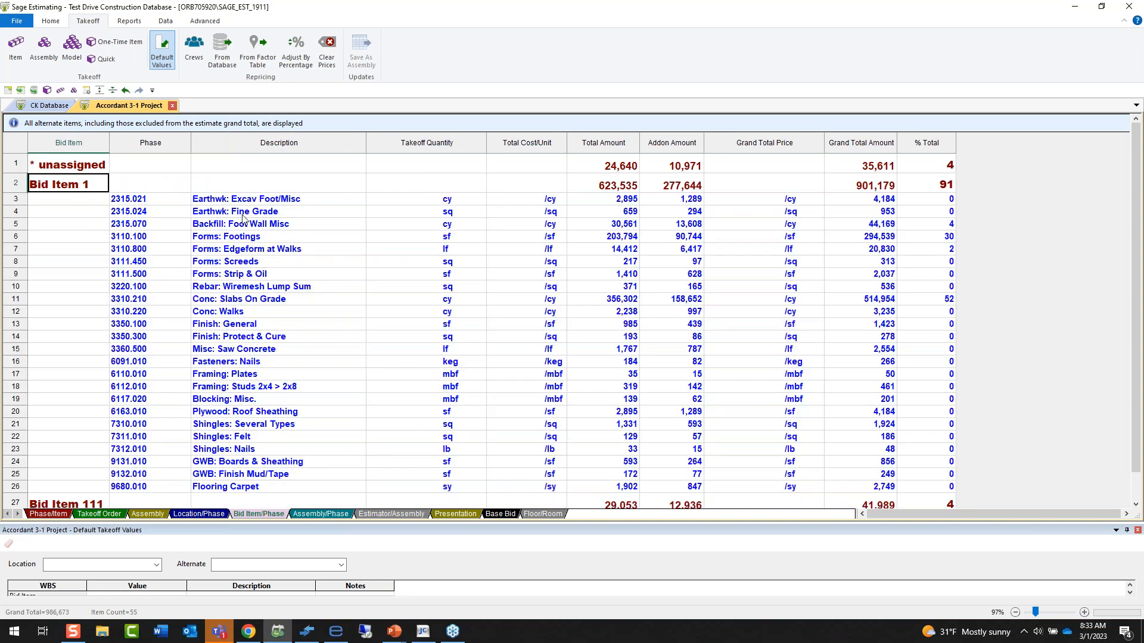
double_click(79, 189)
click(12, 162)
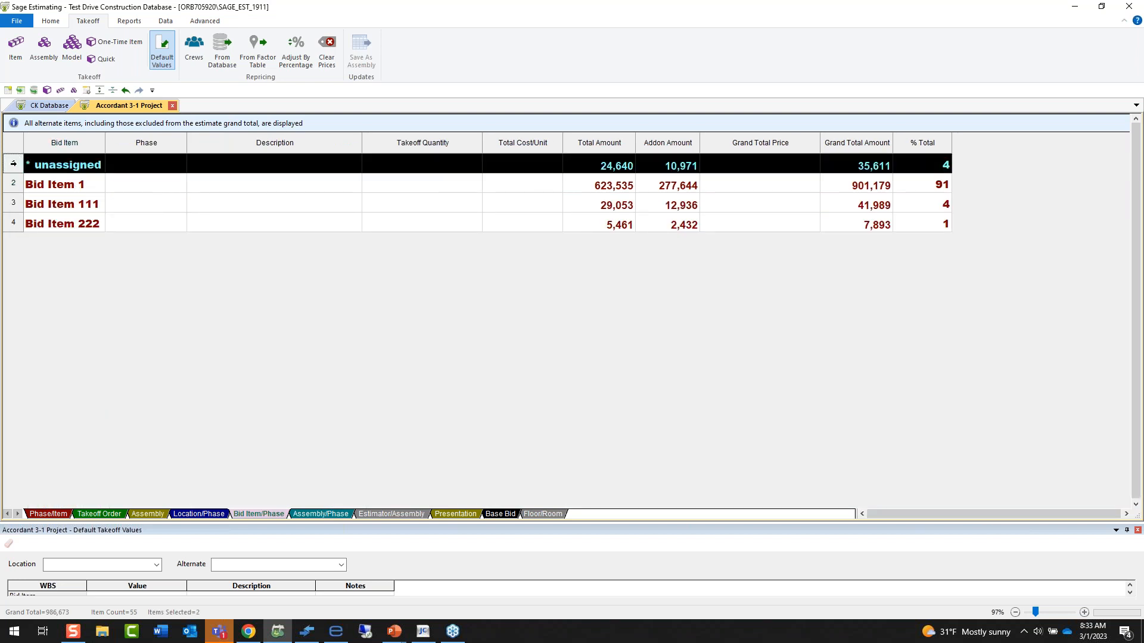
drag(34, 165, 53, 183)
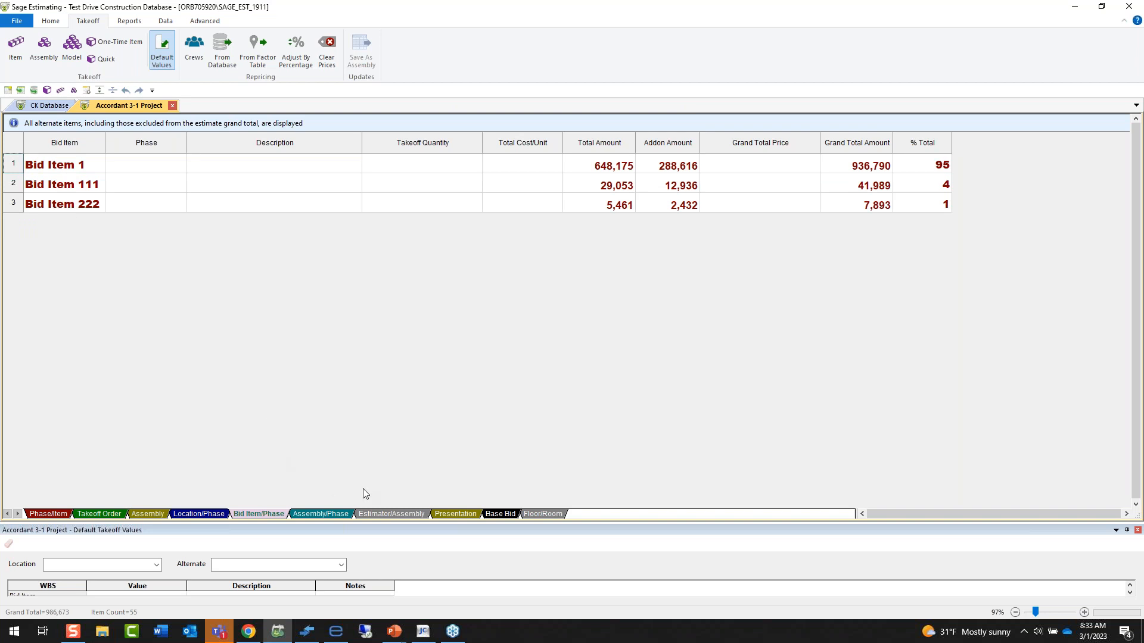
In the Base Bid view, move the unassigned group into alternate Alt 1.
click(502, 514)
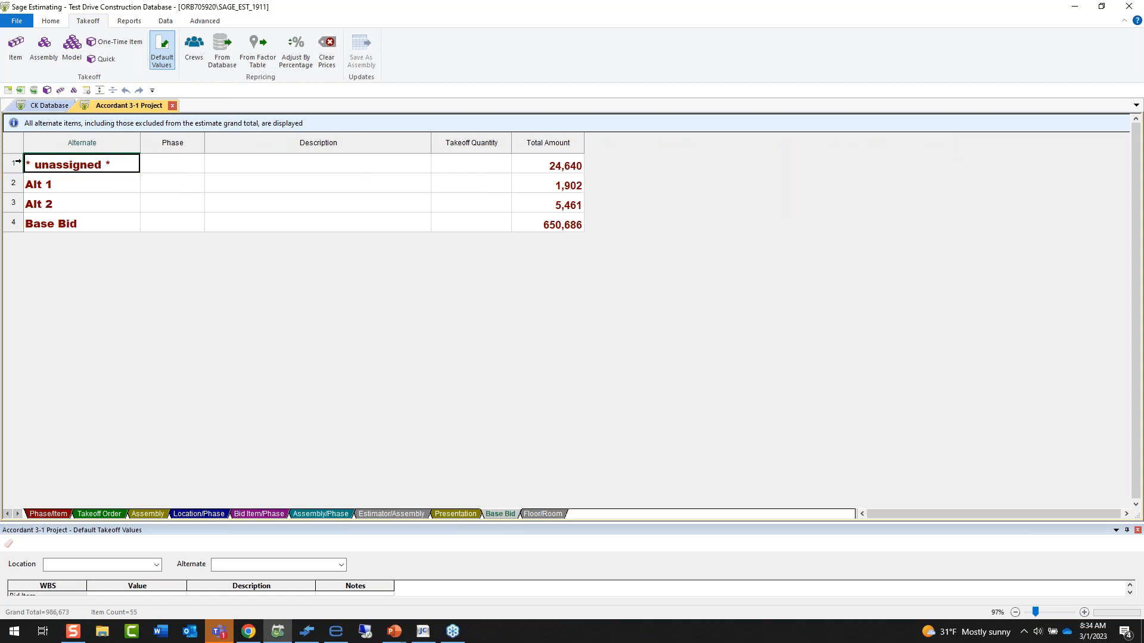
click(18, 162)
drag(36, 162, 50, 181)
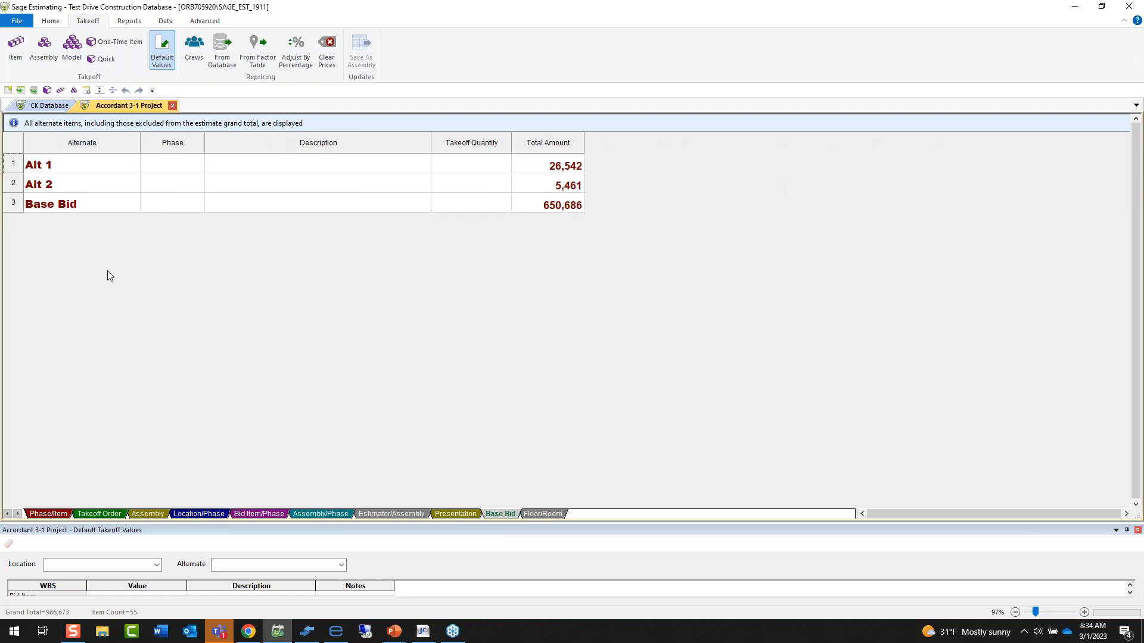
Open the Alternate Summary beside the spreadsheet and set the status of Alt 1 and Alt 2 to Approved.
click(209, 22)
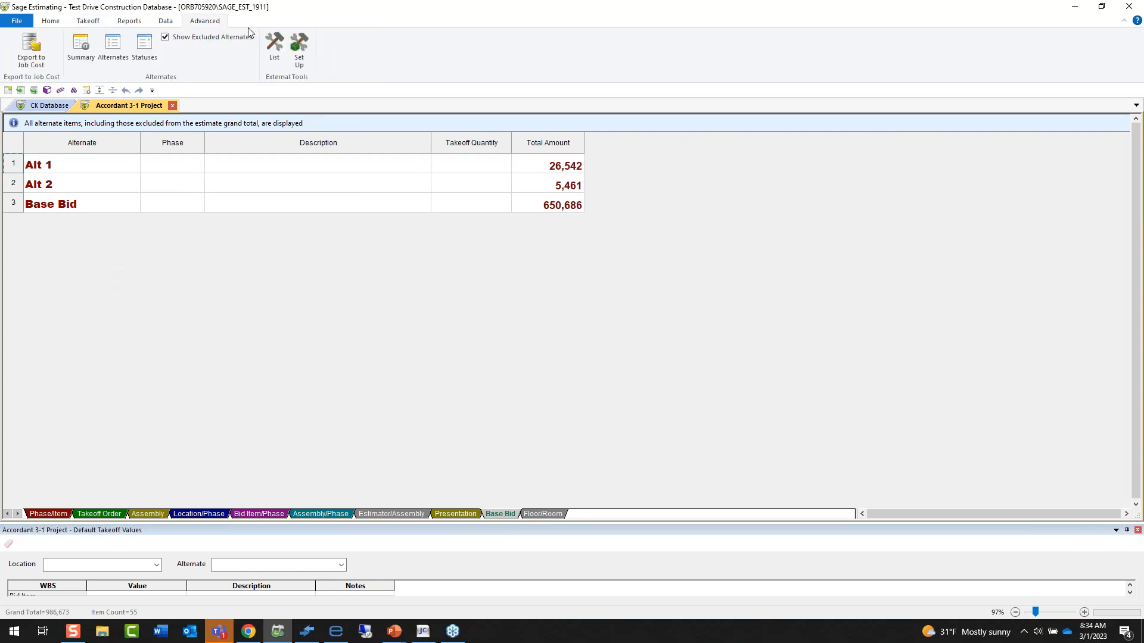
click(88, 61)
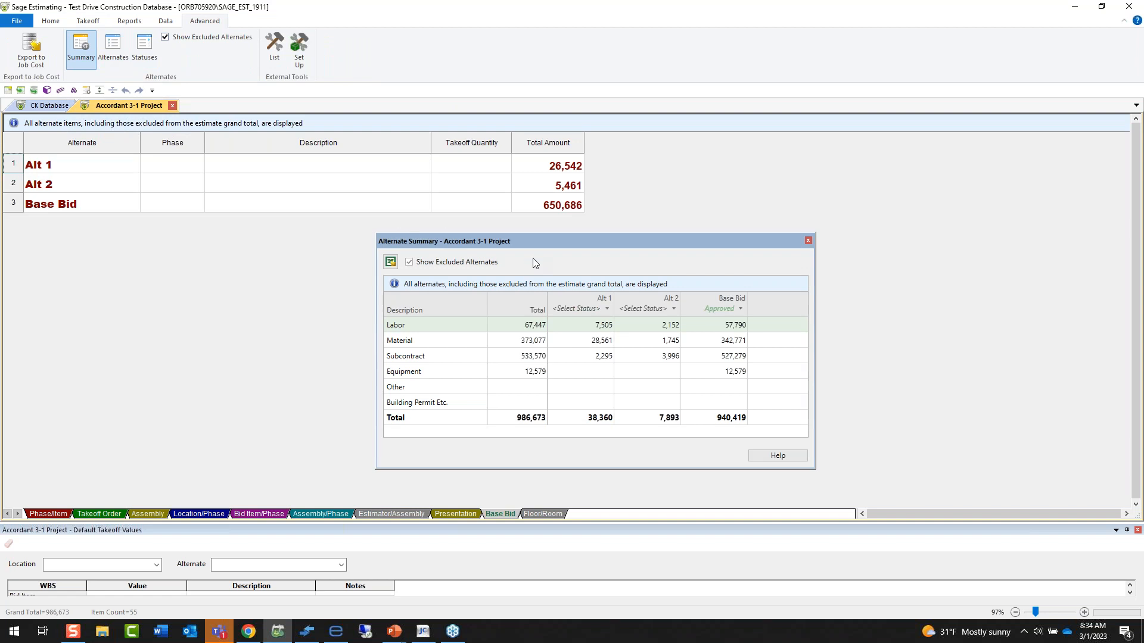
drag(534, 242, 755, 136)
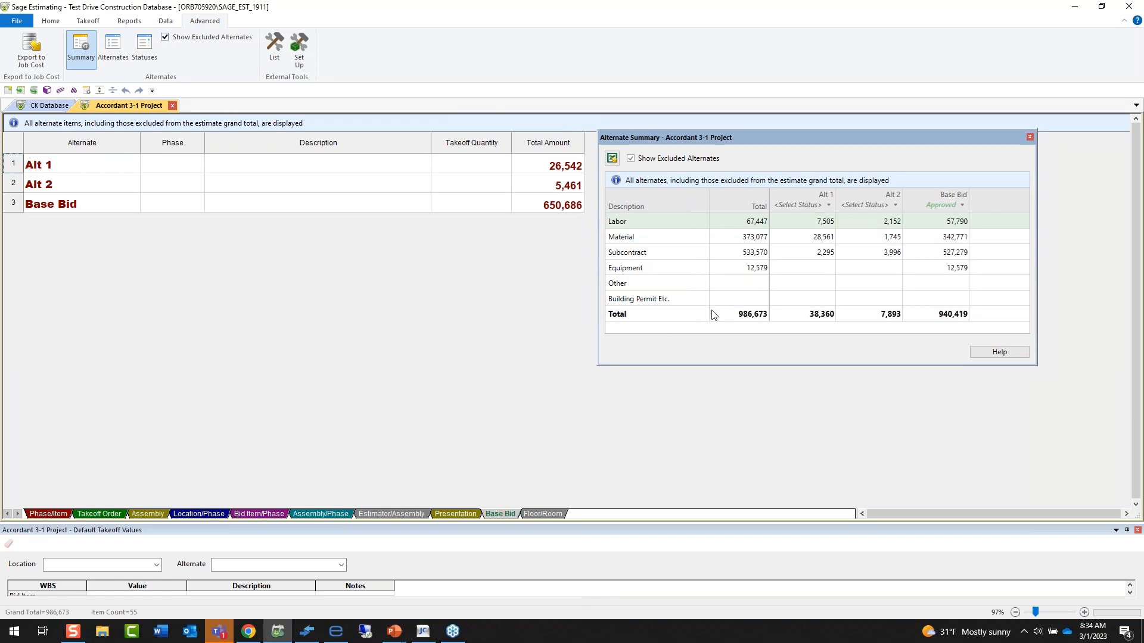
click(828, 205)
click(825, 219)
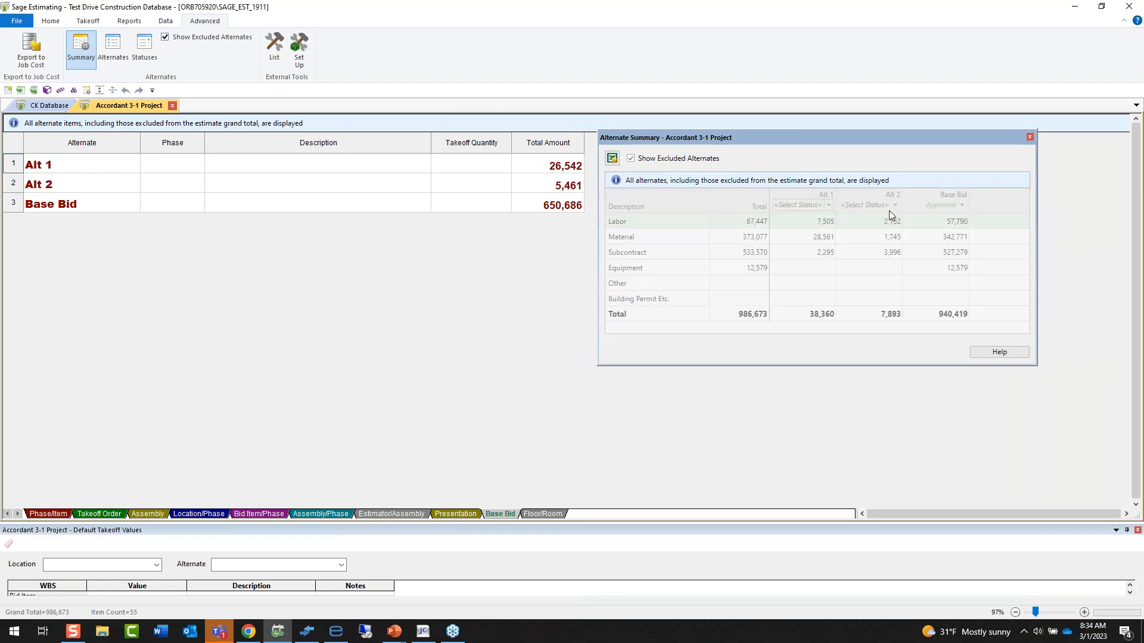
click(895, 205)
click(881, 220)
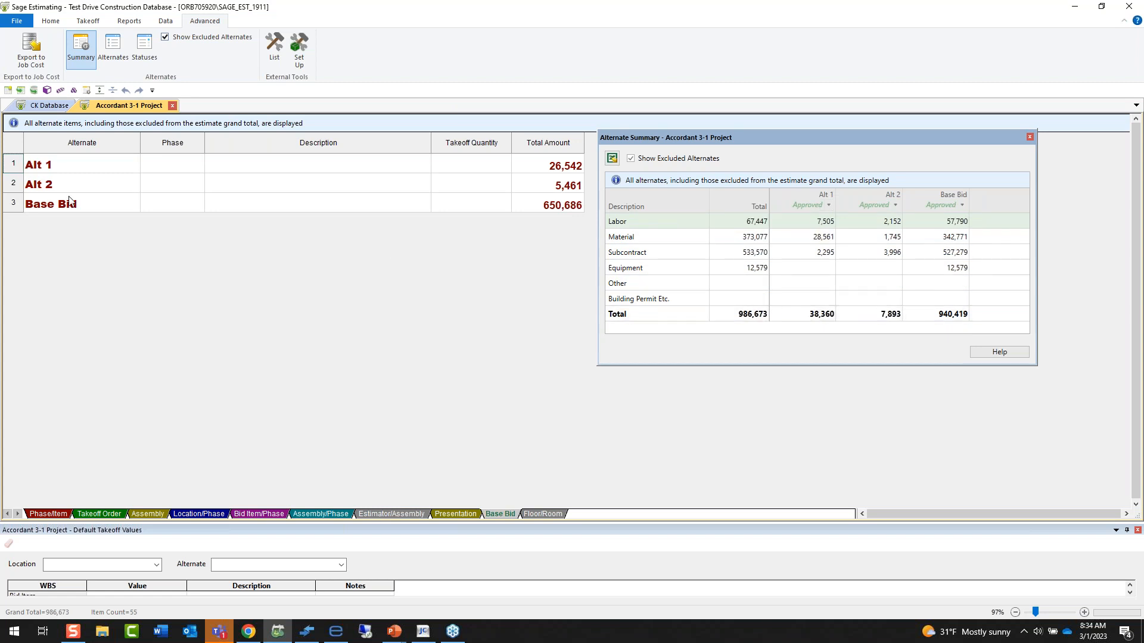
Expand Alt 1 down to the items under Conc: Piers, Wall Types and Flooring Carpet.
double_click(50, 173)
double_click(66, 180)
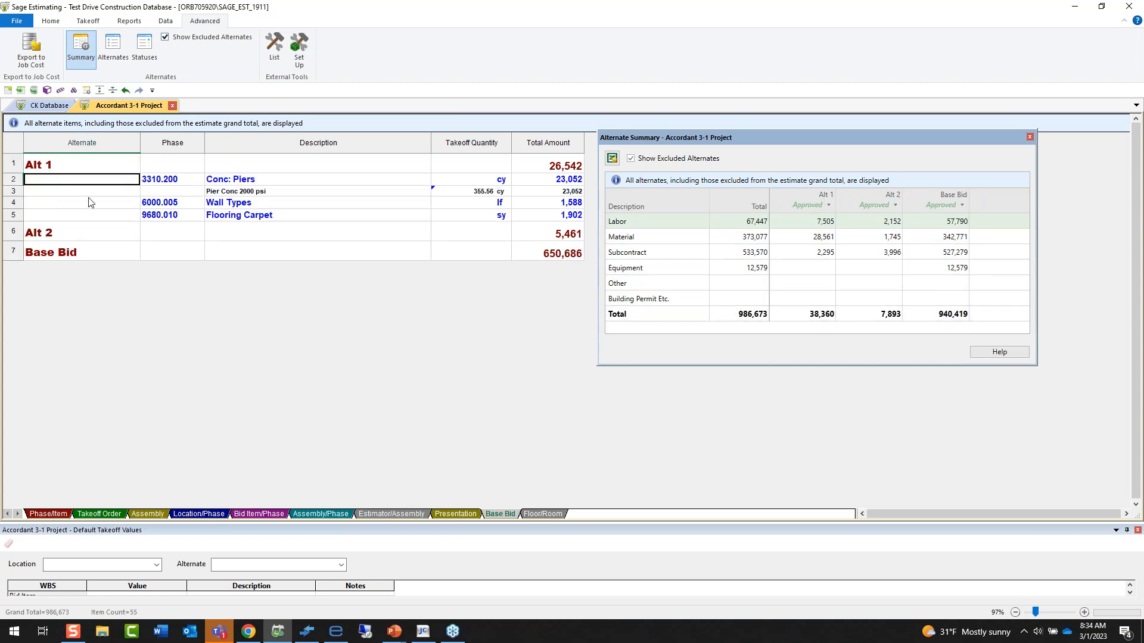
click(89, 203)
double_click(89, 202)
double_click(97, 227)
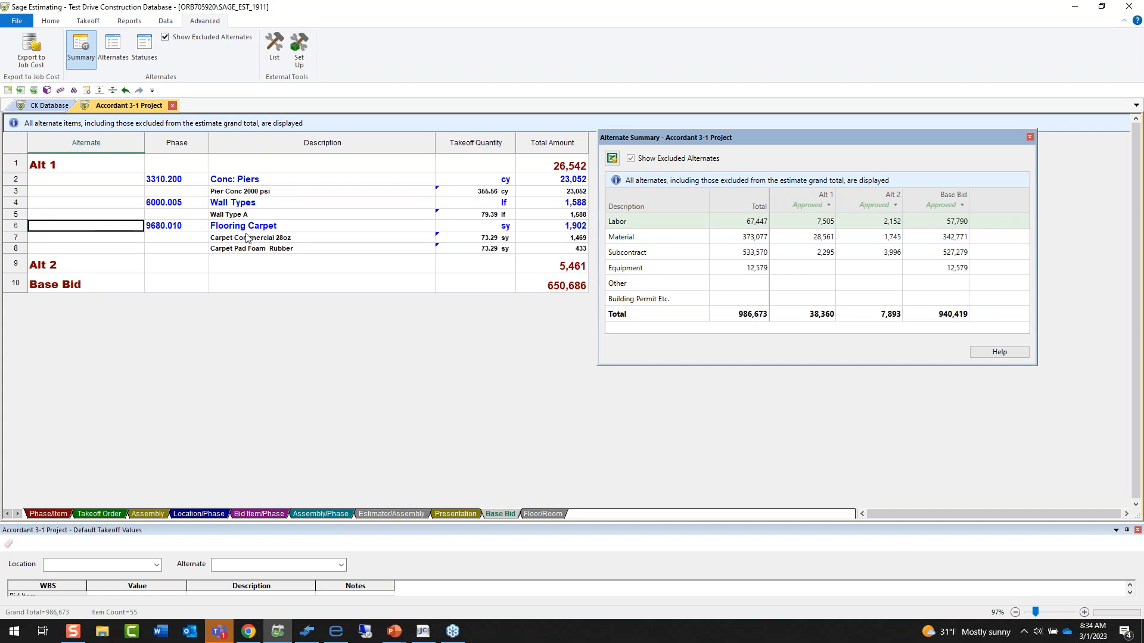
Set the status of Alt 1 first to Pending and finally to Rejected.
click(828, 206)
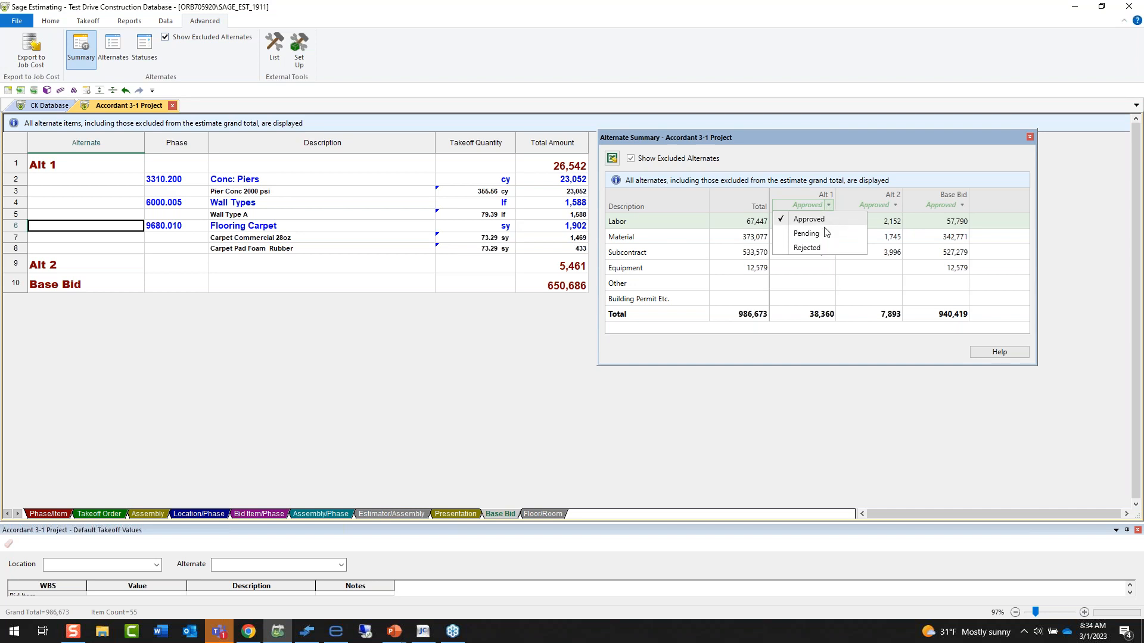
click(827, 234)
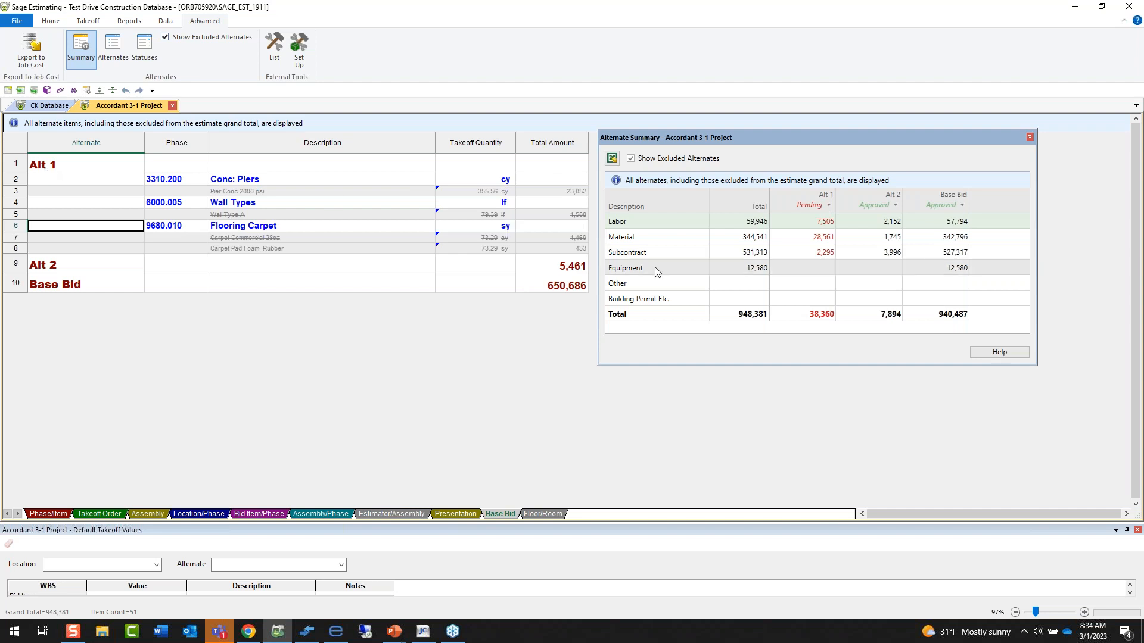
click(828, 205)
click(816, 247)
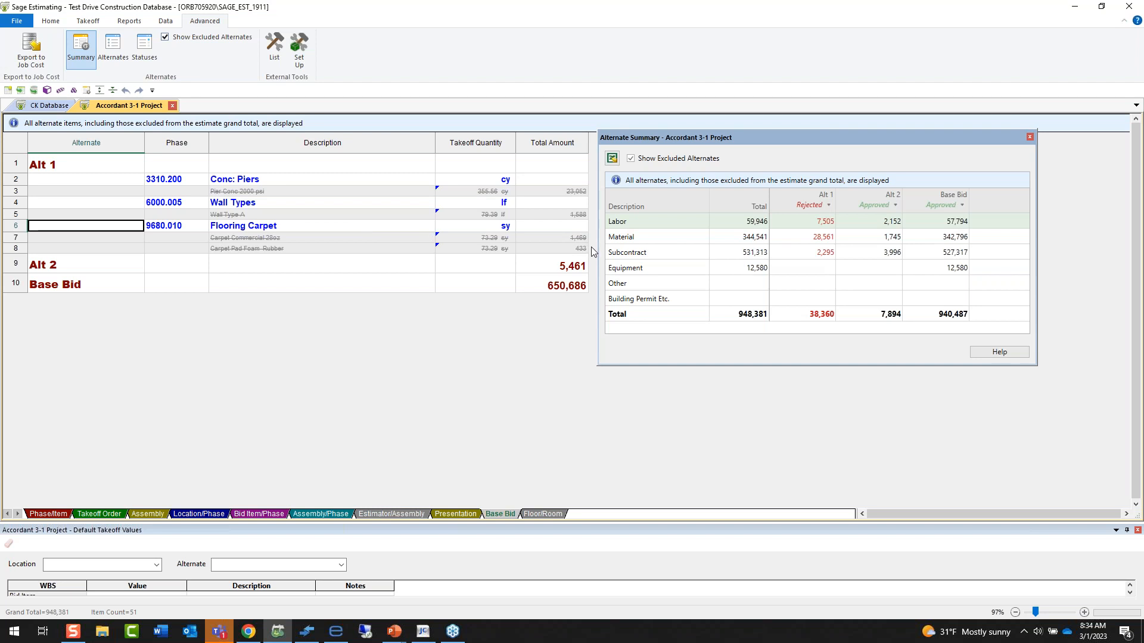
Compare the estimate with excluded alternates hidden and shown, leaving them shown.
click(630, 159)
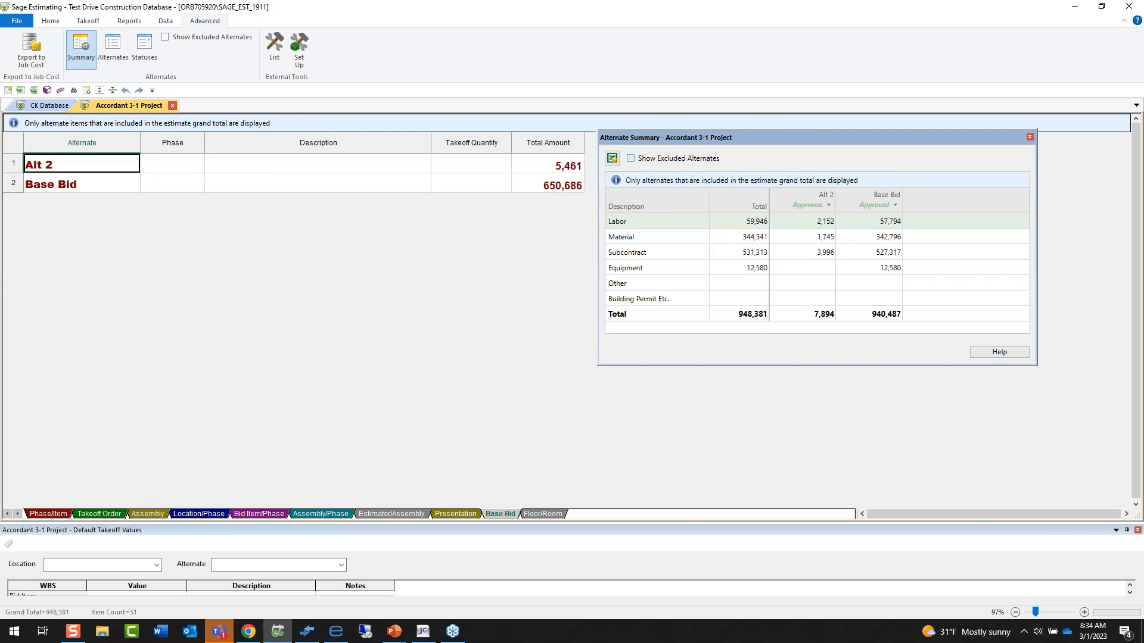
click(631, 158)
click(630, 159)
click(631, 159)
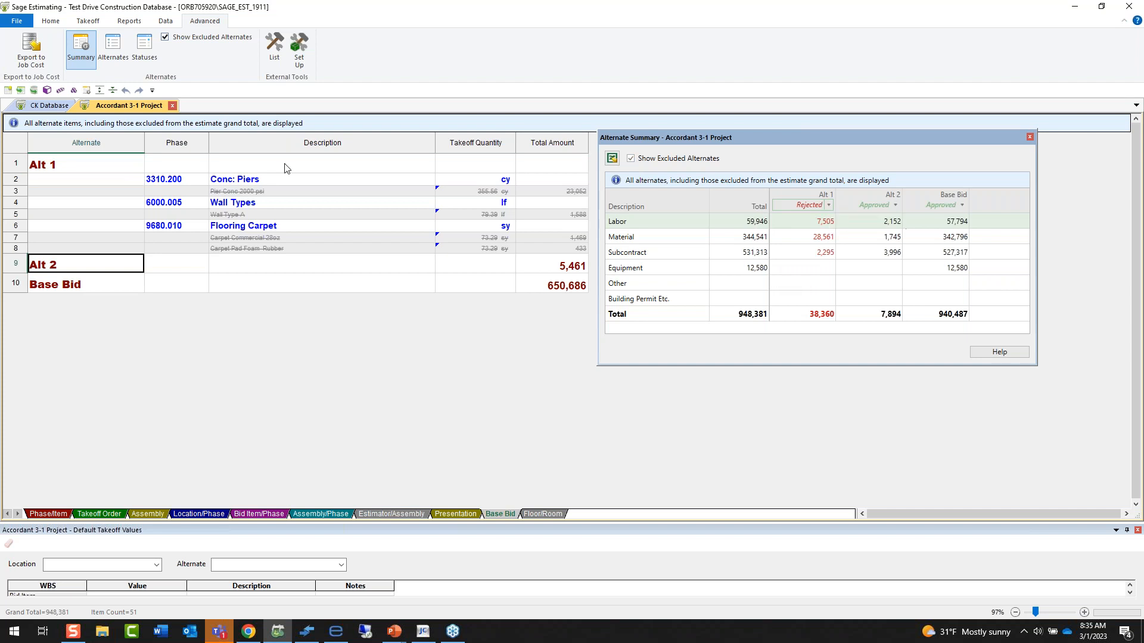
Open the estimate's Totals below the Alternate Summary and review them from the Labor line down.
click(49, 24)
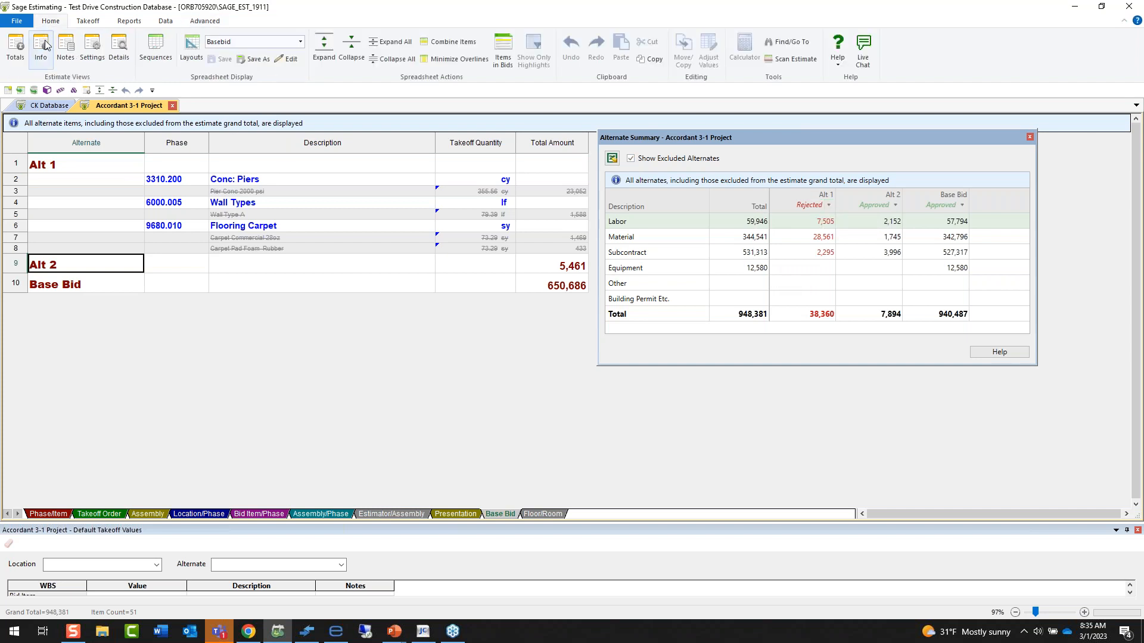
click(16, 49)
drag(572, 276, 514, 323)
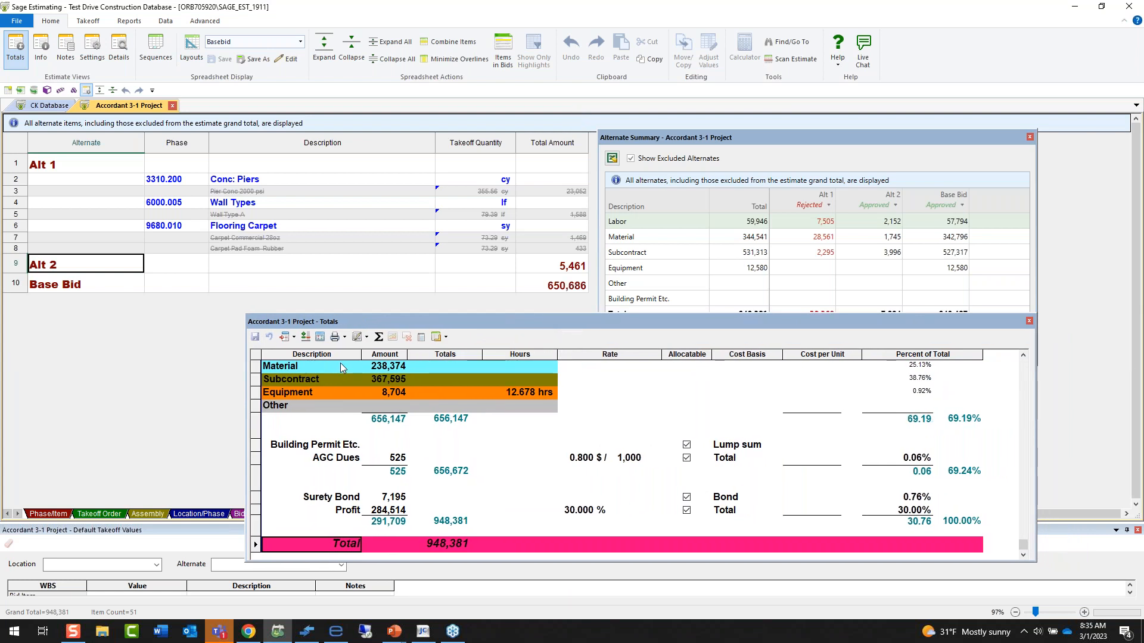
scroll(316, 372, up, 1)
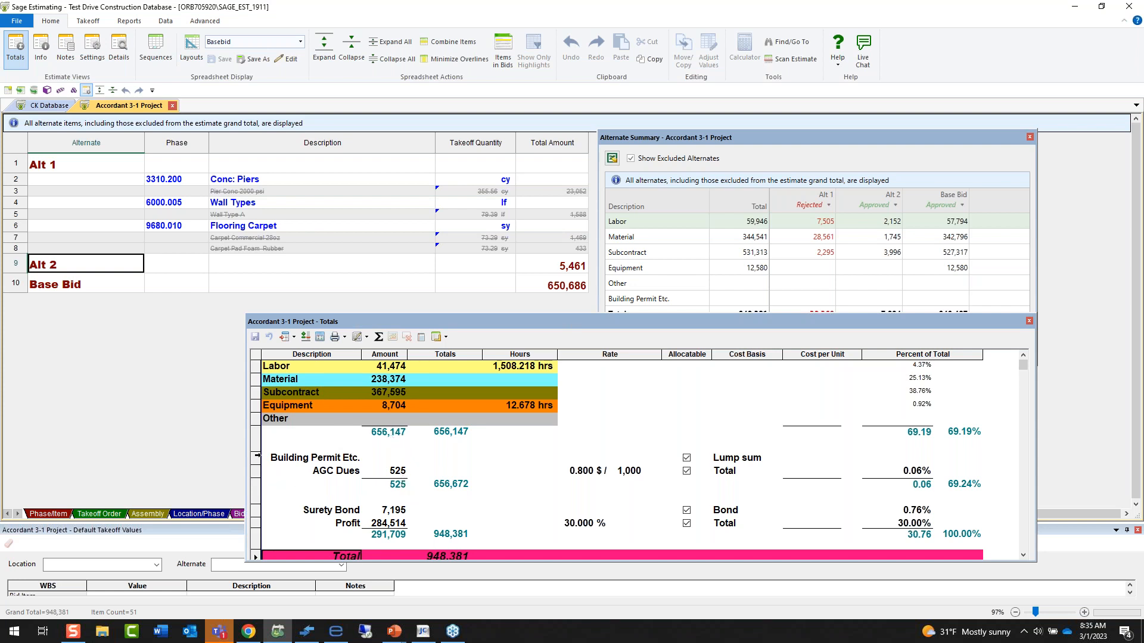
Open the addon settings of the Building Permit Etc. line in the Totals.
click(256, 458)
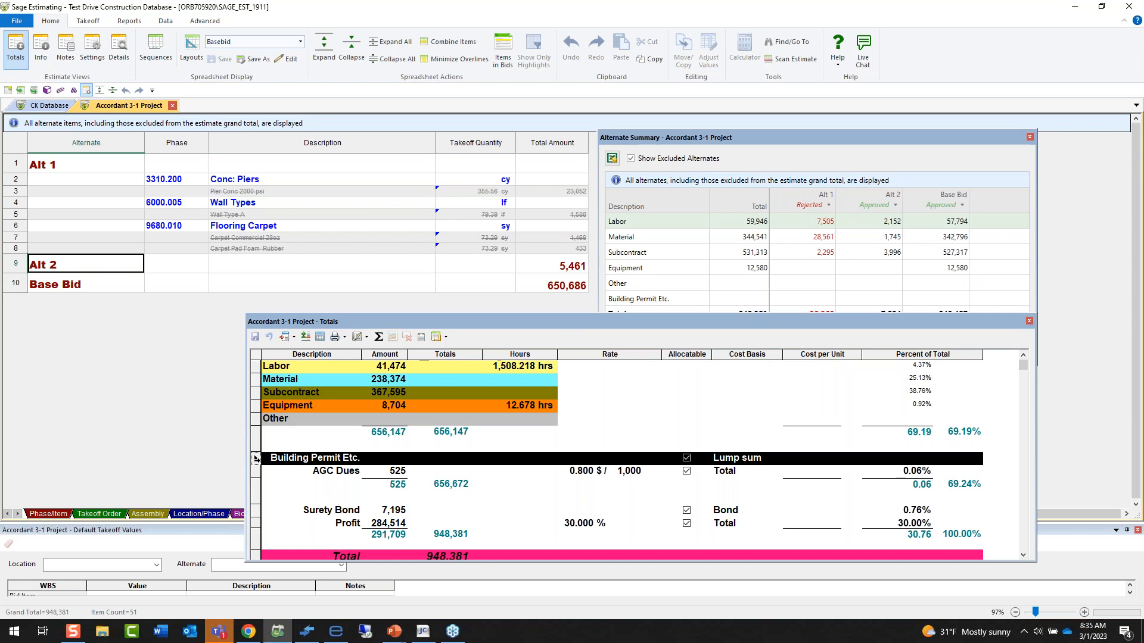
right_click(256, 459)
click(307, 500)
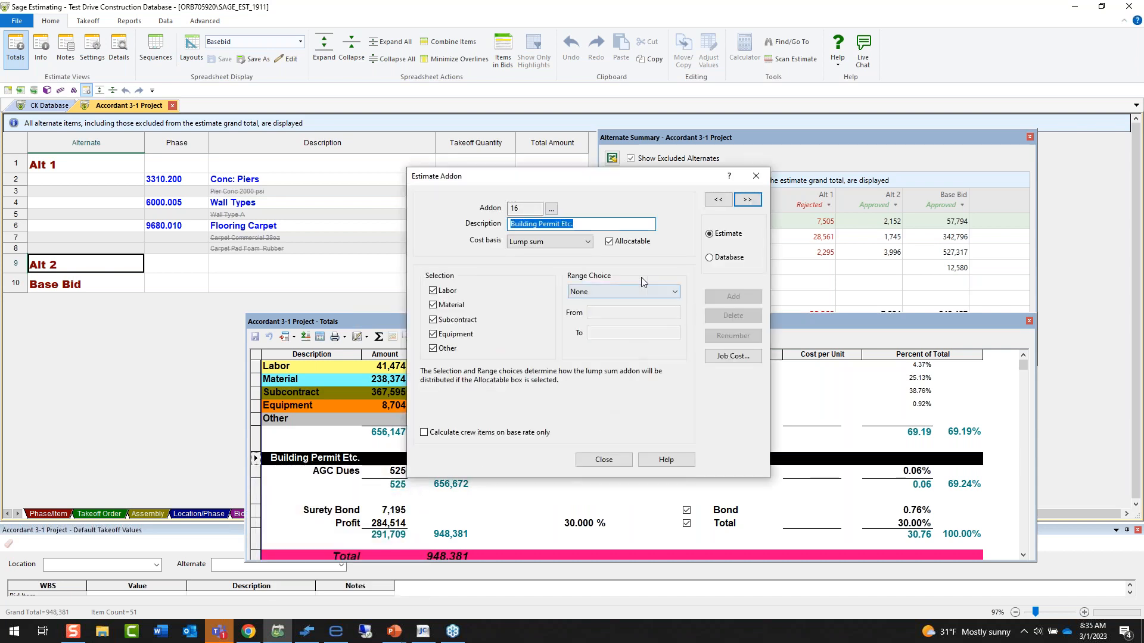
Try the Total cost basis with a dollar rate for the Building Permit Etc. addon, check the range choices, and discard the changes.
click(569, 245)
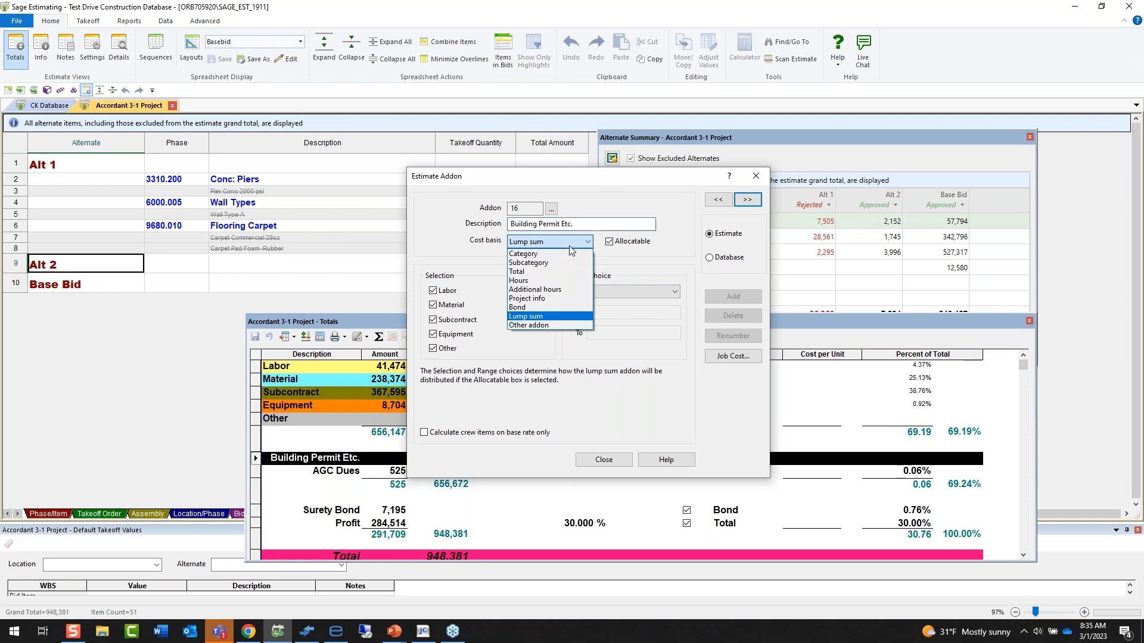
click(557, 274)
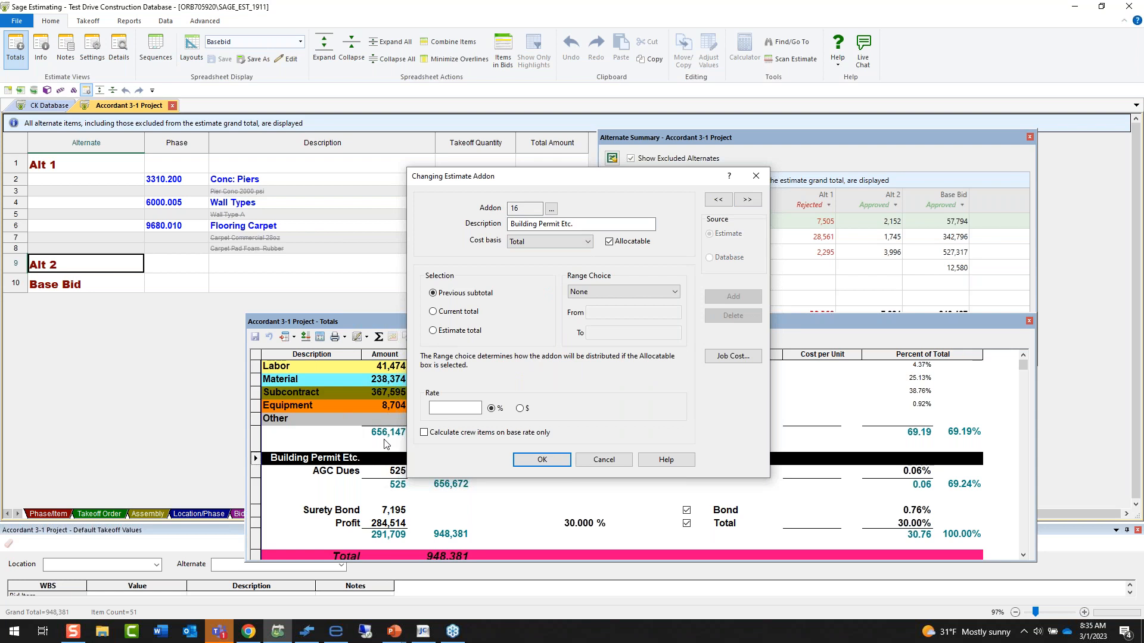
click(444, 408)
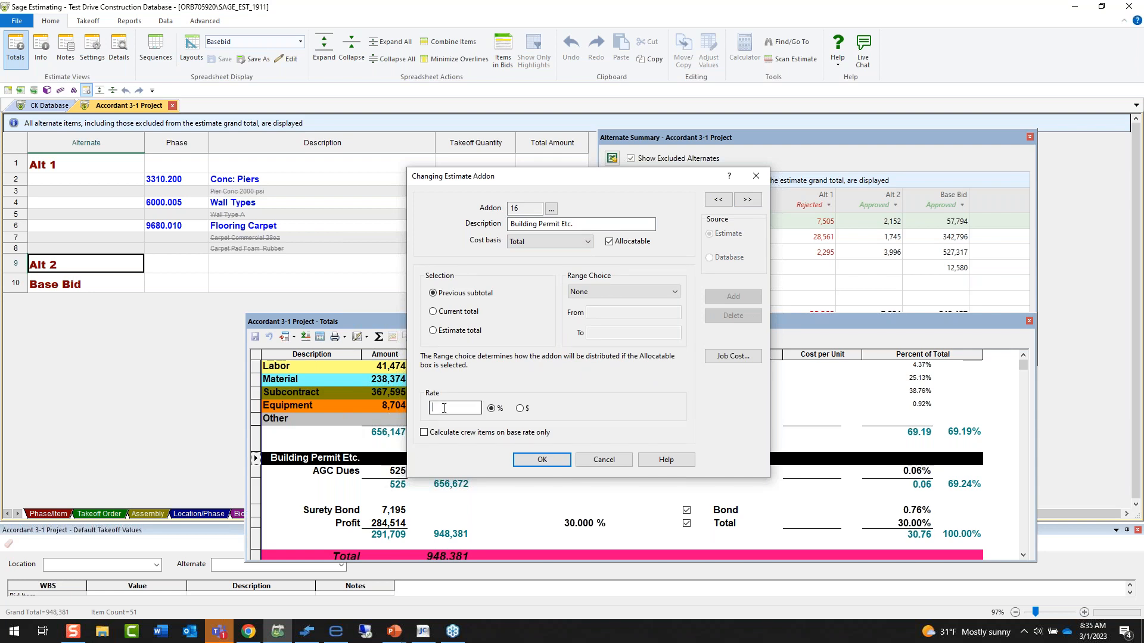
click(520, 409)
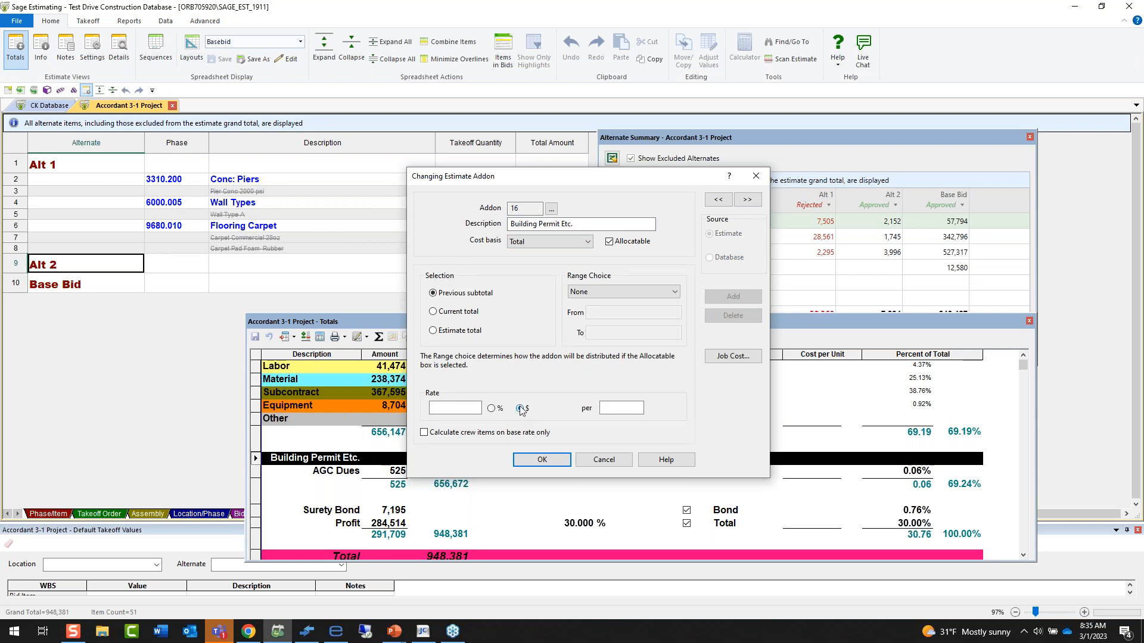
click(620, 291)
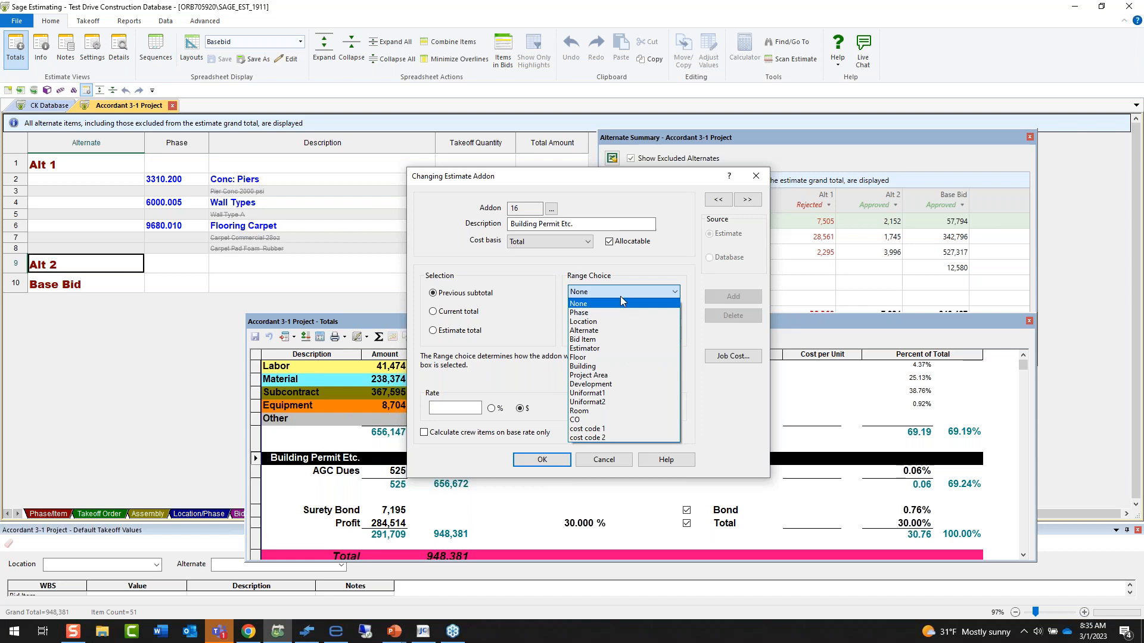
click(620, 460)
click(620, 461)
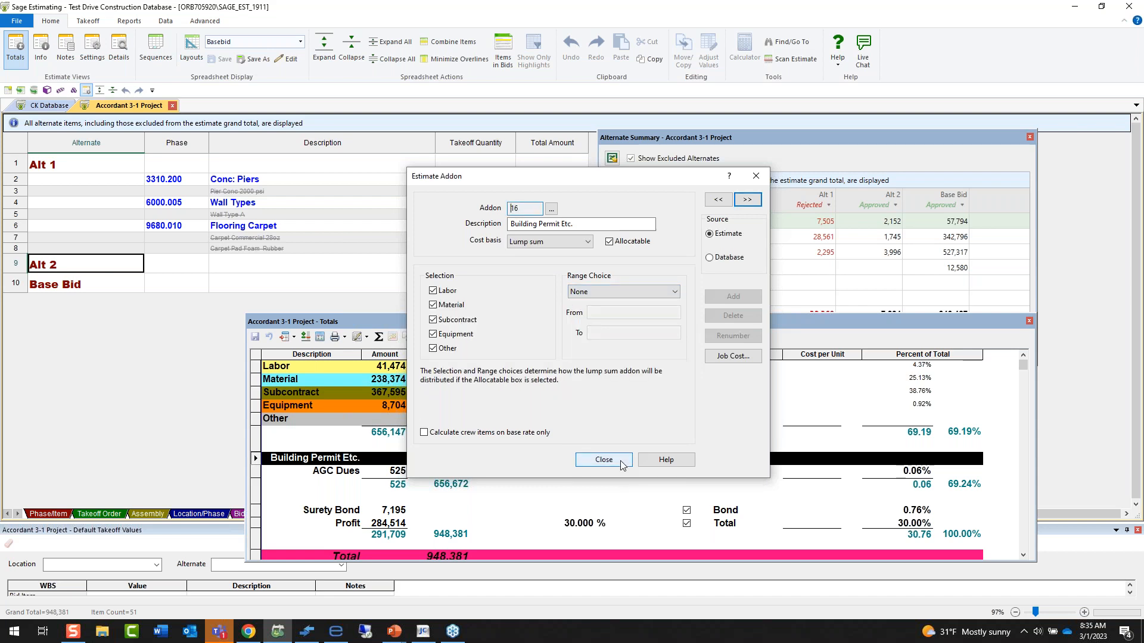
Try the Bond cost basis for the same addon to view its bond table, discard it, and leave the addon settings.
click(540, 243)
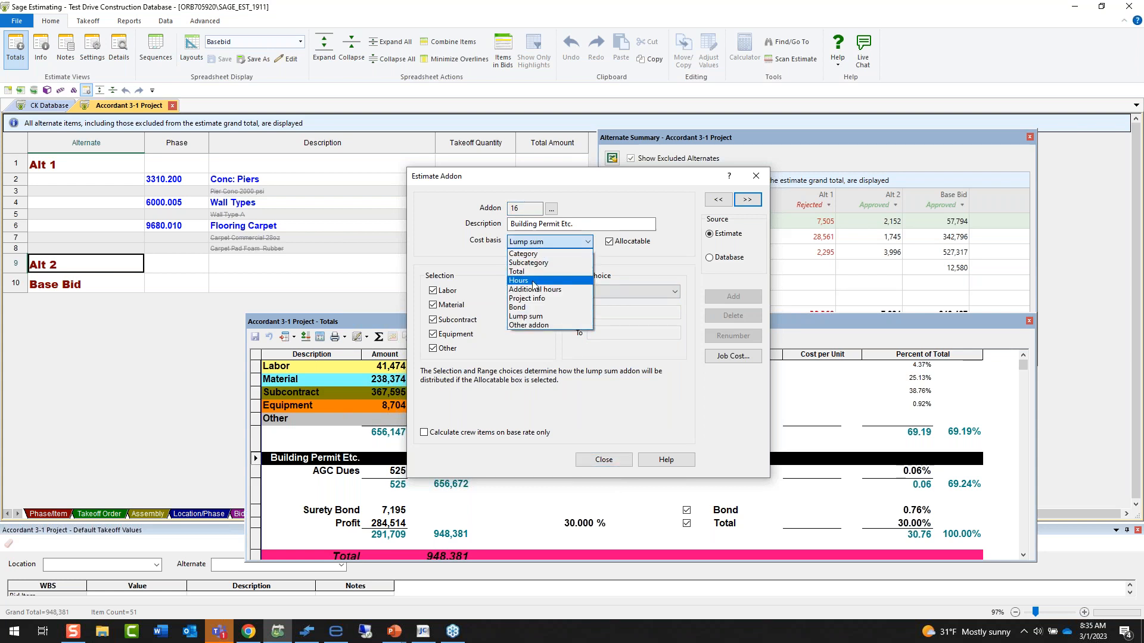
click(530, 308)
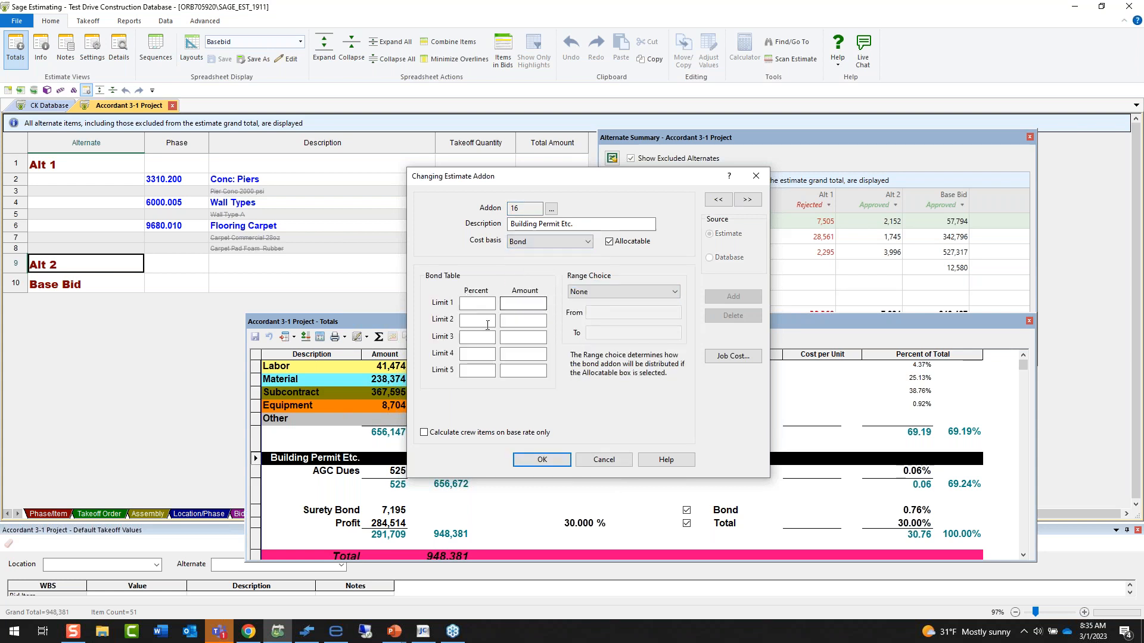
click(601, 462)
click(601, 461)
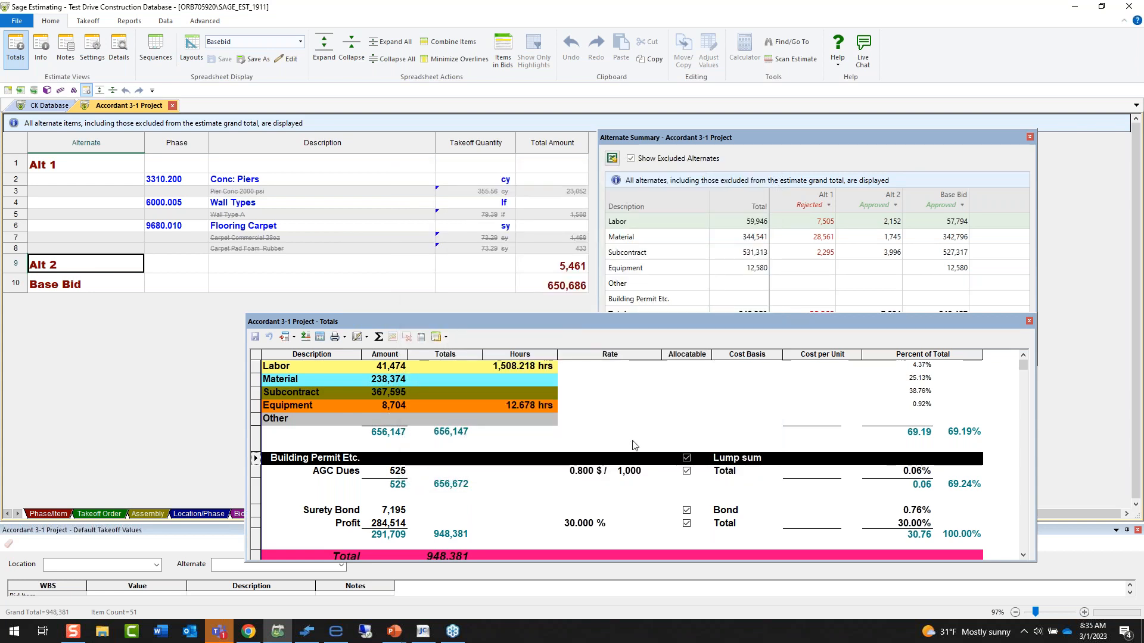
Look through the totals page templates without applying one, and reposition the Totals window below the Alternate Summary.
click(446, 338)
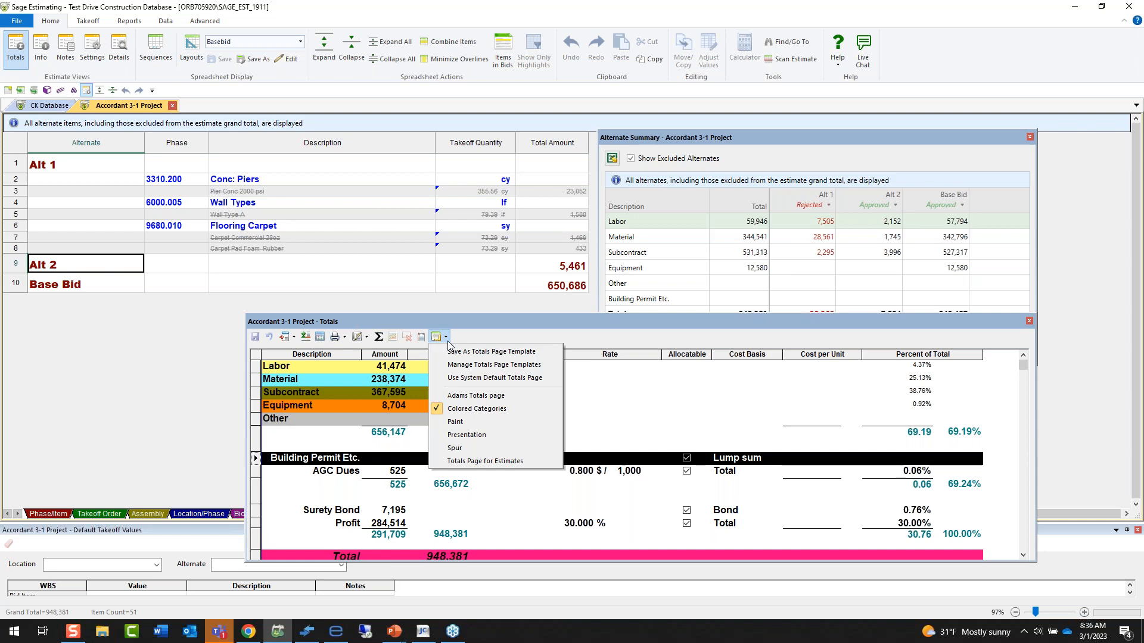
click(454, 461)
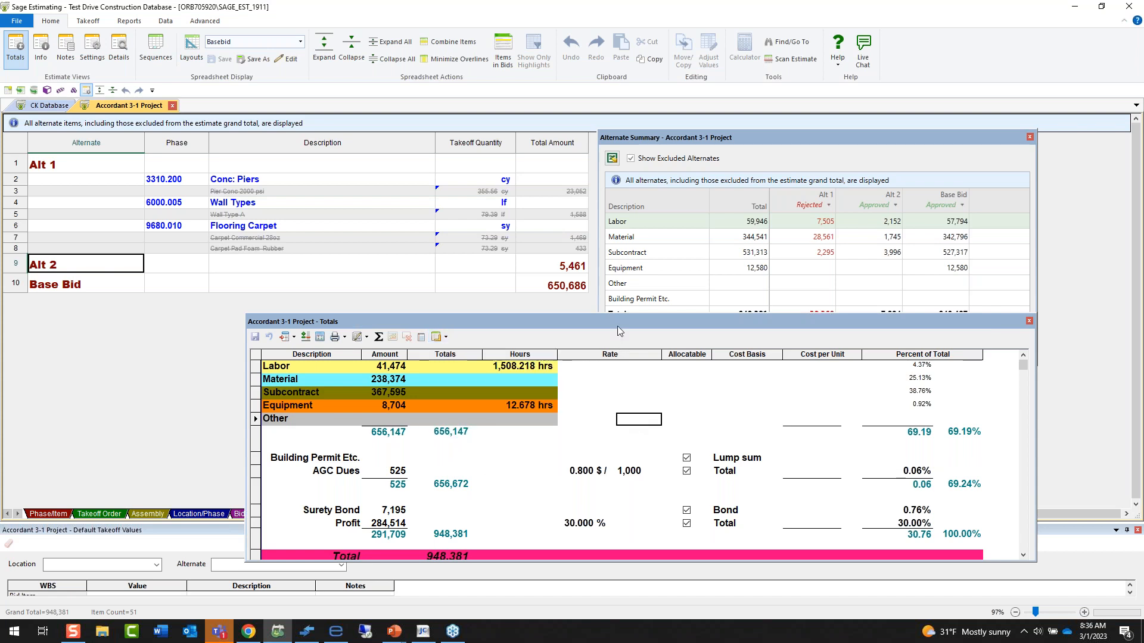
drag(617, 326, 834, 338)
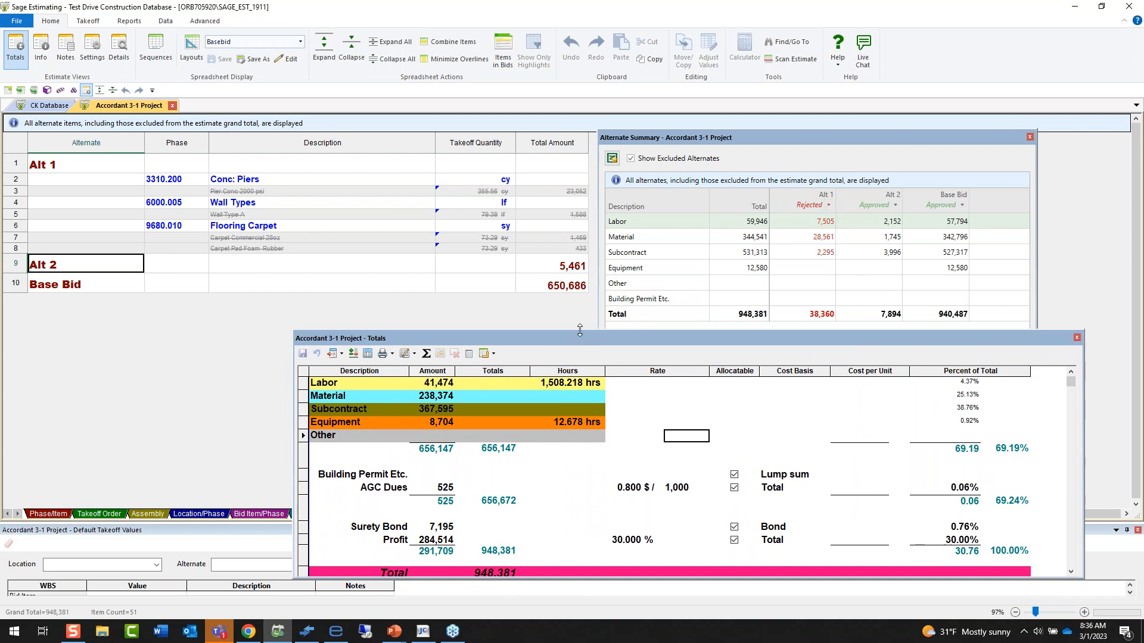
drag(582, 341, 583, 328)
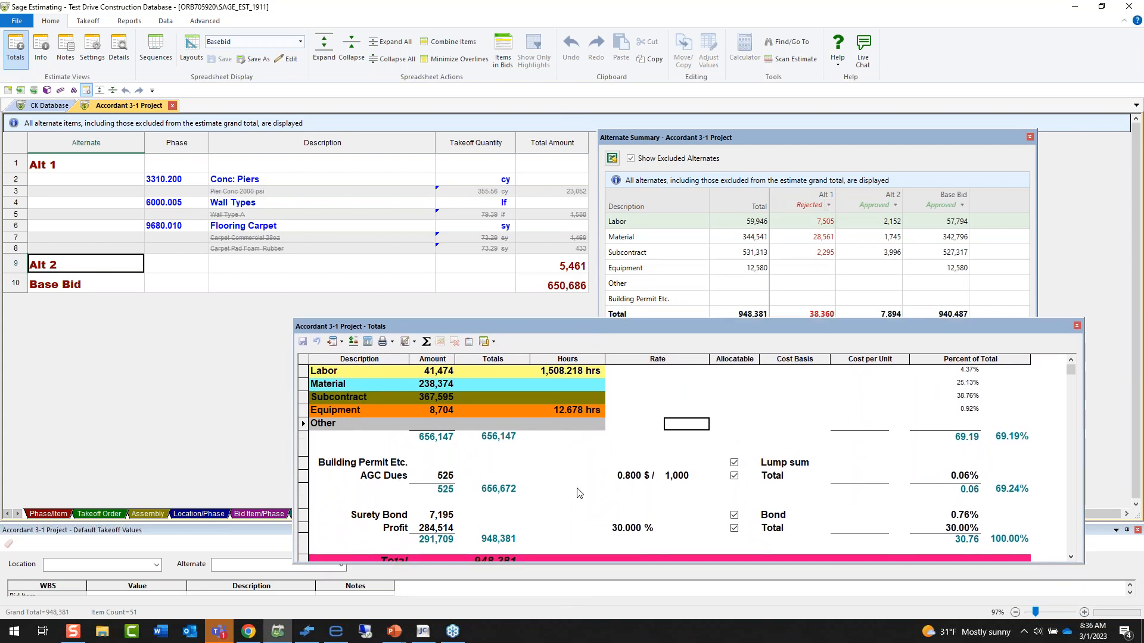
Show the Total line of the Totals and set the status of Alt 1 to Approved.
scroll(578, 493, down, 1)
click(487, 551)
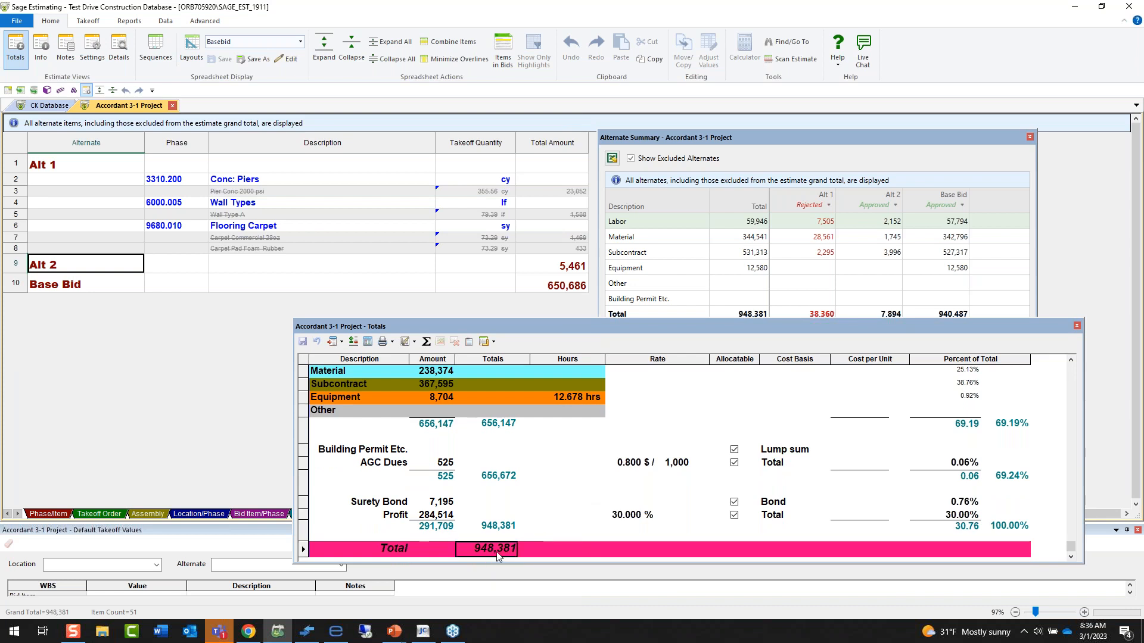
click(827, 205)
click(810, 219)
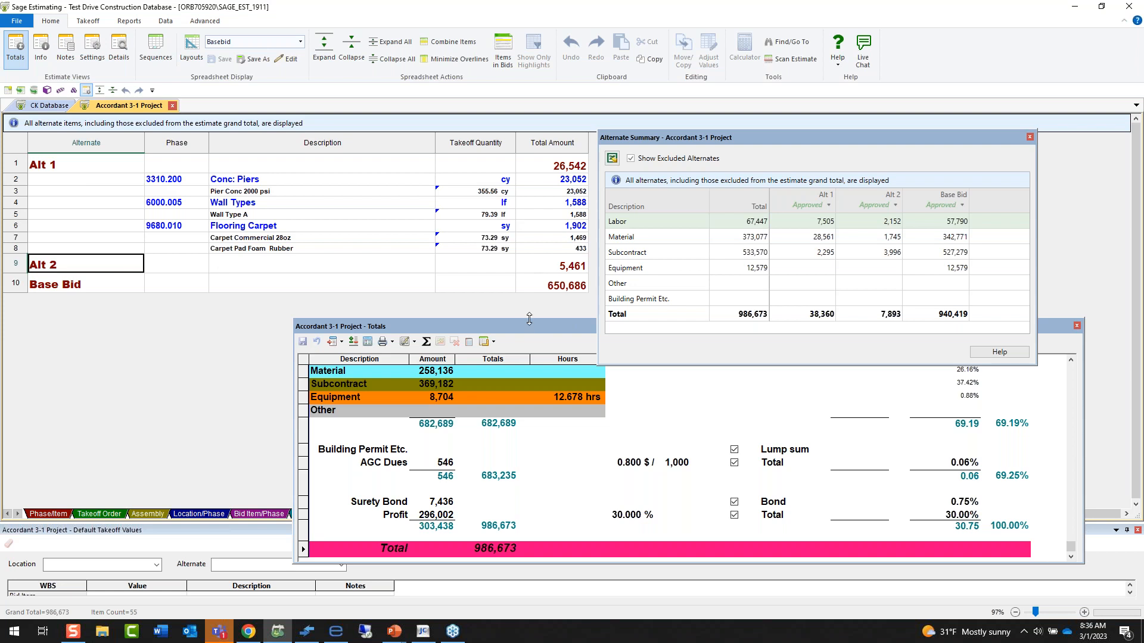
Close the Alternate Summary and expand the estimate in the Phase/Item sort view.
drag(529, 319, 385, 278)
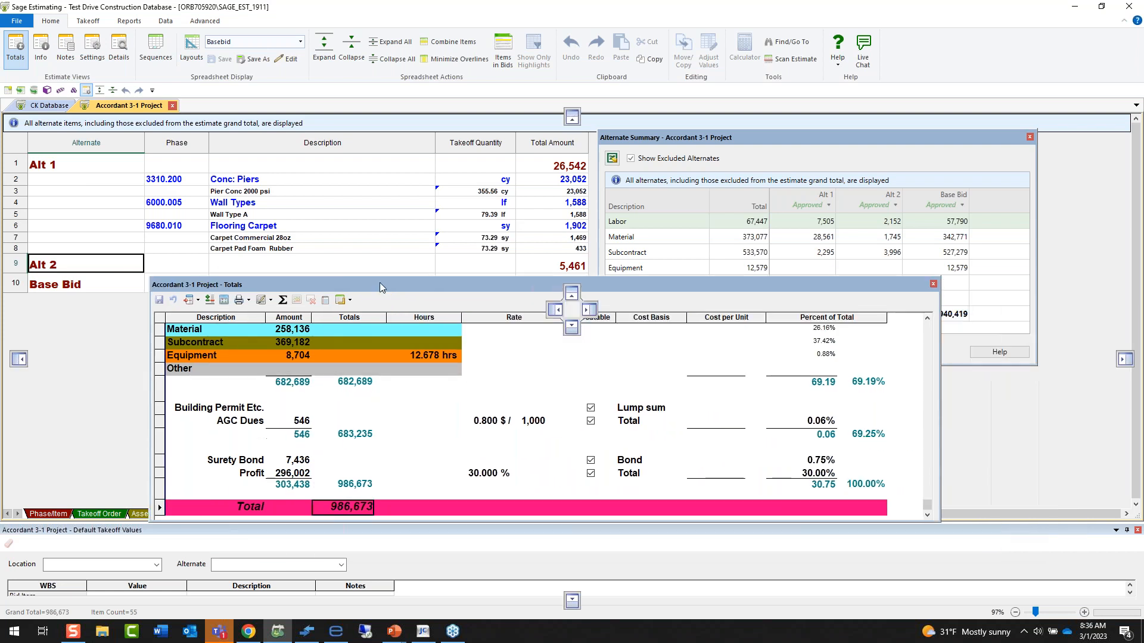
click(1029, 138)
click(57, 514)
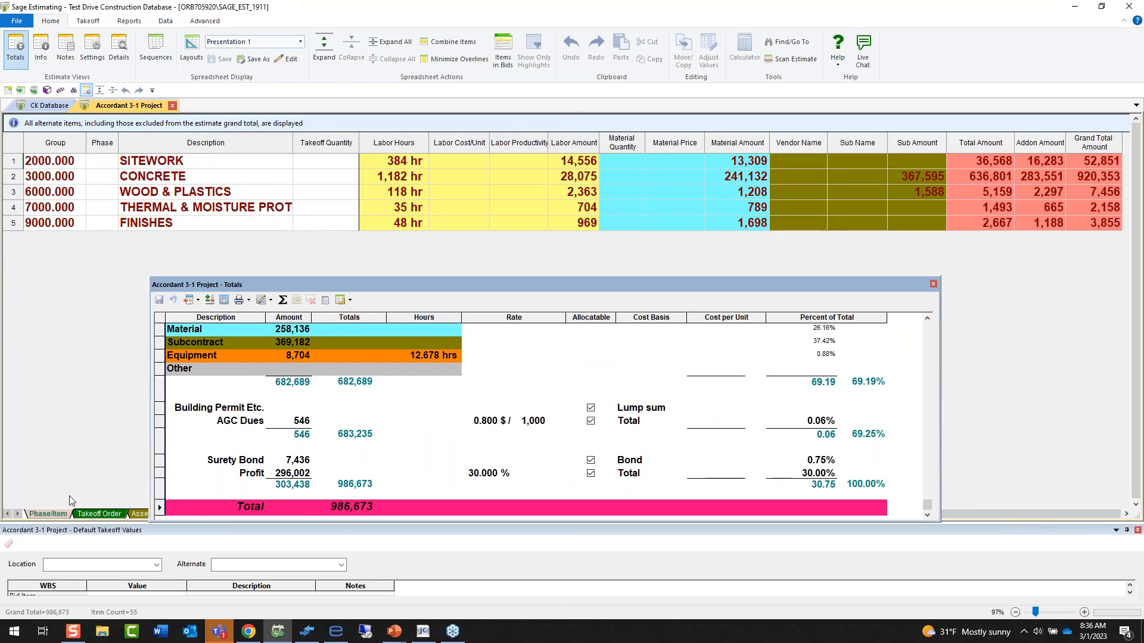
click(325, 48)
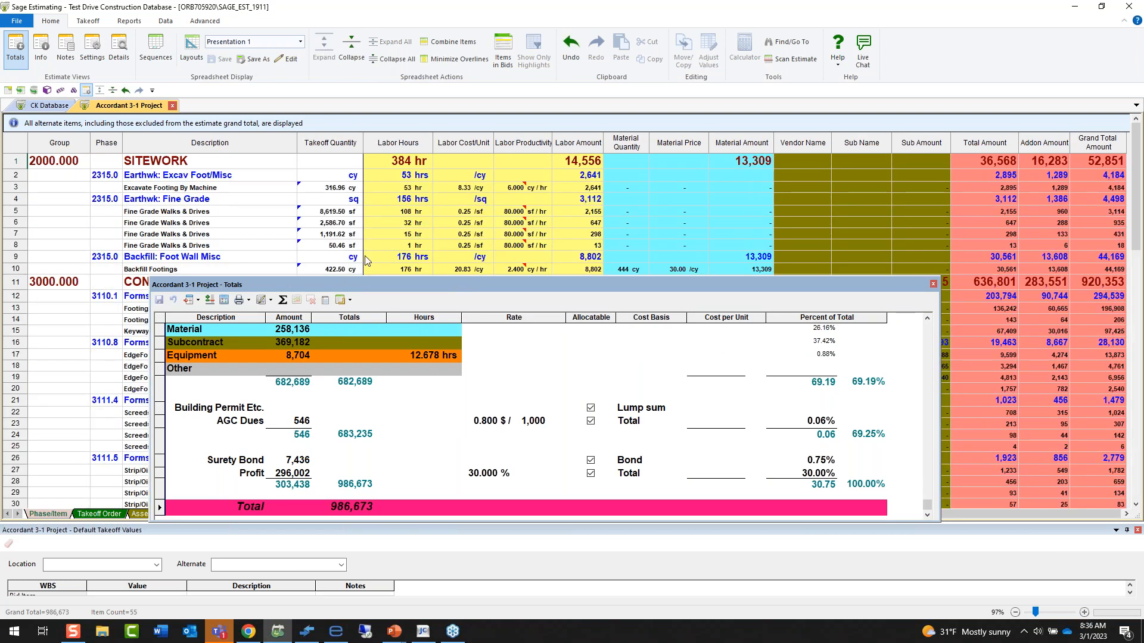
Move the Totals window higher and enlarge it to fit every line from Labor to Total.
scroll(409, 365, up, 1)
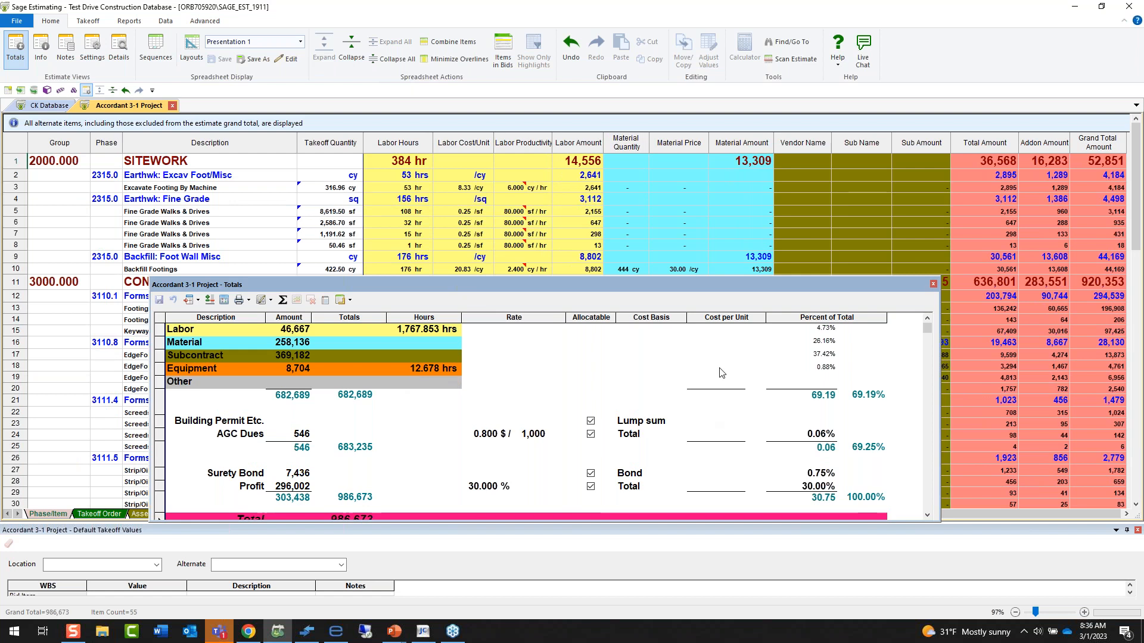
drag(650, 288, 621, 233)
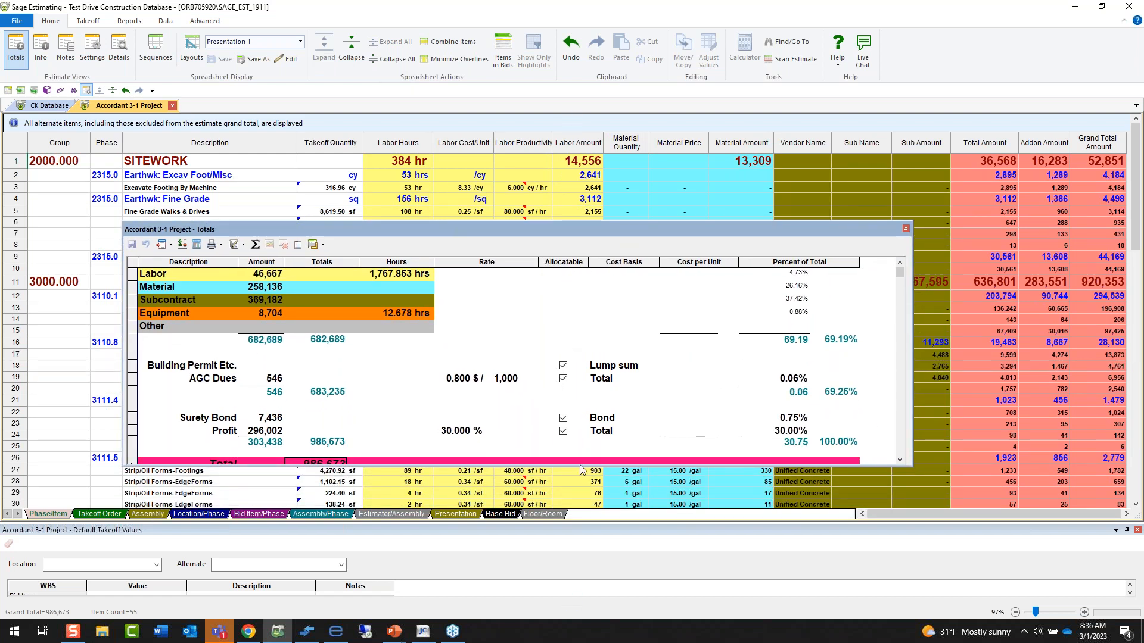
drag(579, 465, 581, 480)
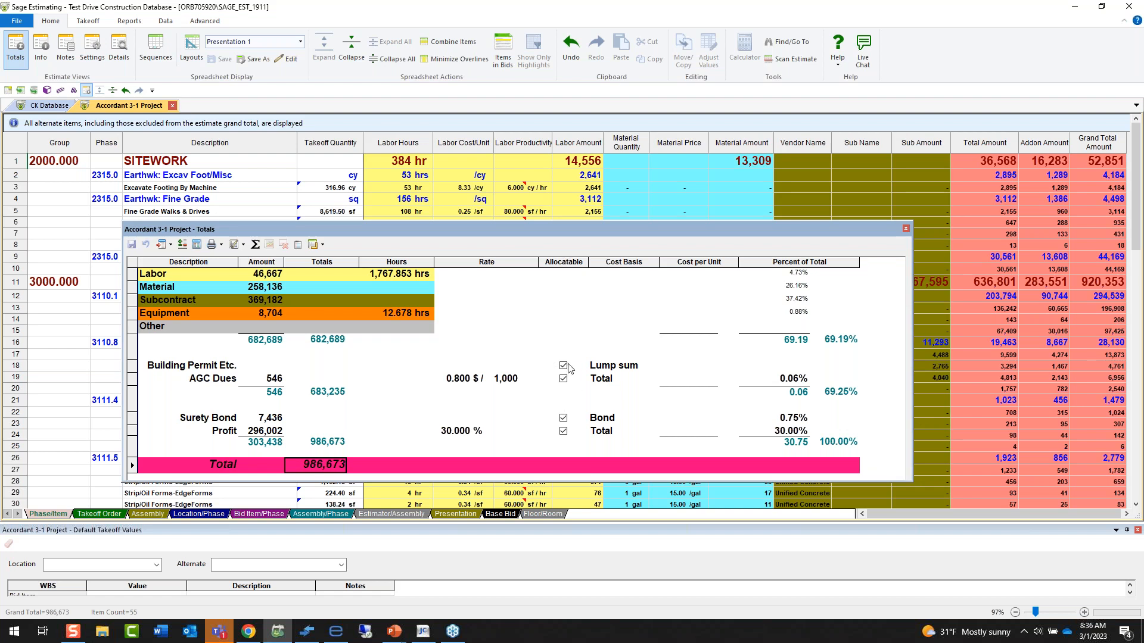
Highlight the Total Amount, Addon Amount and Grand Total Amount columns in turn, and view the addon details of the SITEWORK group.
click(987, 146)
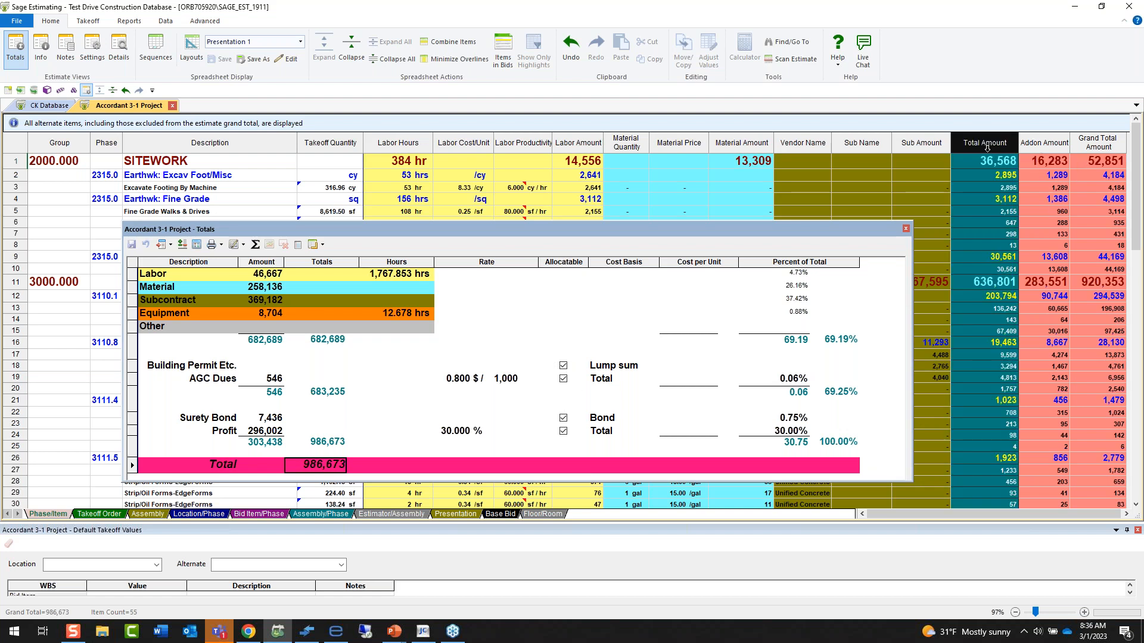
click(1055, 143)
click(1089, 143)
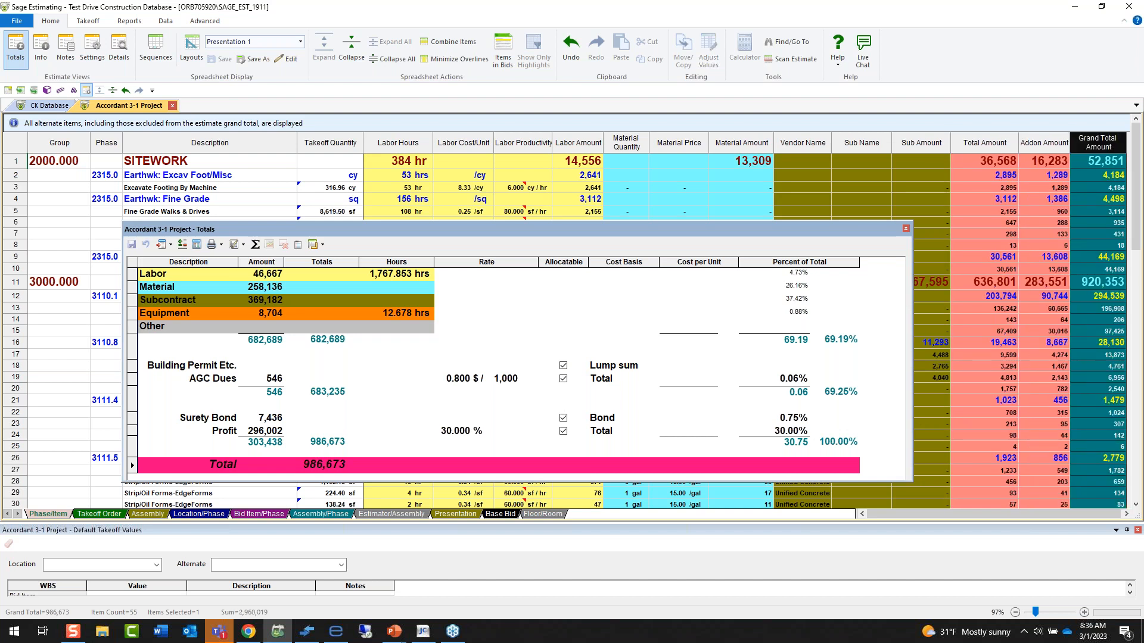
right_click(1046, 162)
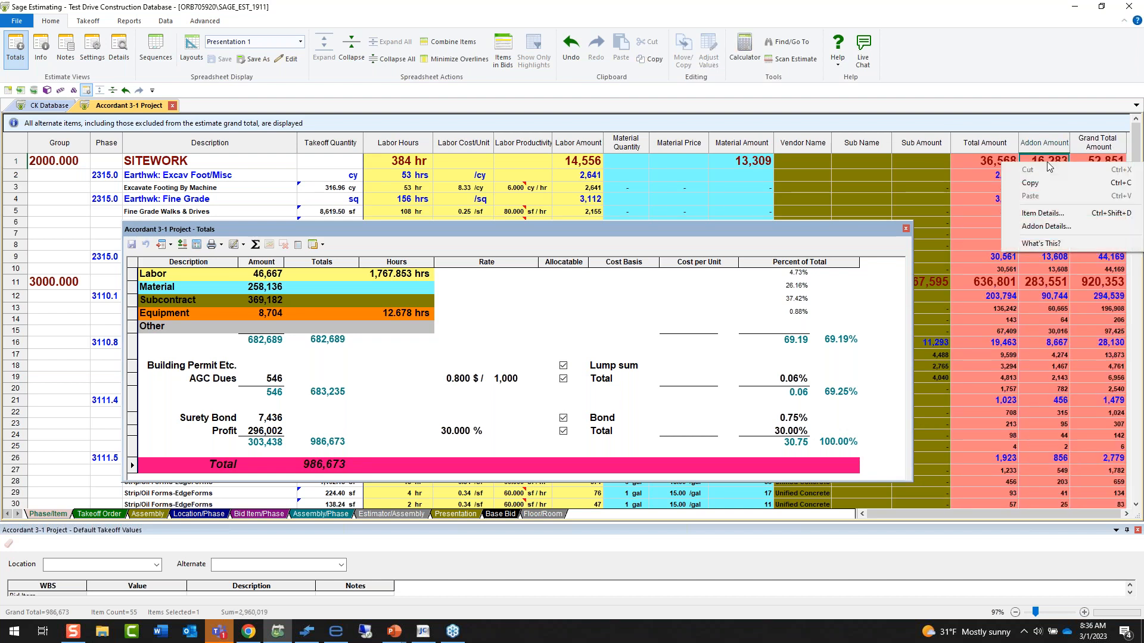
click(1046, 226)
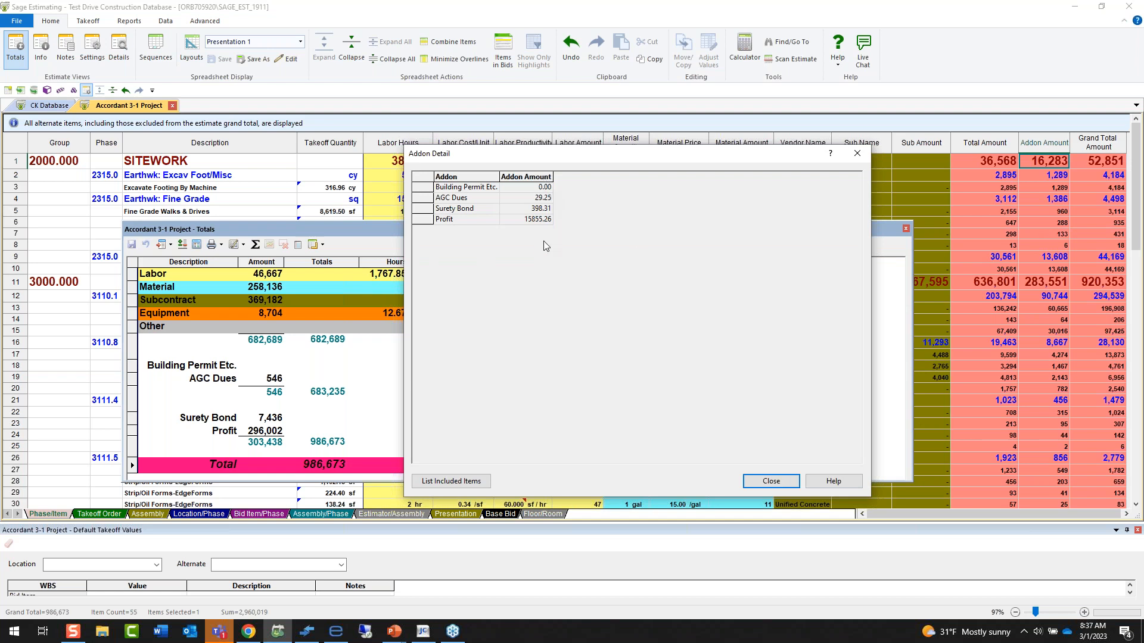
click(861, 158)
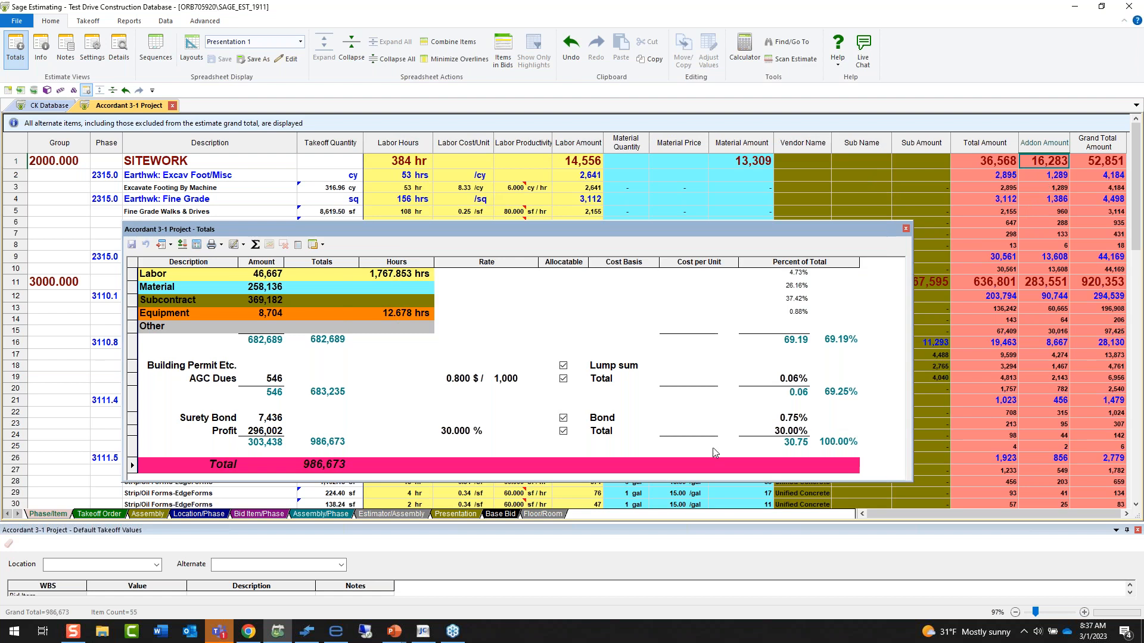
Make Building Permit Etc., AGC Dues, Surety Bond and Profit non-allocatable and save the Totals.
click(562, 365)
click(562, 378)
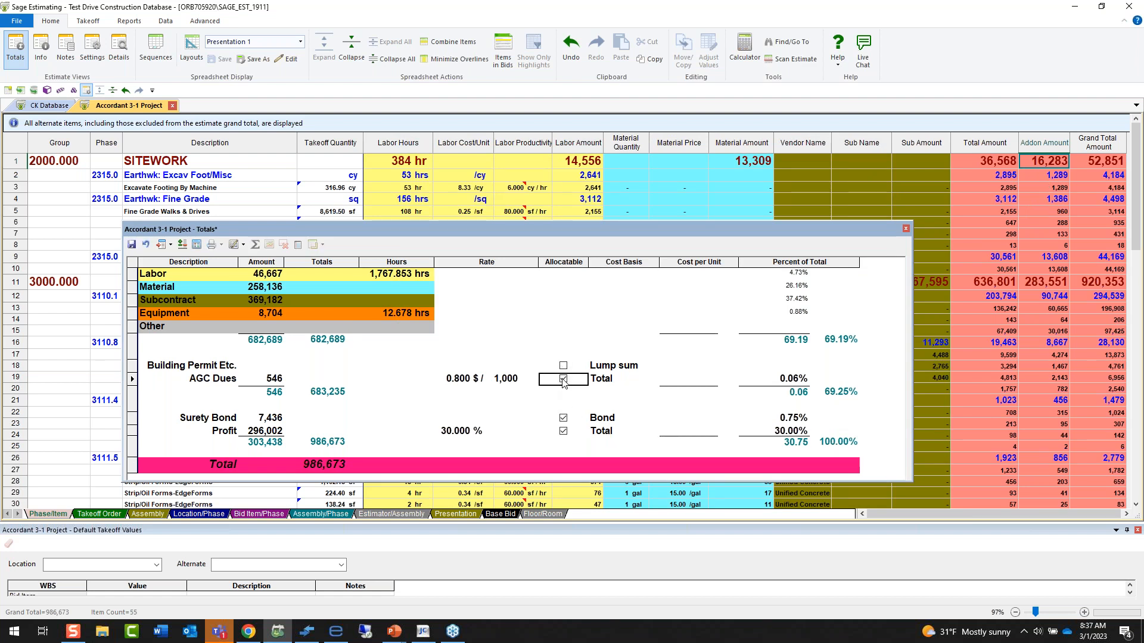
click(563, 417)
click(563, 431)
click(131, 244)
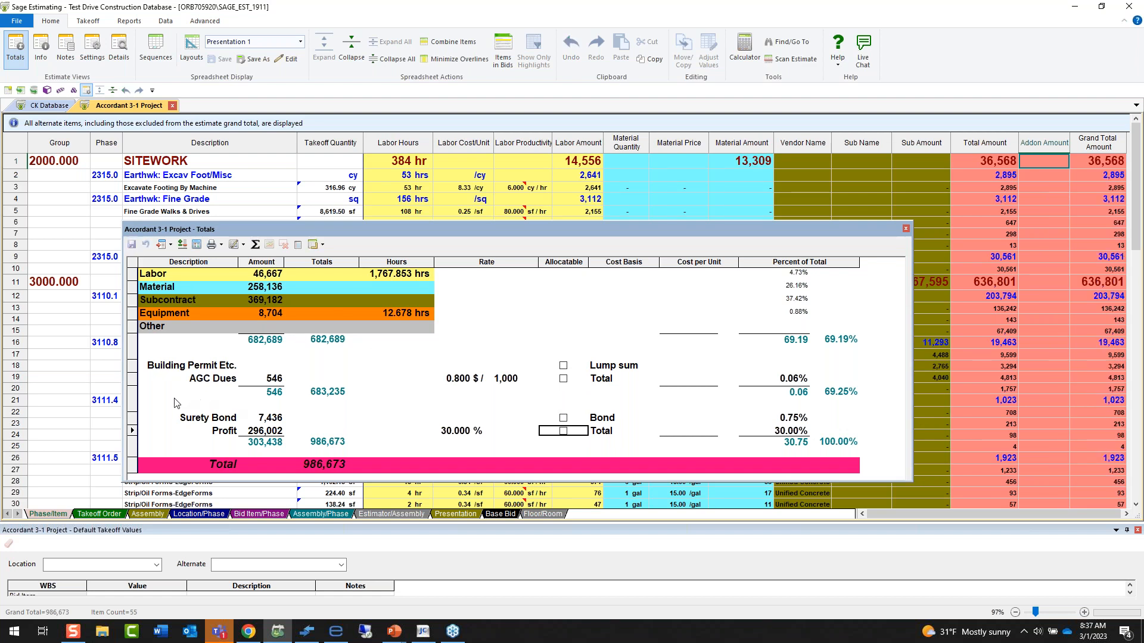
Check the job cost phase and category options in the AGC Dues addon settings, leaving them empty.
right_click(143, 381)
click(170, 415)
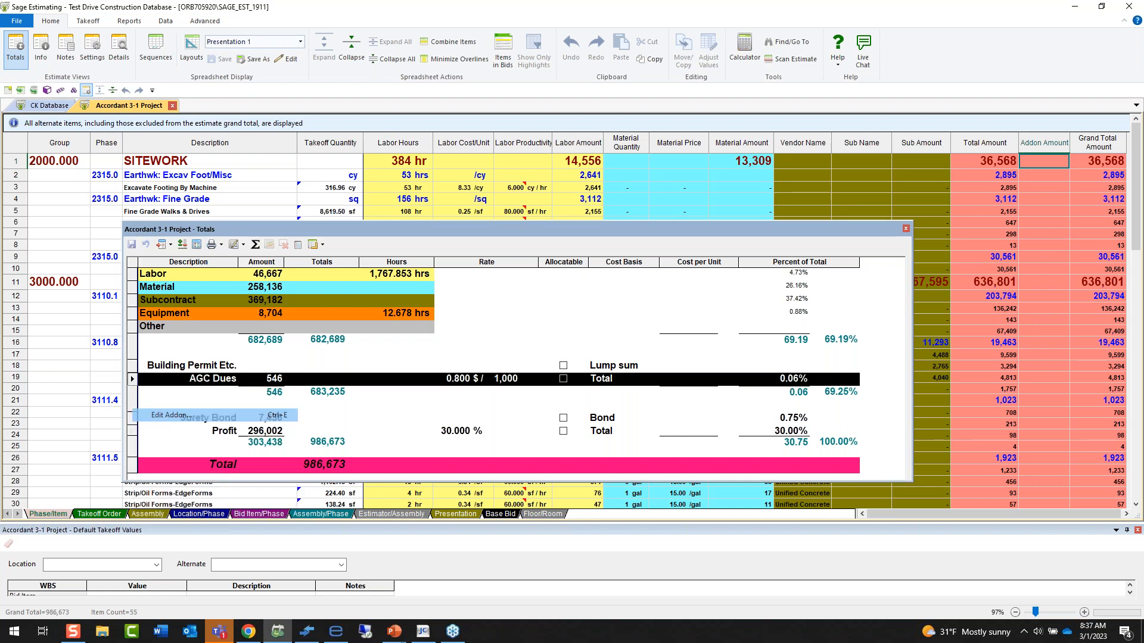
click(733, 356)
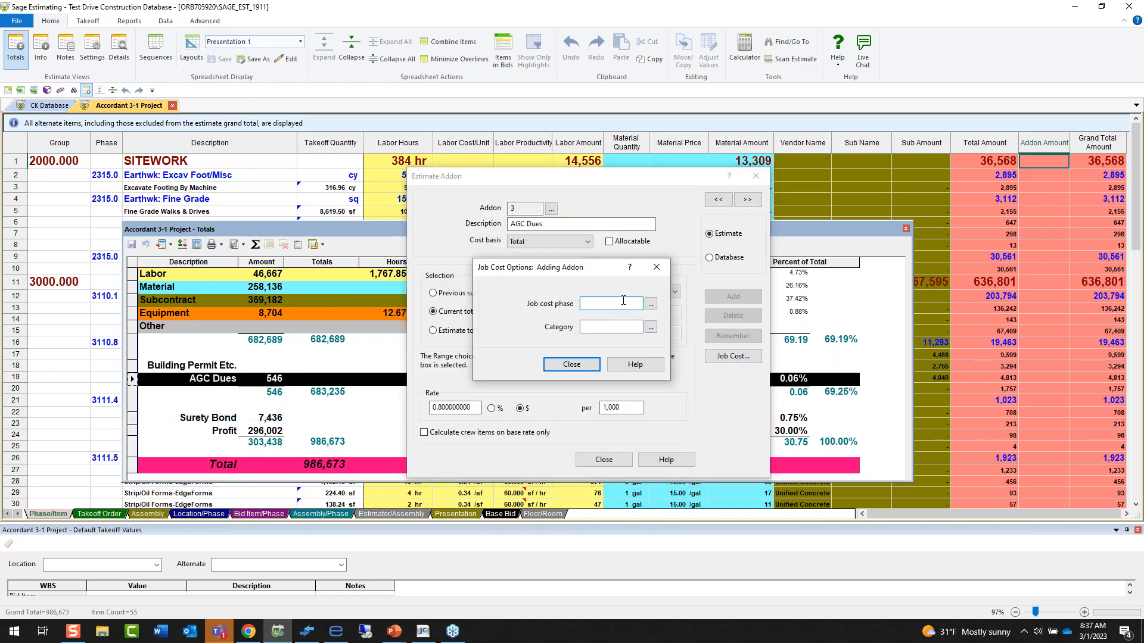
click(571, 365)
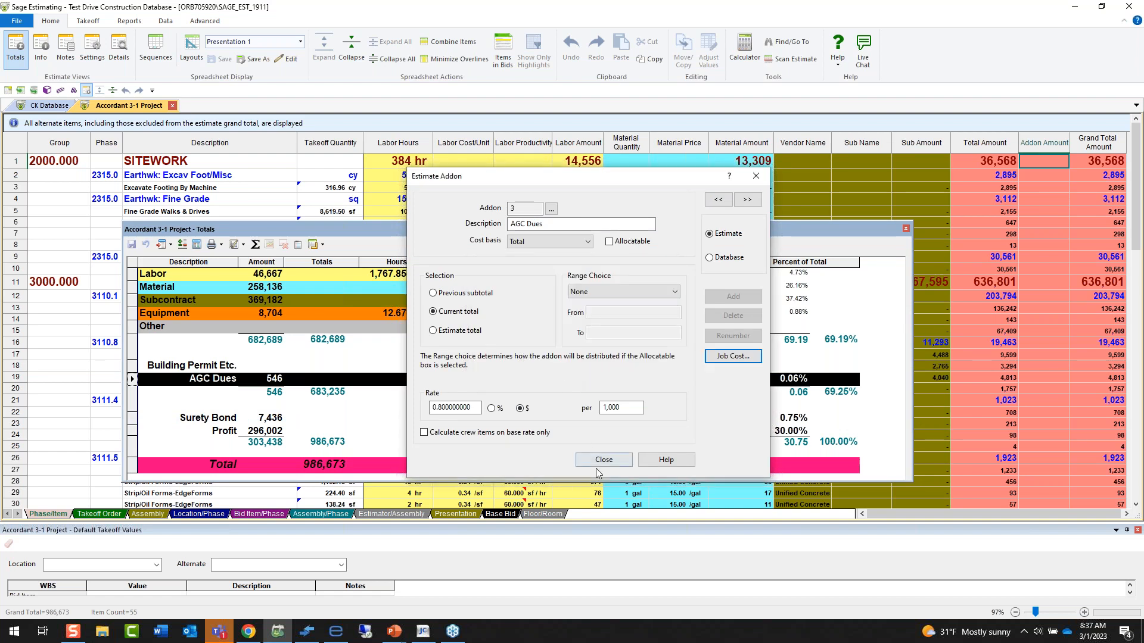
click(603, 460)
Make all four addons from Building Permit Etc. to Profit allocatable again and save the Totals.
click(563, 366)
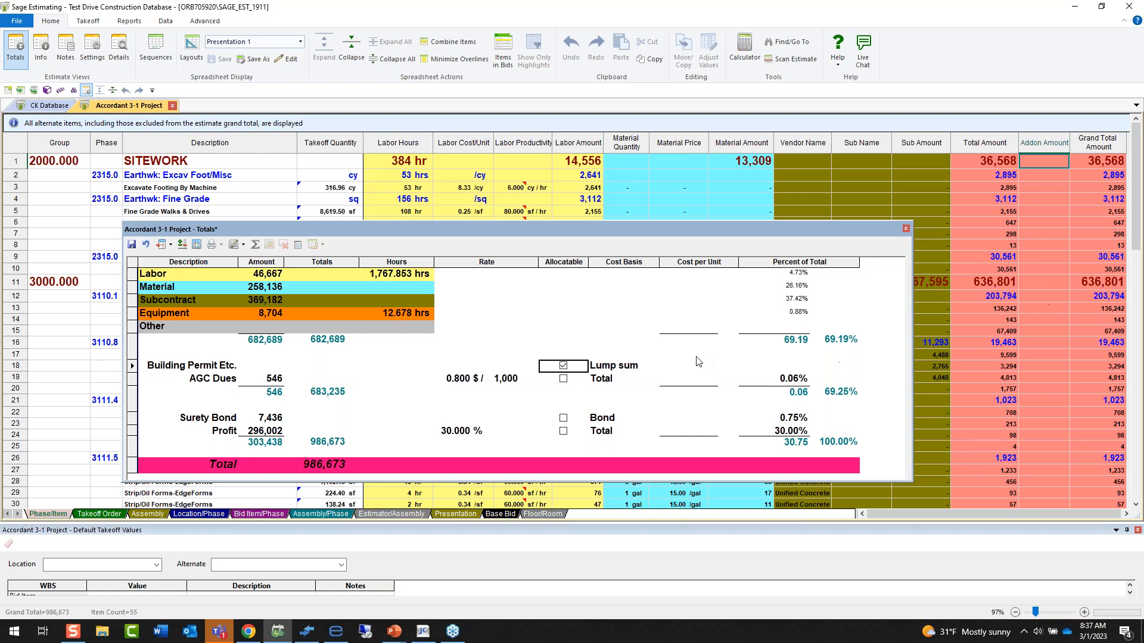
click(564, 379)
click(563, 418)
click(564, 431)
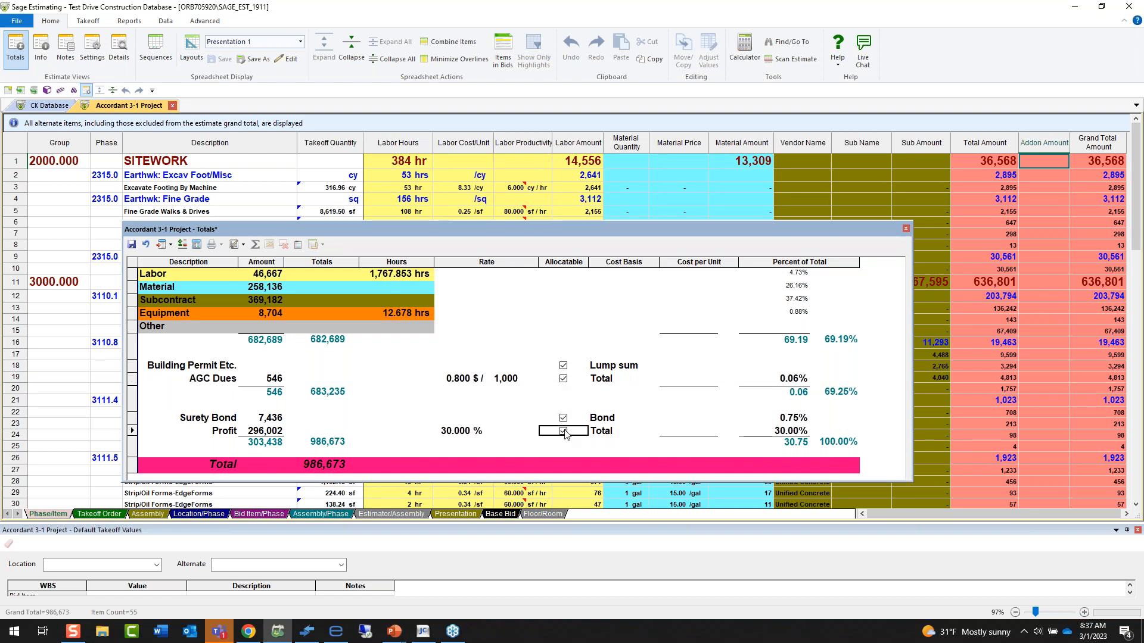
click(132, 245)
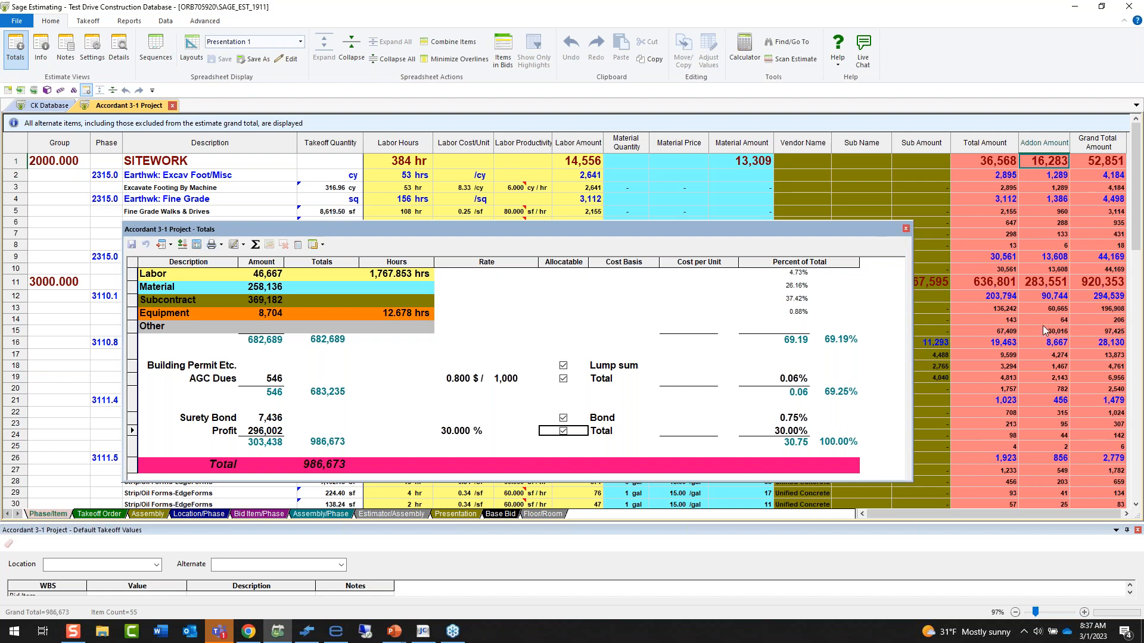
Close the Totals, show the estimate in the JC Report layout and highlight the Labor JC Phase codes of the sitework and concrete items.
click(905, 229)
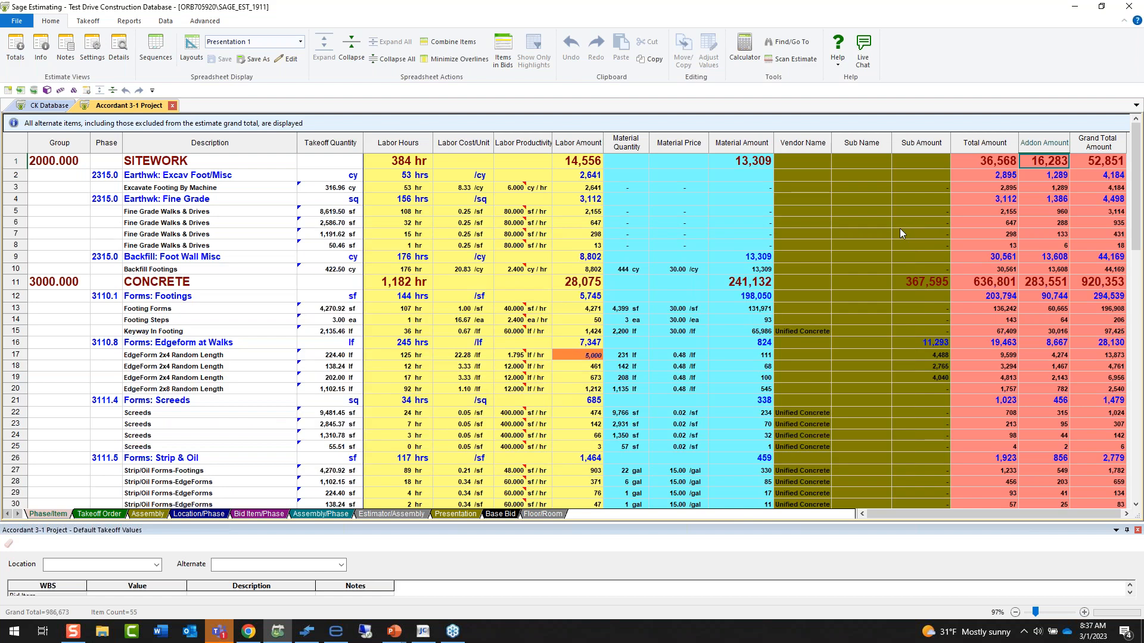
click(300, 41)
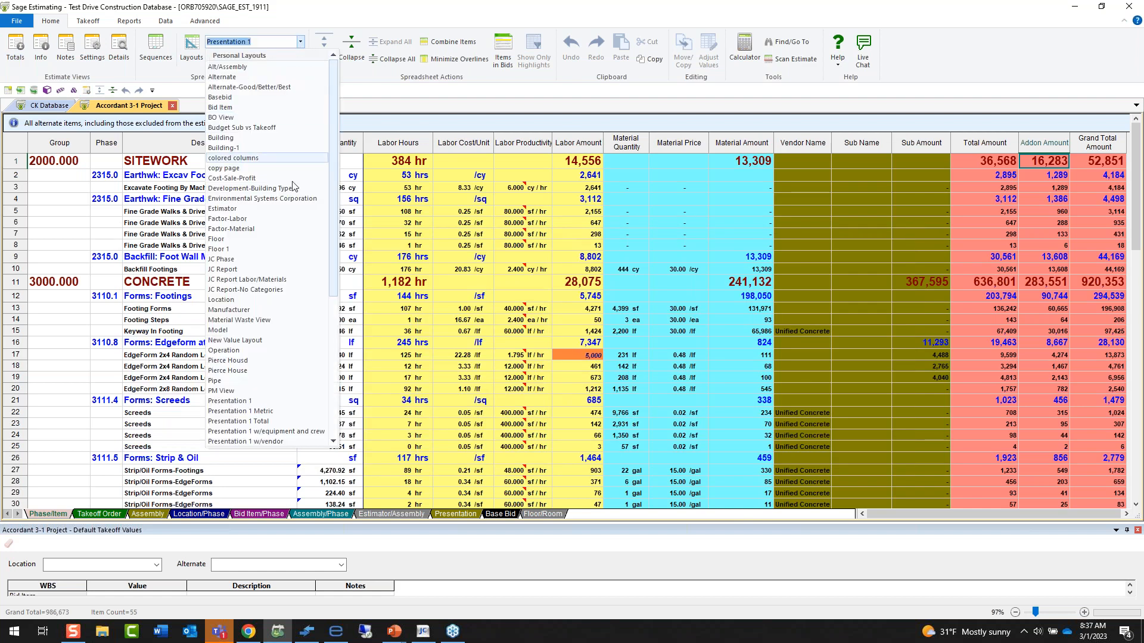
click(226, 269)
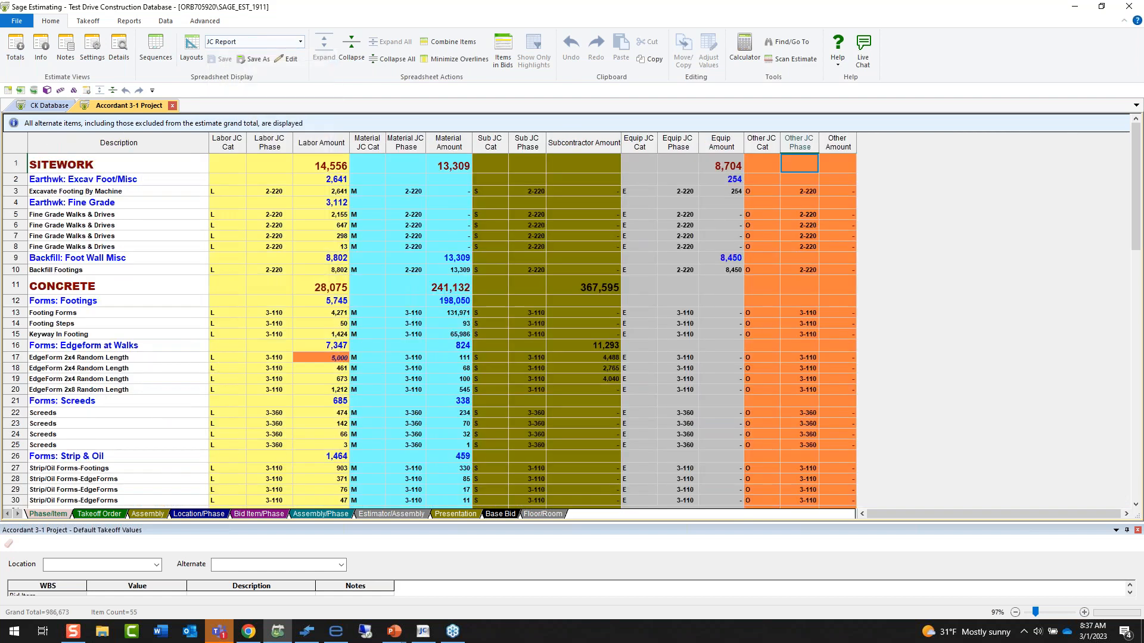
drag(271, 191, 277, 396)
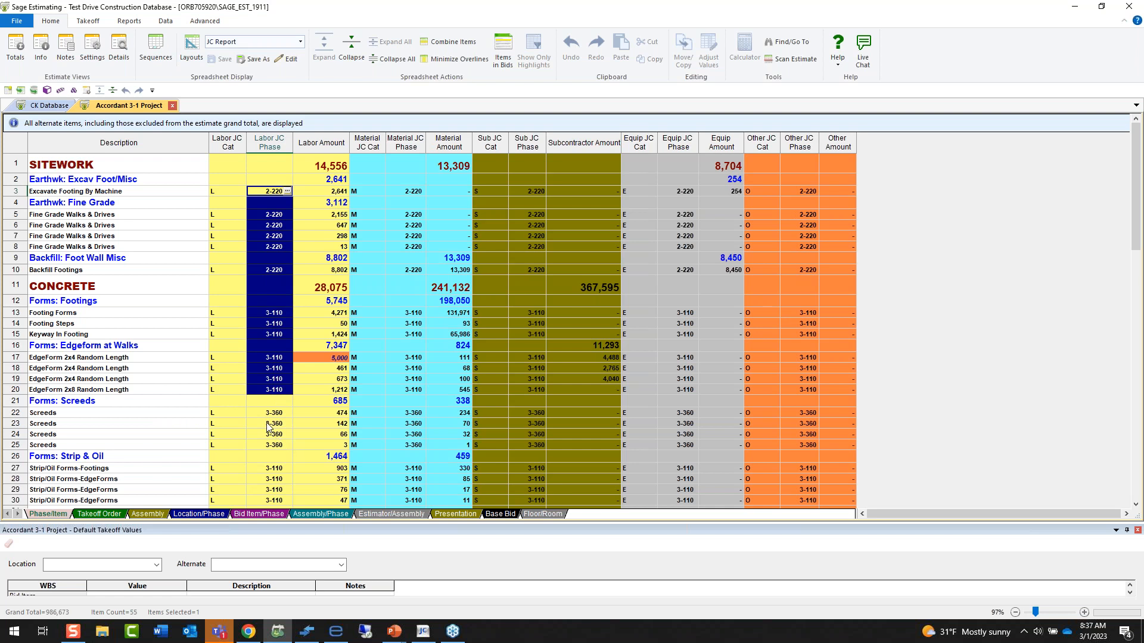
Start a job cost export of the estimate, keep the default job setup and turn on addon allocation.
click(216, 22)
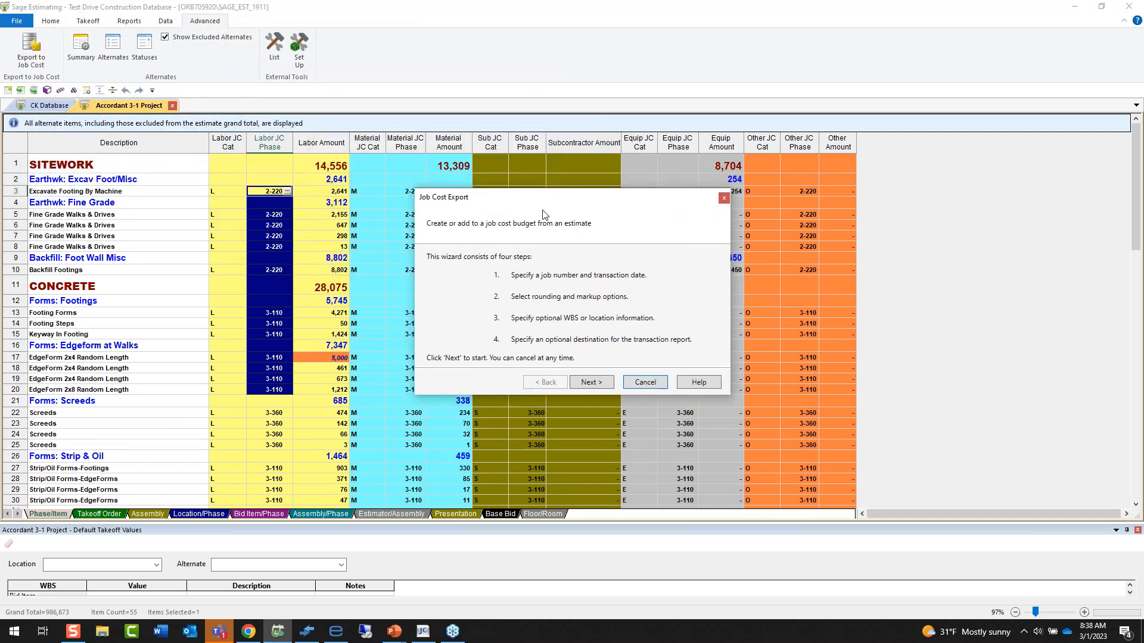
click(601, 386)
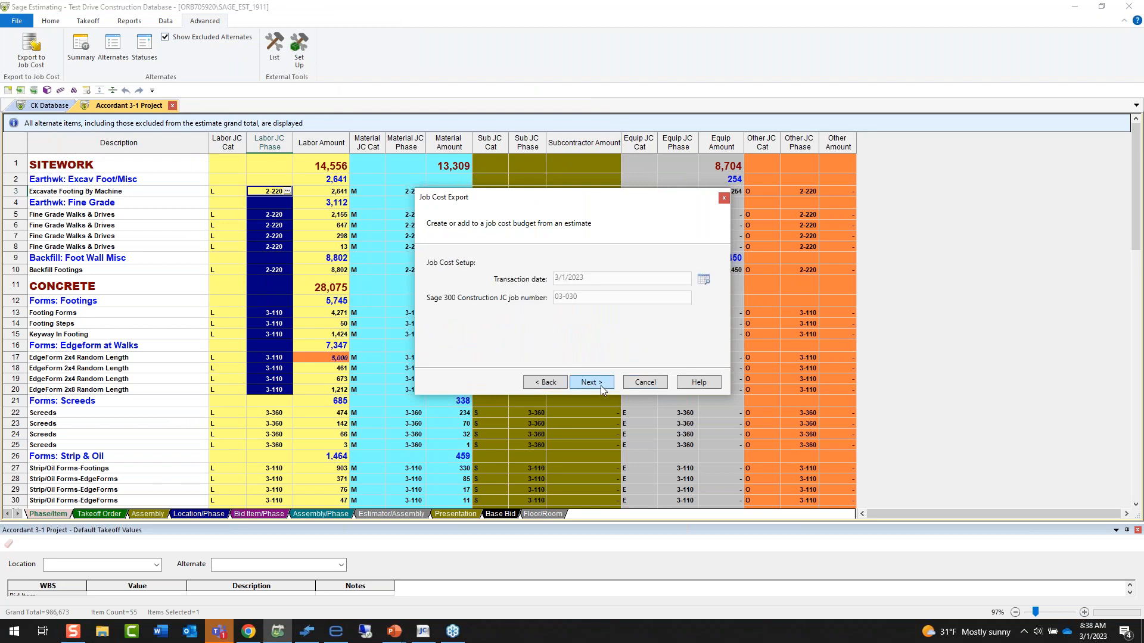
click(600, 386)
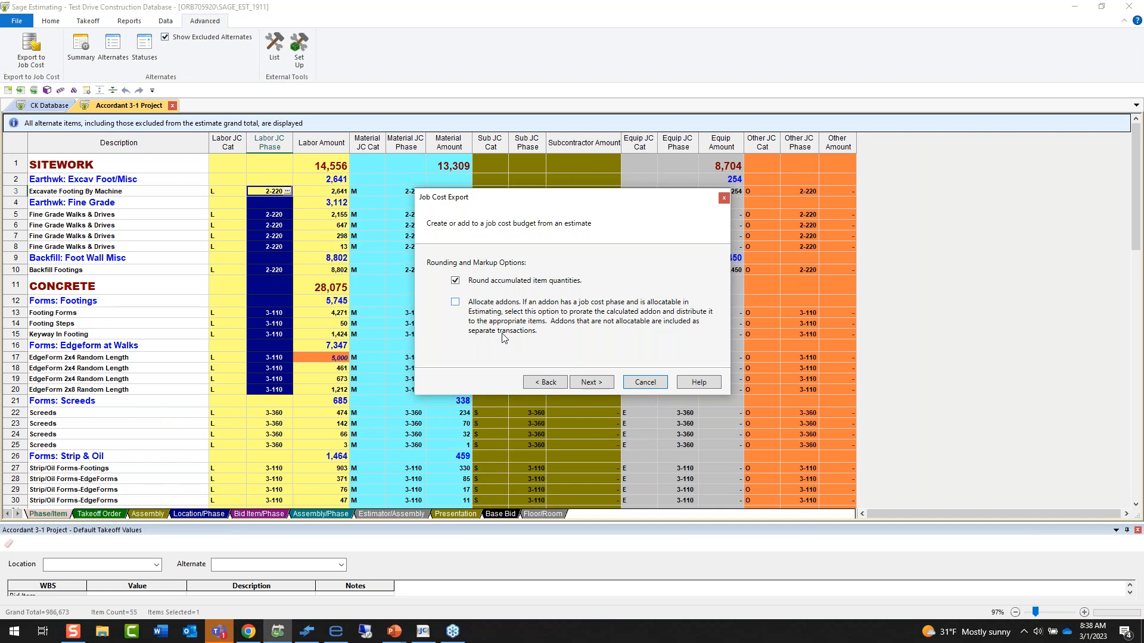
click(455, 303)
click(602, 382)
View the sort levels available for mapping estimate information to Job Cost extras, leaving the mapping turned off.
click(450, 278)
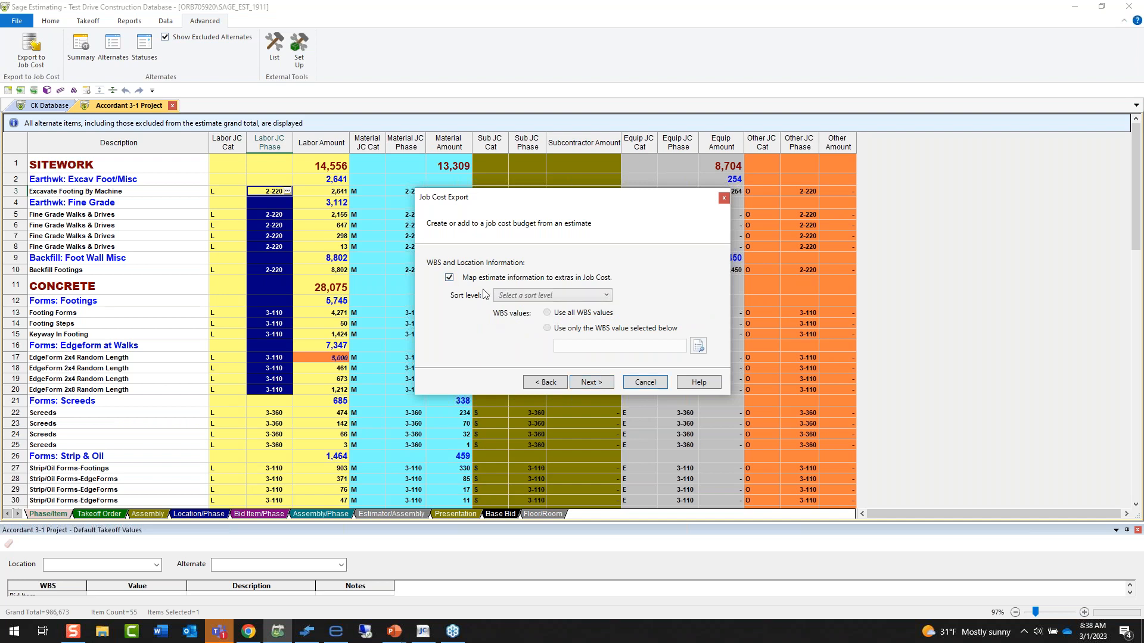
click(507, 296)
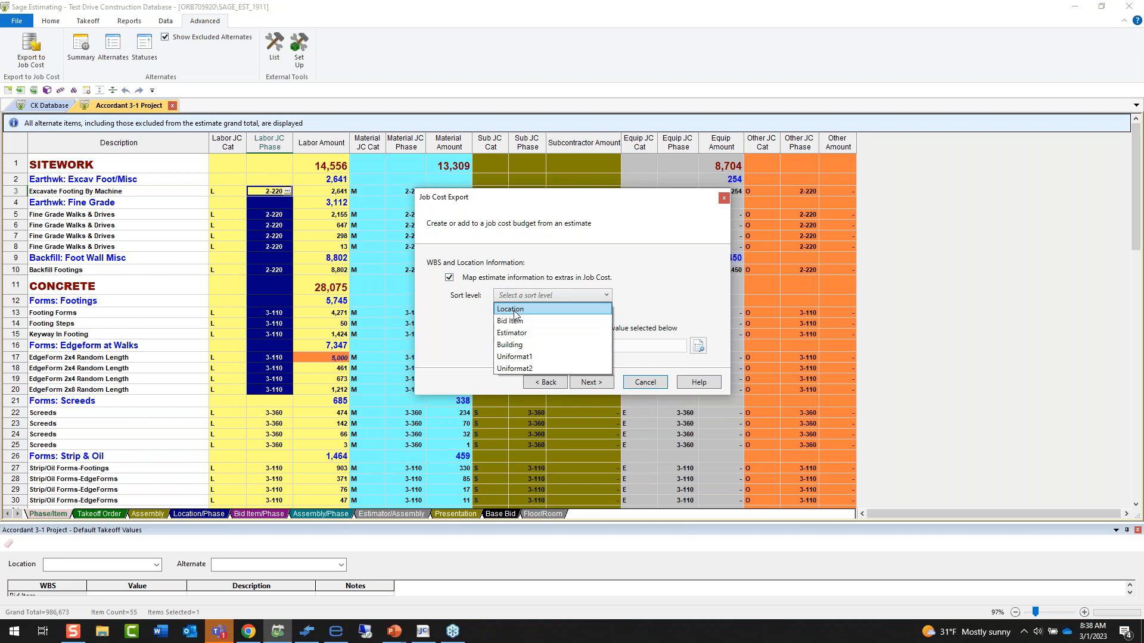
click(450, 278)
click(450, 279)
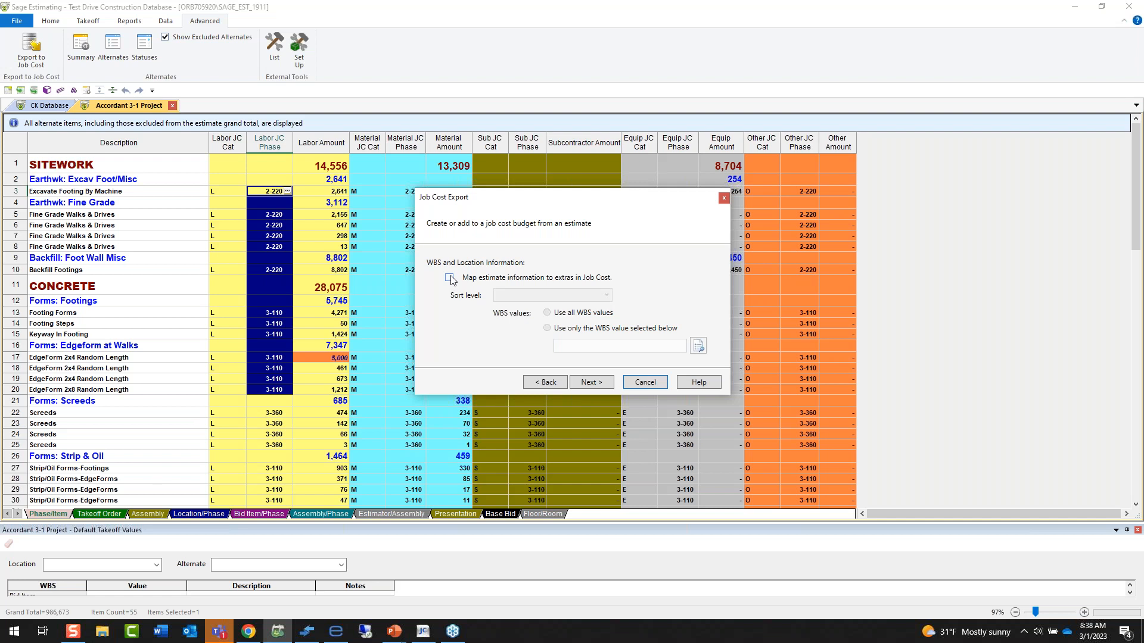
Send the estimate to Job Cost with the report destination set to None and close the export summary.
click(600, 385)
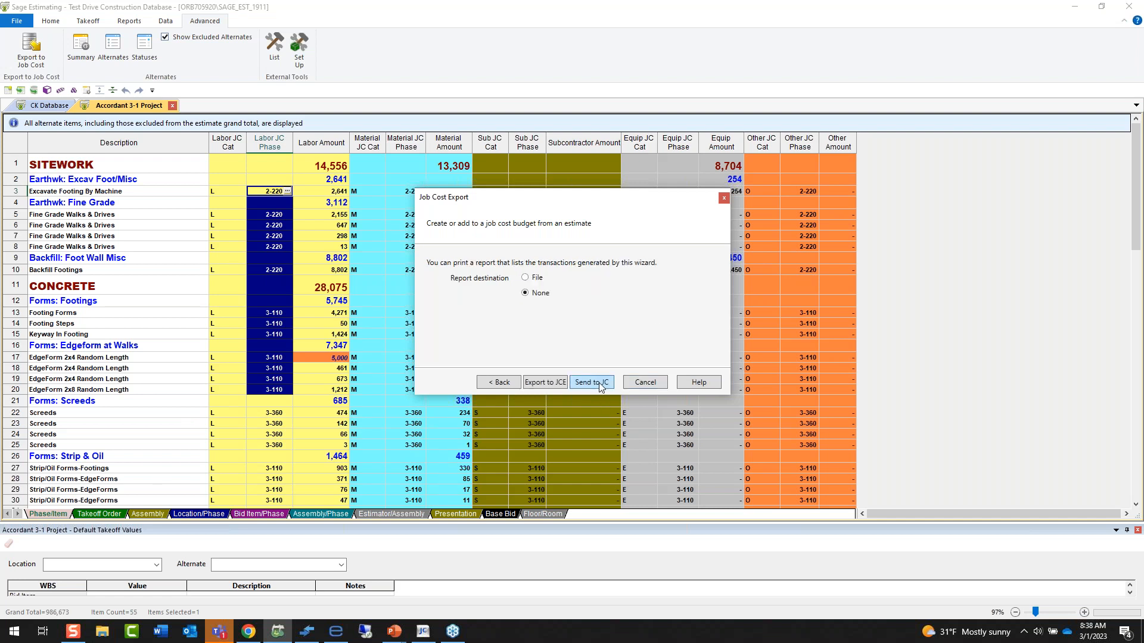
click(592, 386)
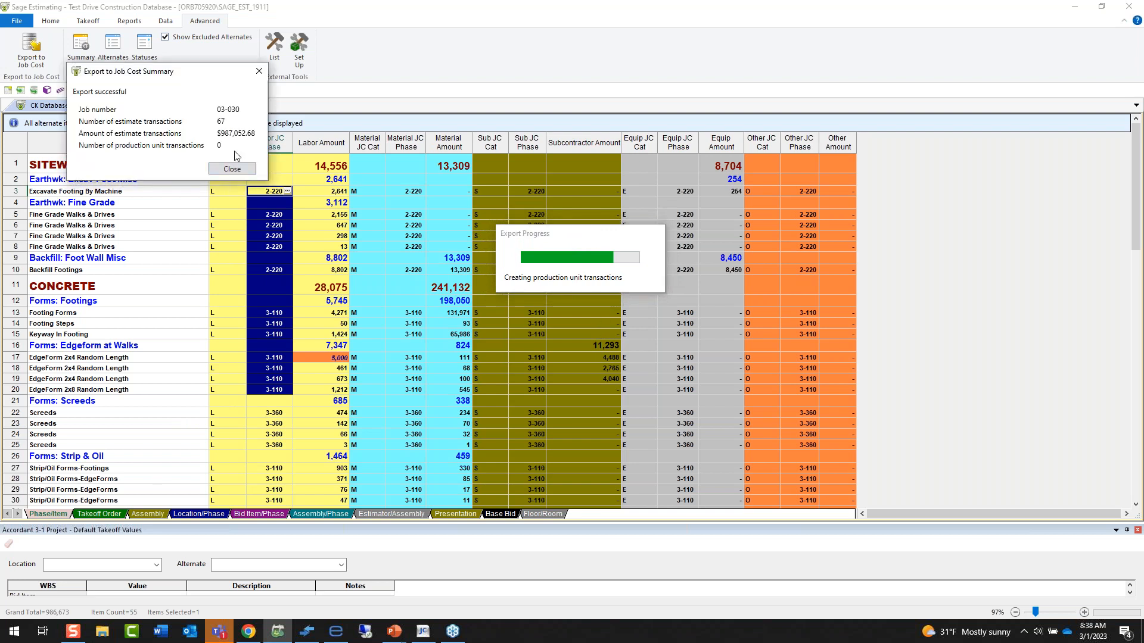
click(232, 169)
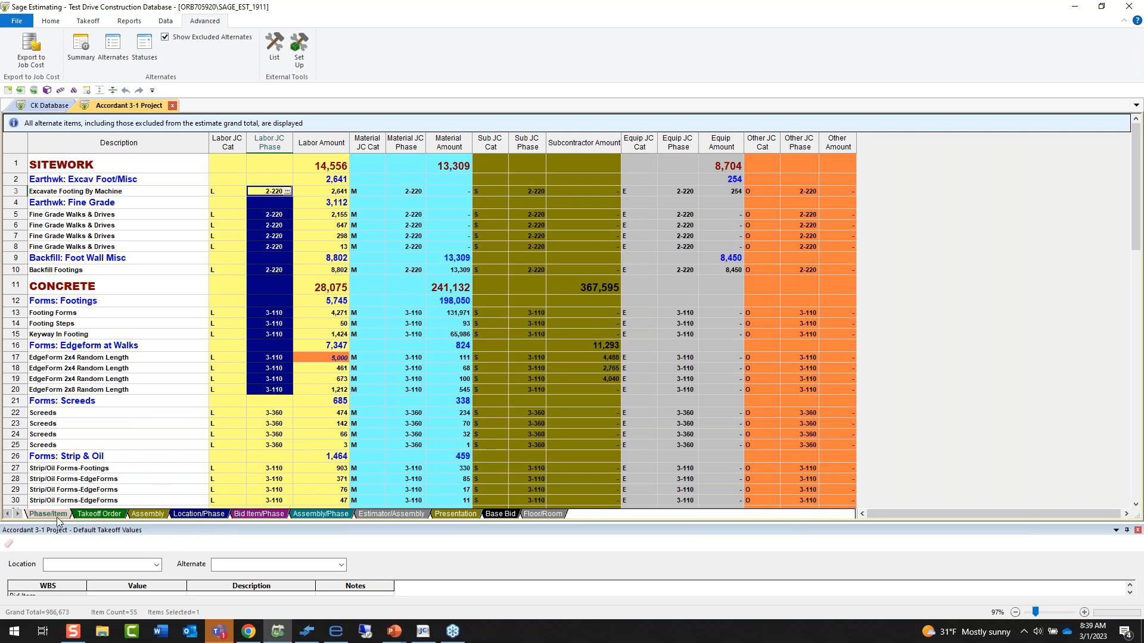
Switch the estimate spreadsheet back to the Presentation 1 layout.
click(50, 24)
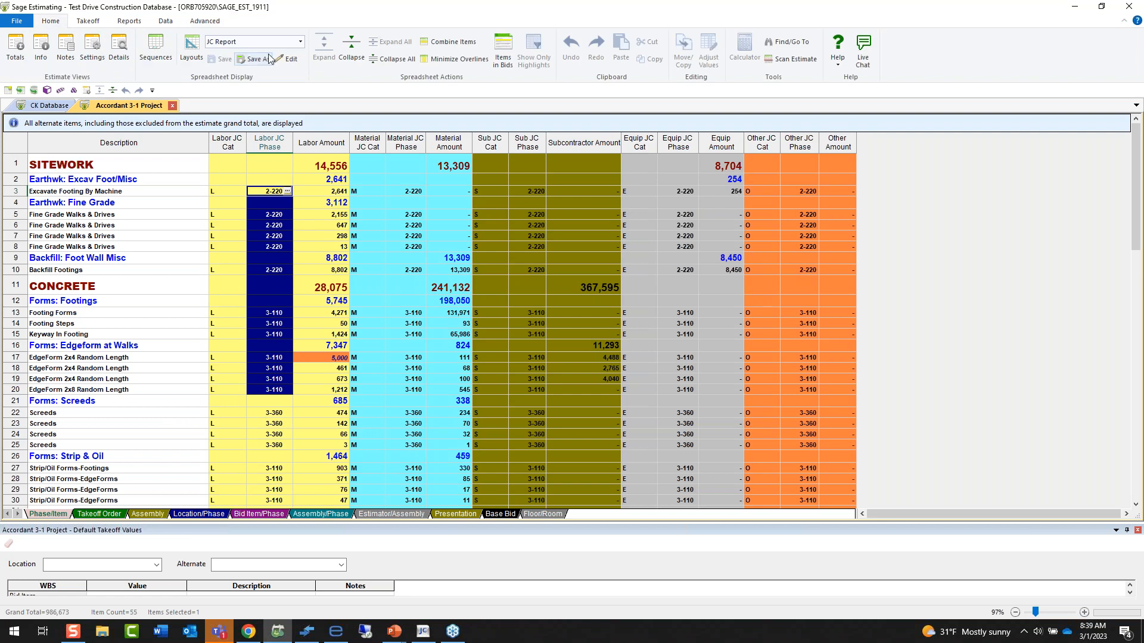
click(300, 41)
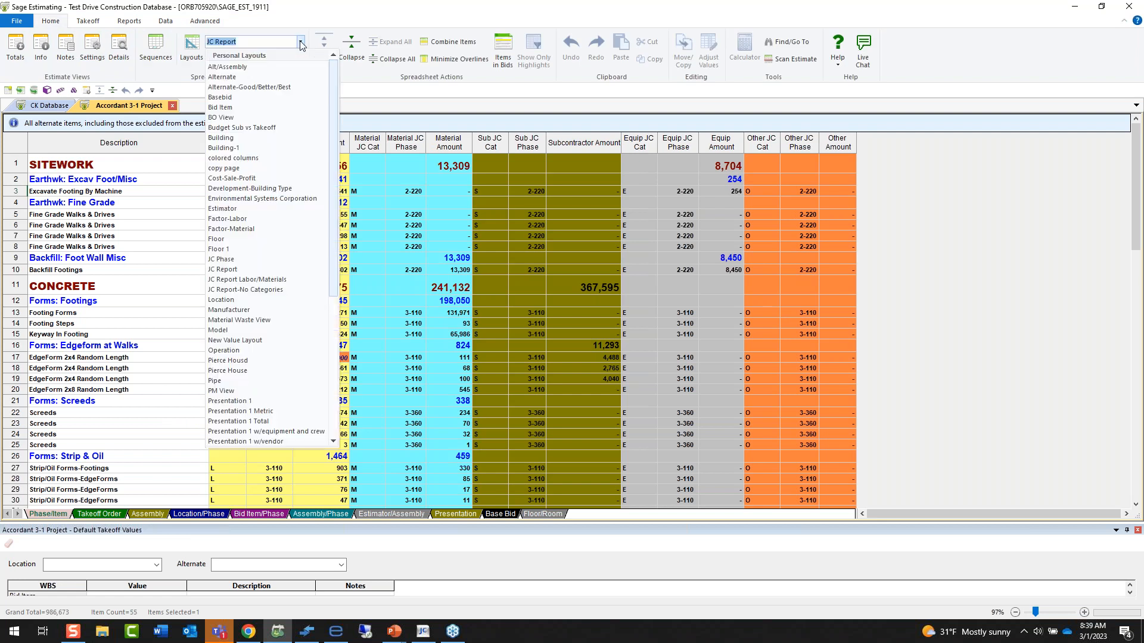
click(250, 403)
mouse_move(505, 327)
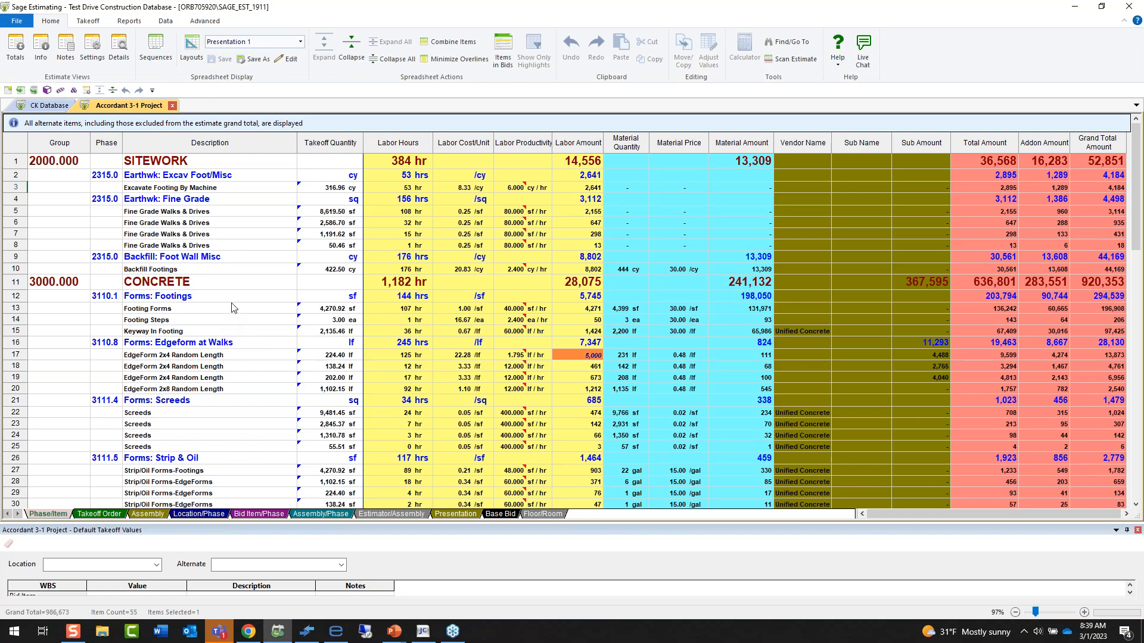
In the Location/Phase view, drill down to eTakeoff Bridge from the Pool's Fine Grade Walks & Drives quantity, and return to the estimate.
click(192, 516)
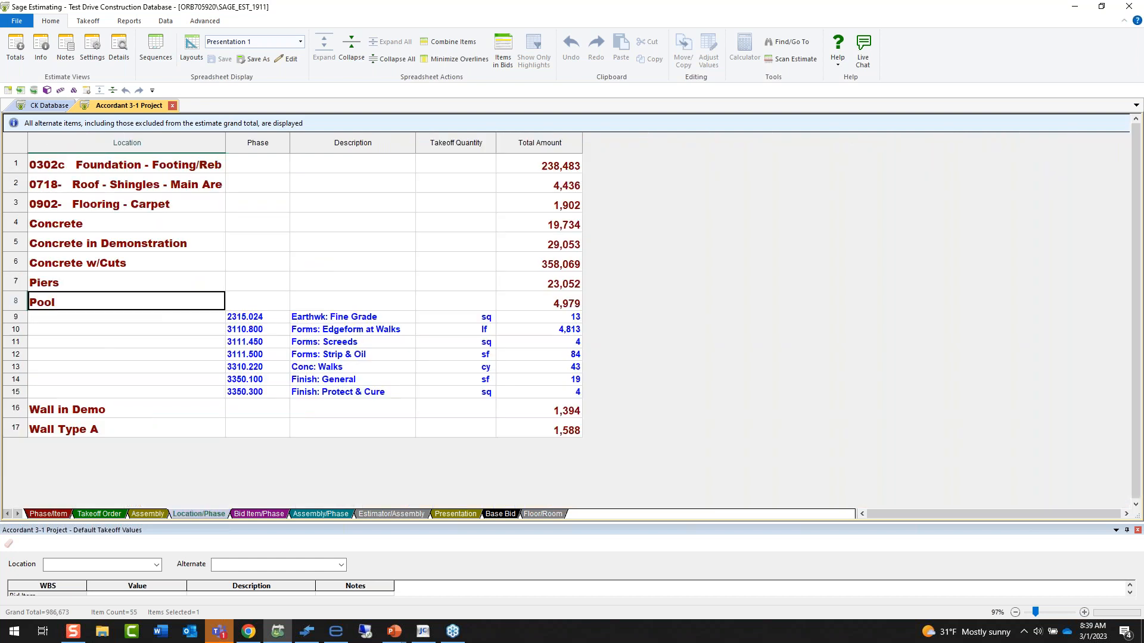
click(355, 328)
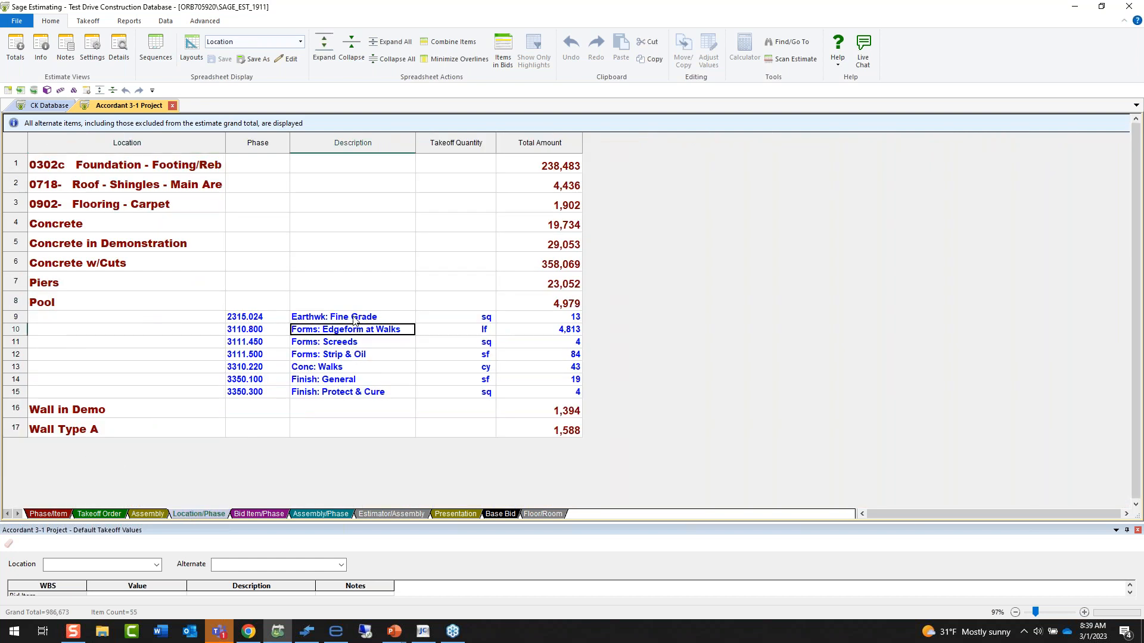
double_click(353, 317)
click(430, 329)
right_click(442, 326)
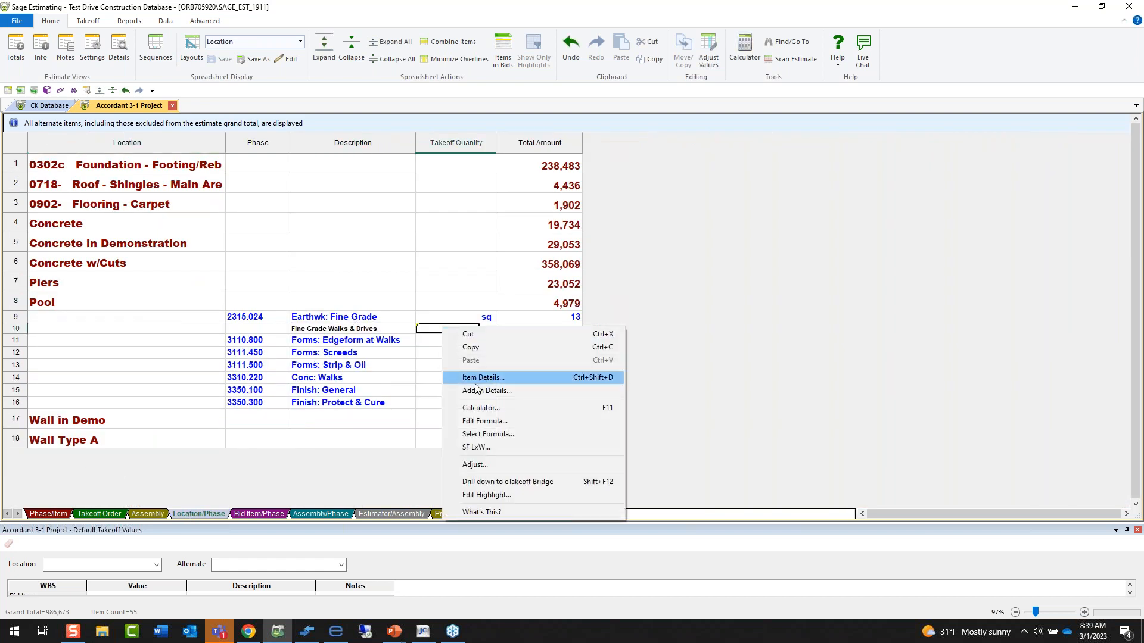
click(506, 481)
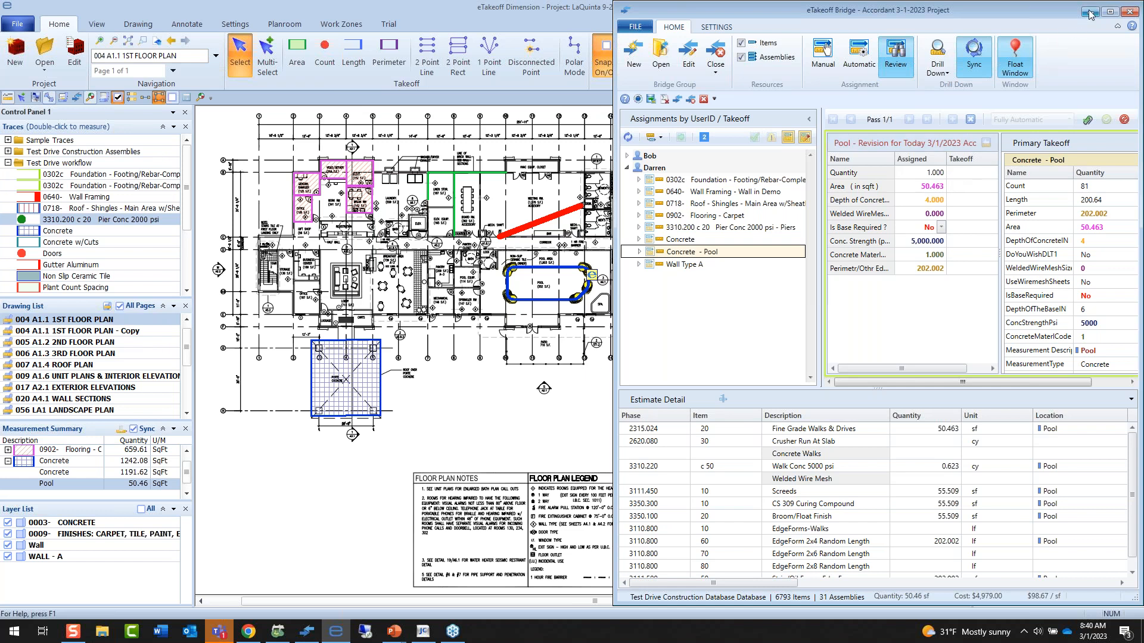
click(715, 66)
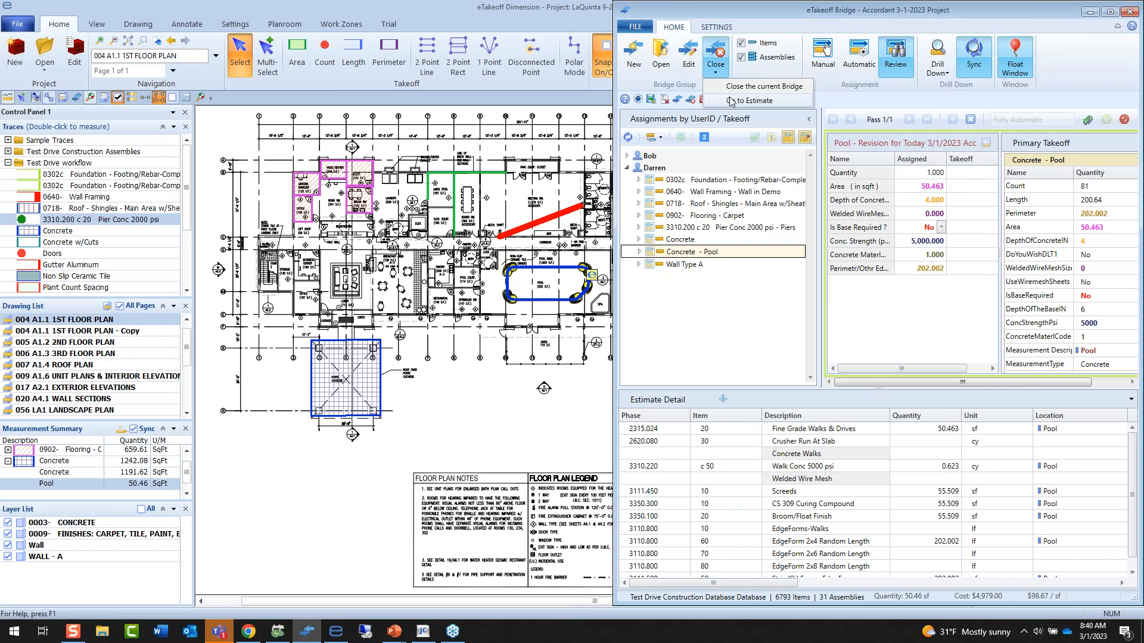
click(731, 100)
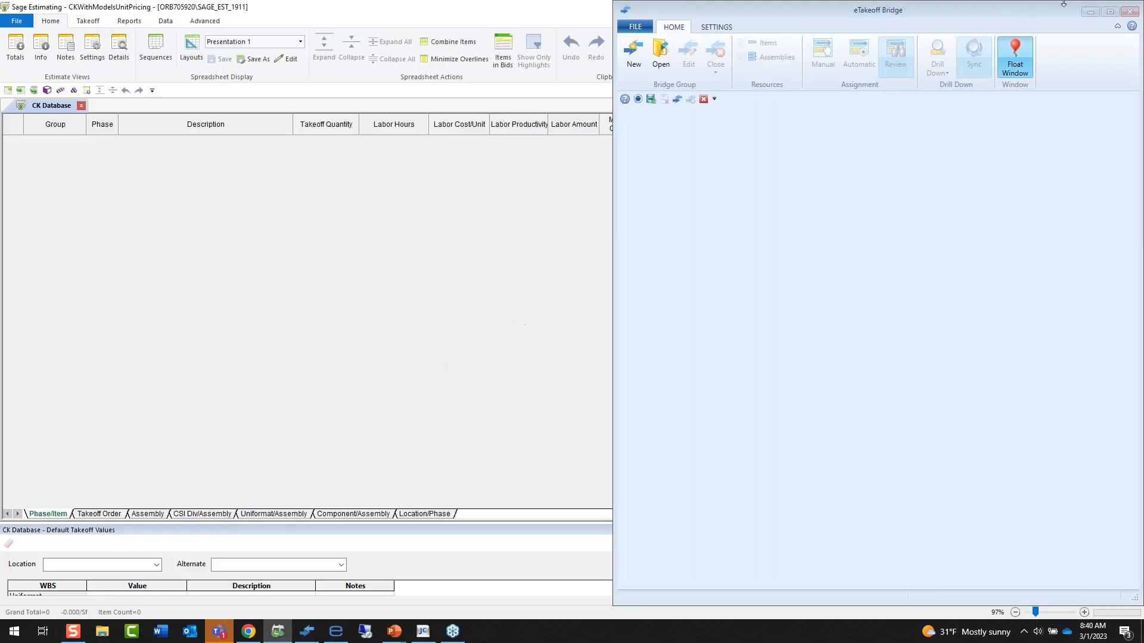
Switch to Sage 300 Job Cost and open the batch range selection for posting entries.
click(422, 632)
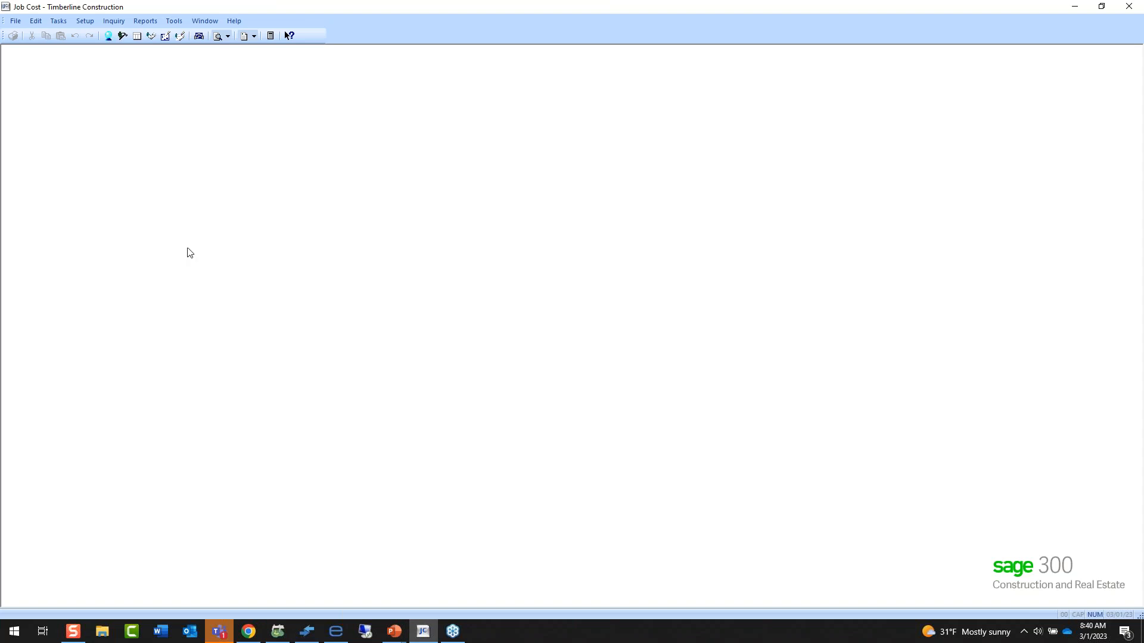
click(83, 22)
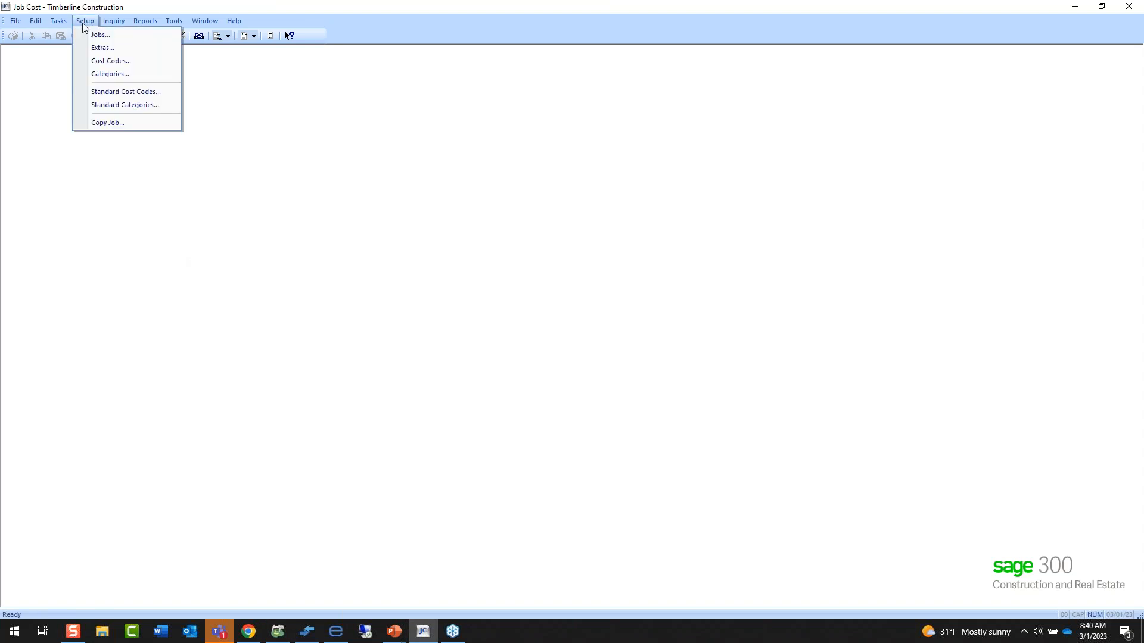
mouse_move(58, 21)
click(74, 83)
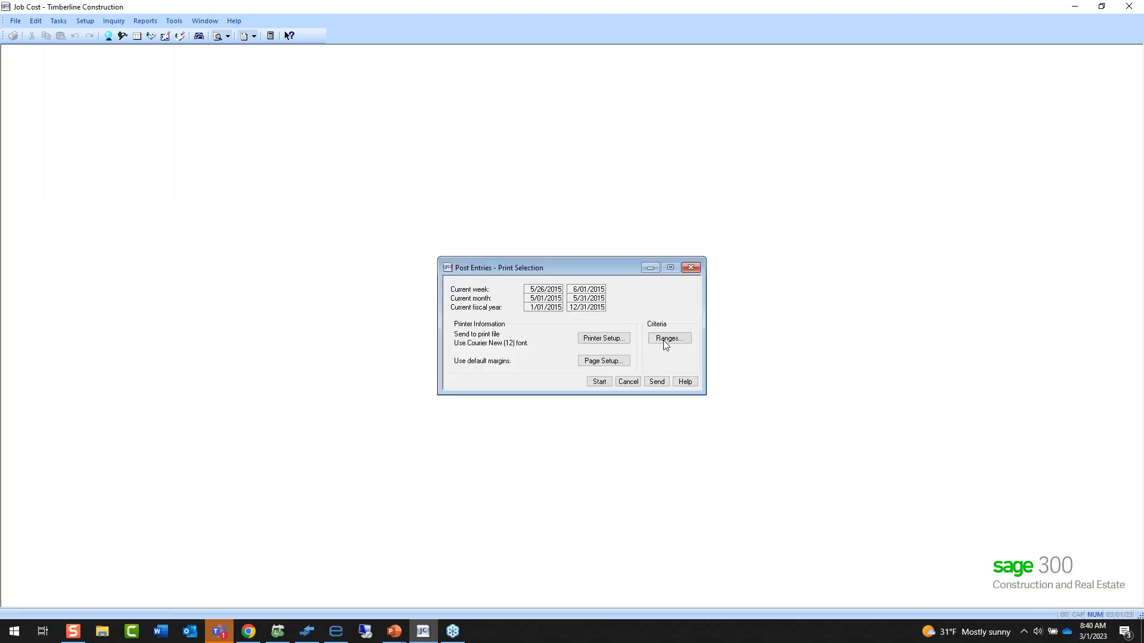
click(667, 339)
Choose PE batch 490, Exported from Estimating and dated 3/01/2023, as the only batch to post.
scroll(508, 331, down, 5)
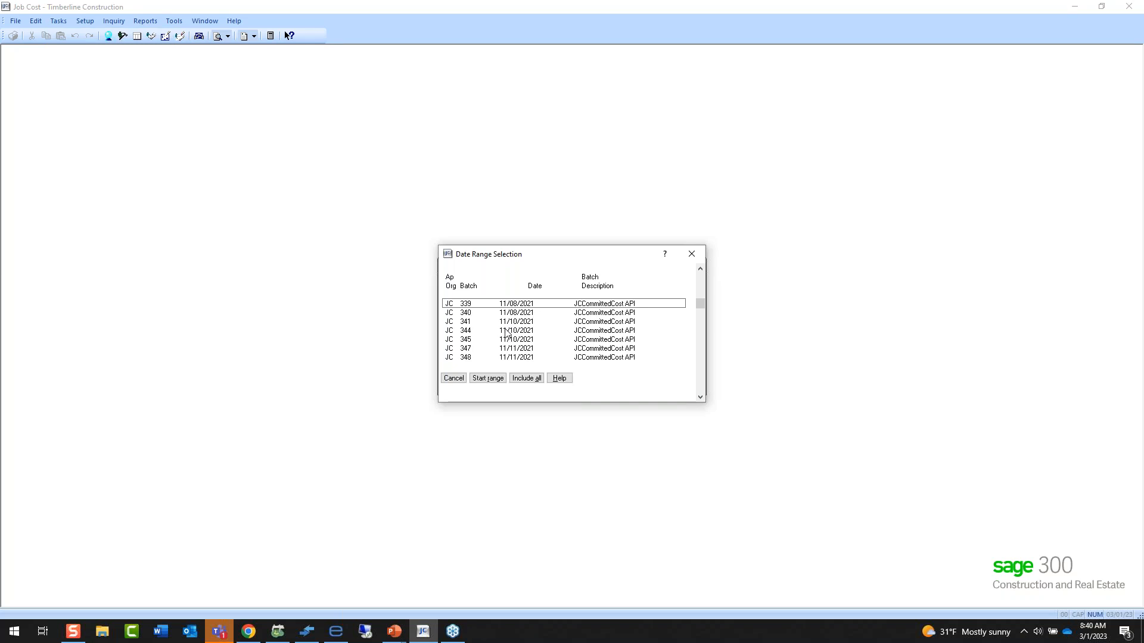
scroll(507, 331, down, 2)
scroll(513, 344, down, 12)
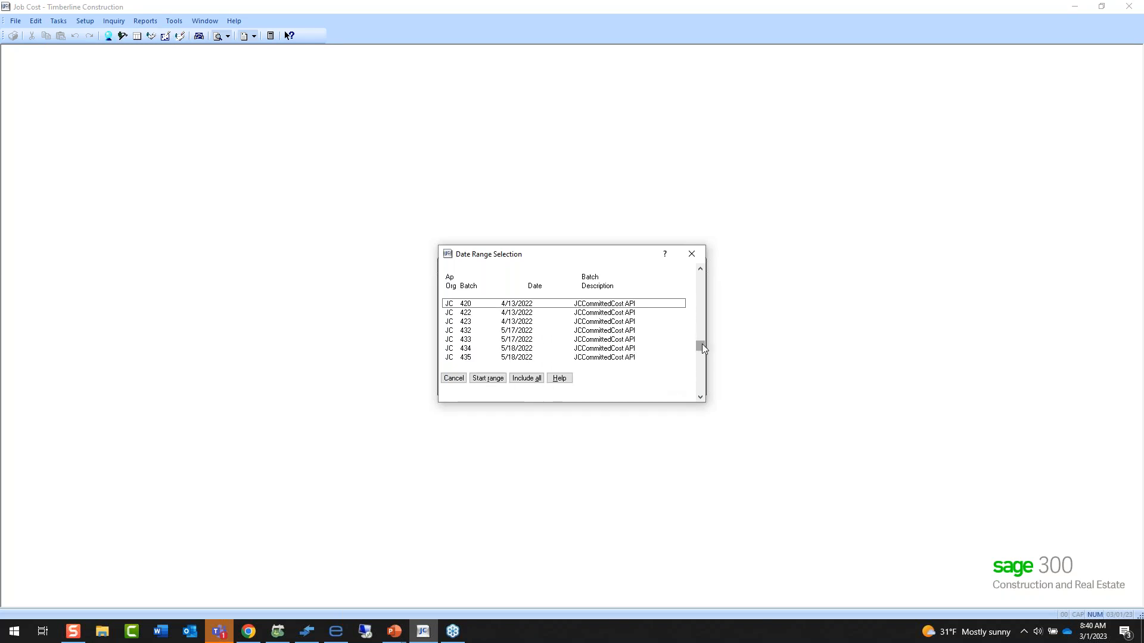
drag(701, 344, 702, 387)
click(698, 337)
click(701, 292)
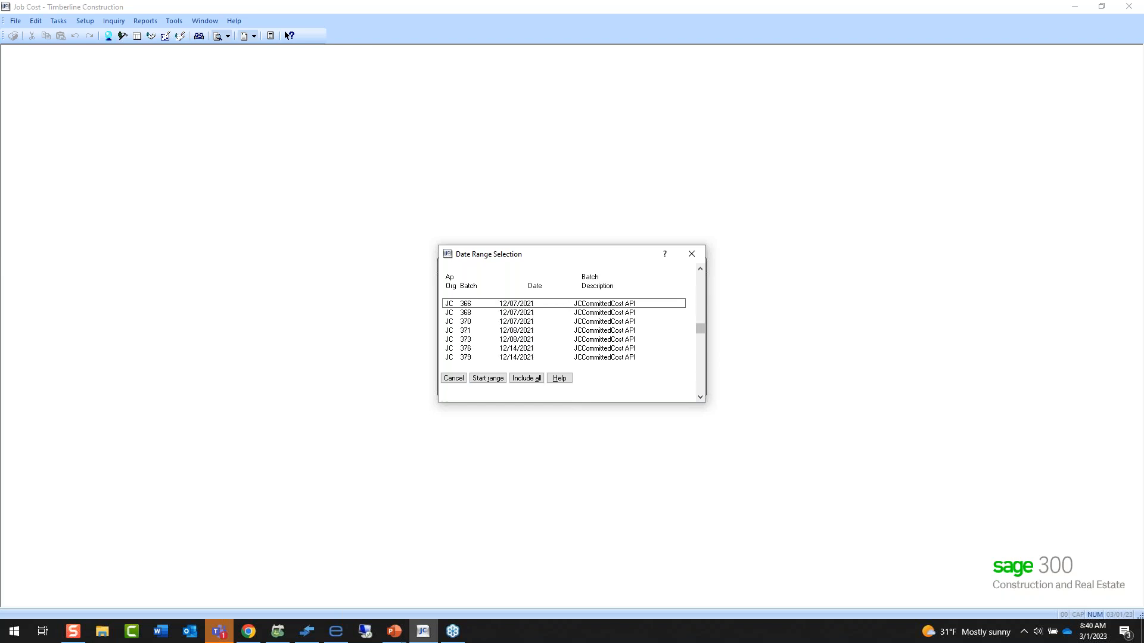
click(701, 290)
click(701, 287)
click(702, 287)
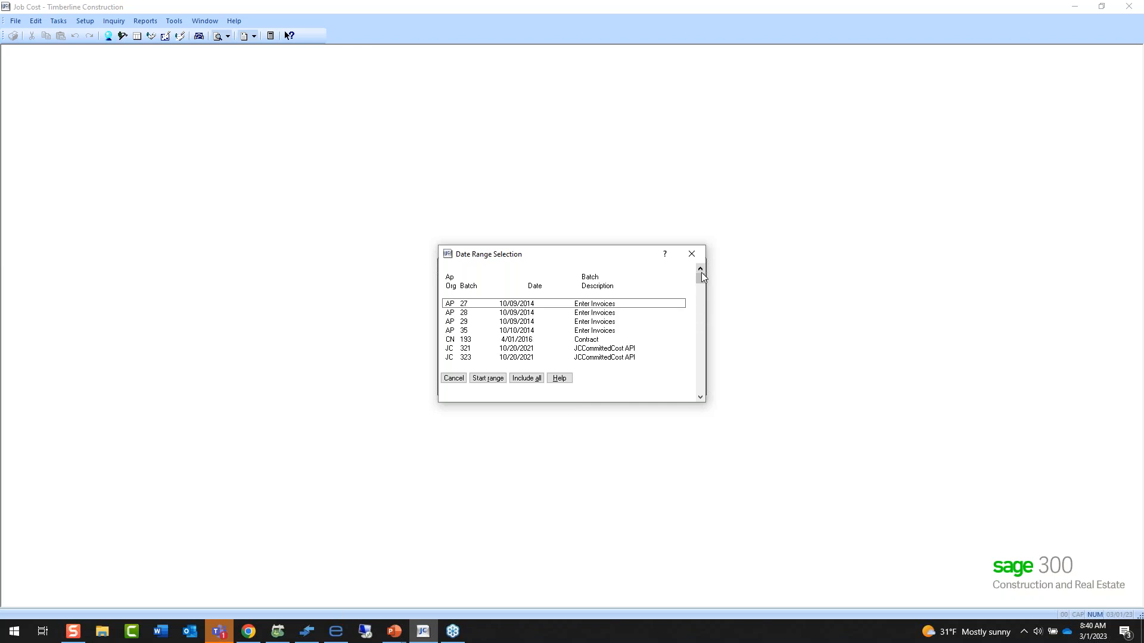
drag(702, 275, 707, 421)
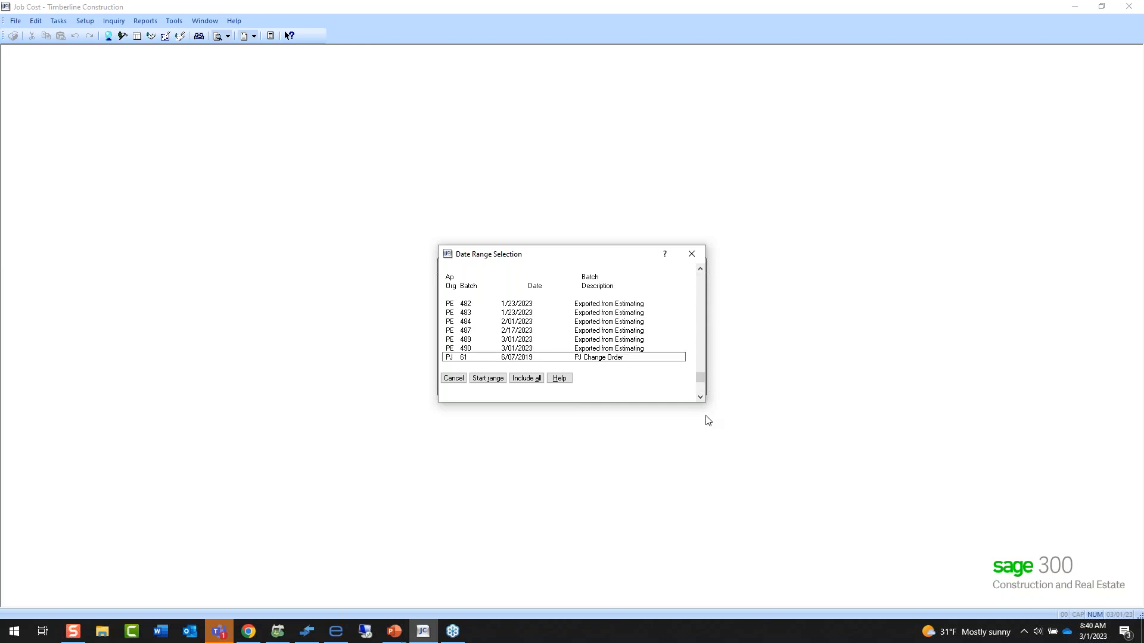
click(521, 350)
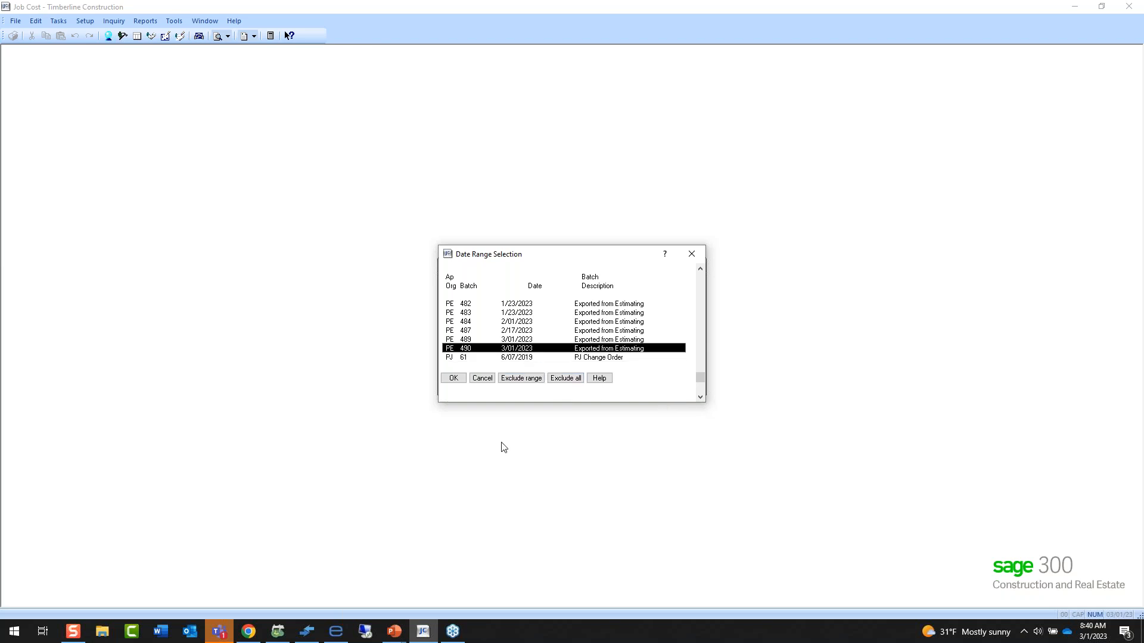
click(452, 379)
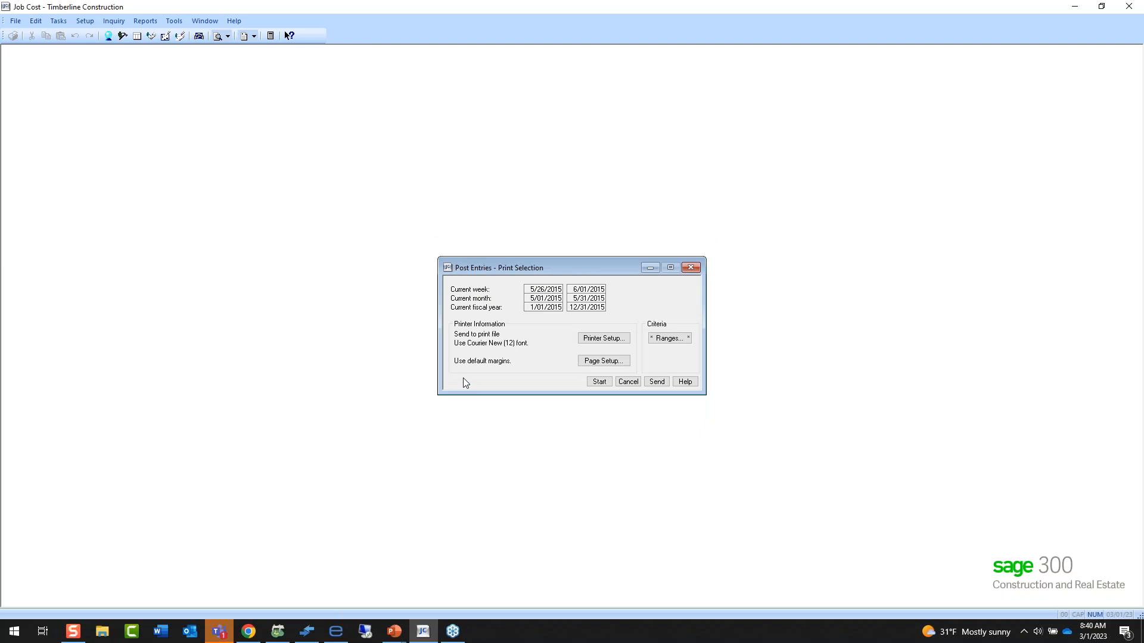
Start posting the entries, saving the Post Entries report as print file 1 on the Desktop.
click(598, 382)
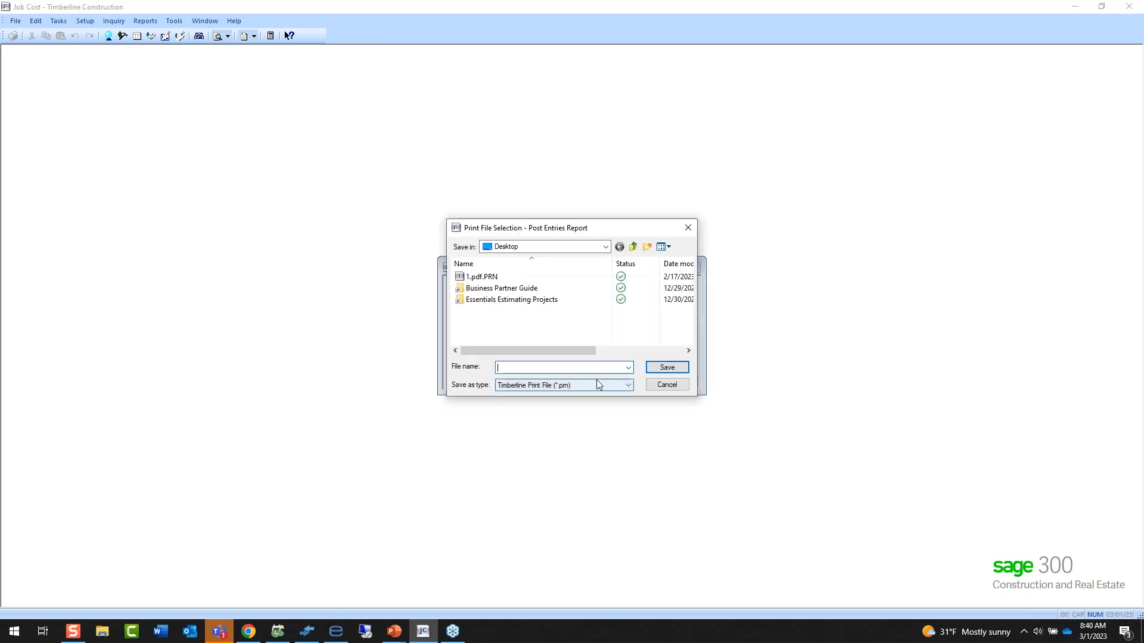
text(1)
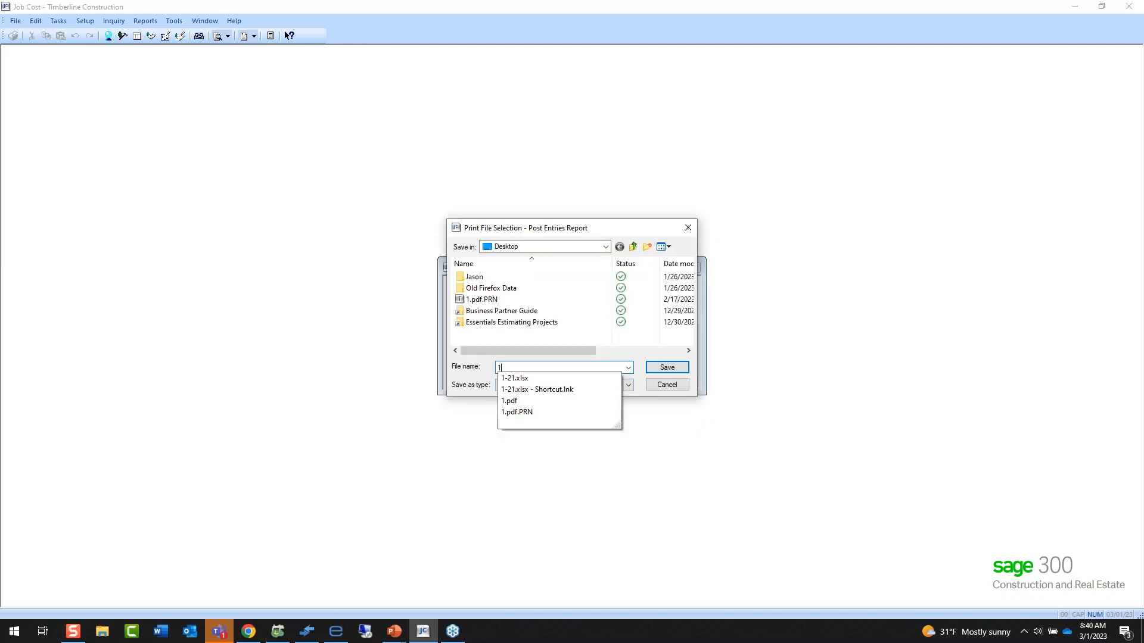
click(666, 371)
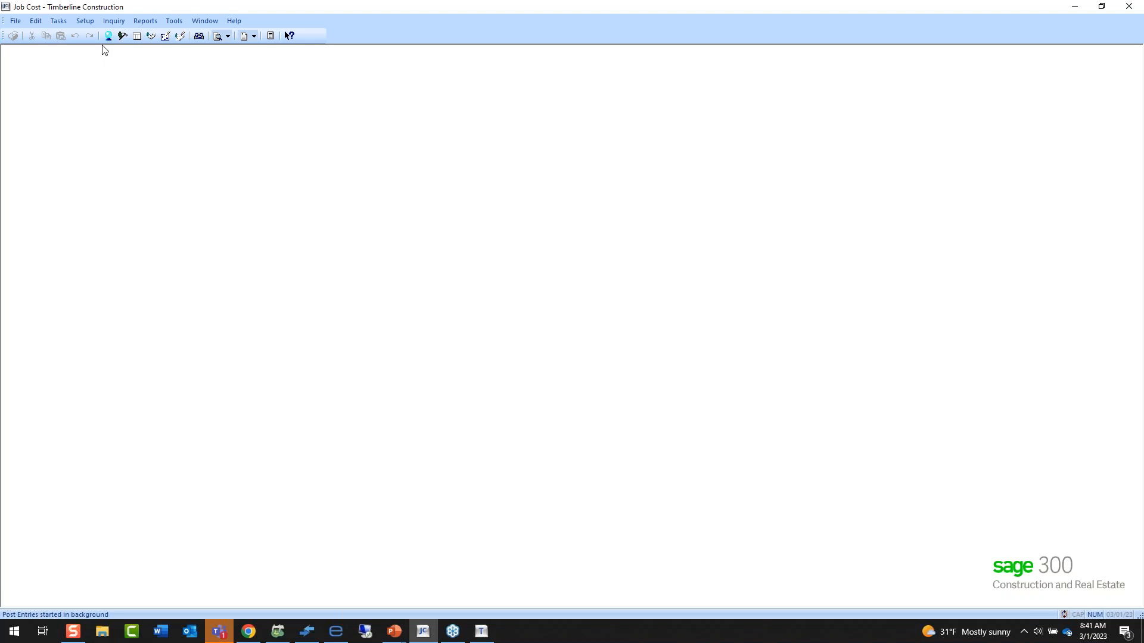
Run the Estimate Spreadsheet inquiry on the current transaction file and drill into job 03-030, Accordant Demo Project.
click(113, 22)
mouse_move(140, 35)
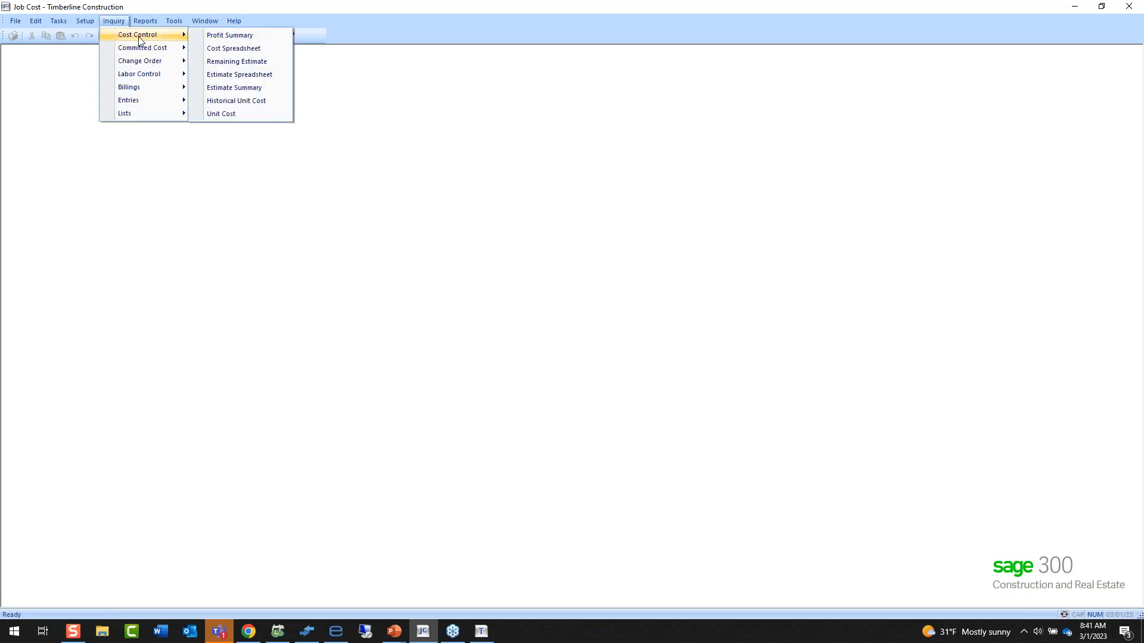
click(254, 77)
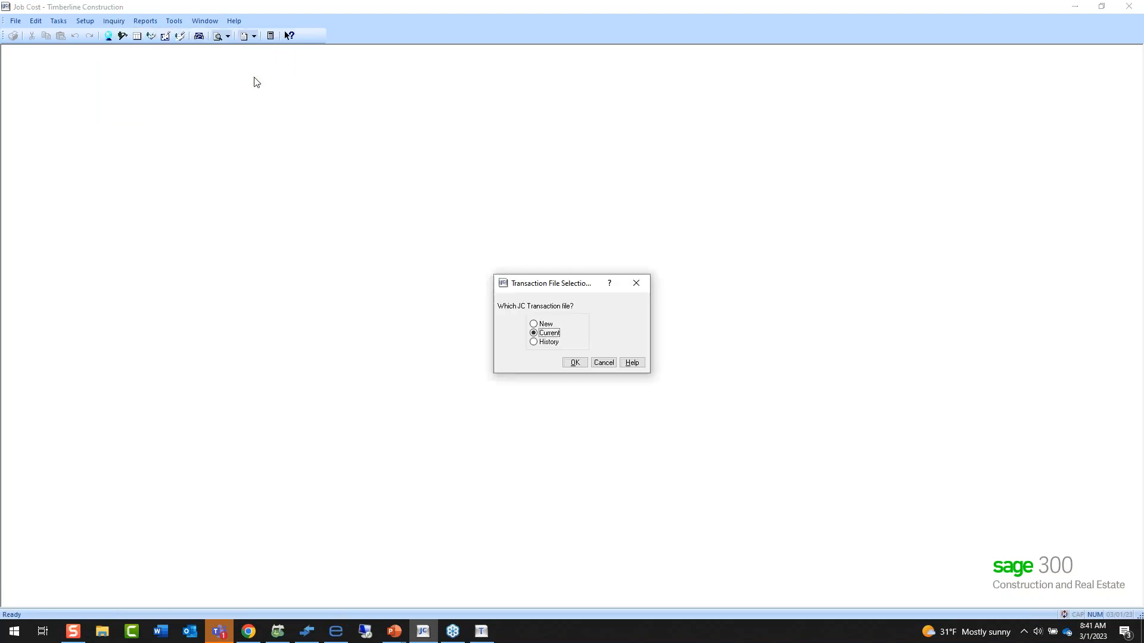
click(573, 363)
click(325, 355)
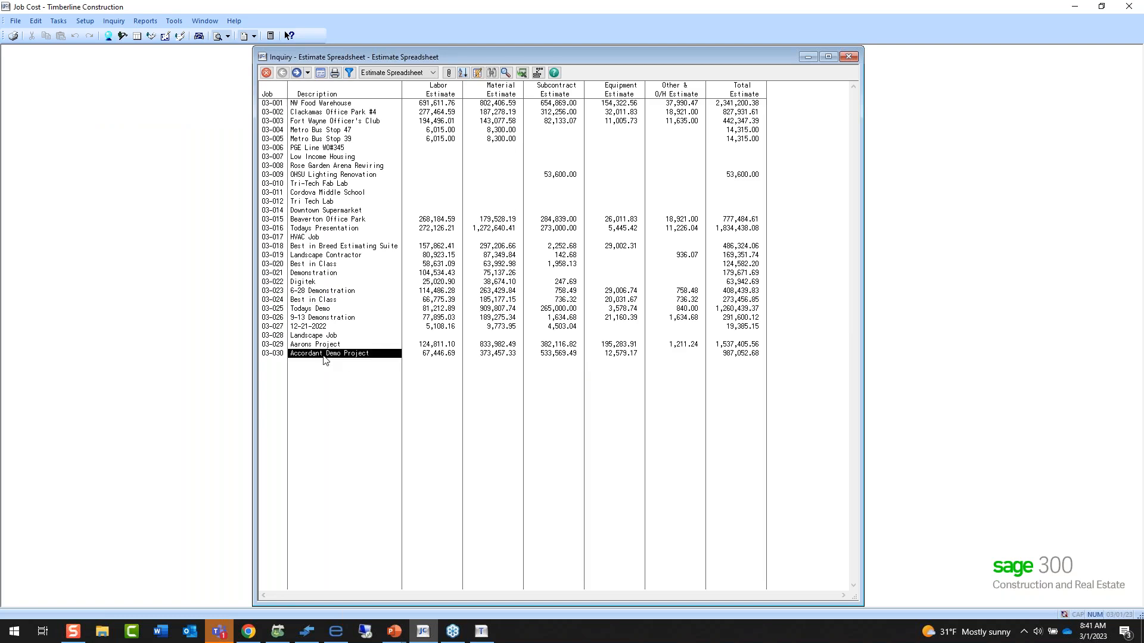
double_click(354, 355)
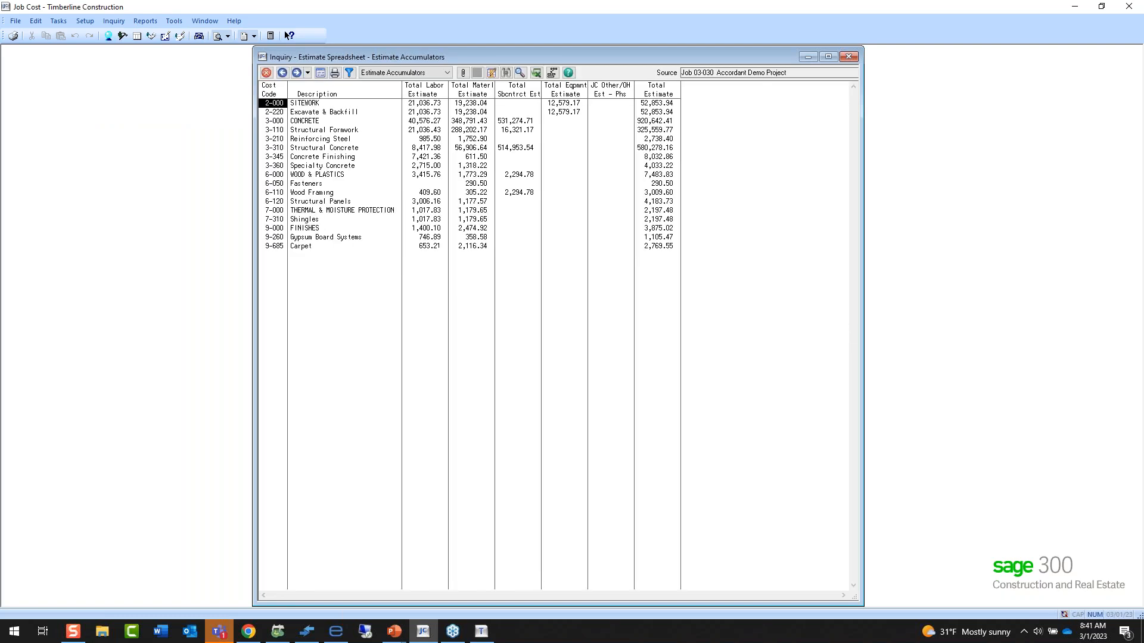
Drill from cost code 3-110 Structural Formwork into its Labor category's estimate transactions, and close the inquiry.
double_click(320, 133)
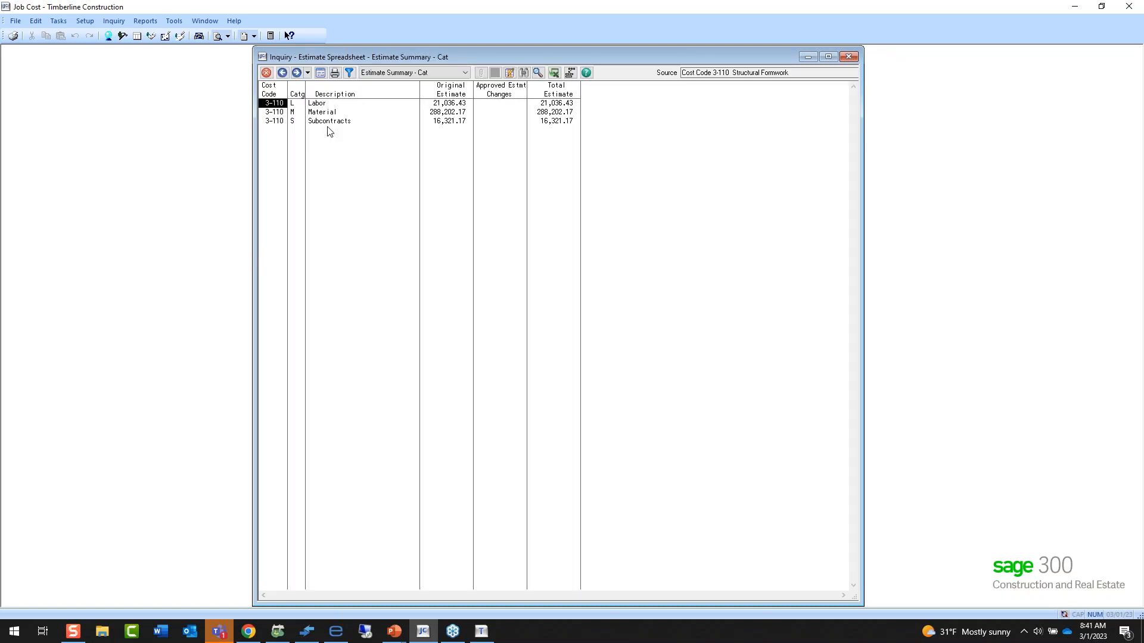
click(320, 105)
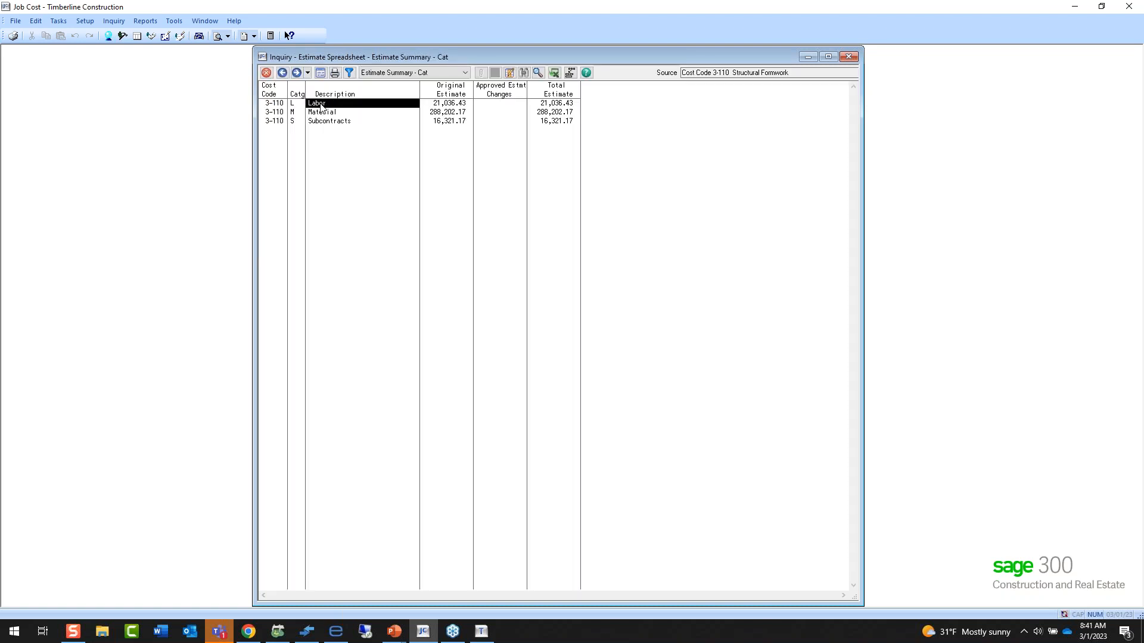
double_click(320, 104)
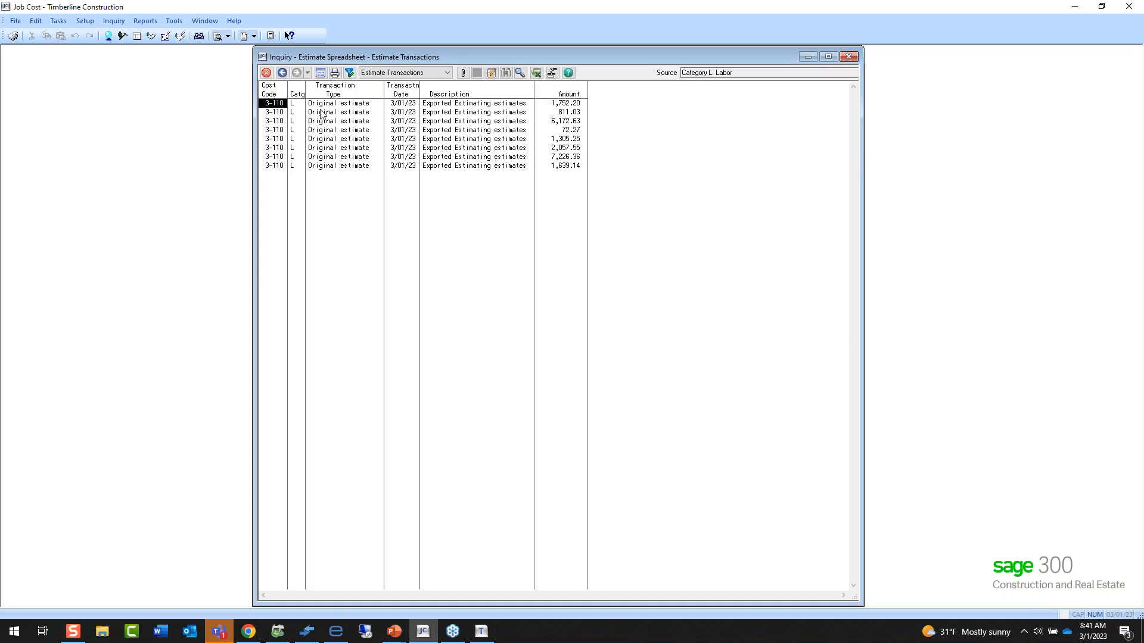
click(459, 105)
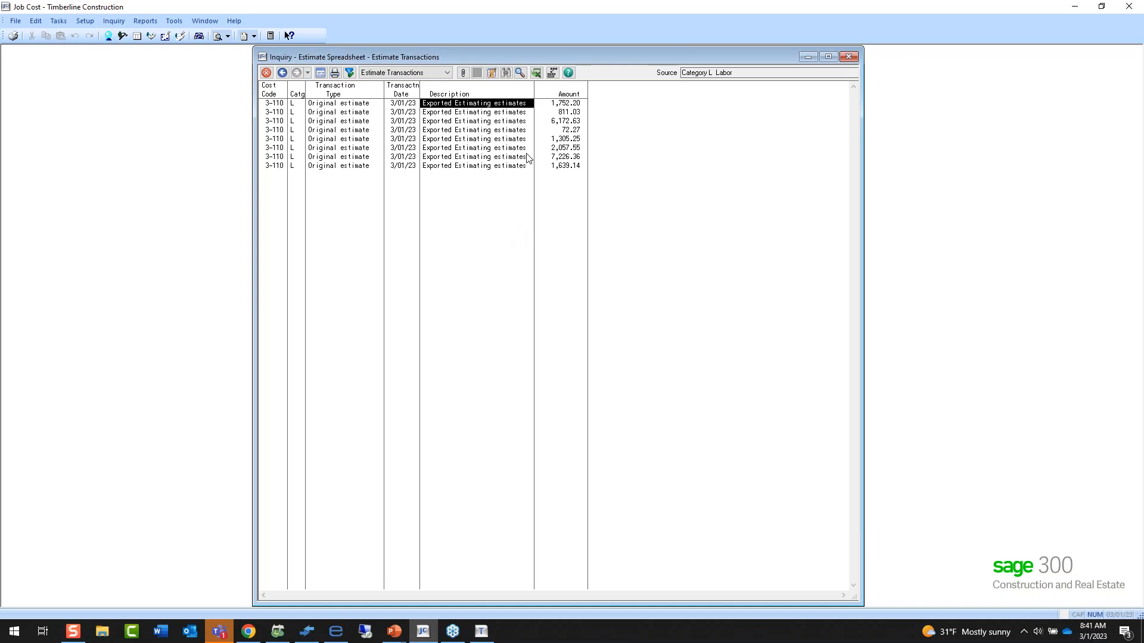
click(850, 58)
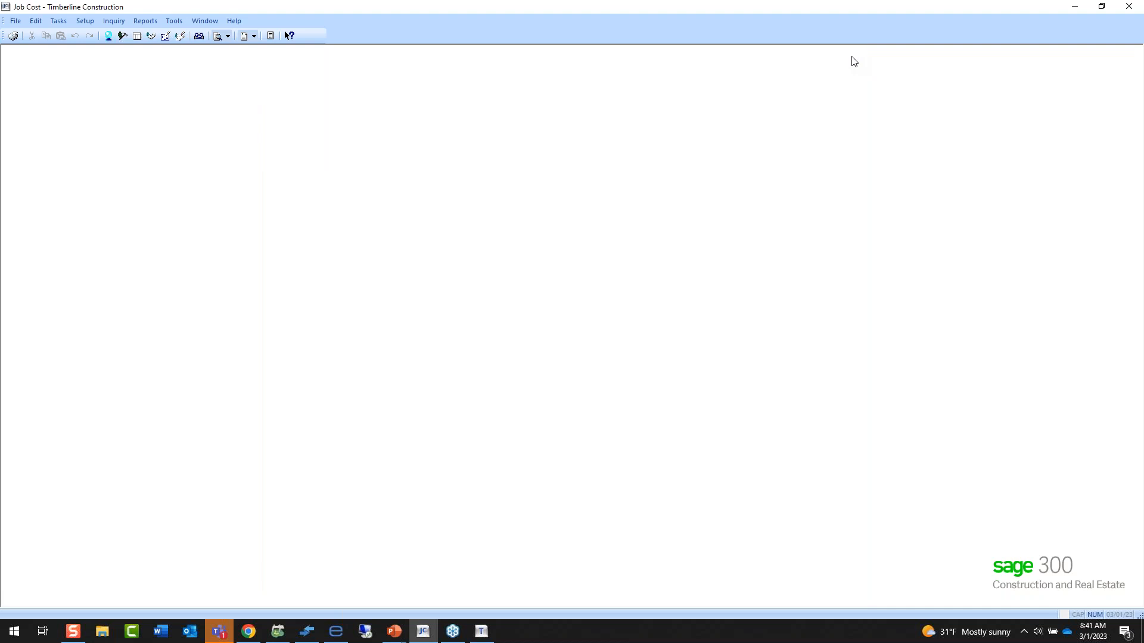
Return to Sage Estimating and bring up the CK Database estimate.
click(1074, 7)
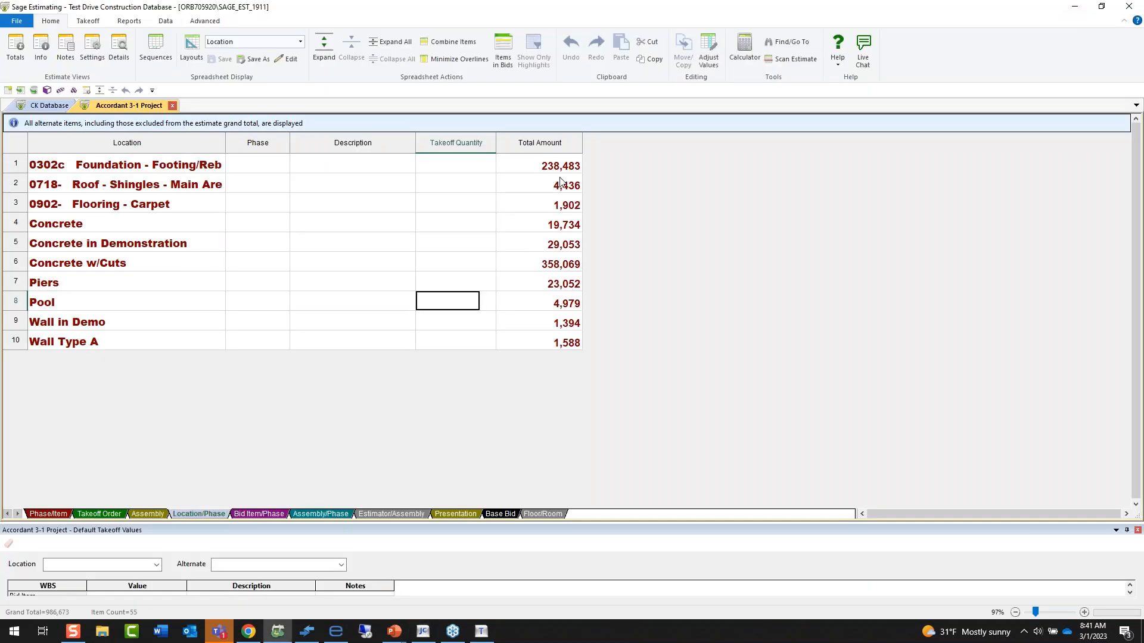
click(50, 513)
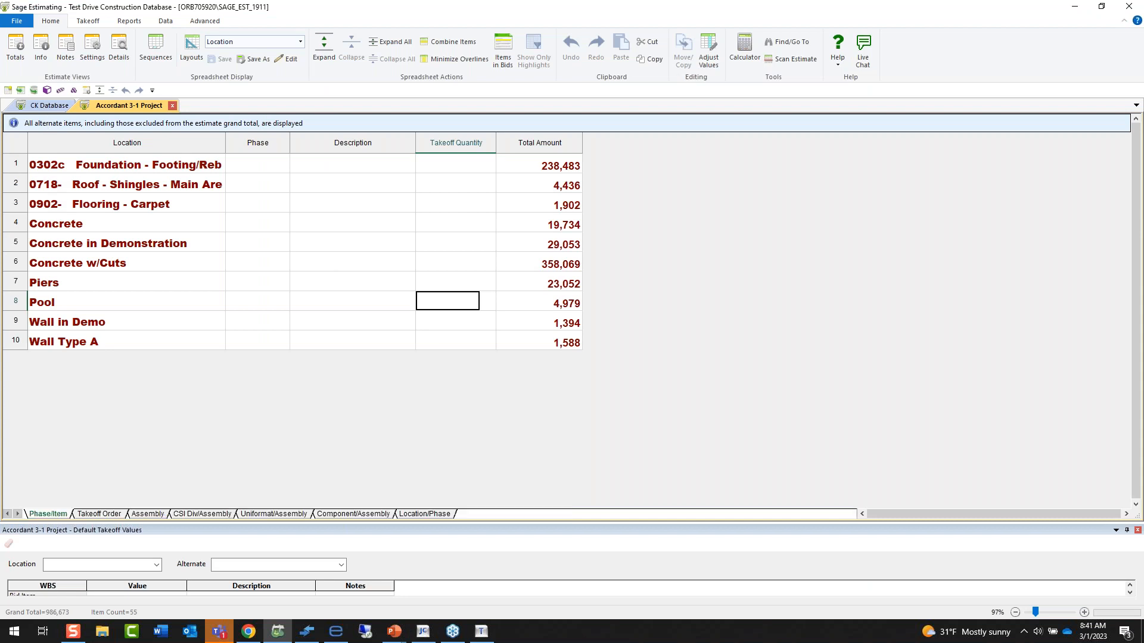
click(49, 105)
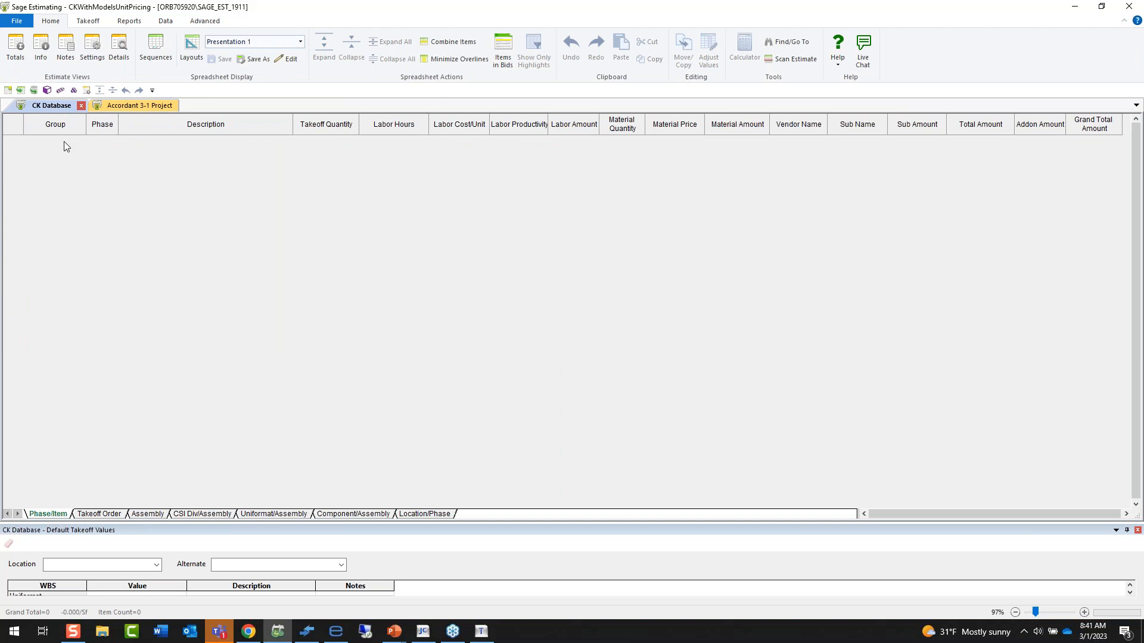
Start a model takeoff interview for CONCEPT100A Parking Structure, Below Grade, from the database's Parking Structures group.
click(87, 21)
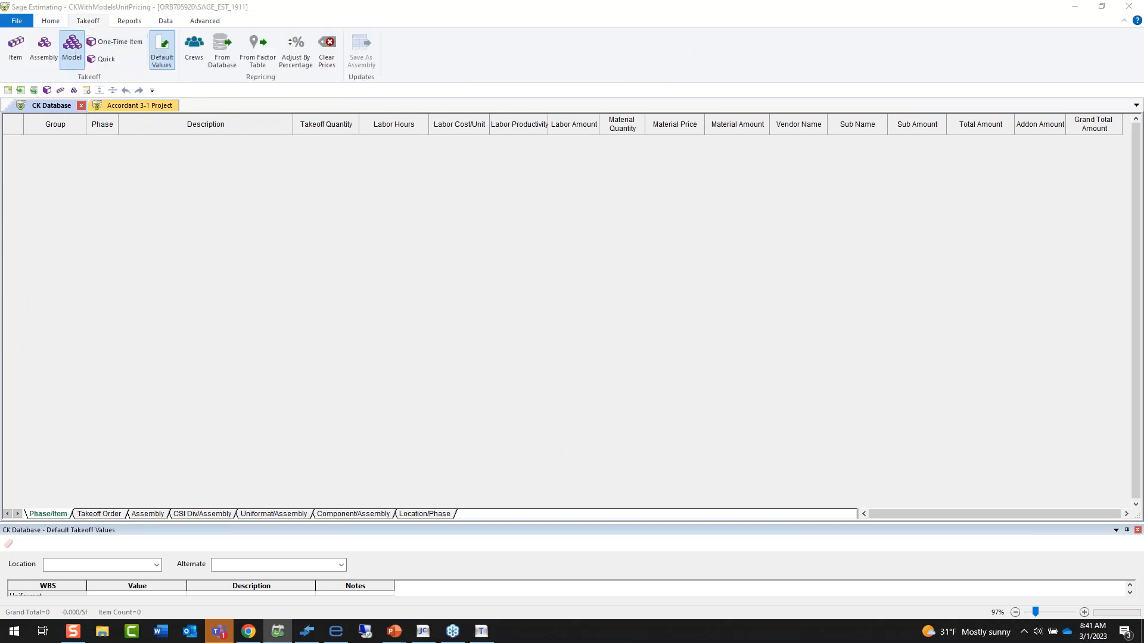
click(71, 46)
click(438, 177)
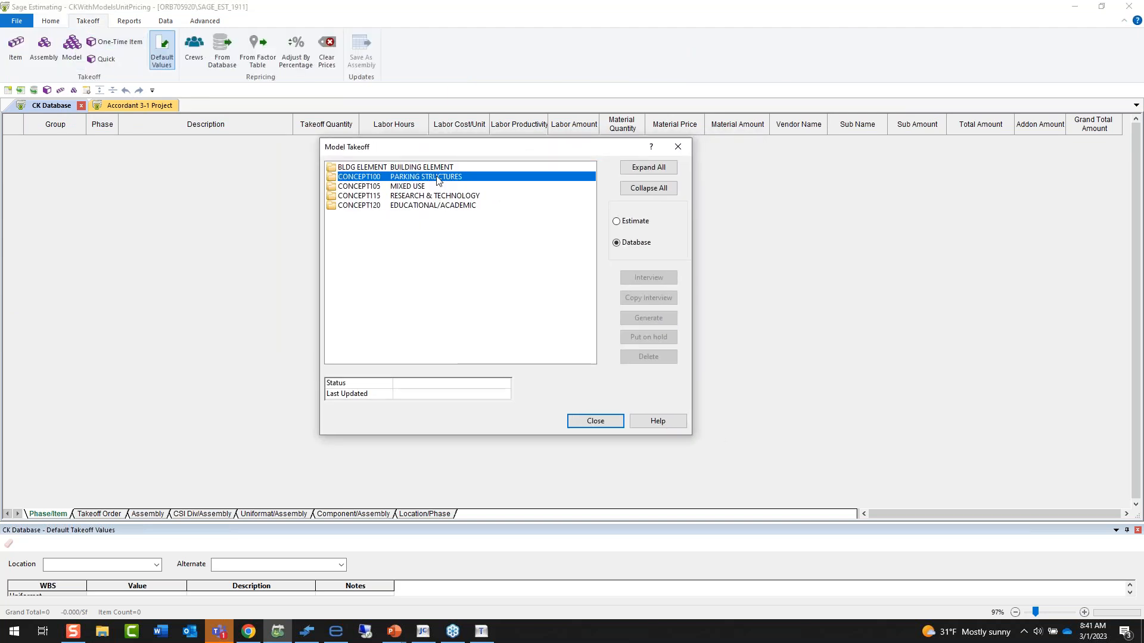
double_click(437, 178)
click(443, 187)
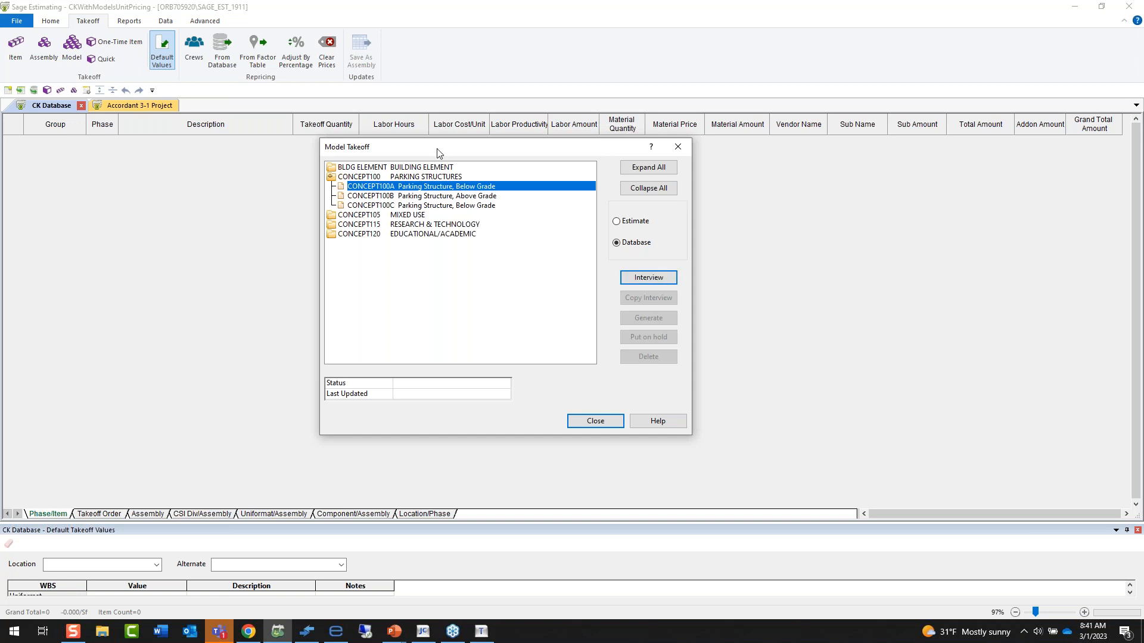
drag(438, 153, 445, 166)
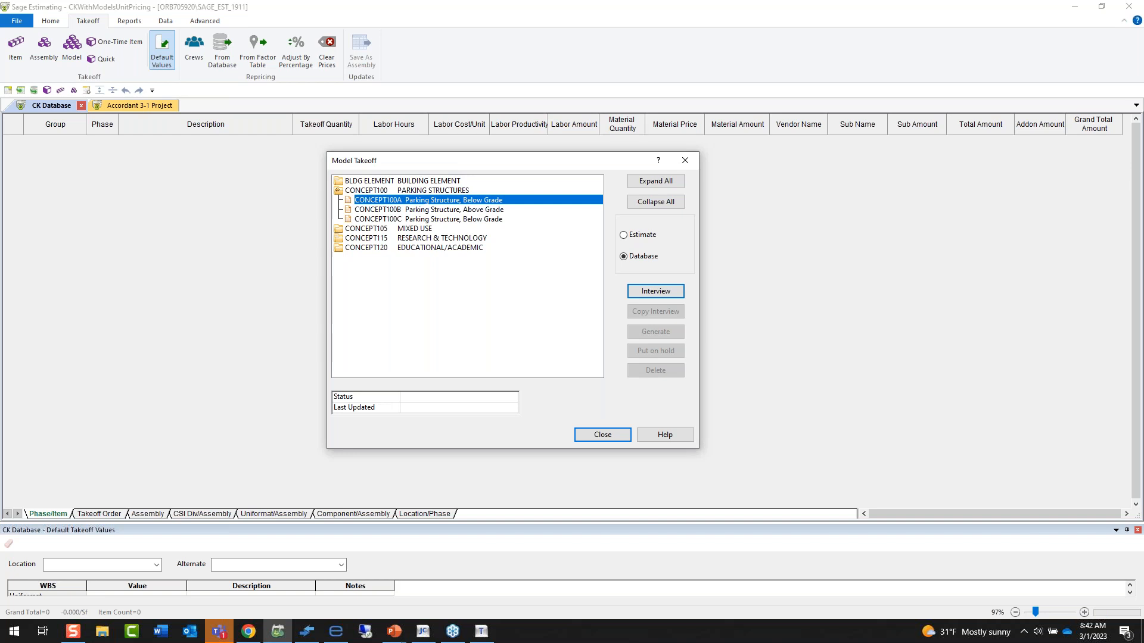
key(Return)
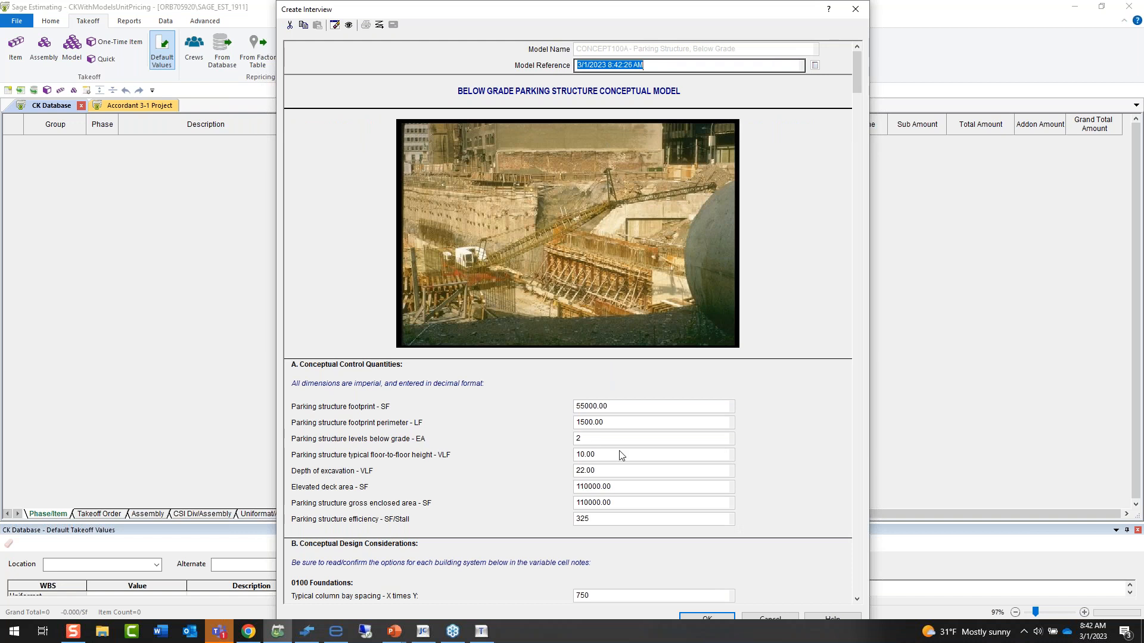
Review the interview's conceptual quantities, save it with the default values and reference, and close it.
scroll(623, 452, down, 1)
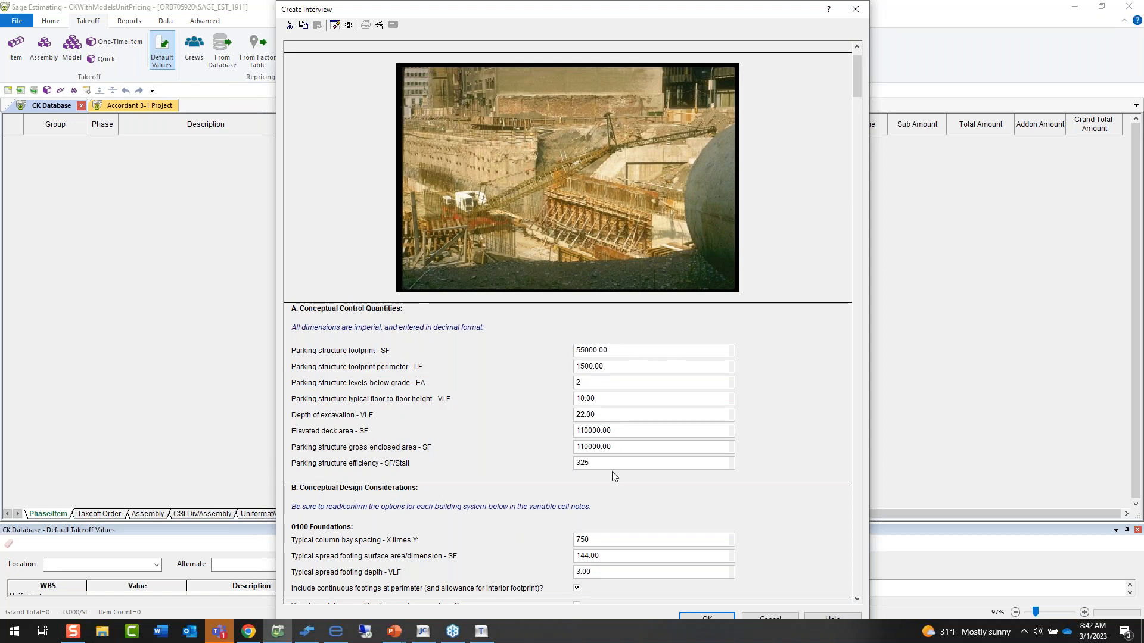
scroll(619, 471, down, 1)
scroll(669, 493, up, 2)
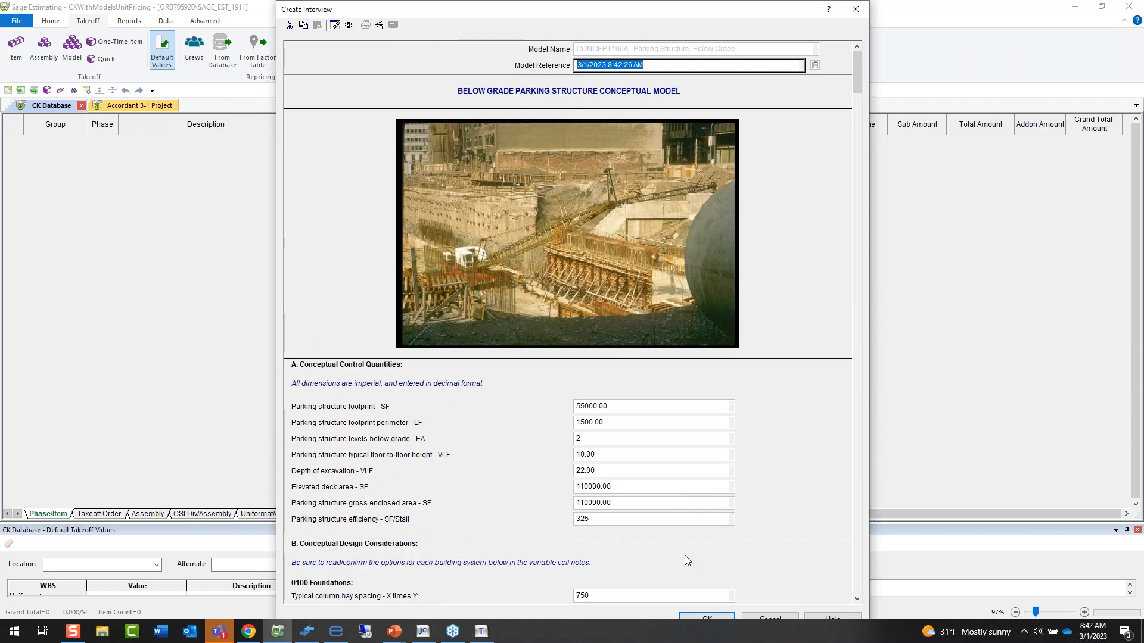
click(703, 620)
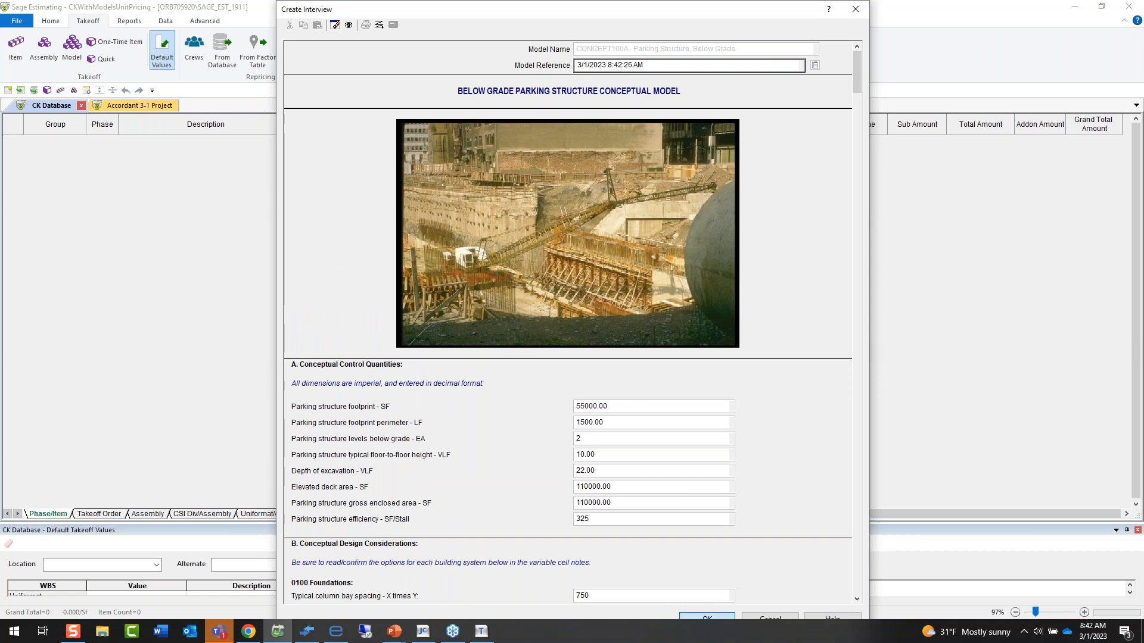
click(646, 67)
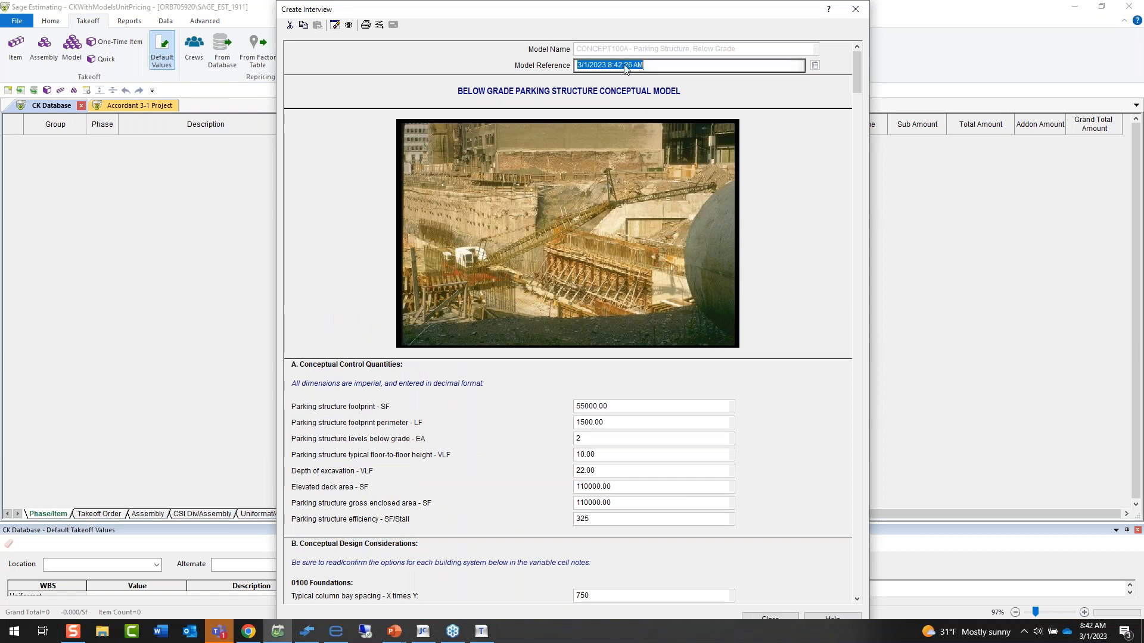
click(774, 617)
Generate the 3/1/2023 8:42:26 AM CONCEPT100A interview into the estimate and close the model takeoff.
click(637, 238)
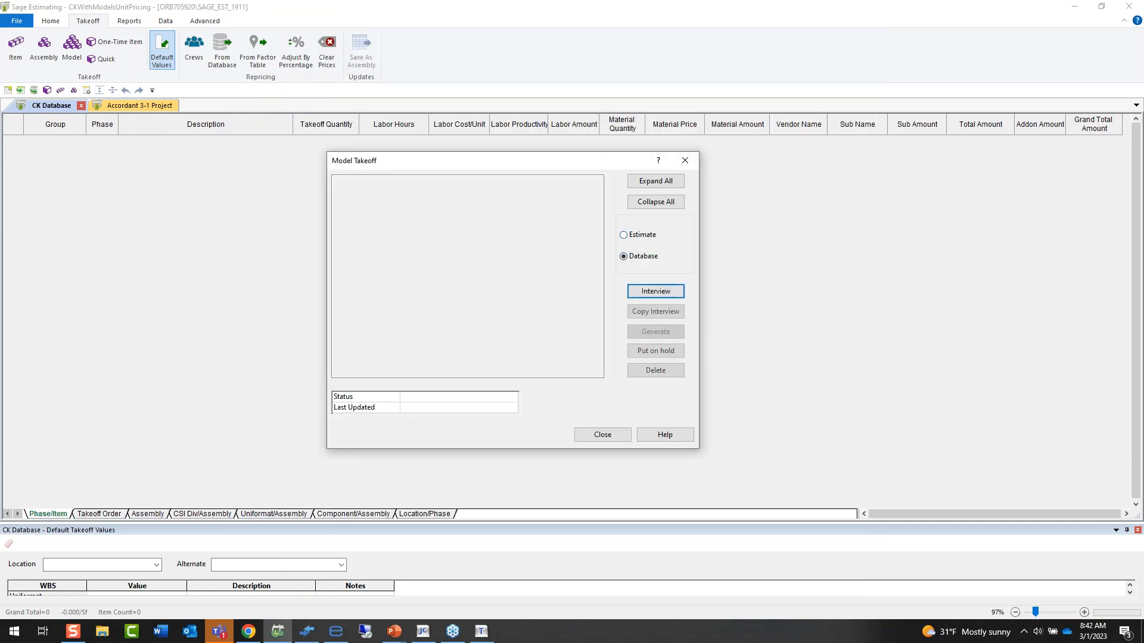
click(390, 333)
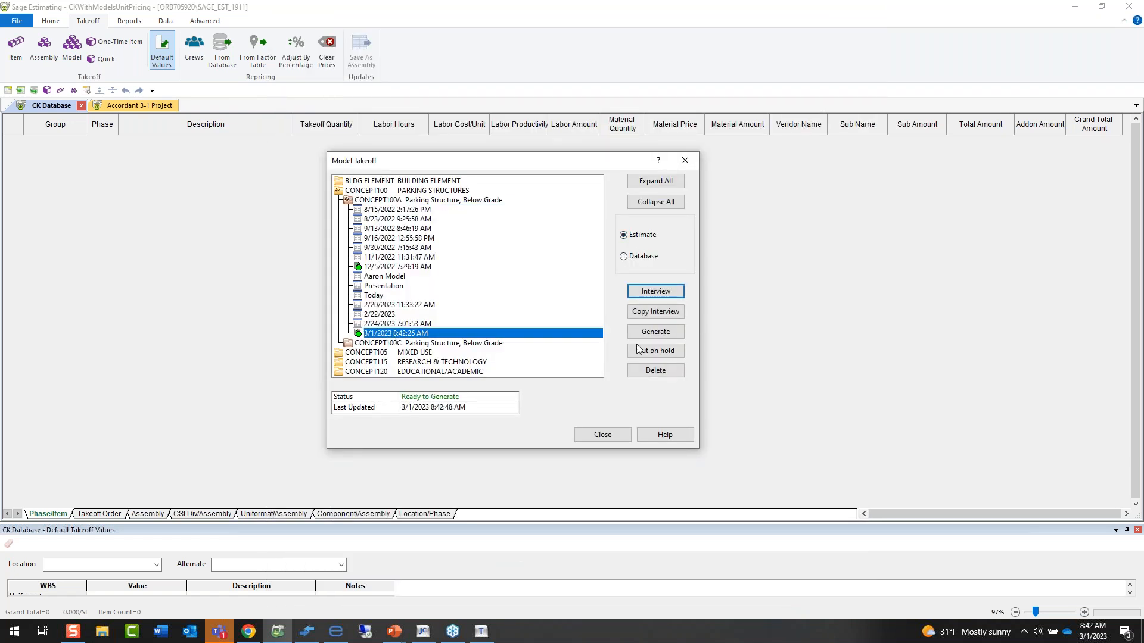
click(655, 331)
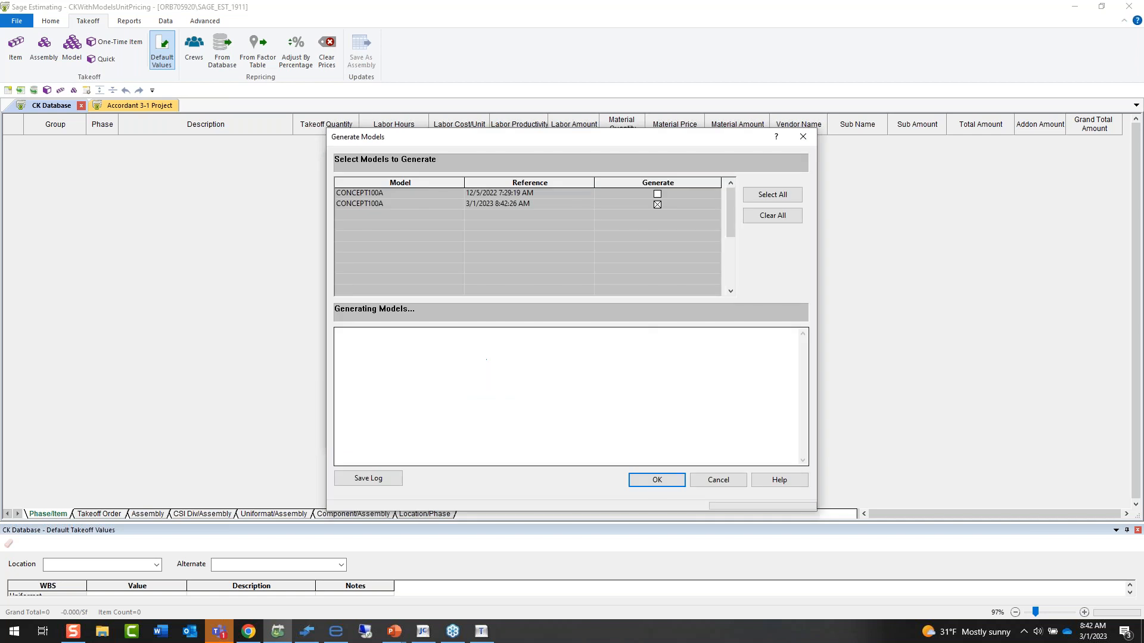
click(657, 484)
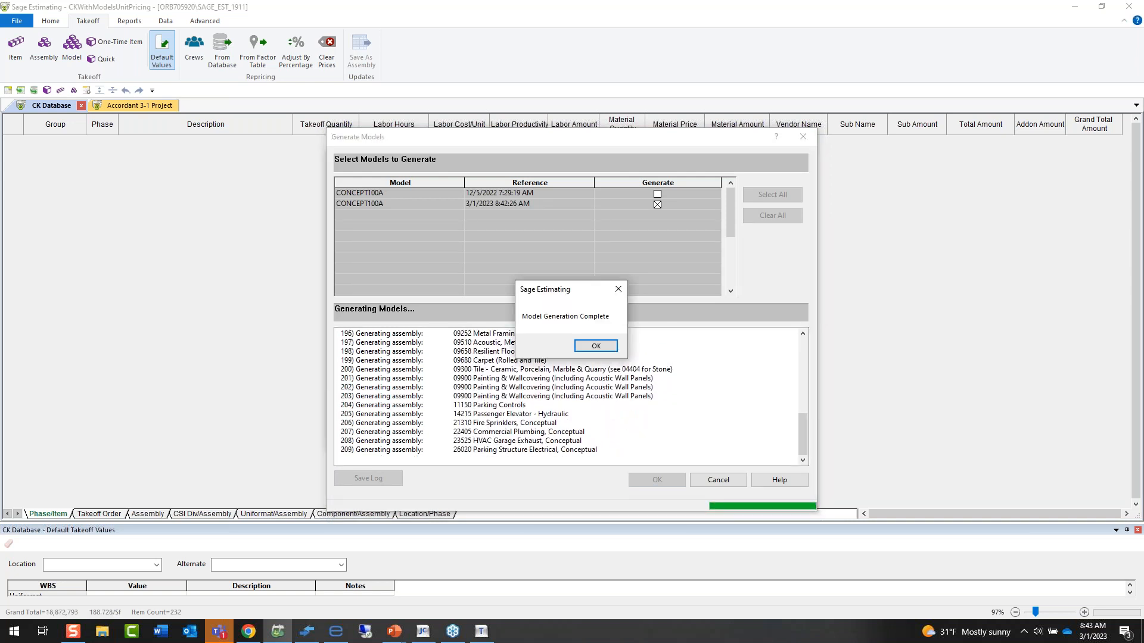
click(595, 346)
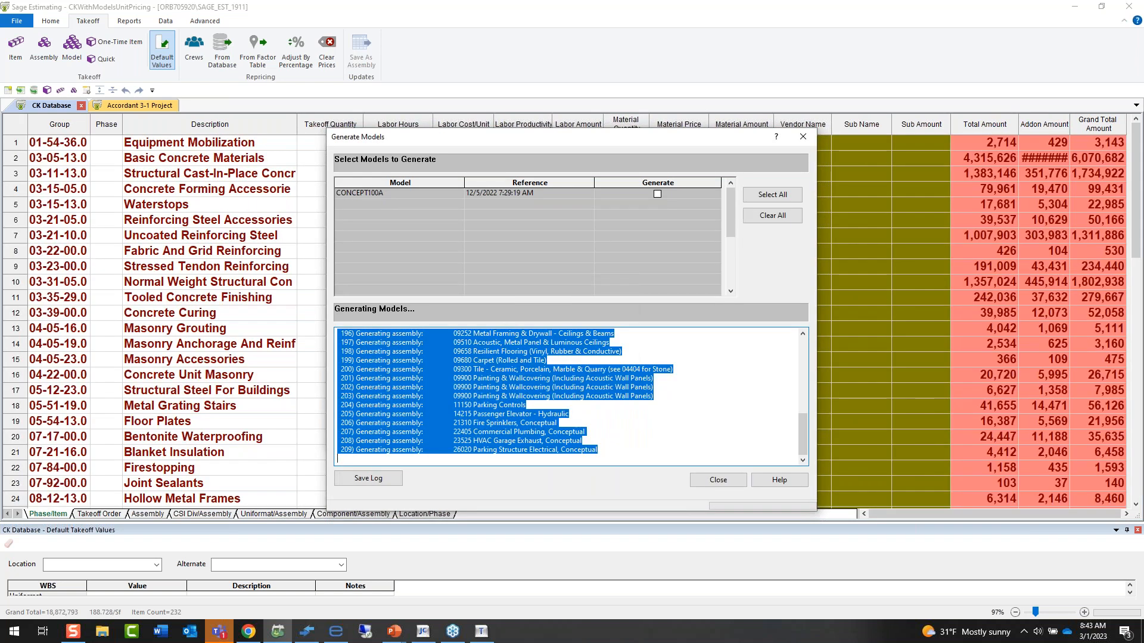
click(730, 481)
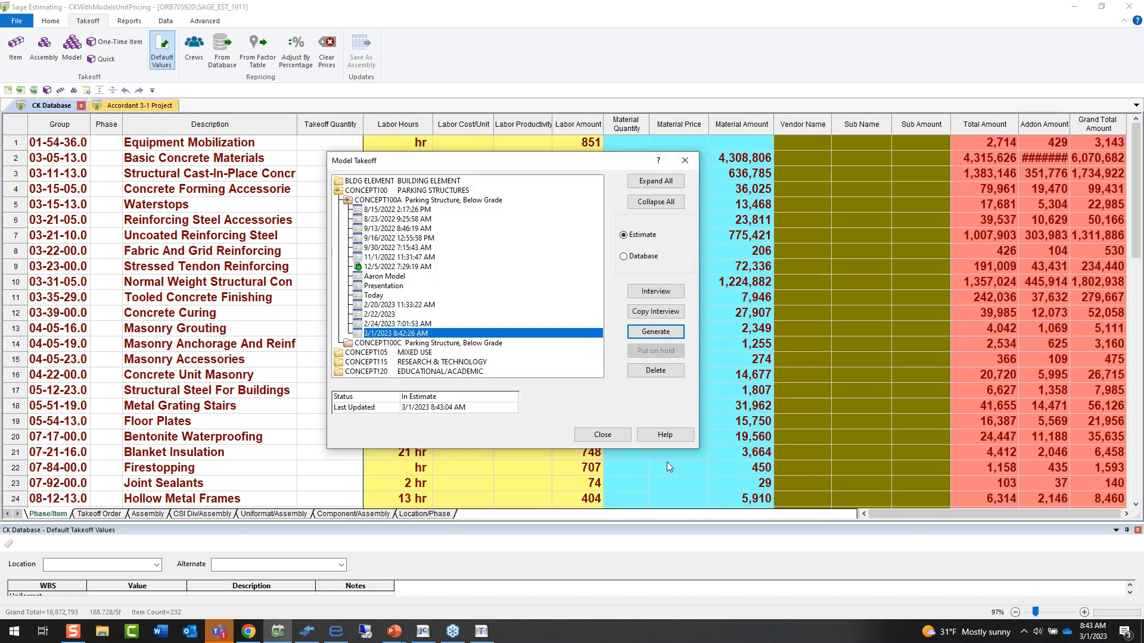
click(606, 440)
Display the CK Database estimate's totals and enlarge their window so every row from Labor to Total fits.
click(51, 21)
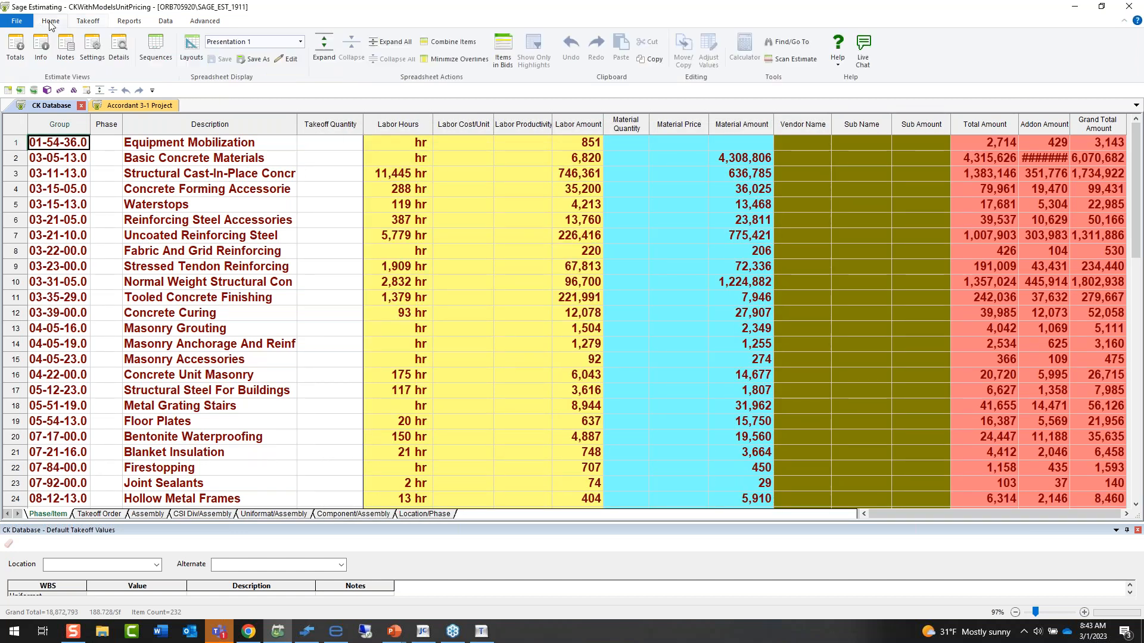
click(16, 58)
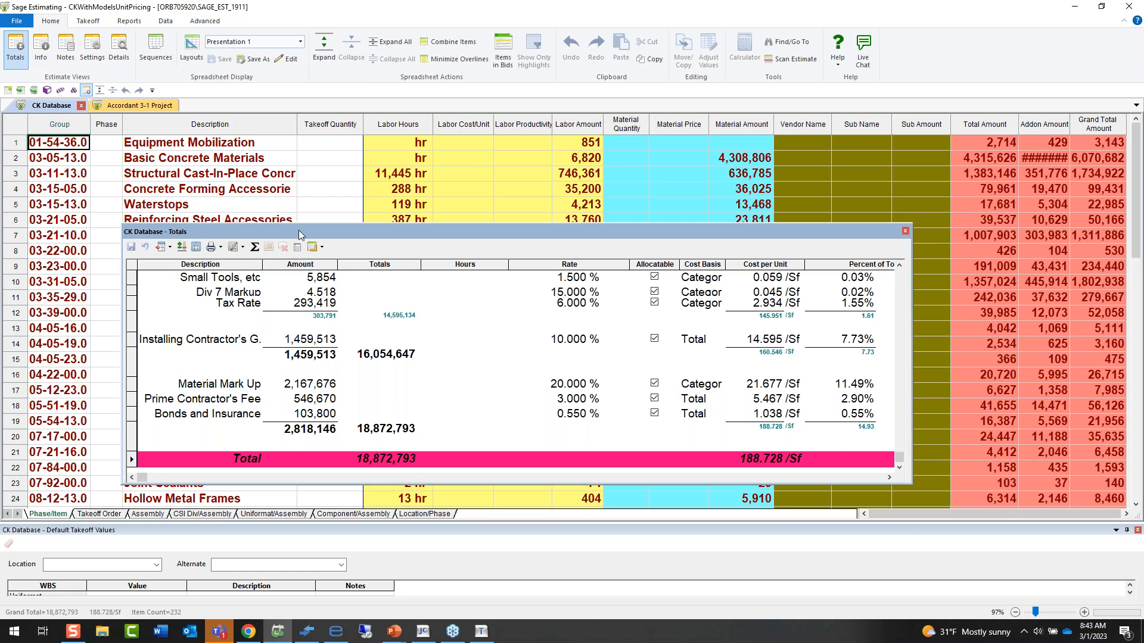
drag(299, 230, 314, 196)
scroll(357, 344, up, 3)
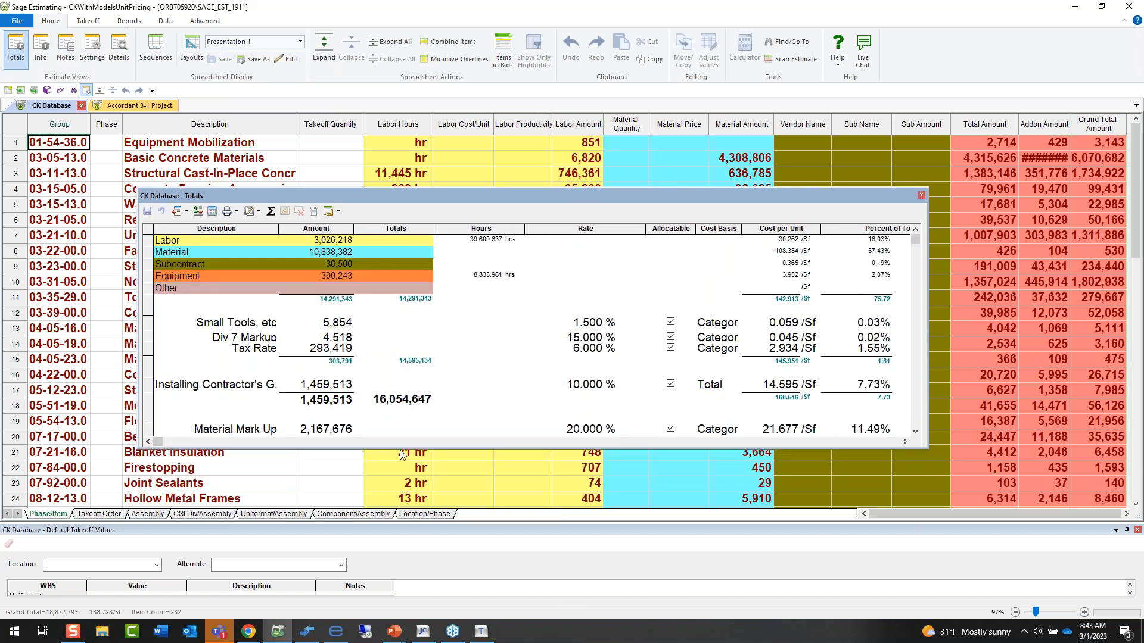
drag(400, 448, 399, 481)
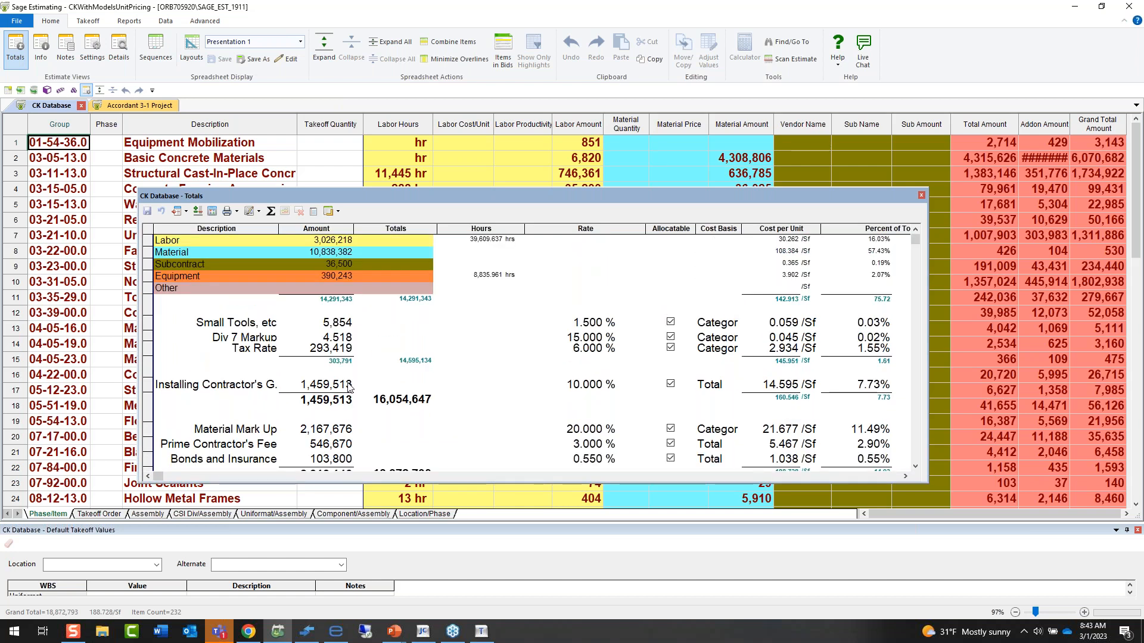
drag(386, 482, 383, 495)
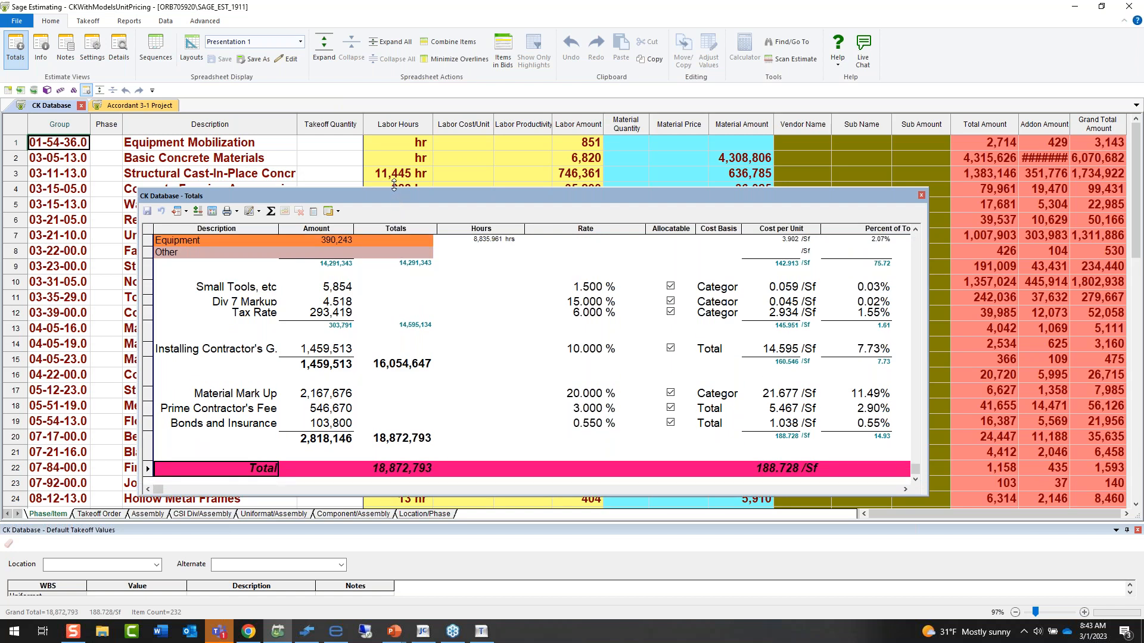
drag(393, 187, 394, 132)
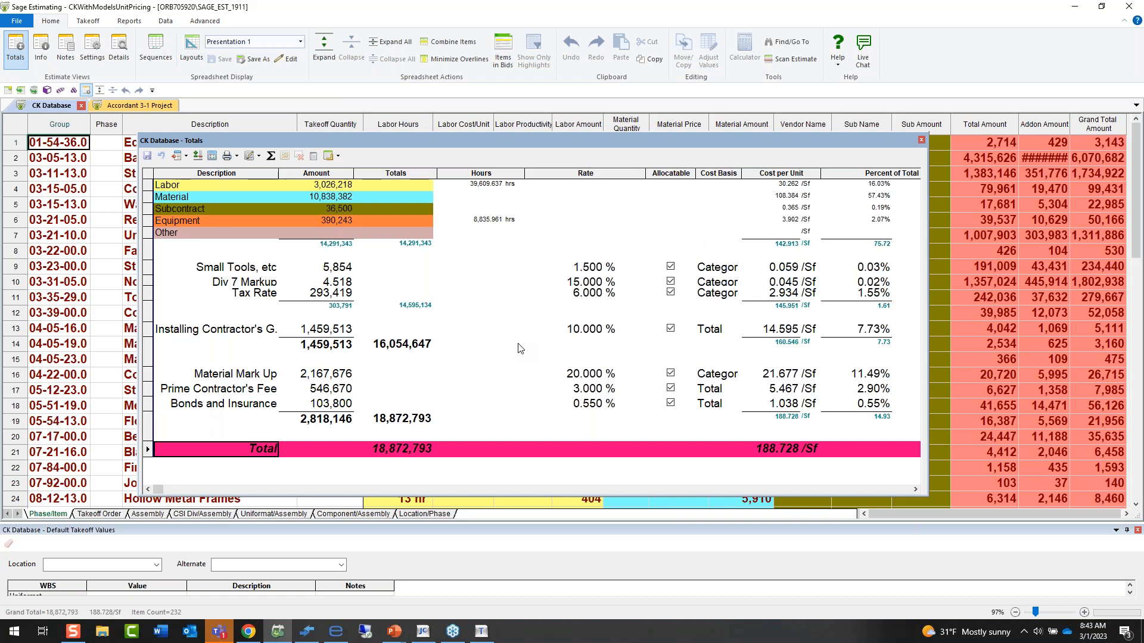
mouse_move(262, 298)
Adjust the estimate's grand total to 17,000,000 in the totals and show the options for handling its variance.
click(778, 448)
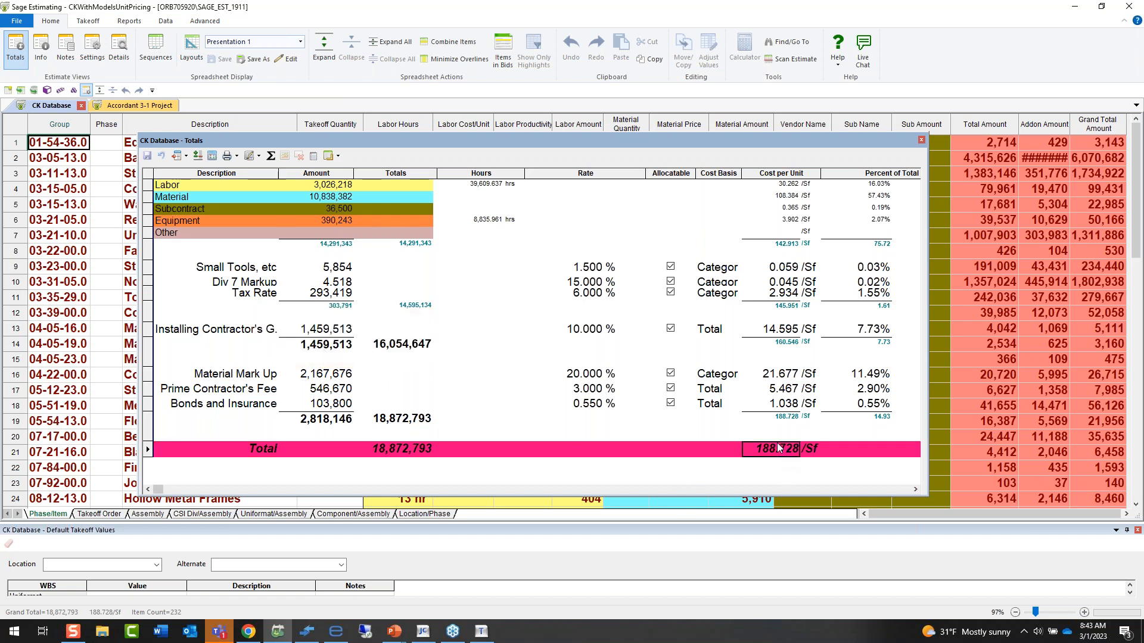
click(393, 450)
text(17000000)
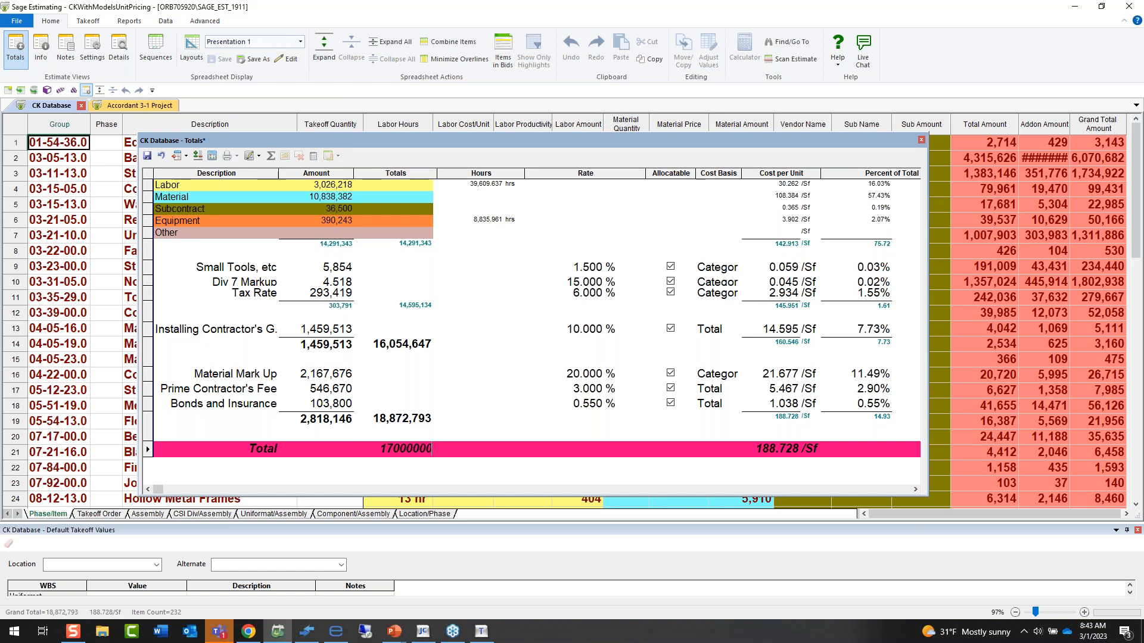
key(Return)
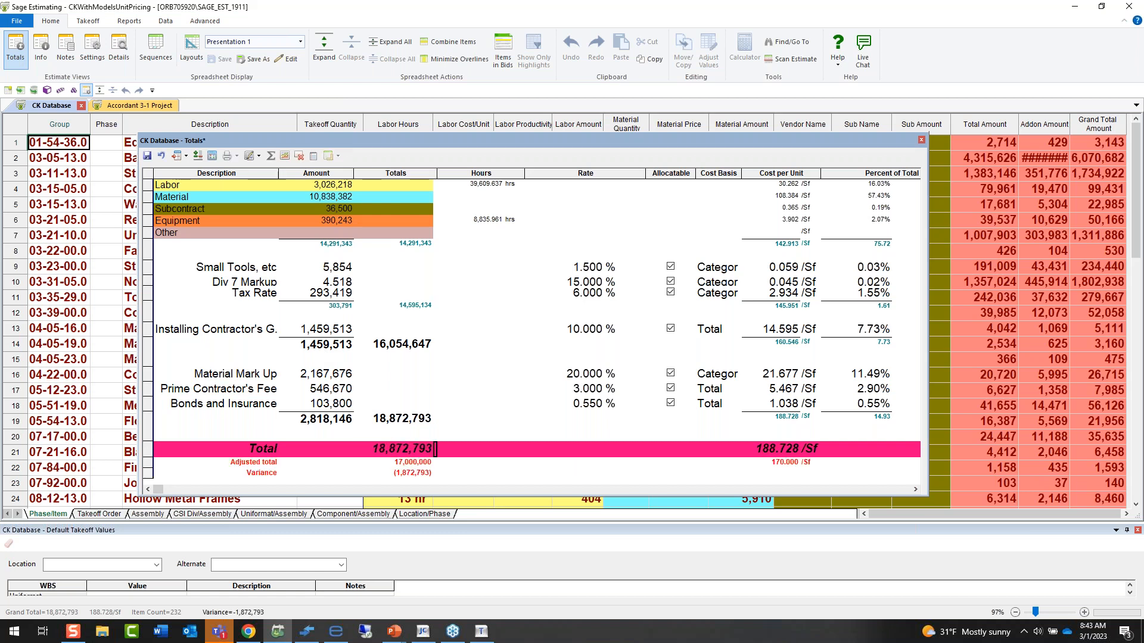
right_click(426, 464)
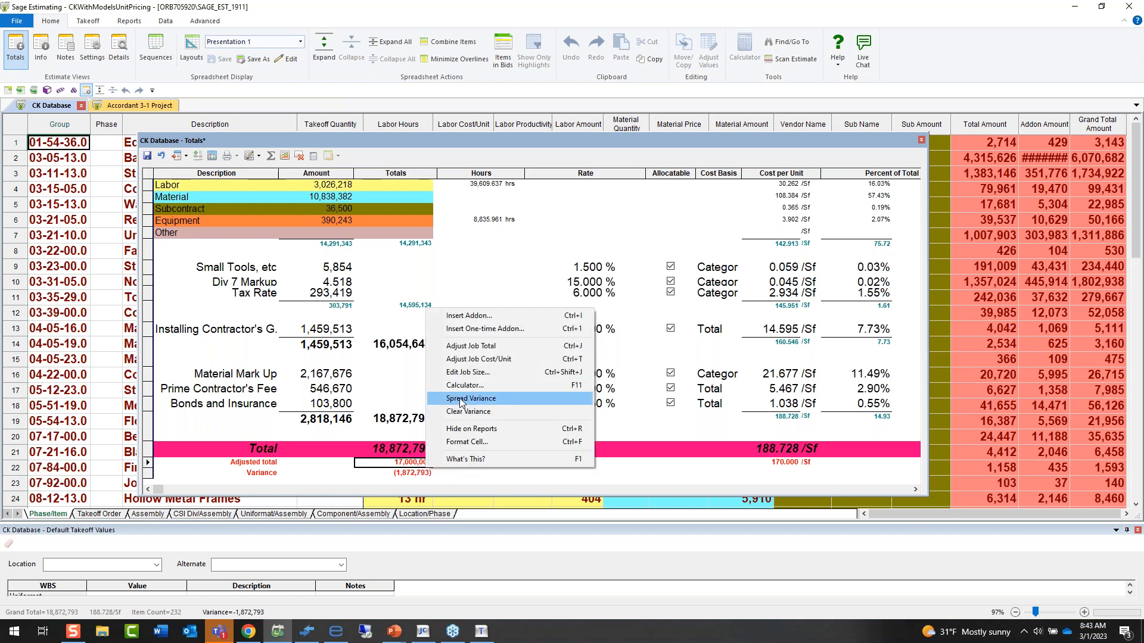
Adjust the total cost per unit to 200 per Sf and show the options for handling the variance.
click(791, 455)
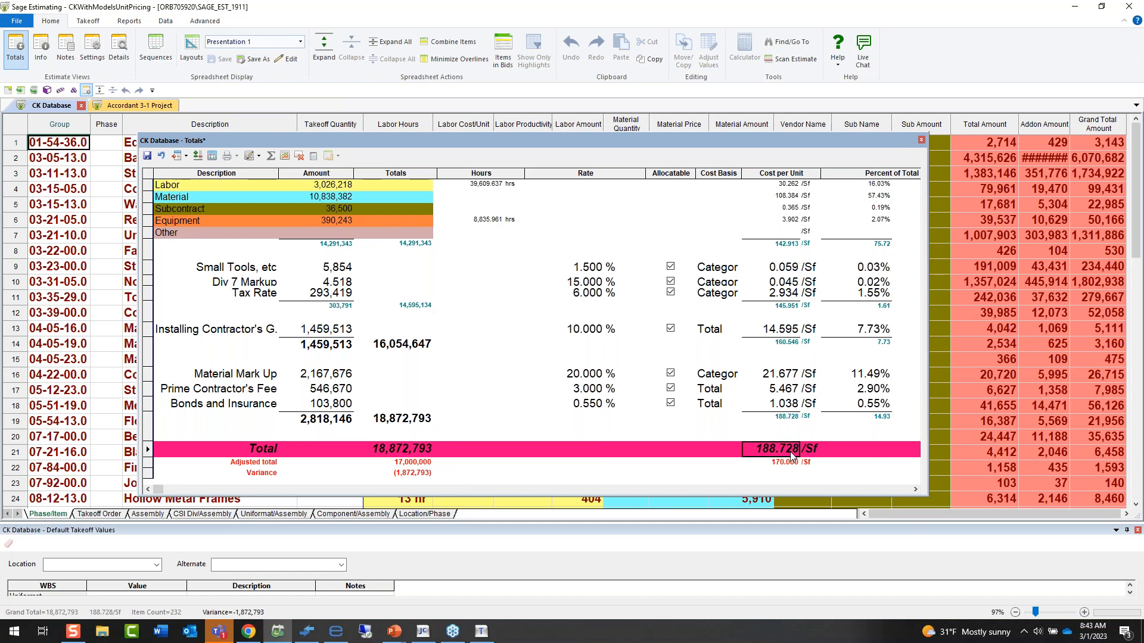
text(200)
key(Return)
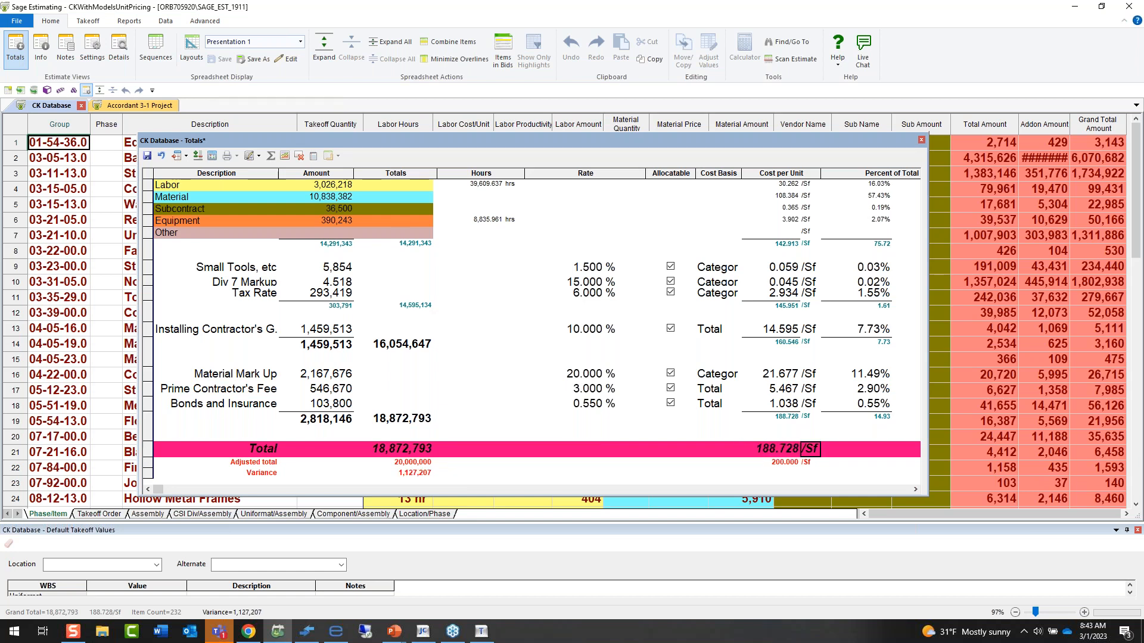
right_click(427, 468)
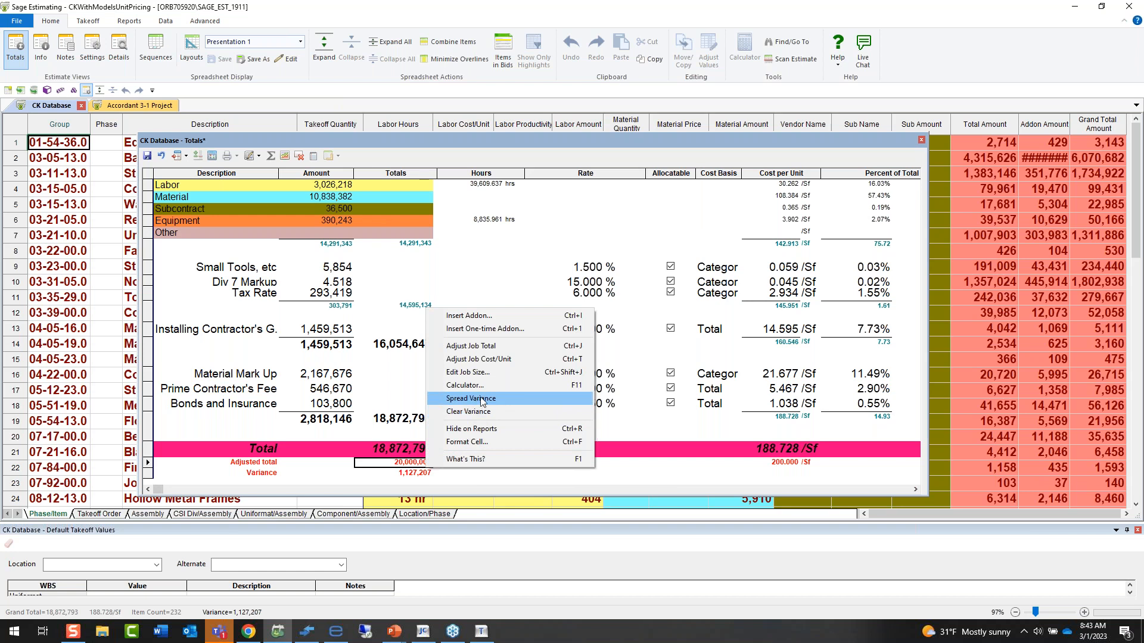
Discard the adjustments made to the totals and close the totals window.
click(922, 140)
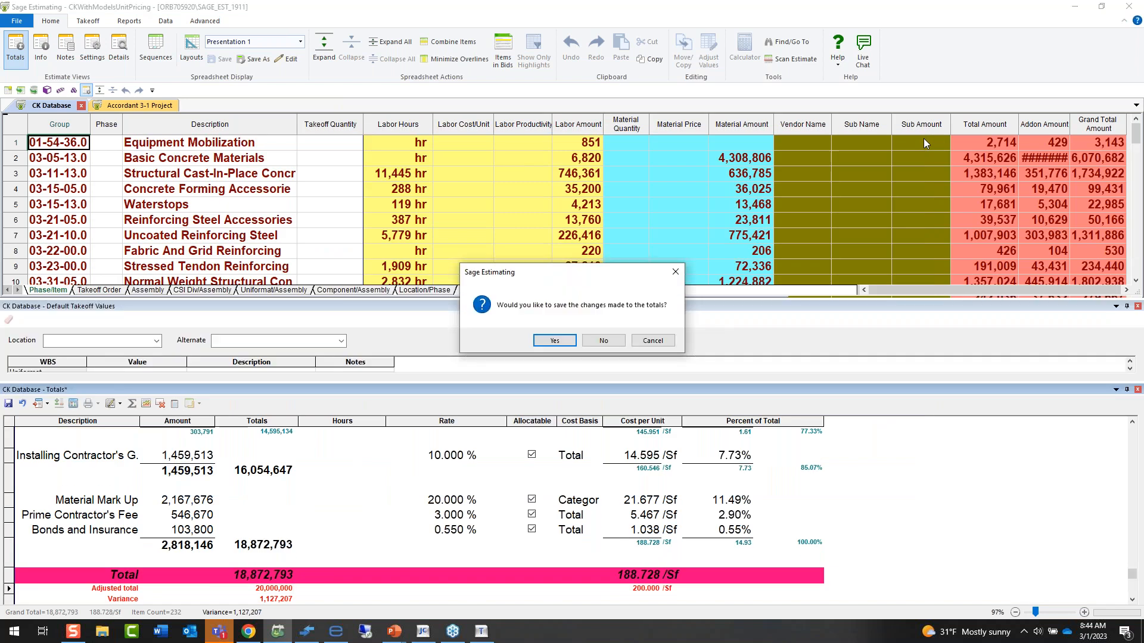
click(596, 342)
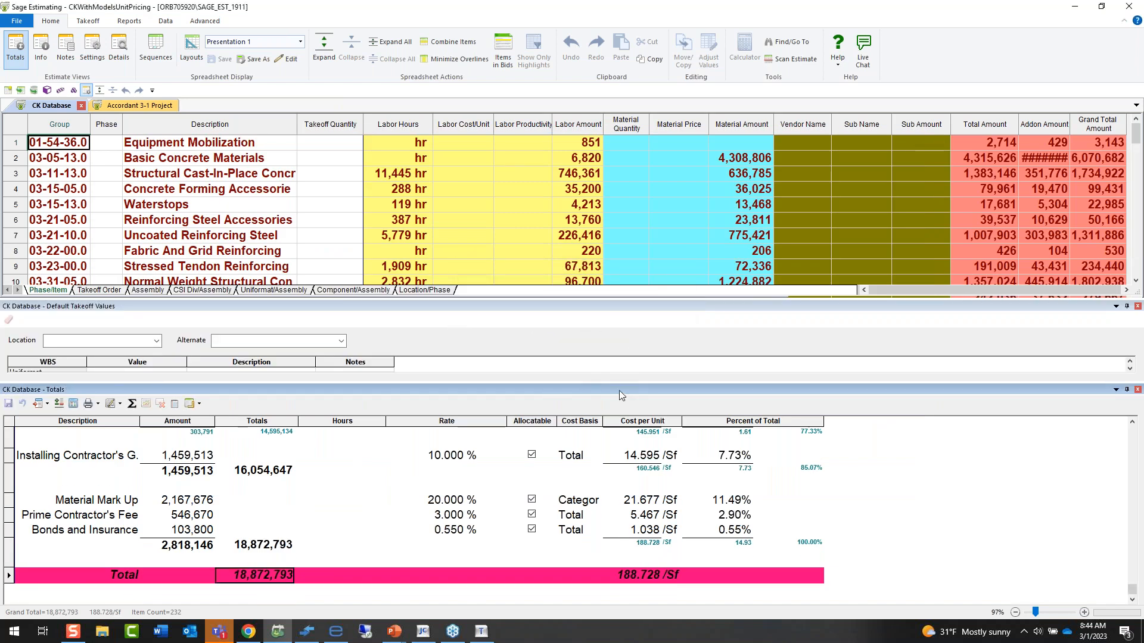
double_click(620, 391)
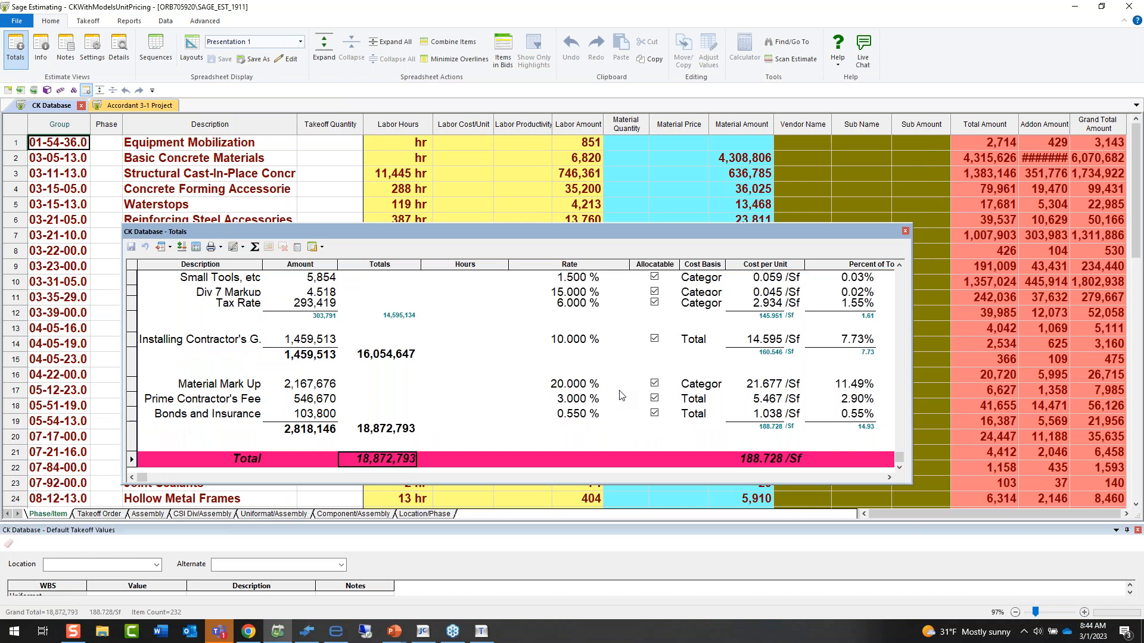
click(905, 231)
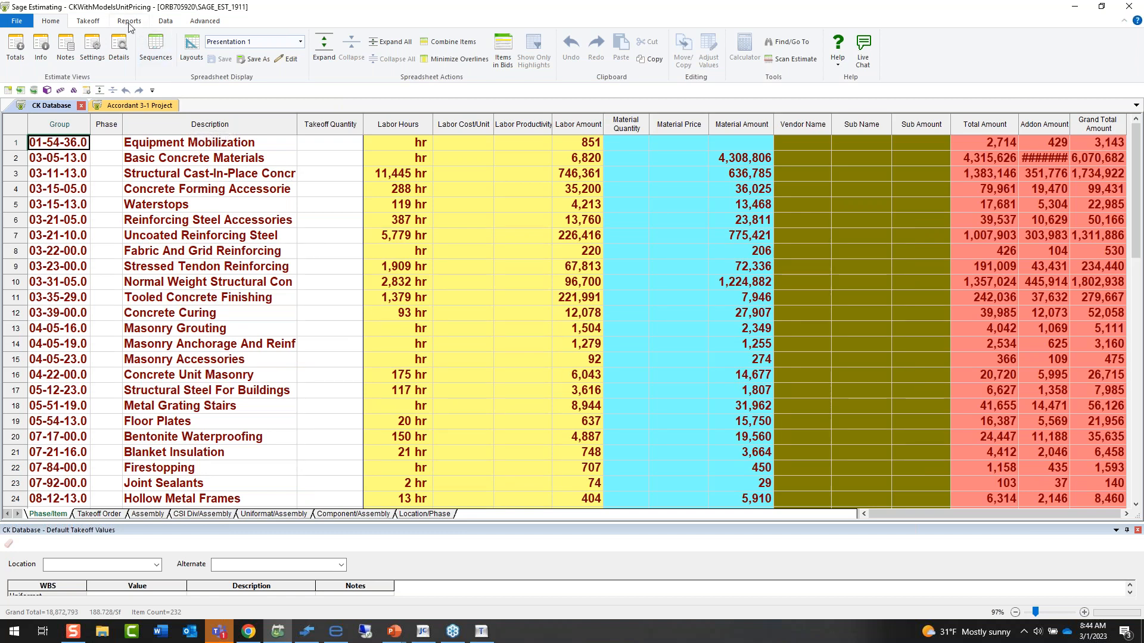
Examine the database's list of location factor tables for repricing the estimate, and close it without choosing one.
click(102, 22)
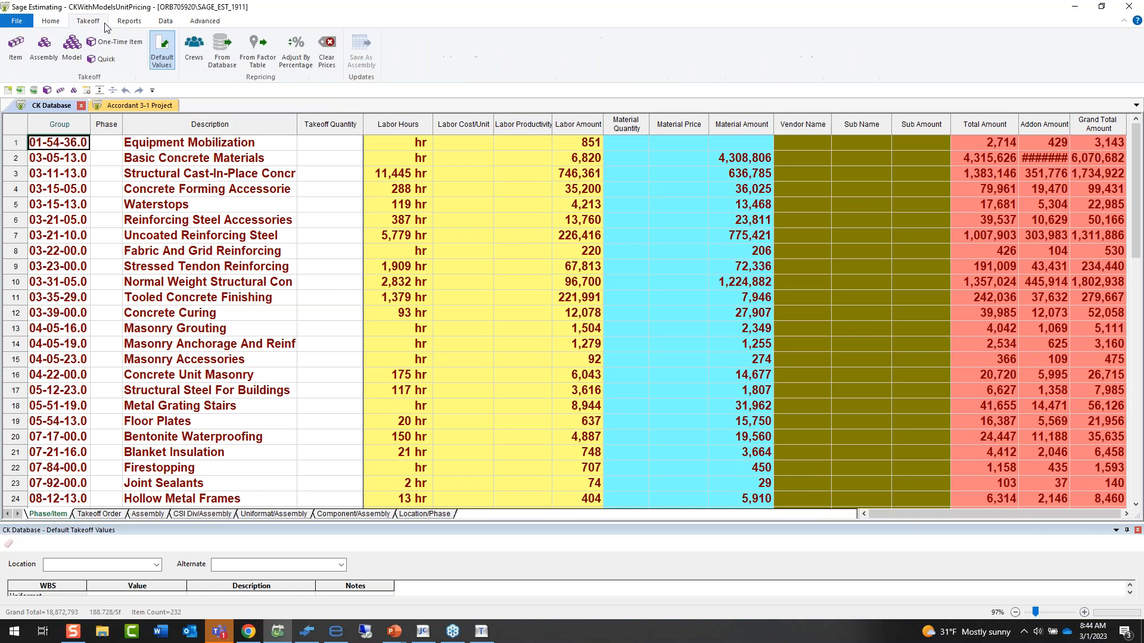
click(266, 61)
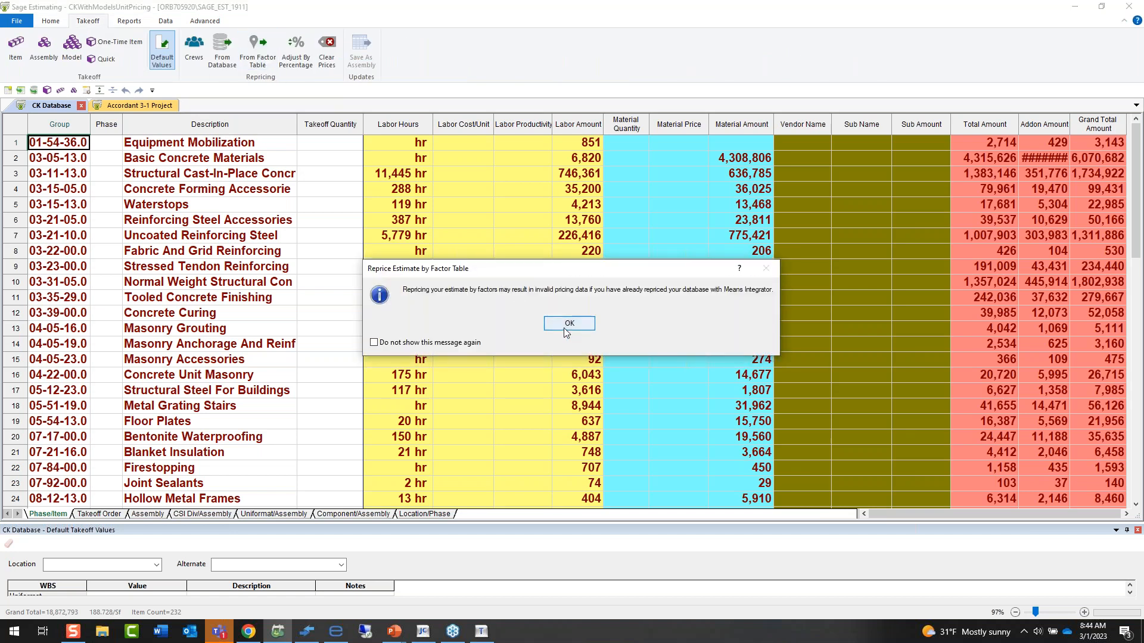
click(568, 323)
drag(593, 40, 396, 41)
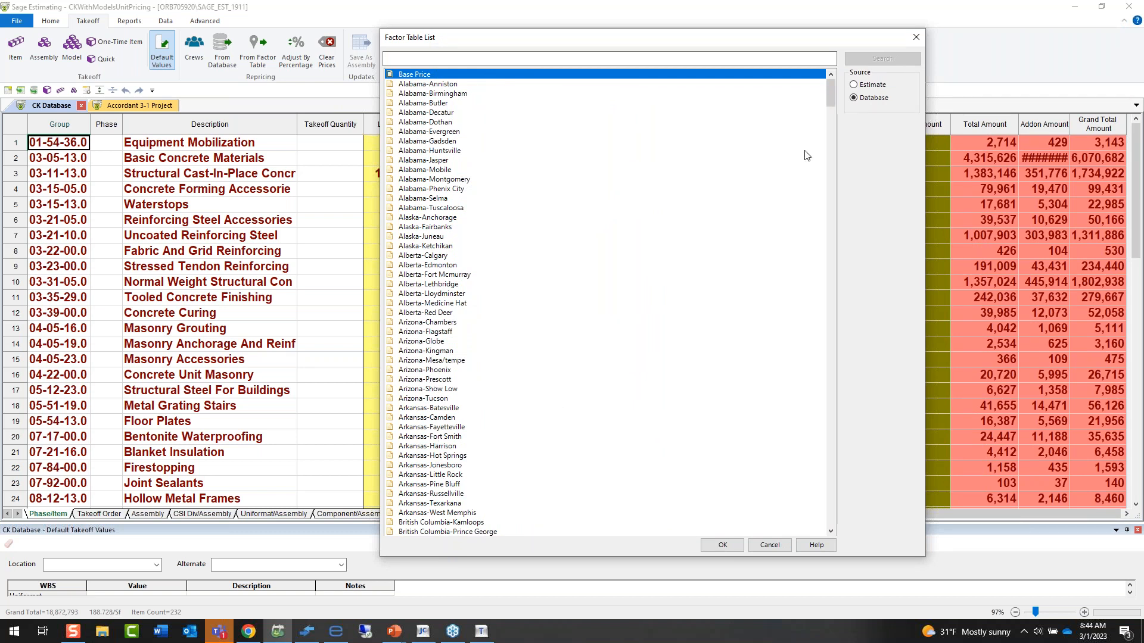
click(917, 39)
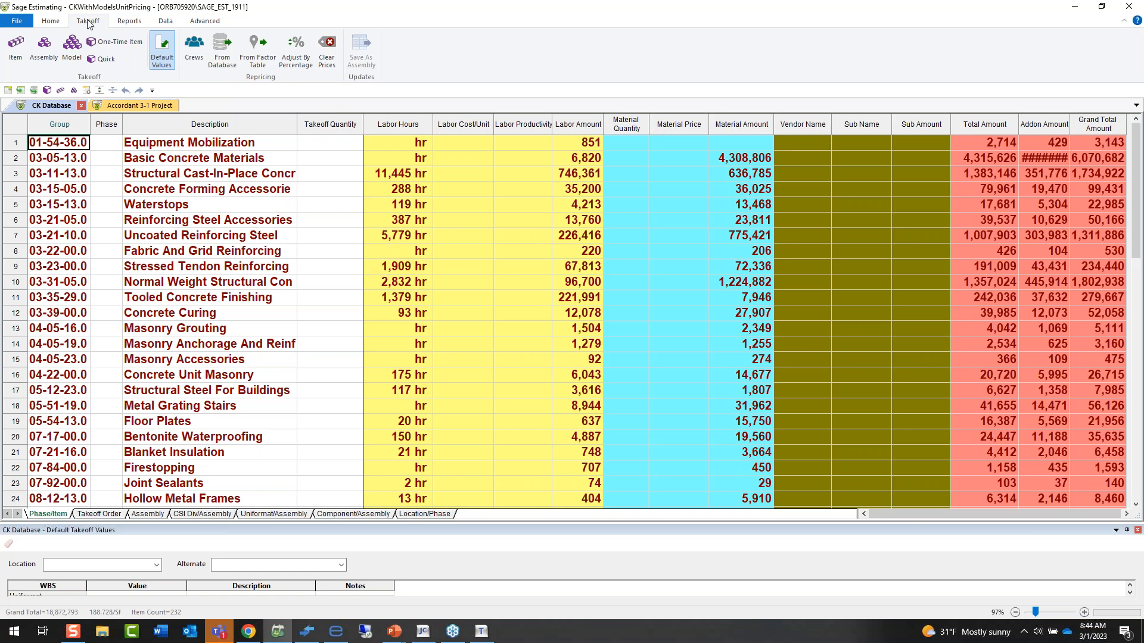
Switch to the Accordant 3-1 Project estimate and show its spreadsheet in Phase/Item order.
click(53, 24)
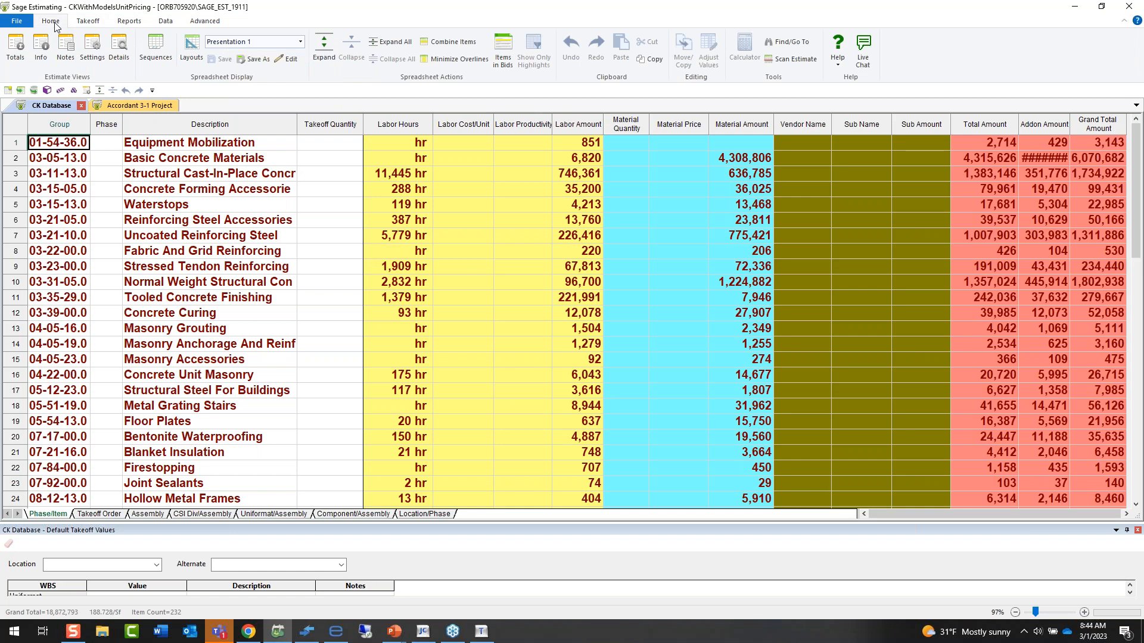
click(117, 110)
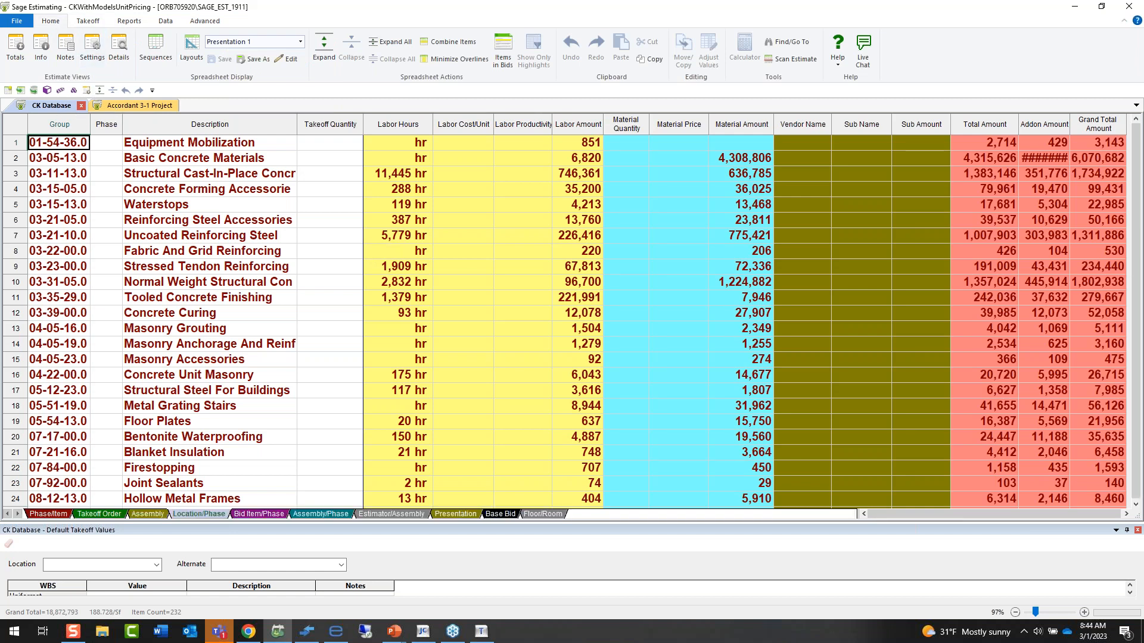
click(48, 513)
Preview the Bill of Materials Quote Sheet report in the Foundation Builders layout, look through it, and close the report.
click(128, 21)
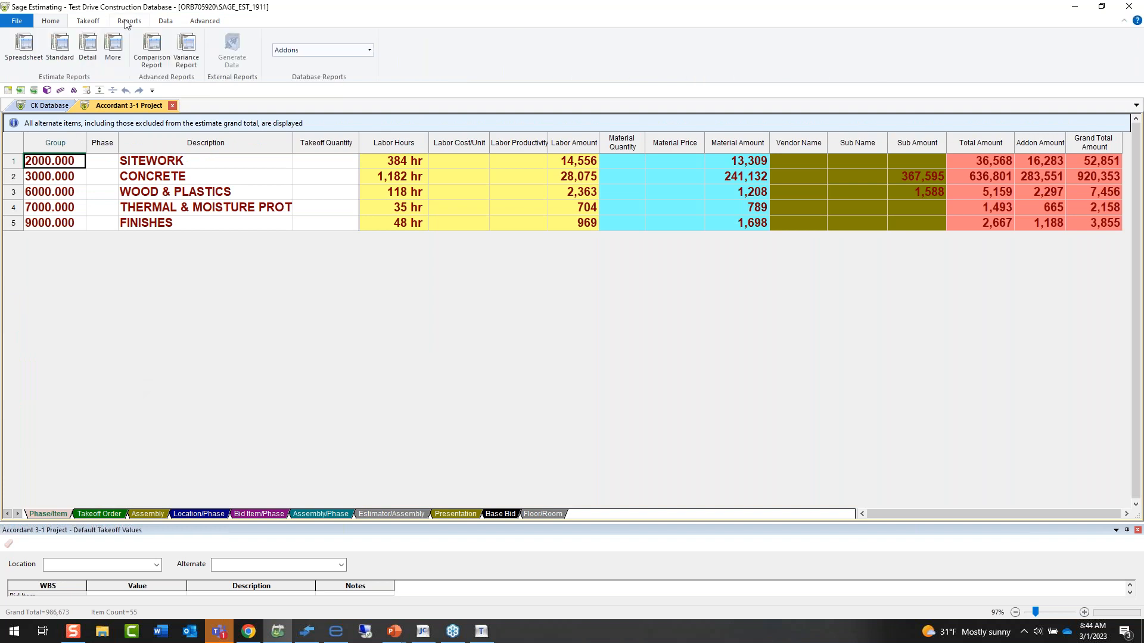
click(113, 50)
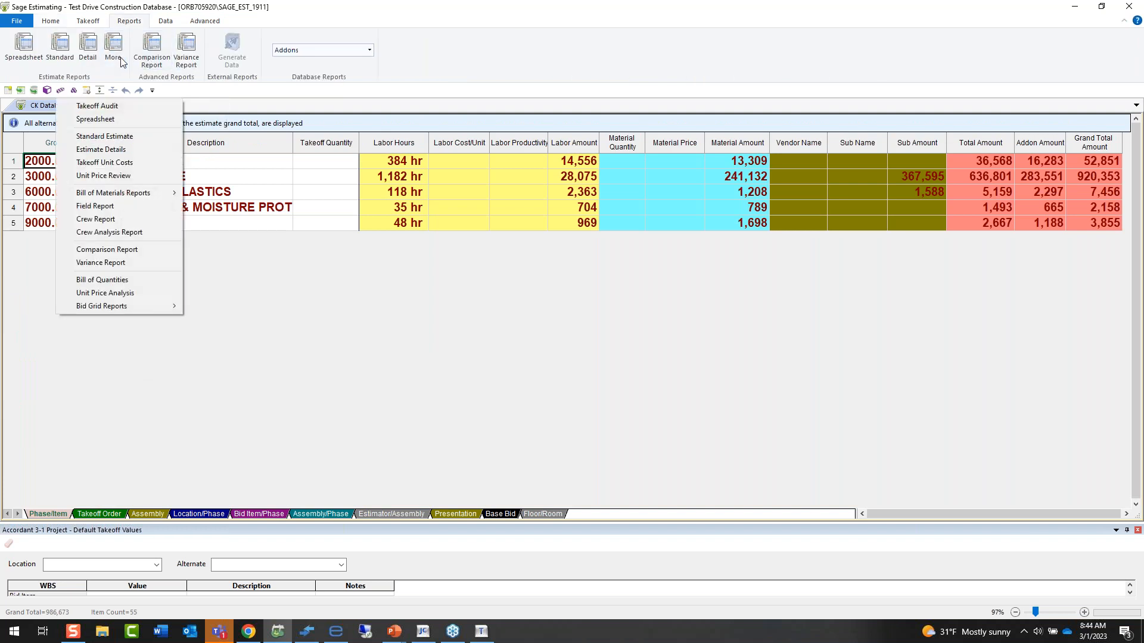
mouse_move(122, 192)
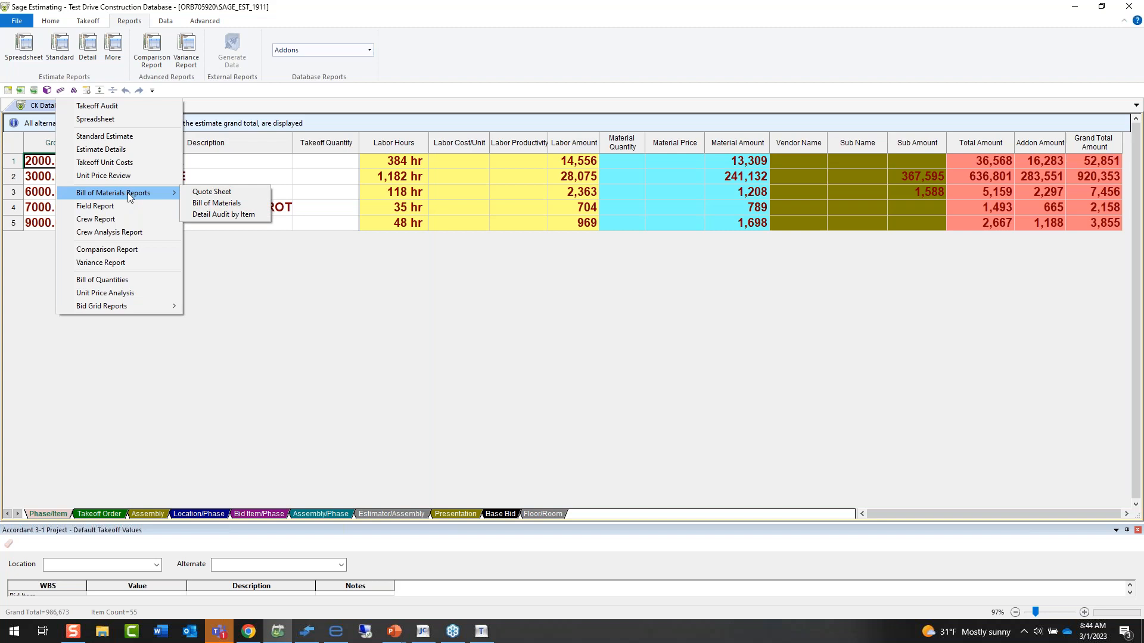
click(202, 193)
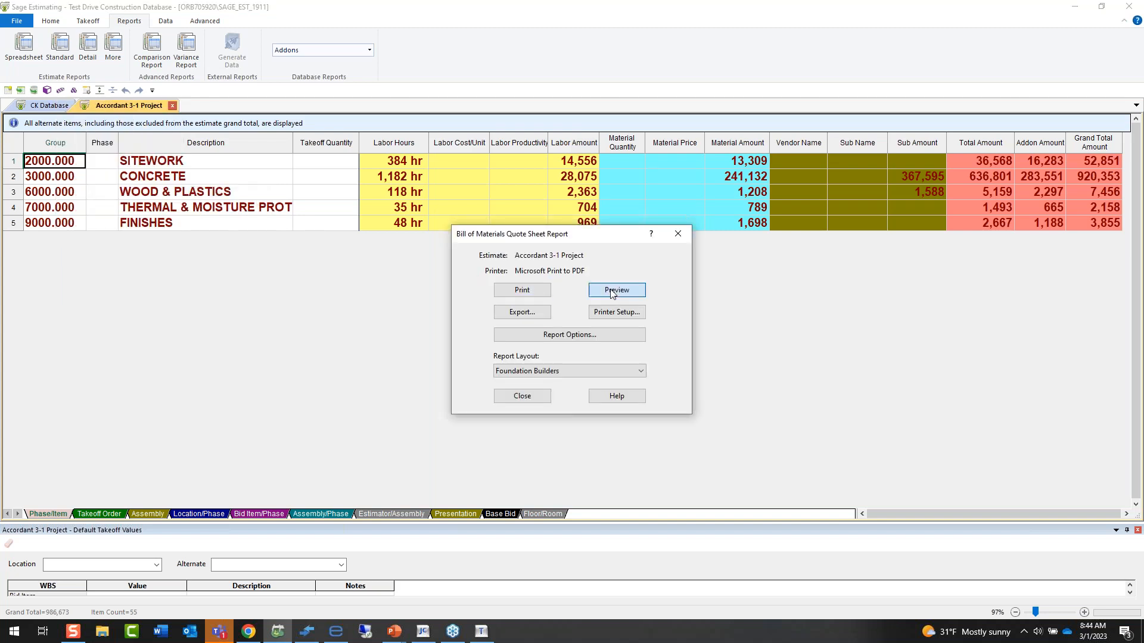
click(614, 290)
click(612, 299)
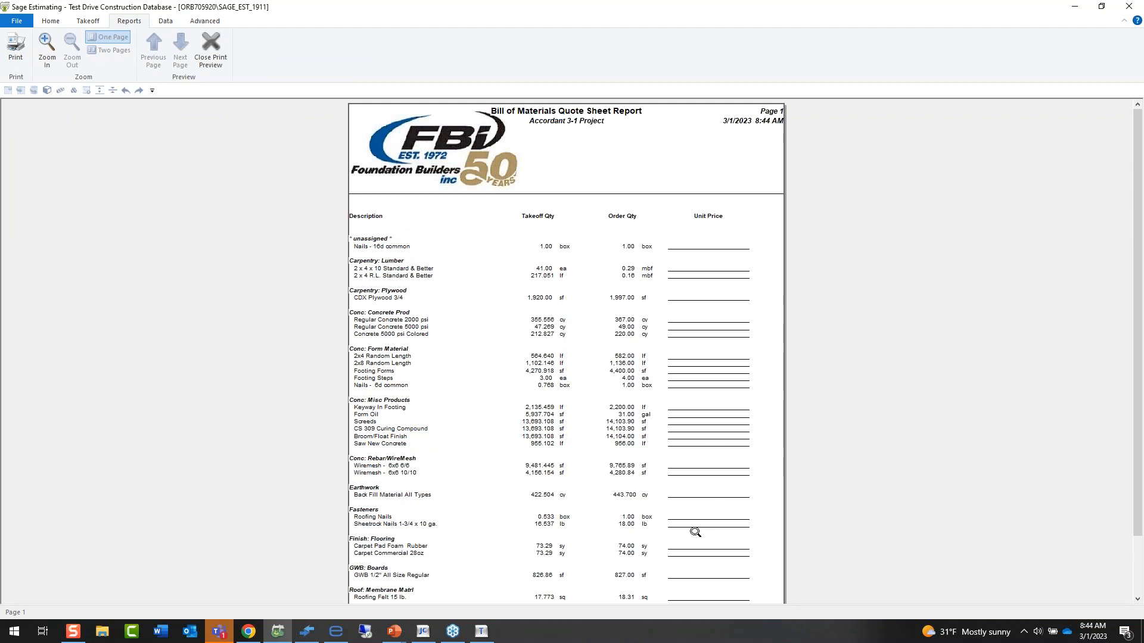
scroll(557, 474, down, 2)
scroll(541, 422, up, 2)
click(210, 46)
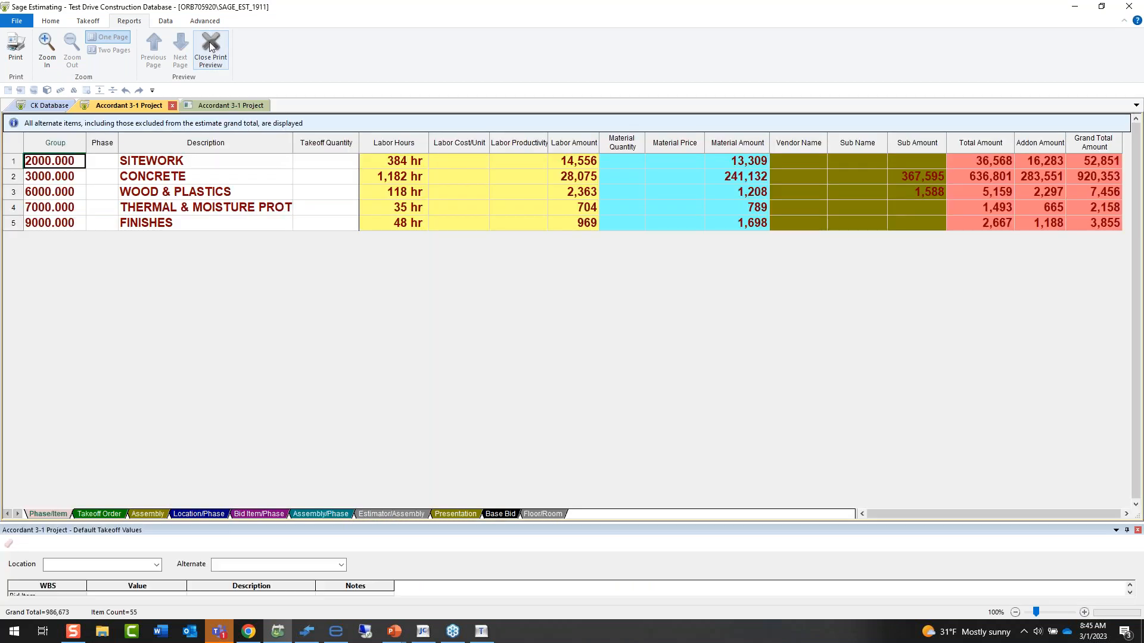
click(678, 234)
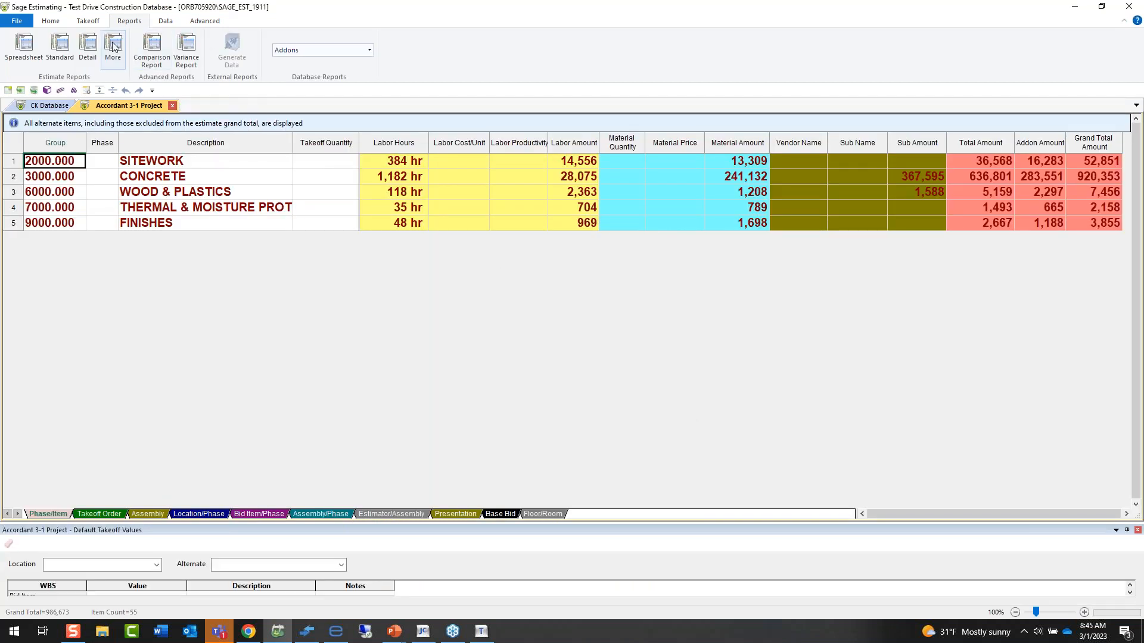
Preview the Standard Estimate report in the Sage Intacct layout through its second page and close the preview.
click(112, 48)
click(99, 137)
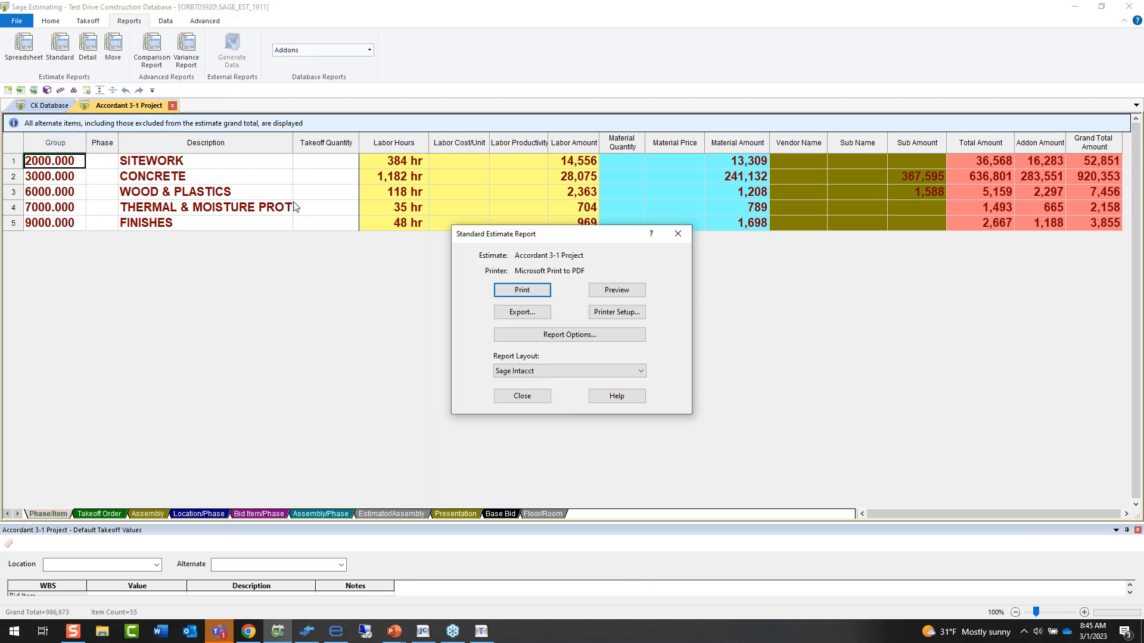
click(622, 290)
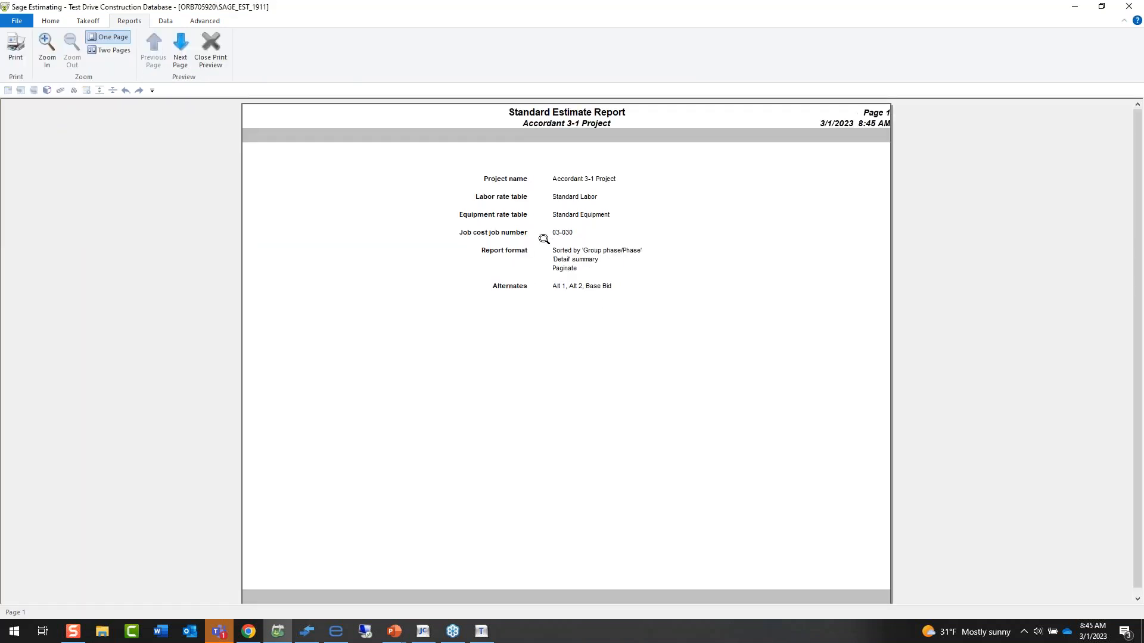
click(182, 65)
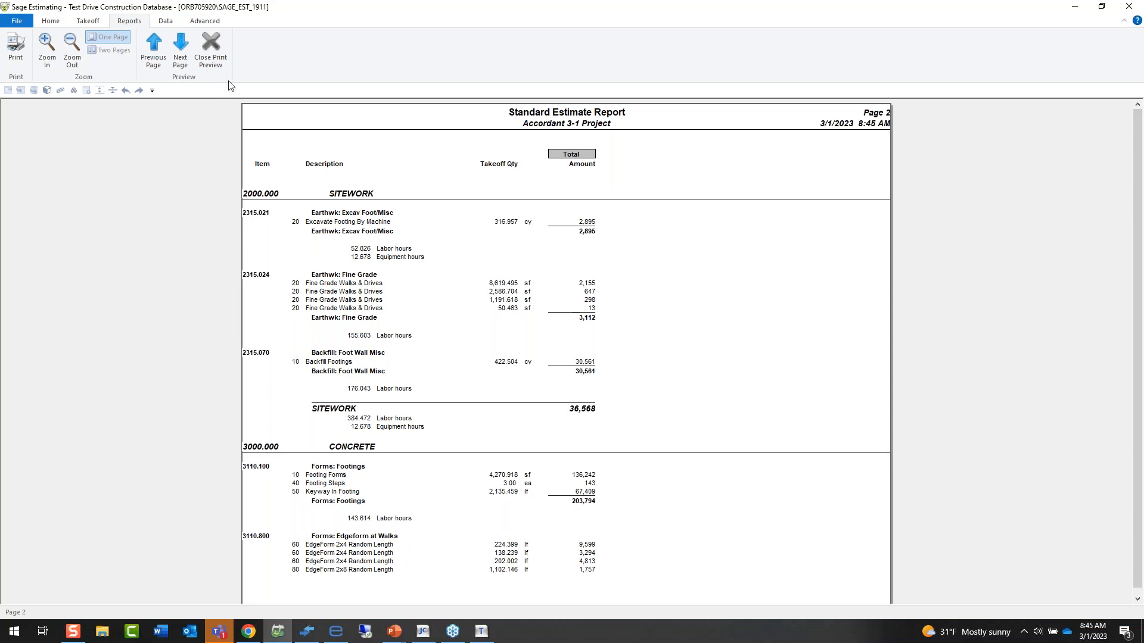
click(211, 50)
Set the Standard Estimate report's summary level to Phase in its sort options.
click(542, 336)
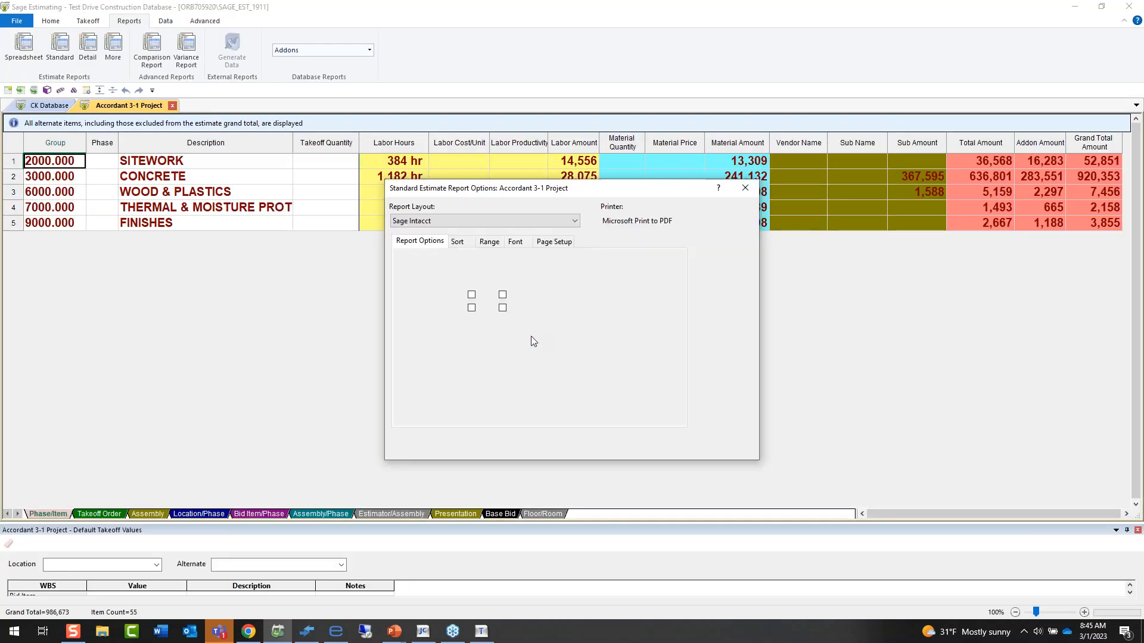
click(457, 241)
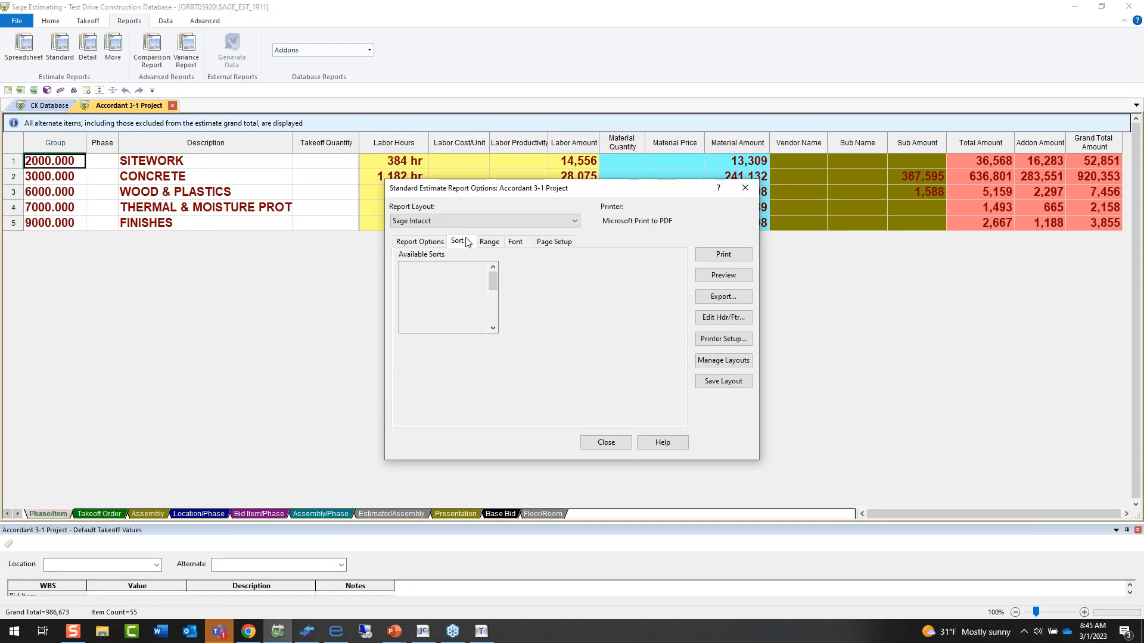
click(464, 370)
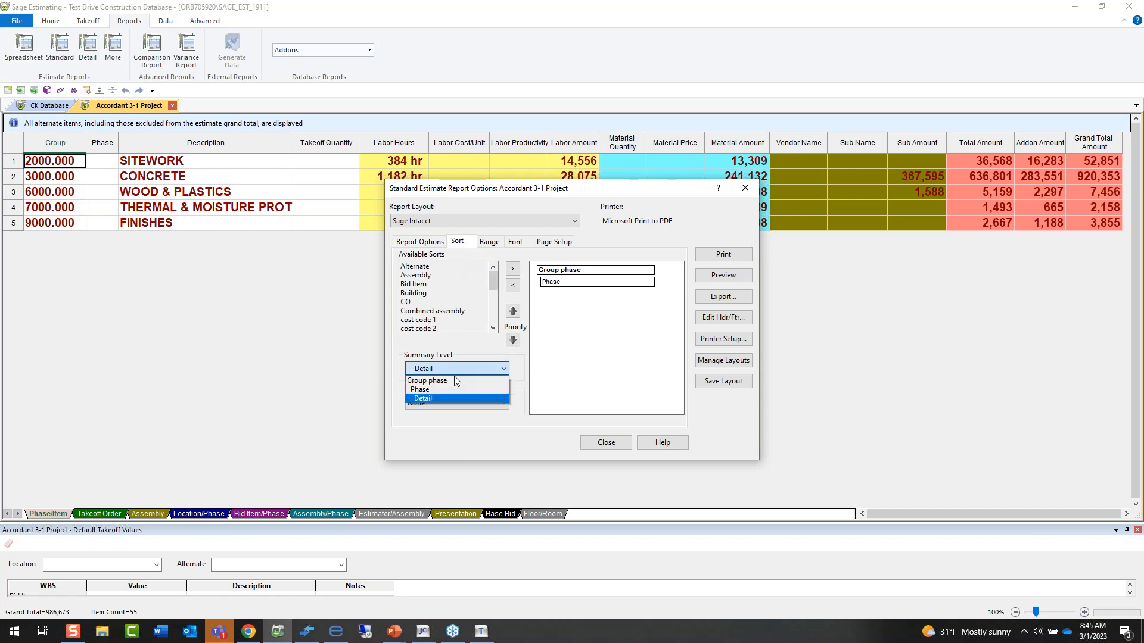
click(451, 391)
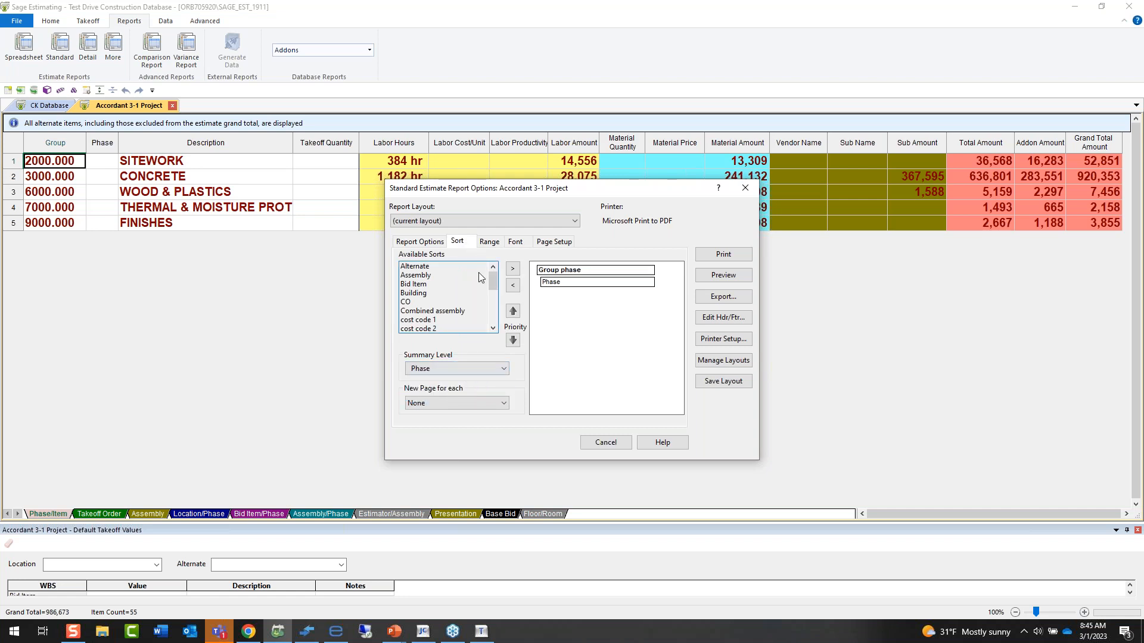
Add Location to the report's sorts, raise it above Group phase, and preview the report.
scroll(434, 304, down, 2)
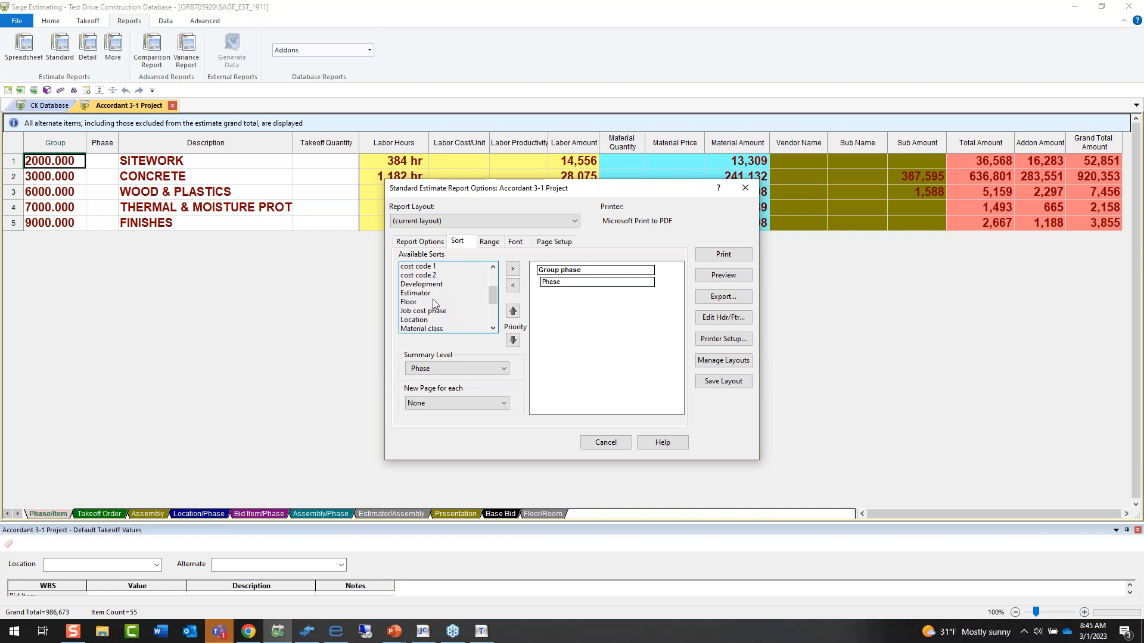
double_click(434, 321)
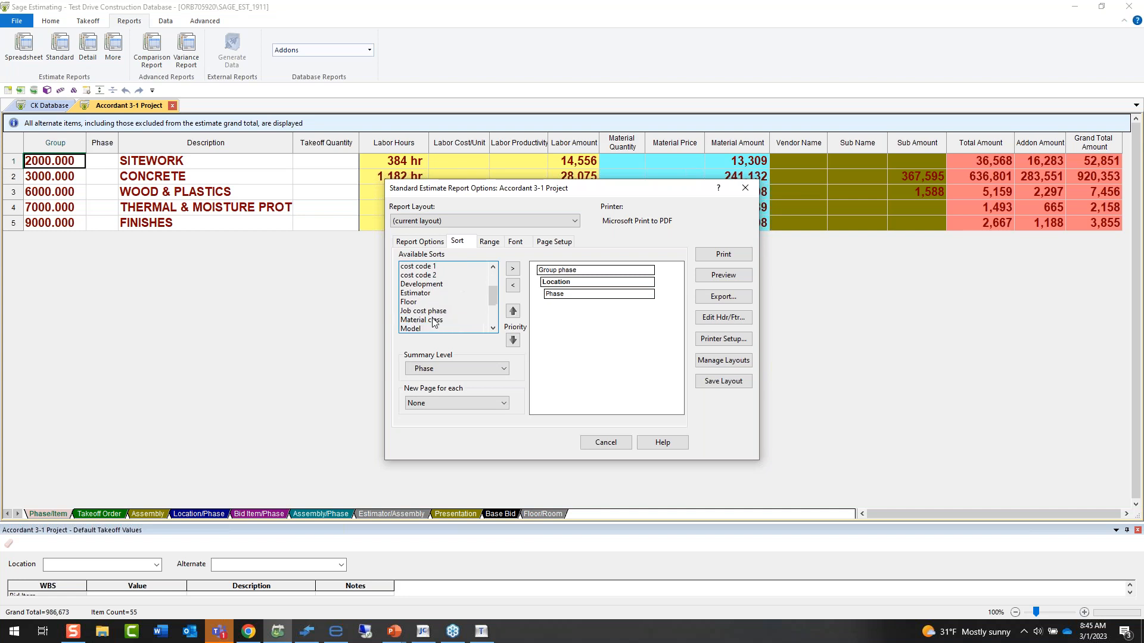
click(558, 285)
click(513, 310)
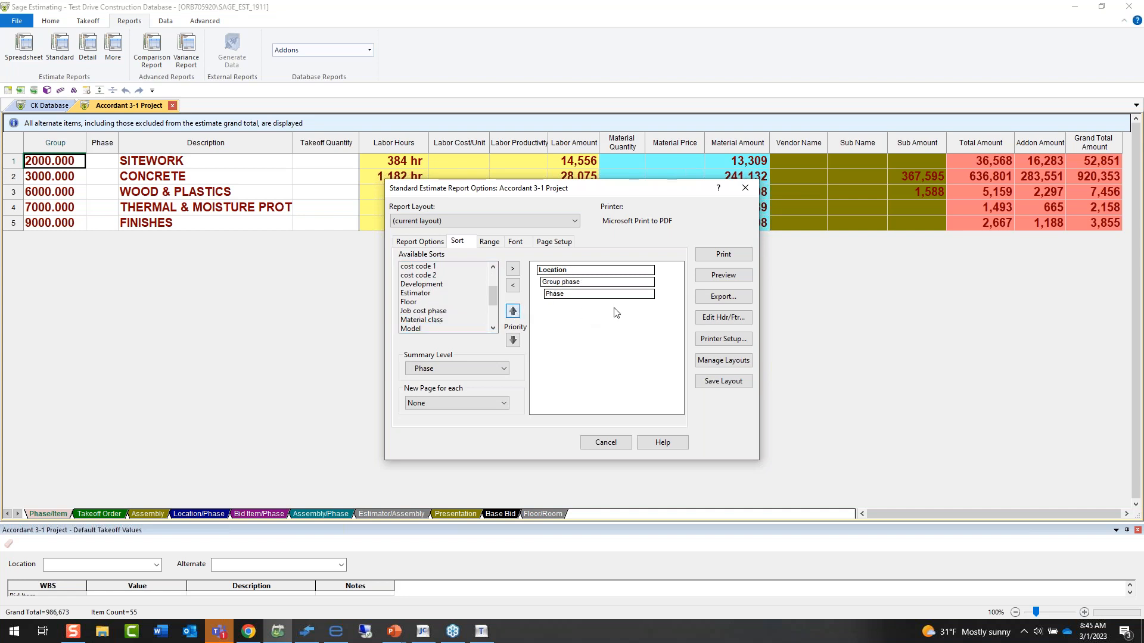
click(712, 277)
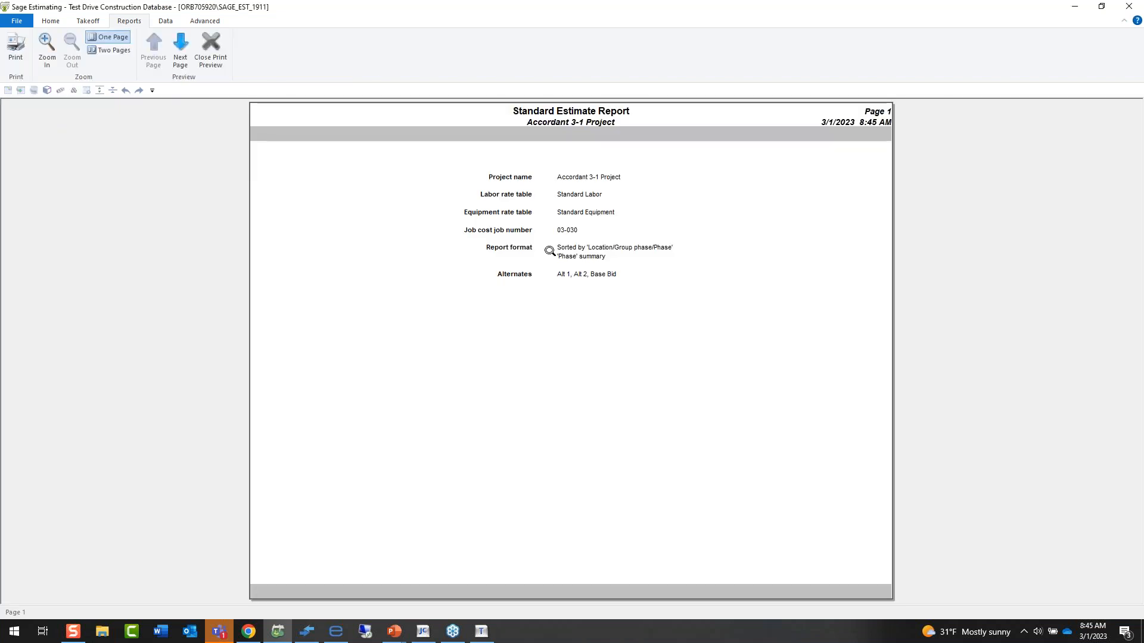
Look through pages 2 to 4 of the location-sorted Standard Estimate report and close the preview.
click(180, 57)
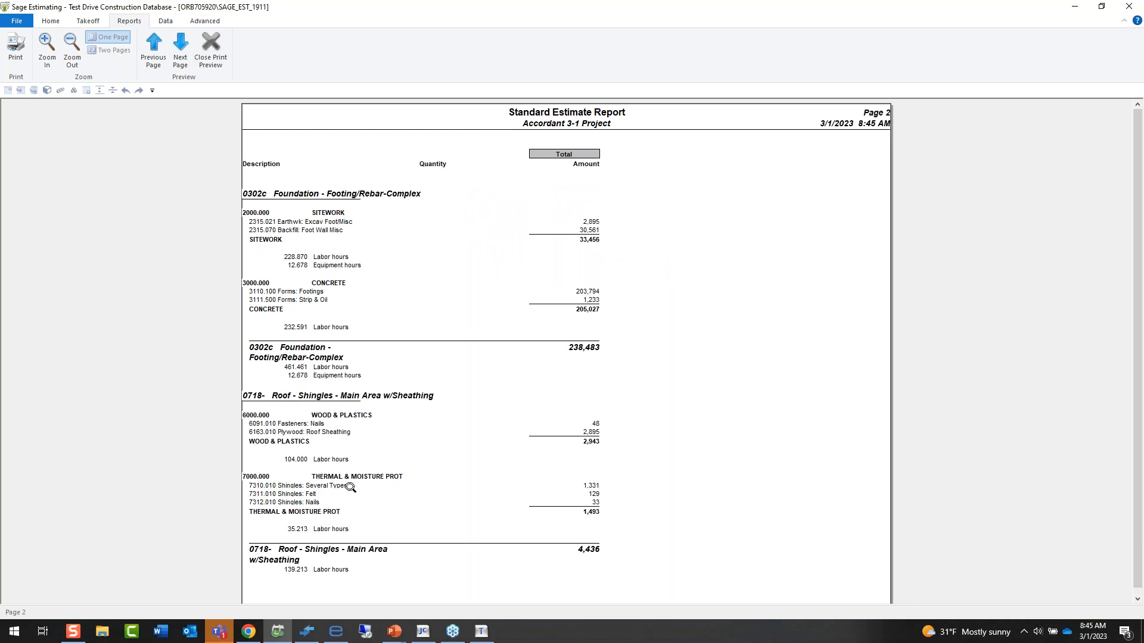
click(180, 55)
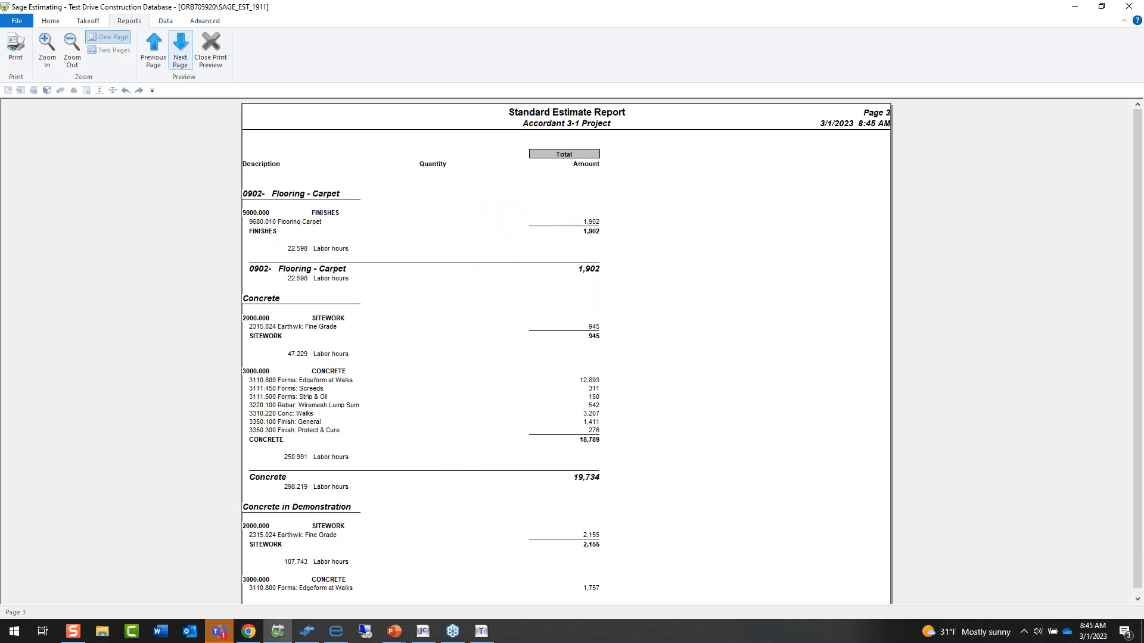
click(180, 54)
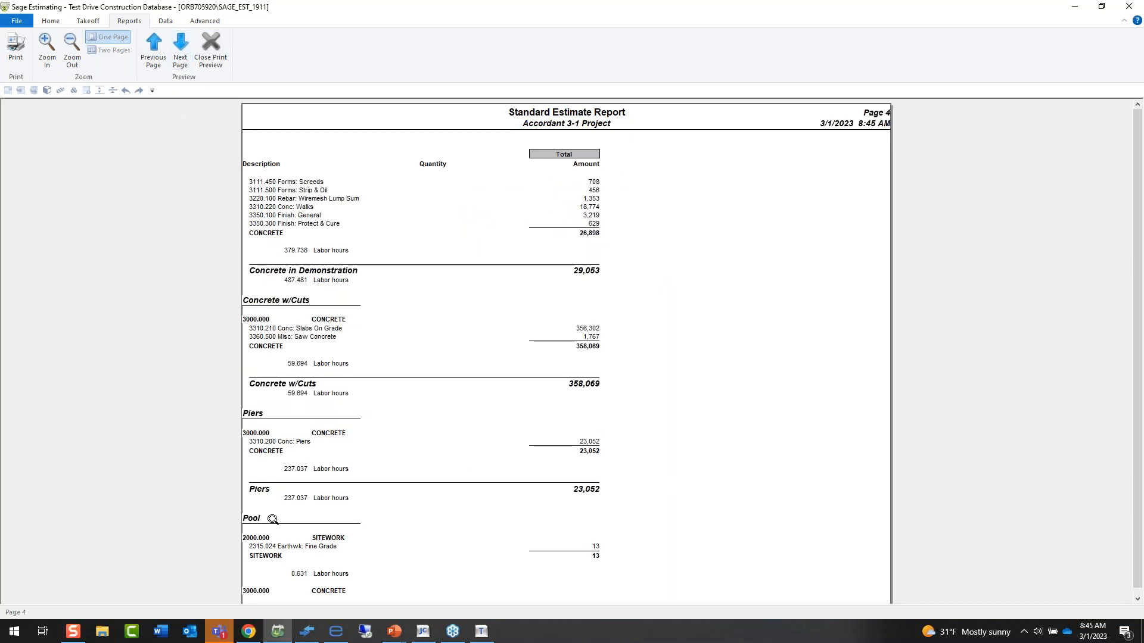
click(211, 49)
Set the Standard Estimate report's summary level to Group phase, preview it through page 2, and close the report.
click(446, 369)
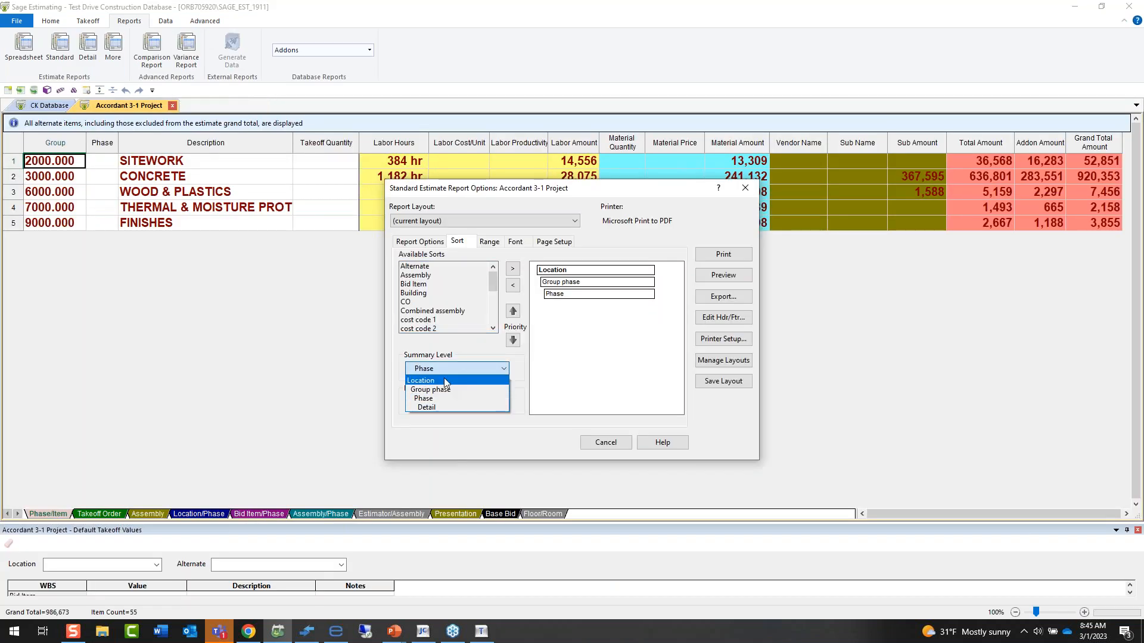
click(441, 389)
click(721, 276)
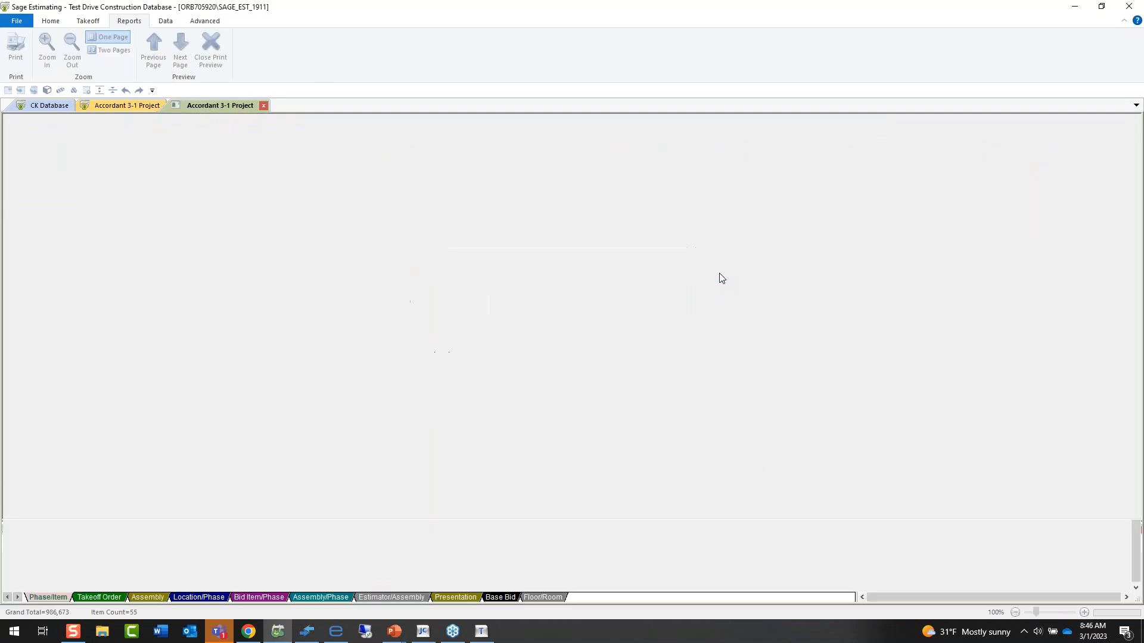
click(186, 67)
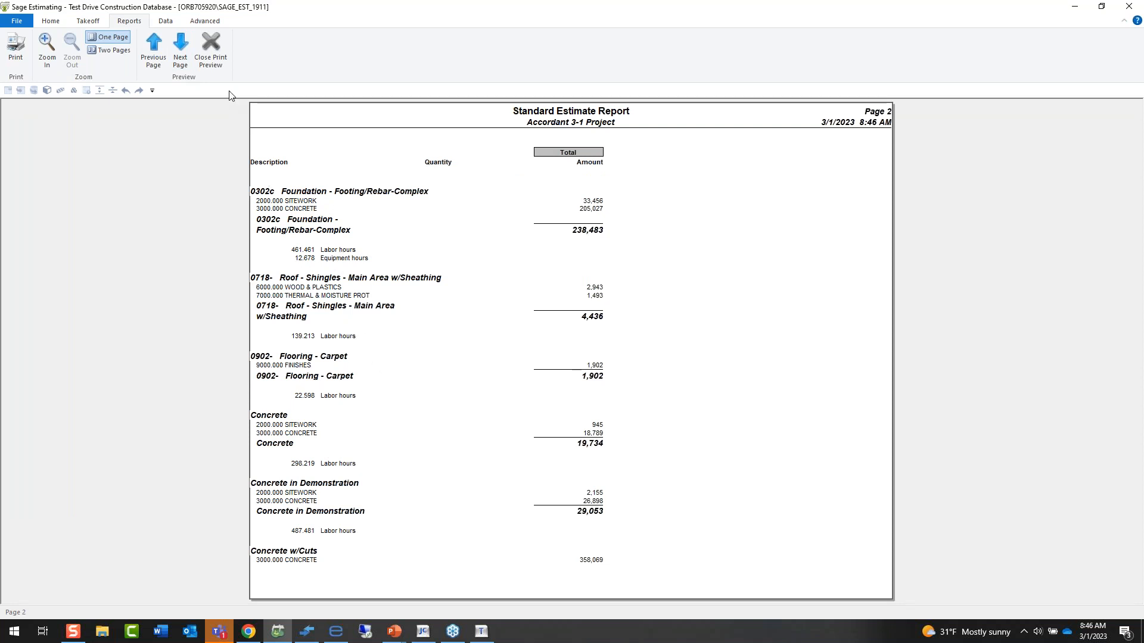
click(221, 56)
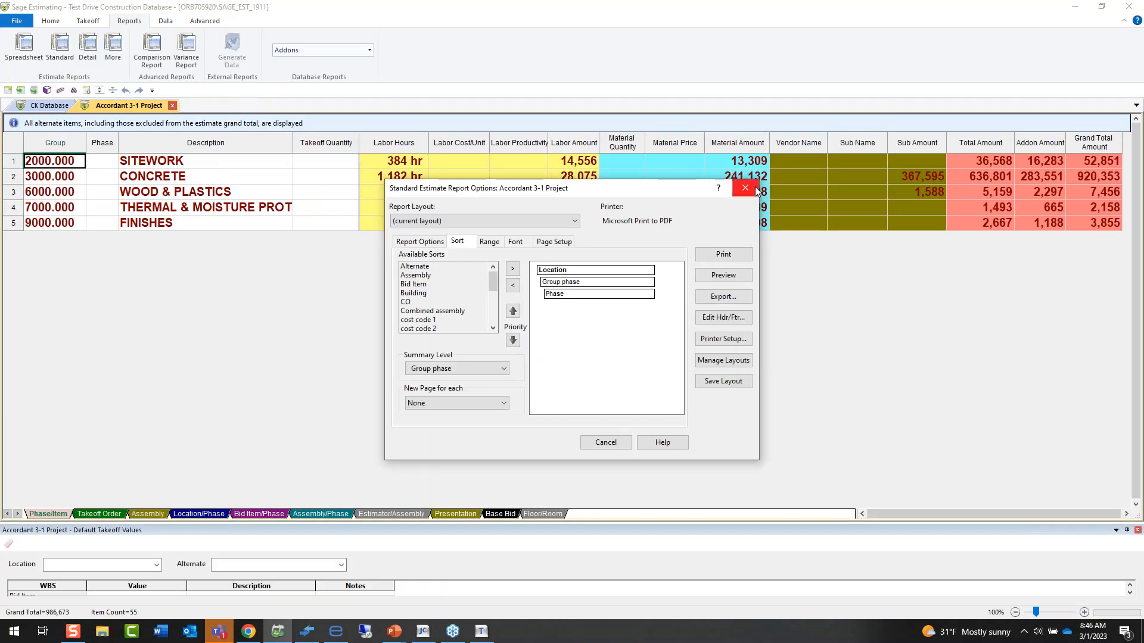
click(756, 190)
Start a Variance Report on the Comparison and Comparison 2 estimates from the Demo Folder.
click(189, 73)
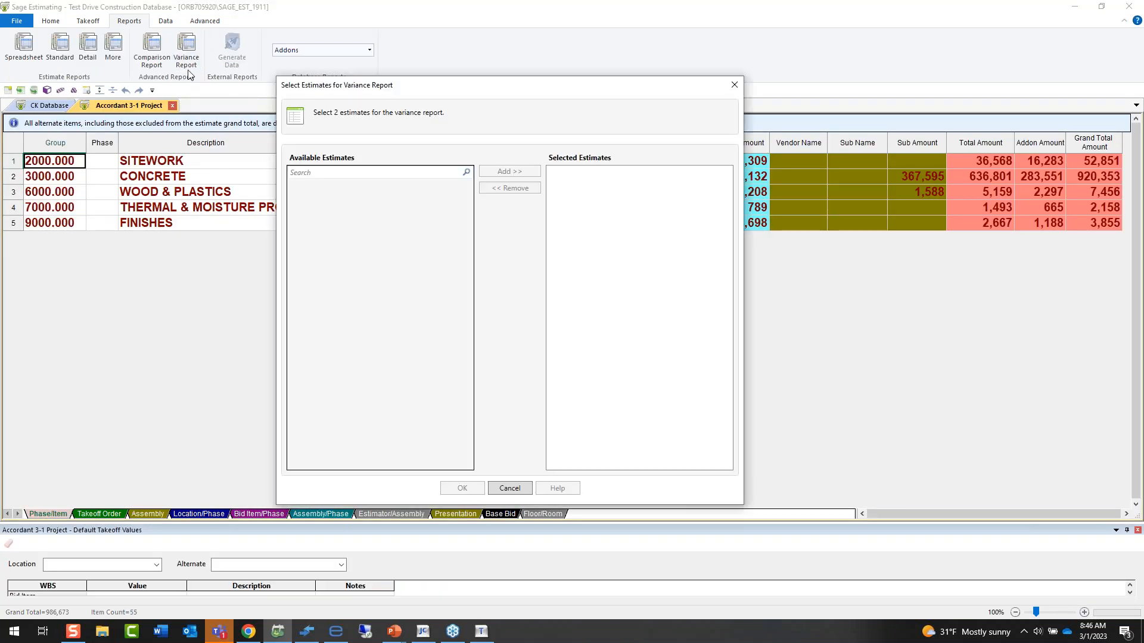
scroll(404, 344, up, 2)
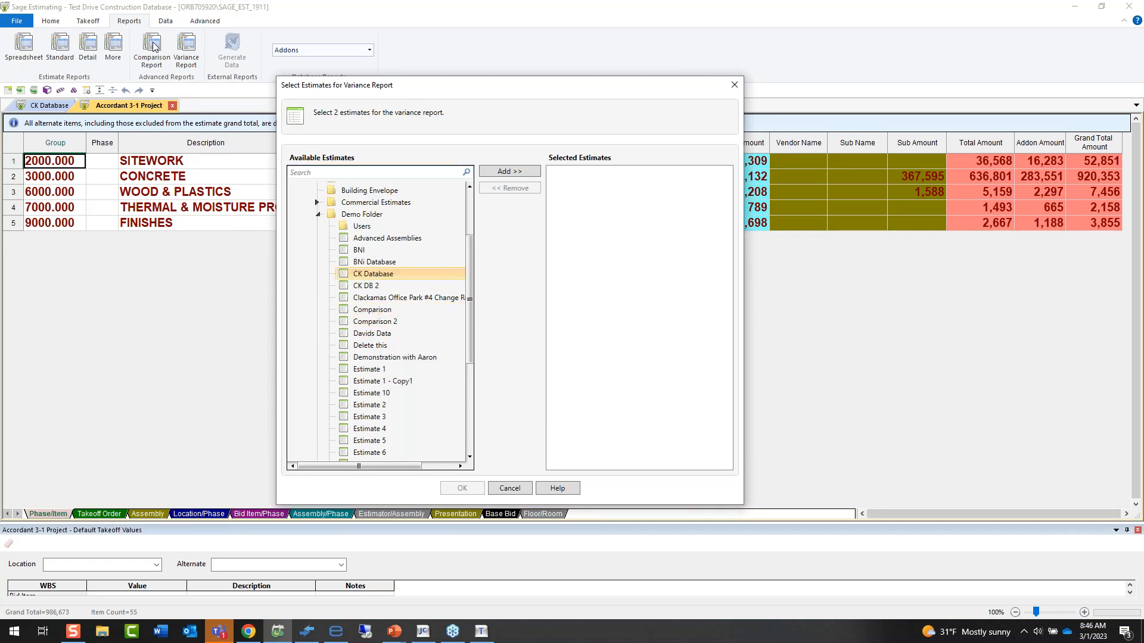
double_click(375, 311)
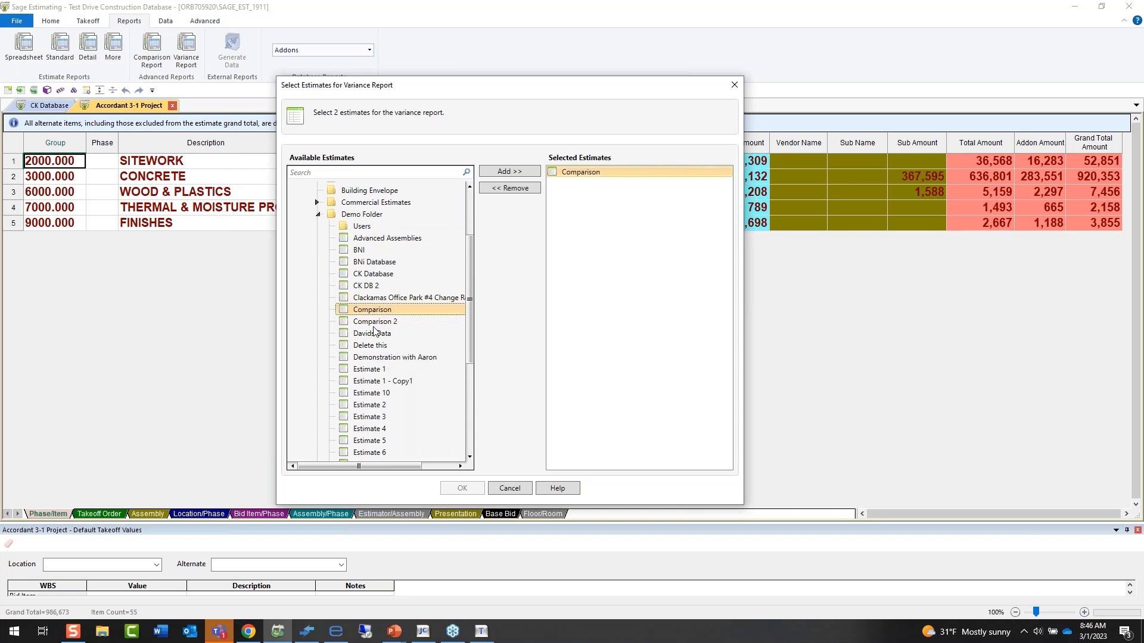
double_click(374, 325)
click(462, 488)
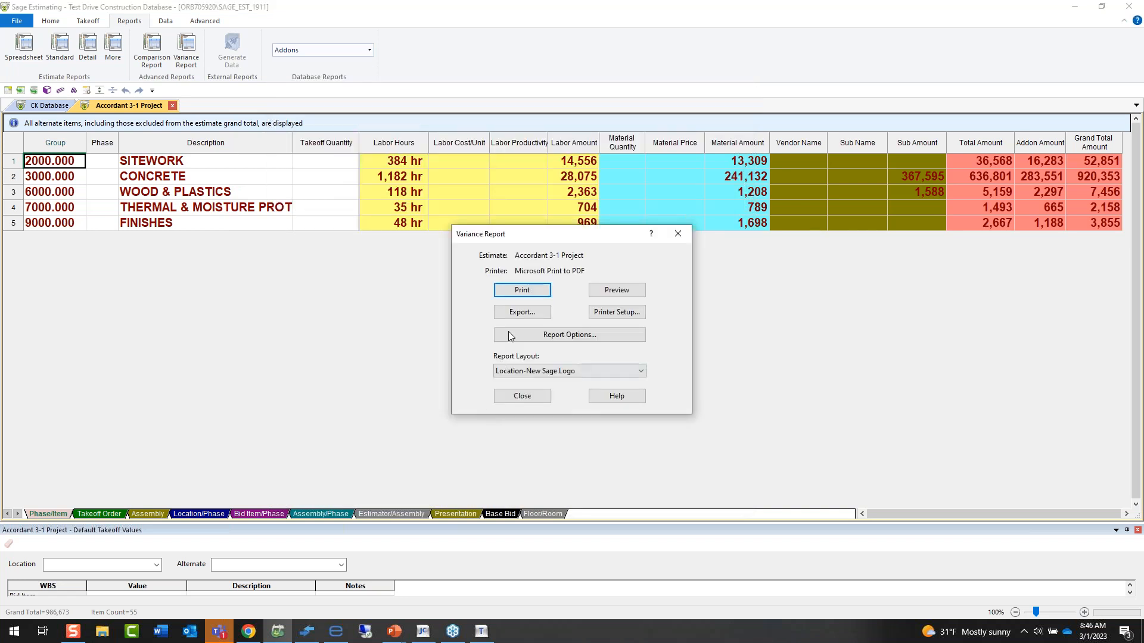
Preview the Variance Report in the Sage Variance Report layout and close the preview.
click(574, 338)
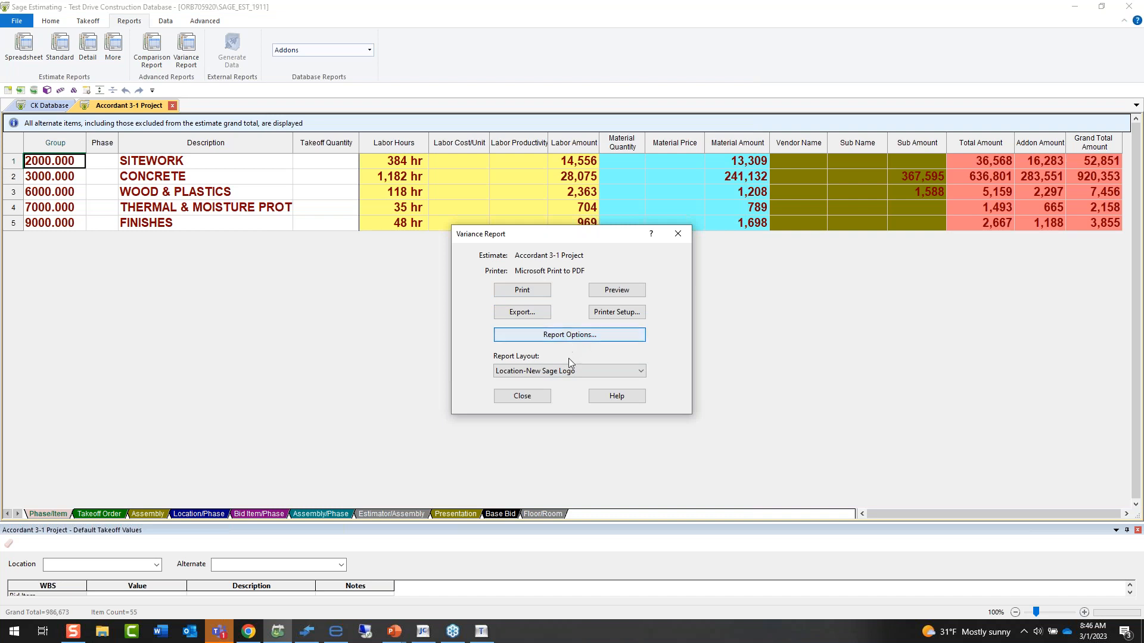
click(574, 373)
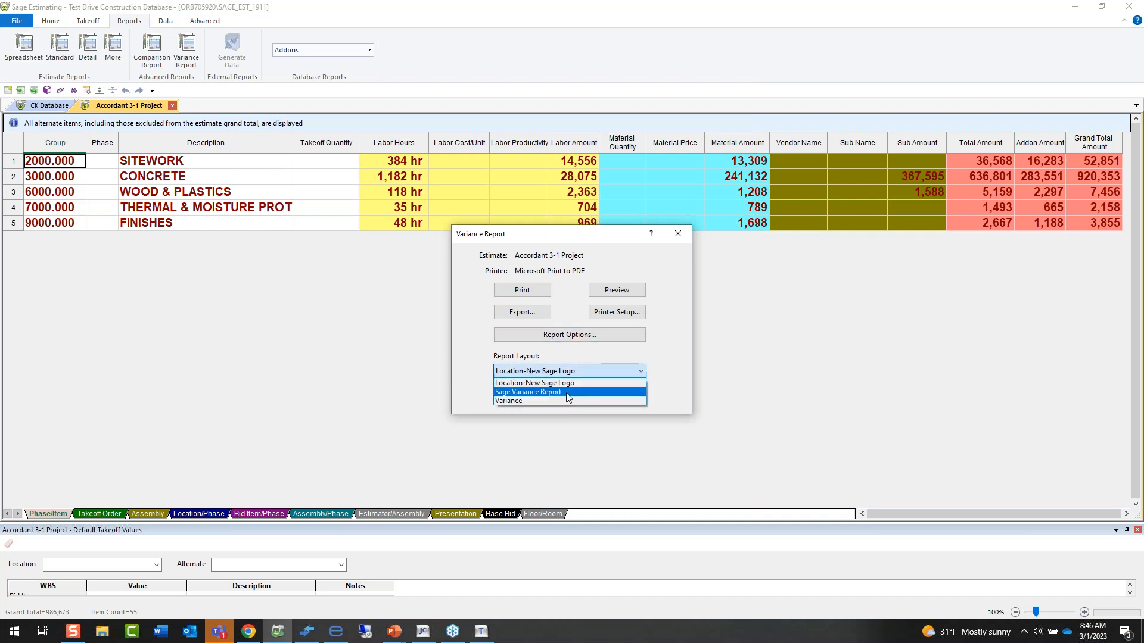
click(574, 400)
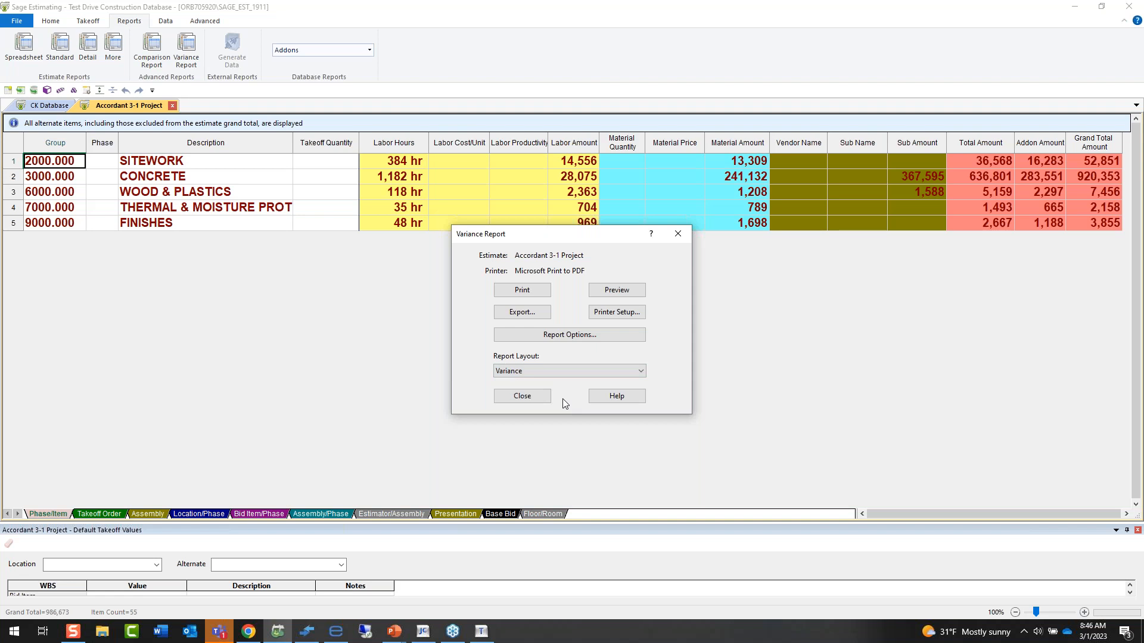
click(557, 371)
click(548, 391)
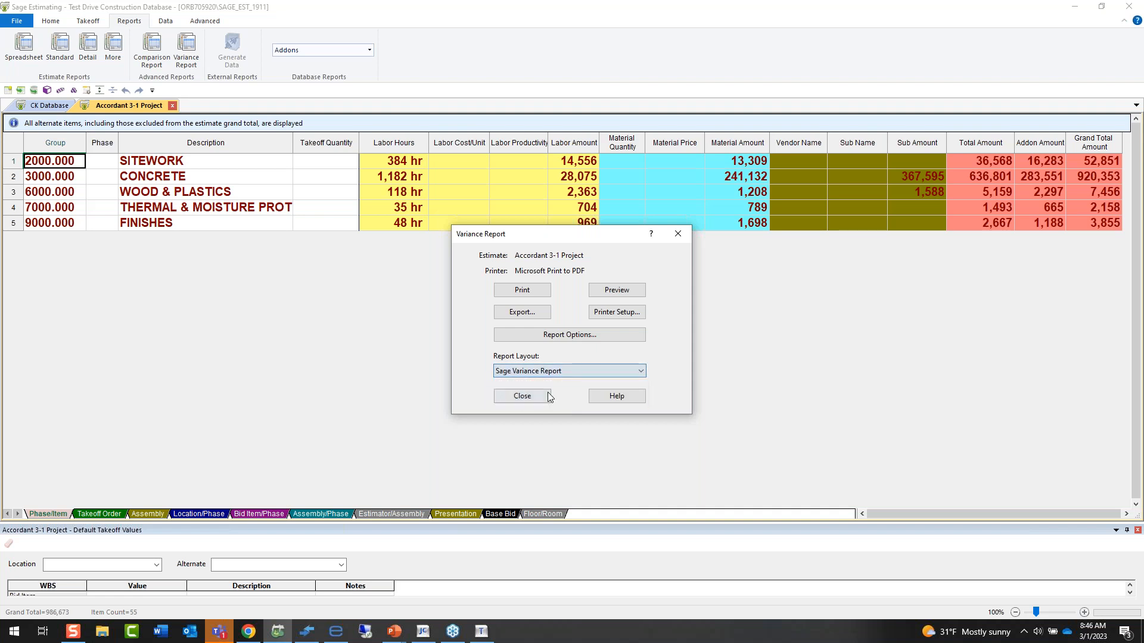
click(613, 291)
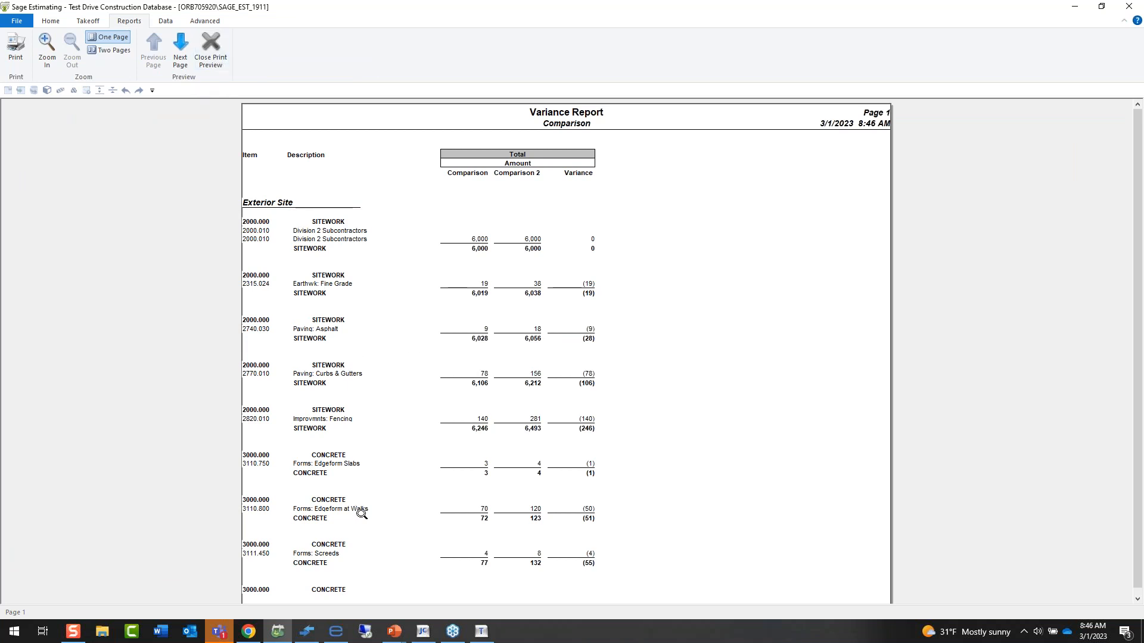
click(211, 50)
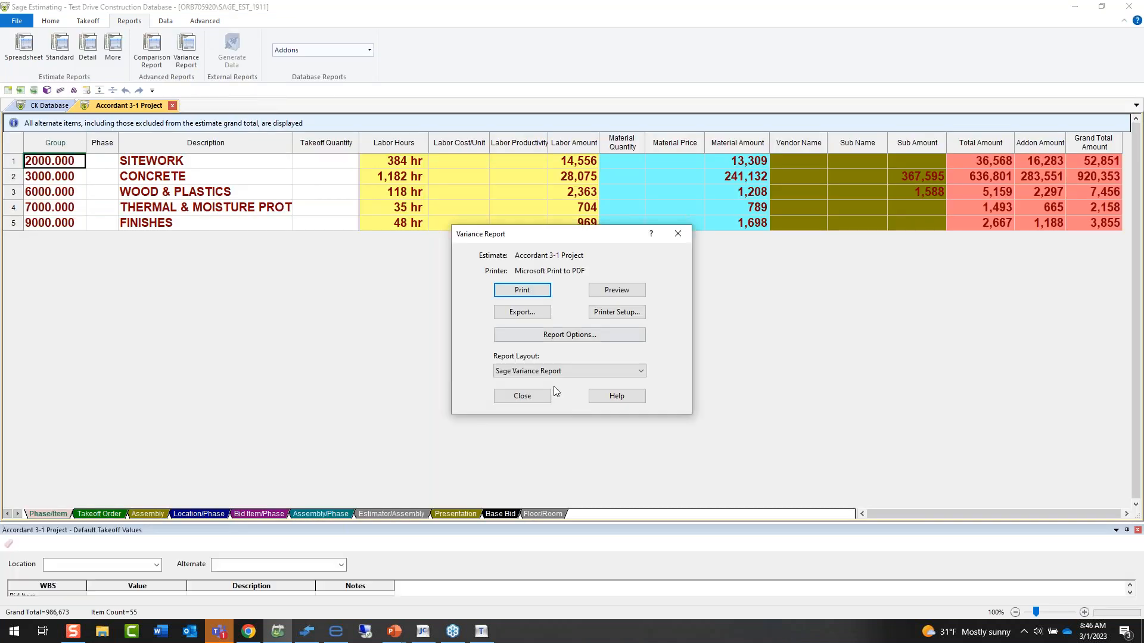
Switch the Variance Report to the Location-New Sage Logo layout, preview it, and close the preview.
click(529, 370)
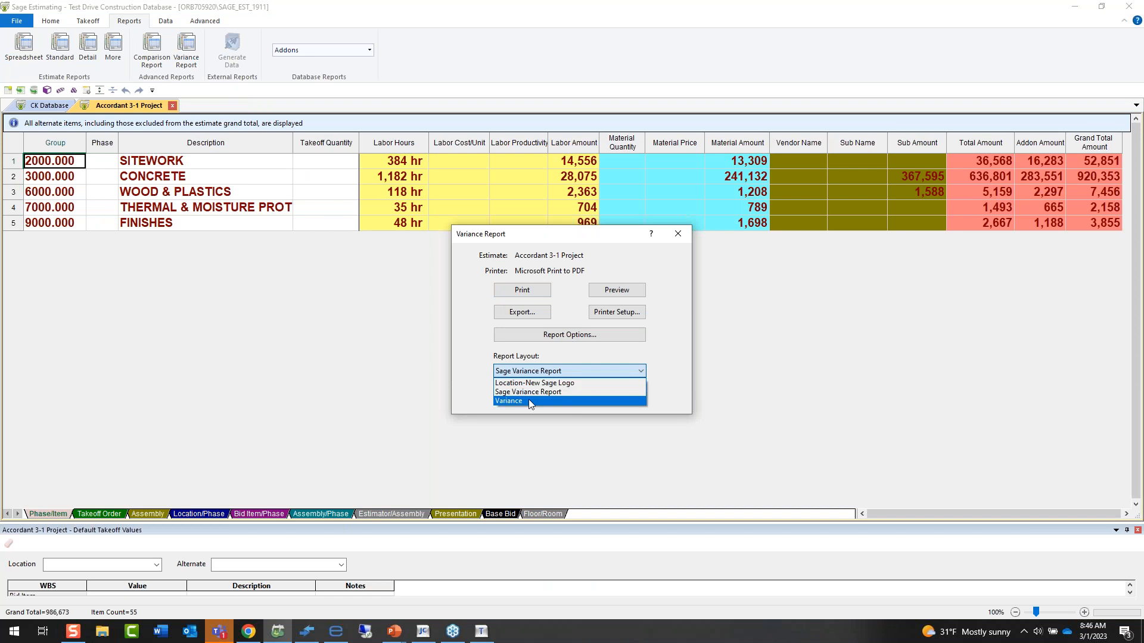
click(530, 383)
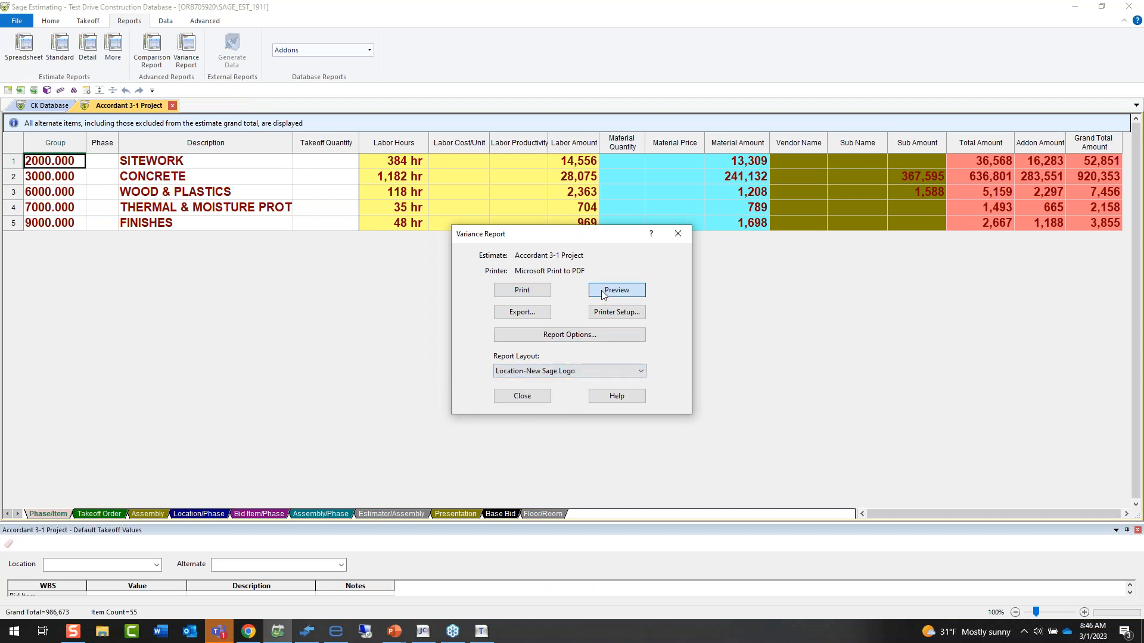
click(616, 289)
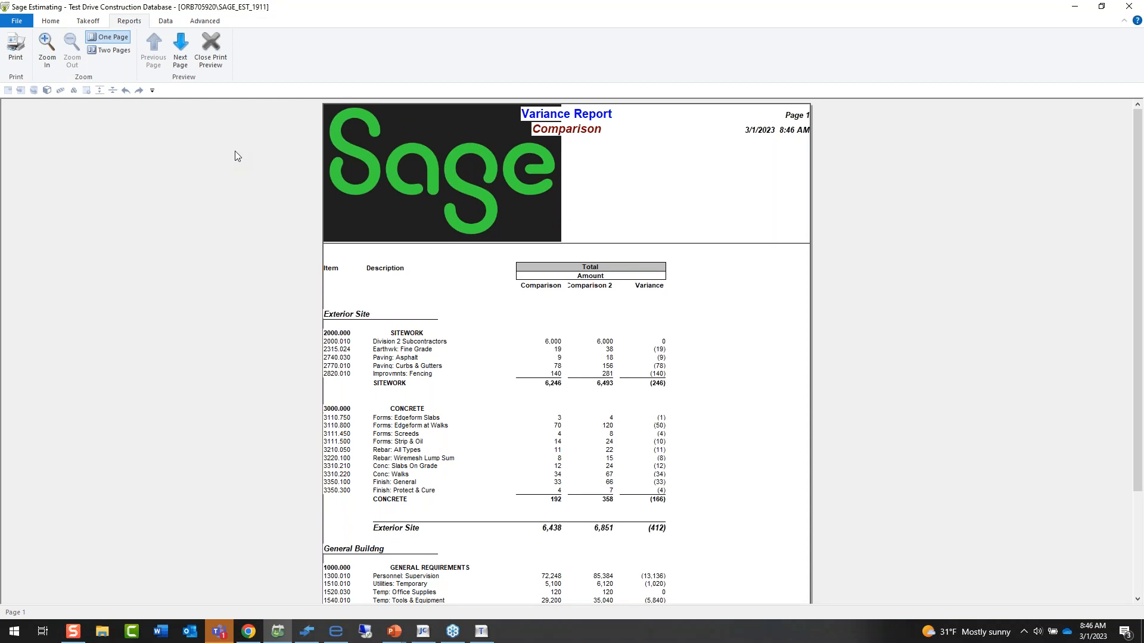
click(224, 57)
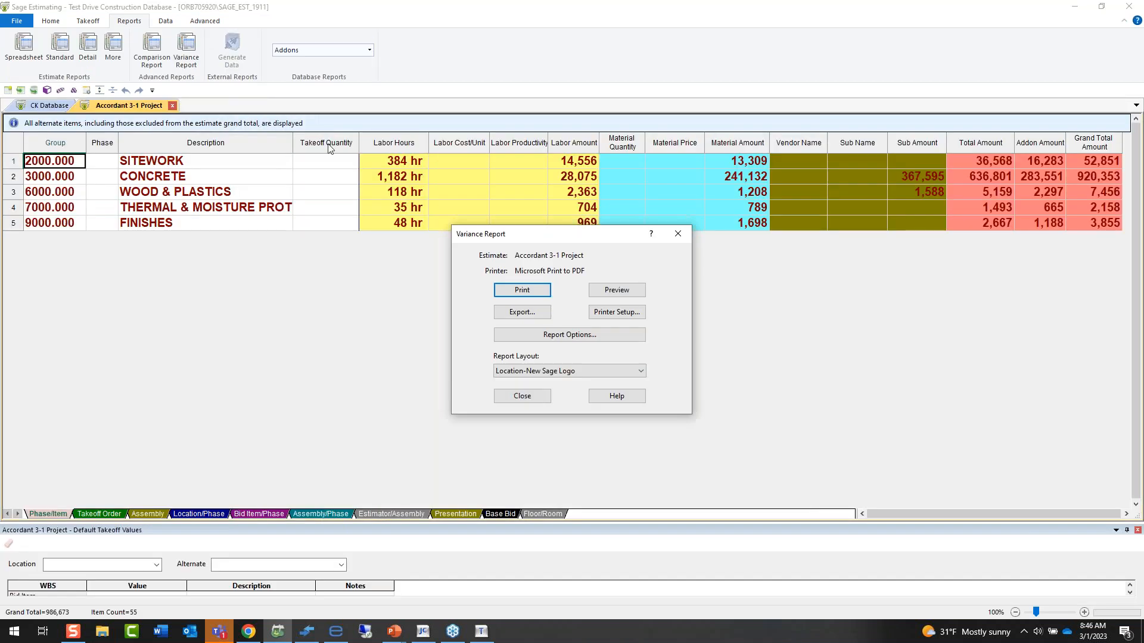
Set the Variance Report's summary level to Group phase in its sort options.
click(514, 337)
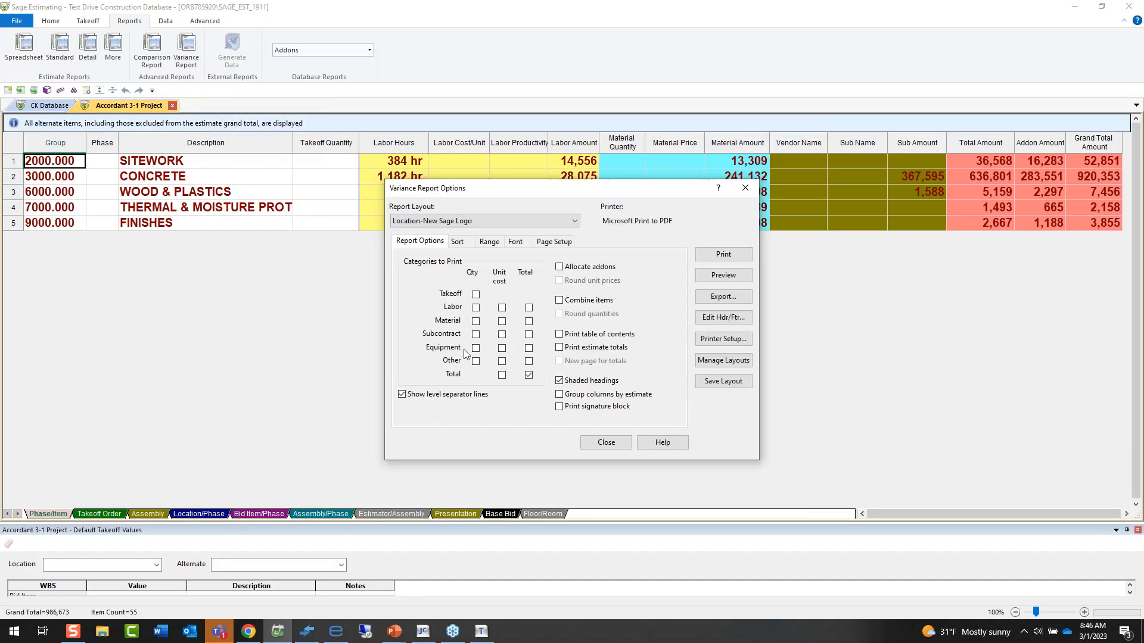
click(464, 248)
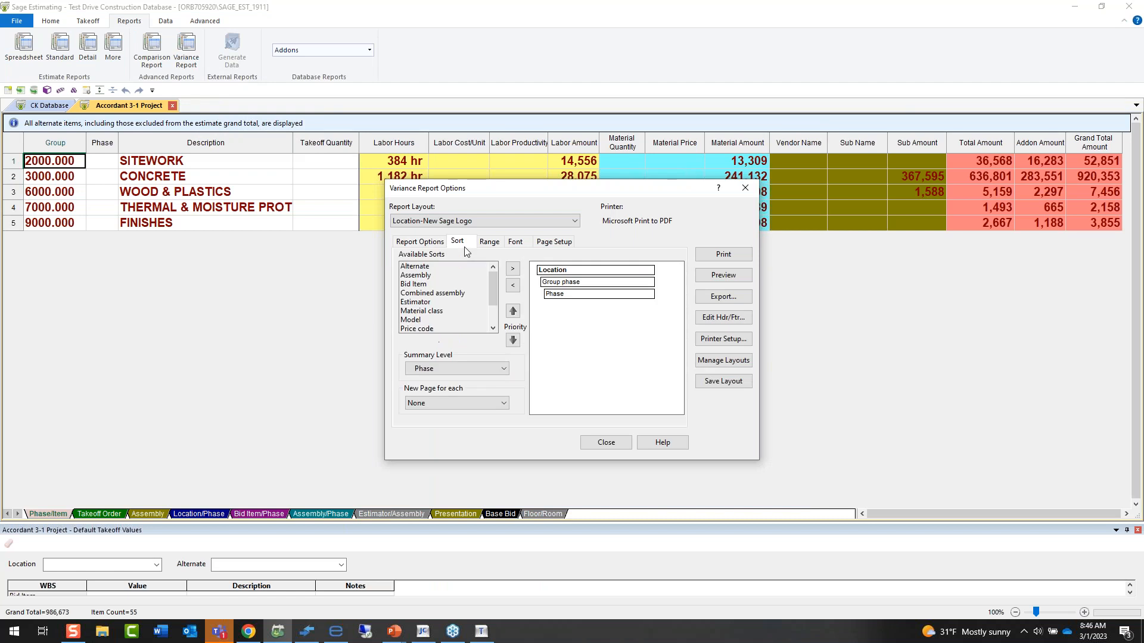
click(468, 367)
click(467, 391)
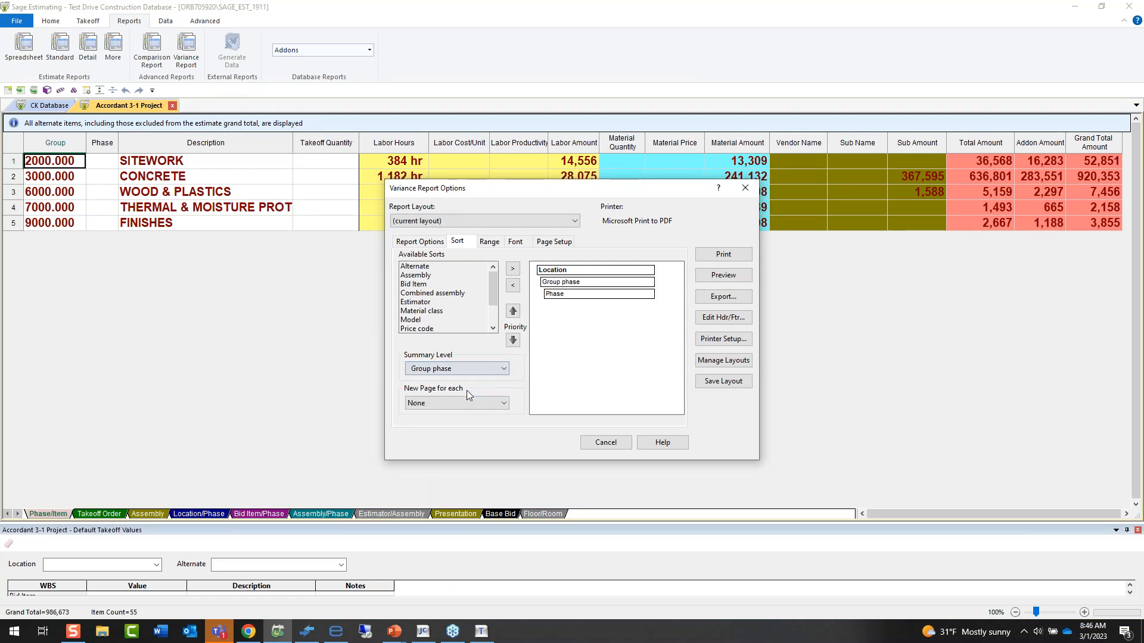
Limit the Variance Report's range to the selected location Exterior Site.
click(489, 241)
click(495, 286)
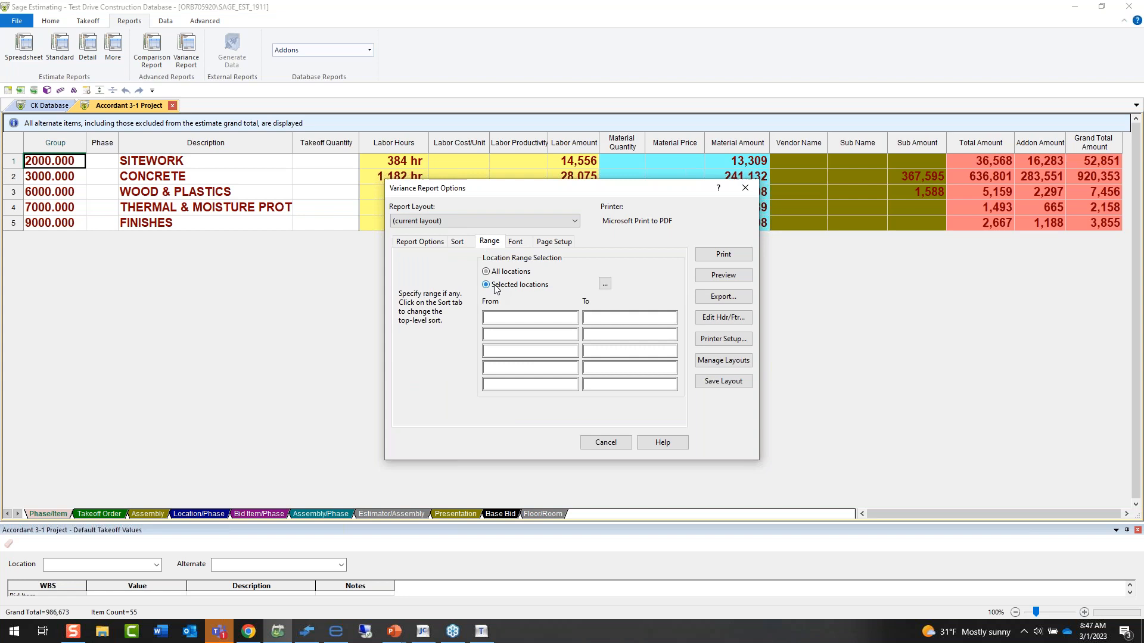
click(604, 284)
drag(671, 198, 518, 193)
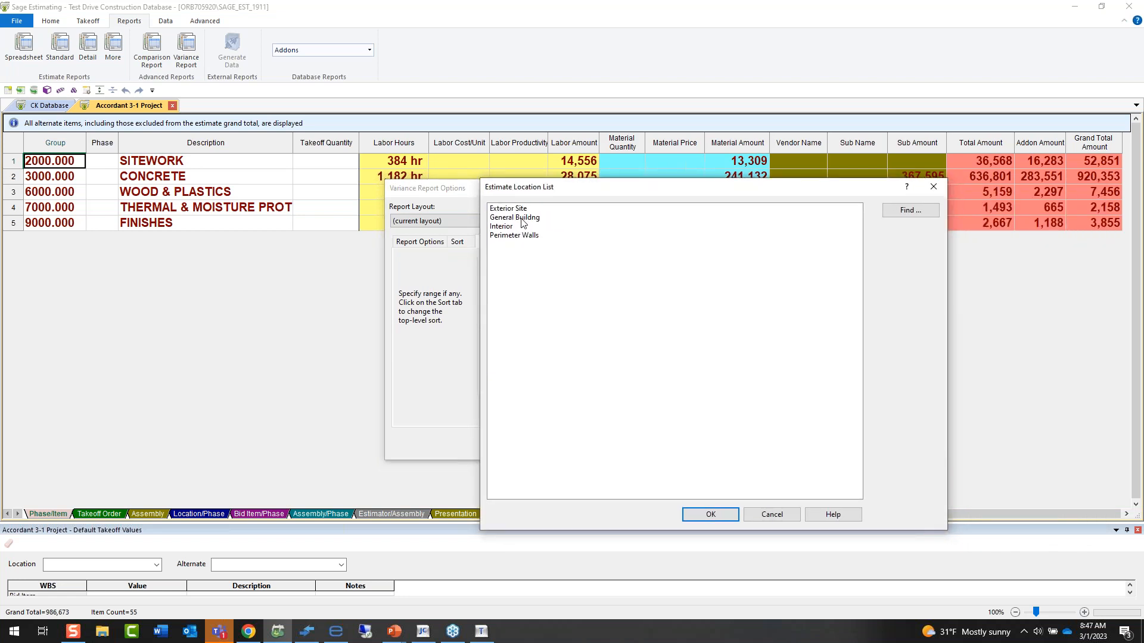
double_click(519, 210)
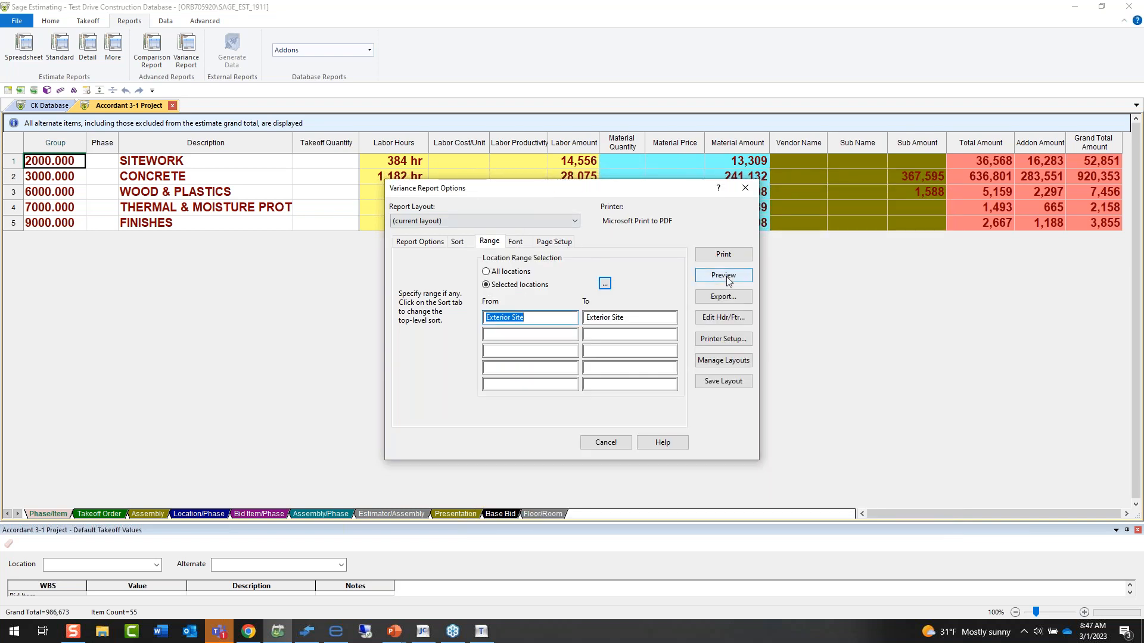
Preview the Variance Report for Exterior Site, then close the preview and the report options.
click(726, 279)
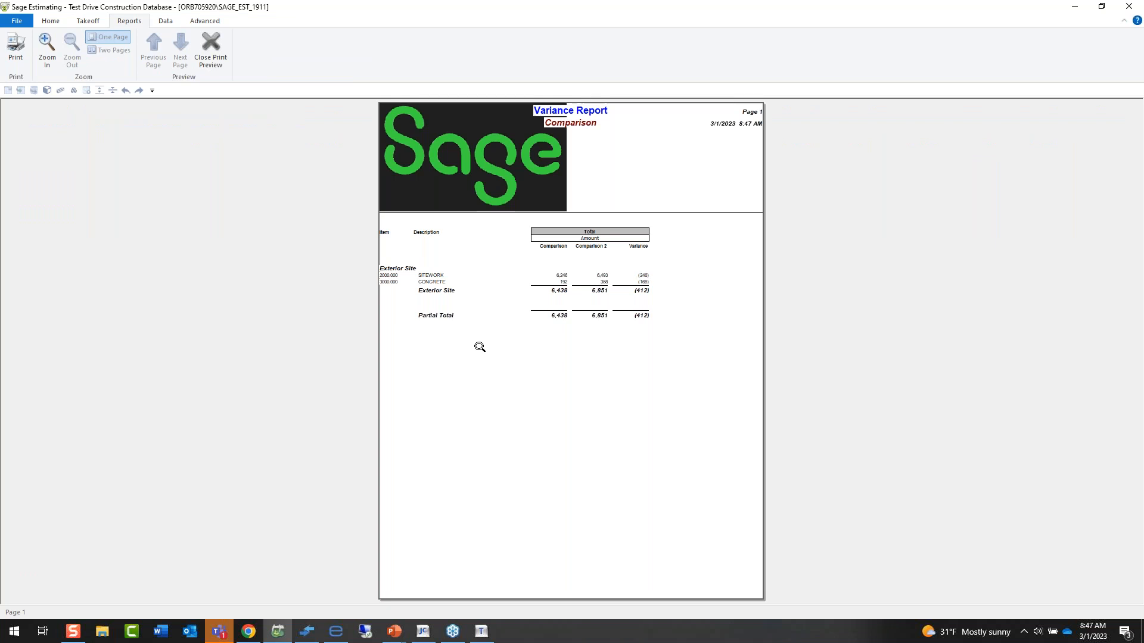
click(221, 41)
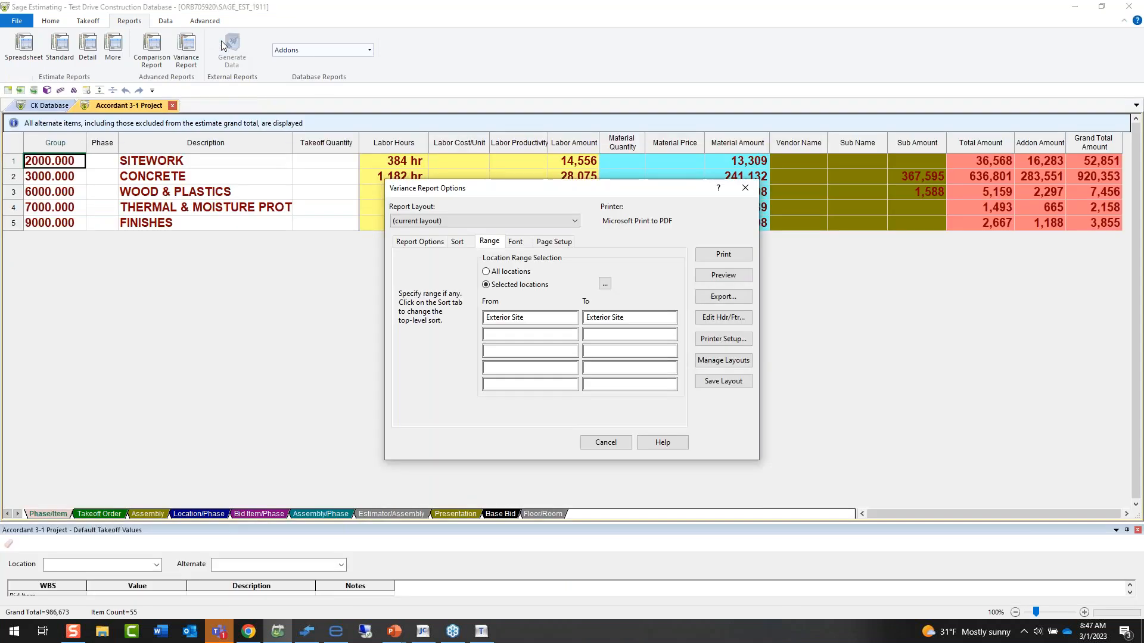
click(745, 189)
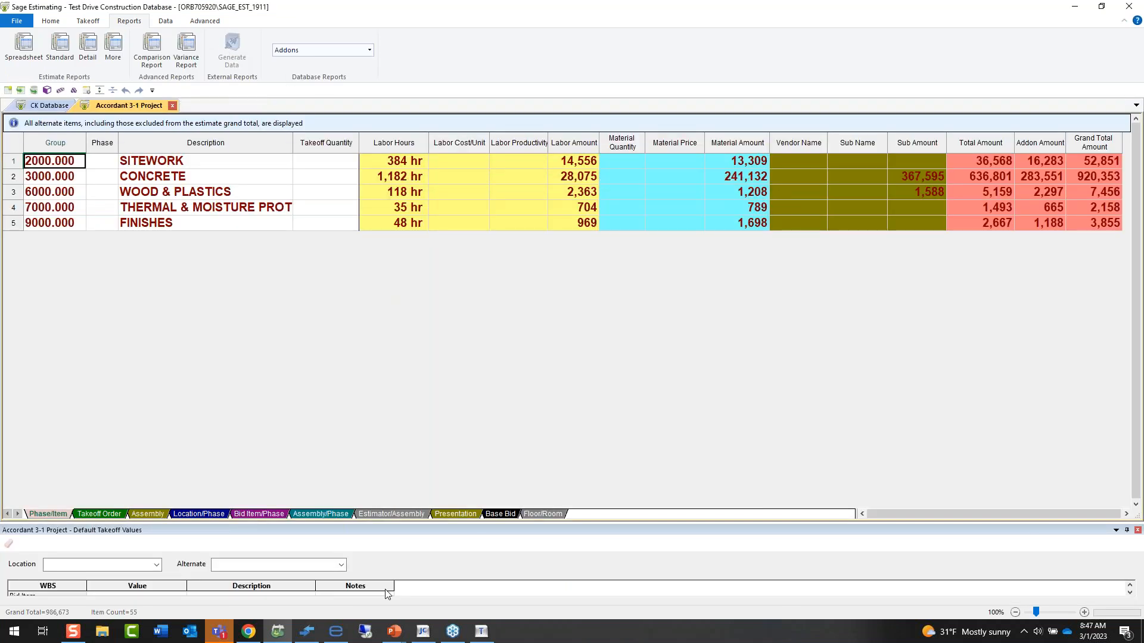
Switch to the Power BI Projects dashboard, filter it by Healthcare and by Mt. Sinai Children's Hospital, and clear the filter.
click(249, 632)
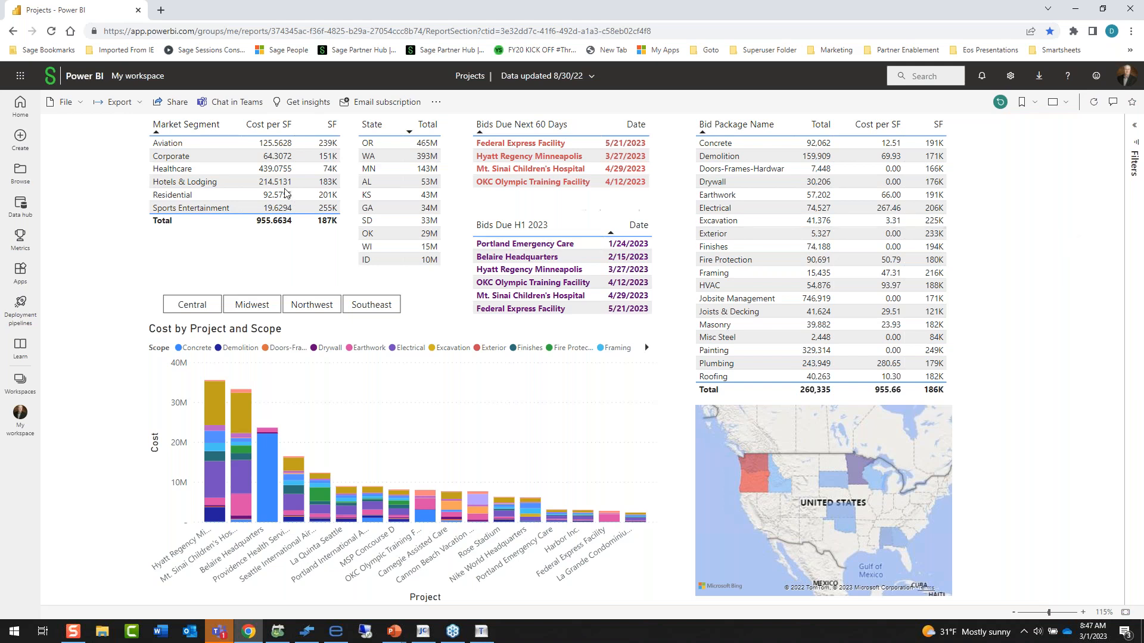
click(174, 172)
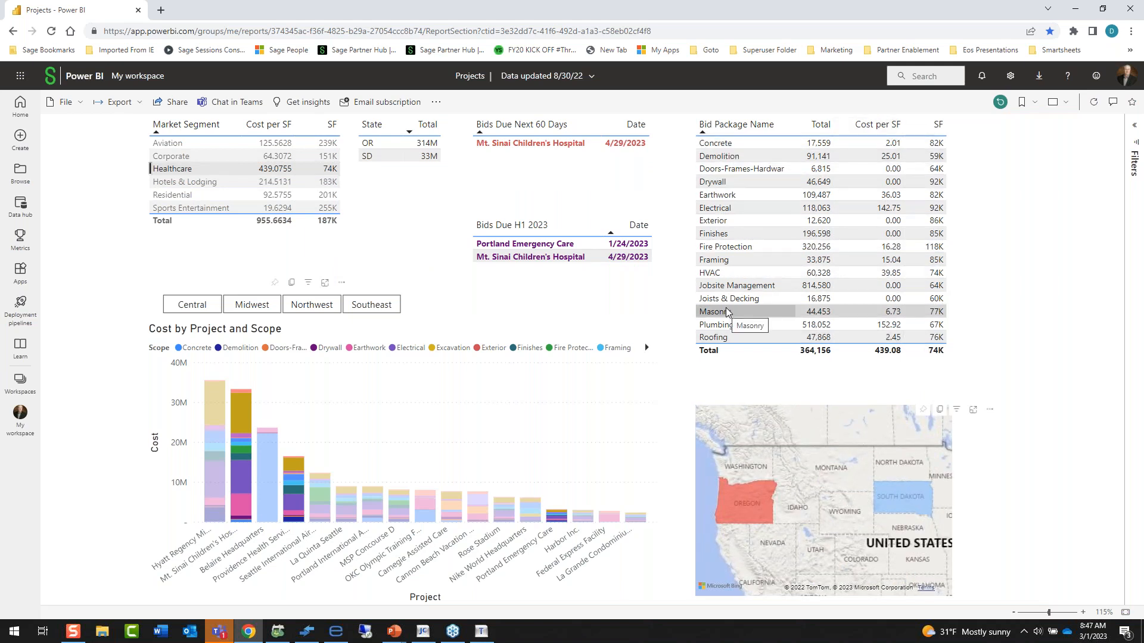
click(520, 141)
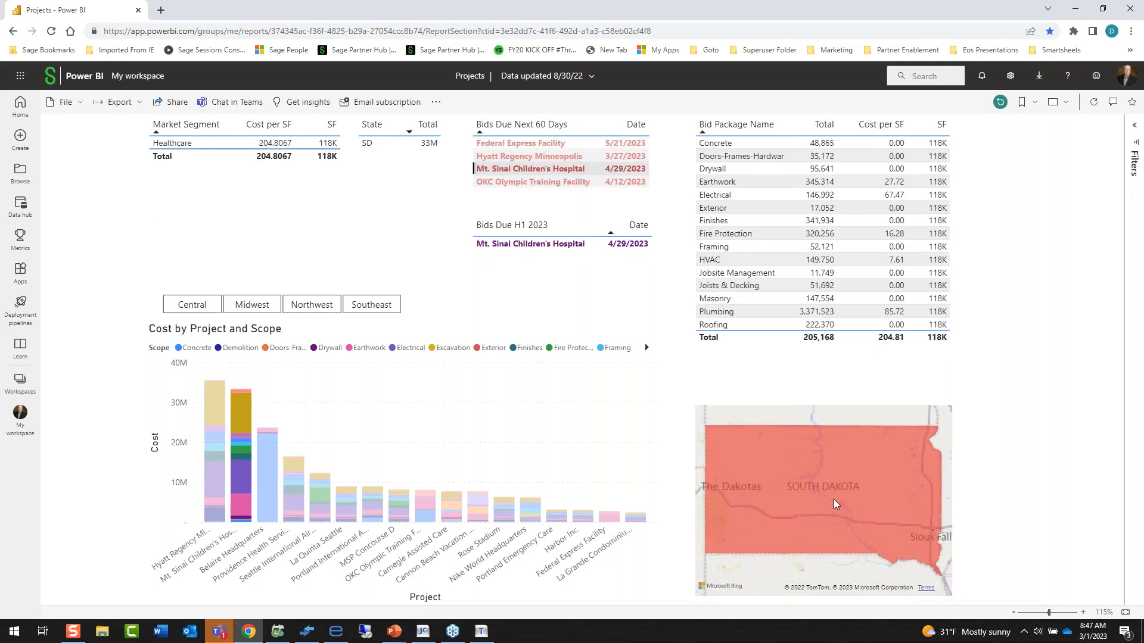
mouse_move(834, 504)
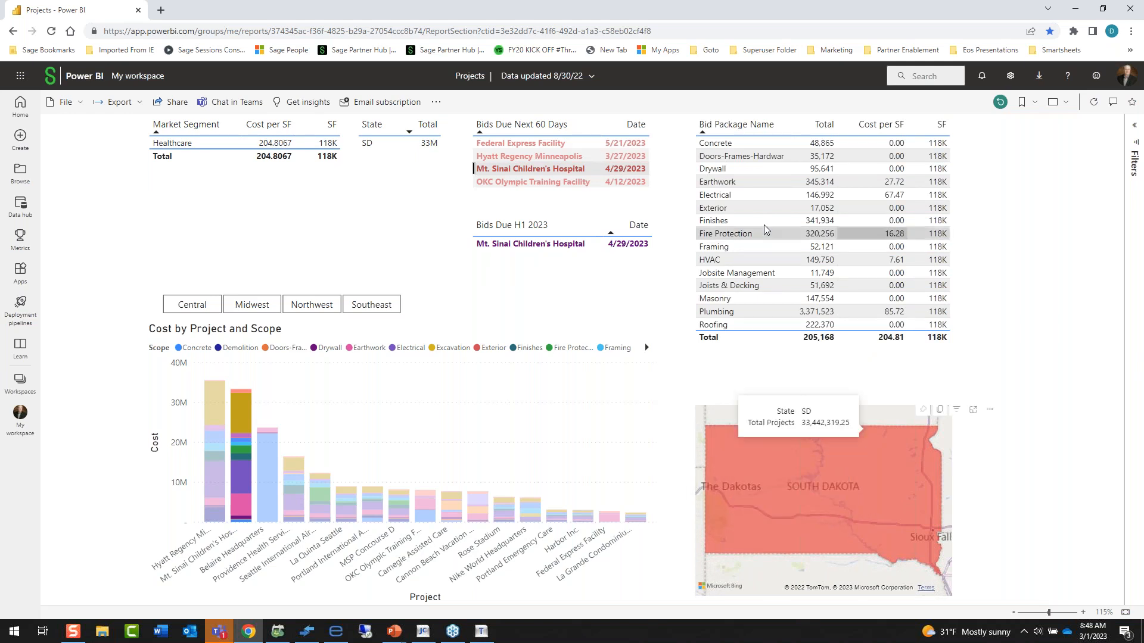
click(503, 170)
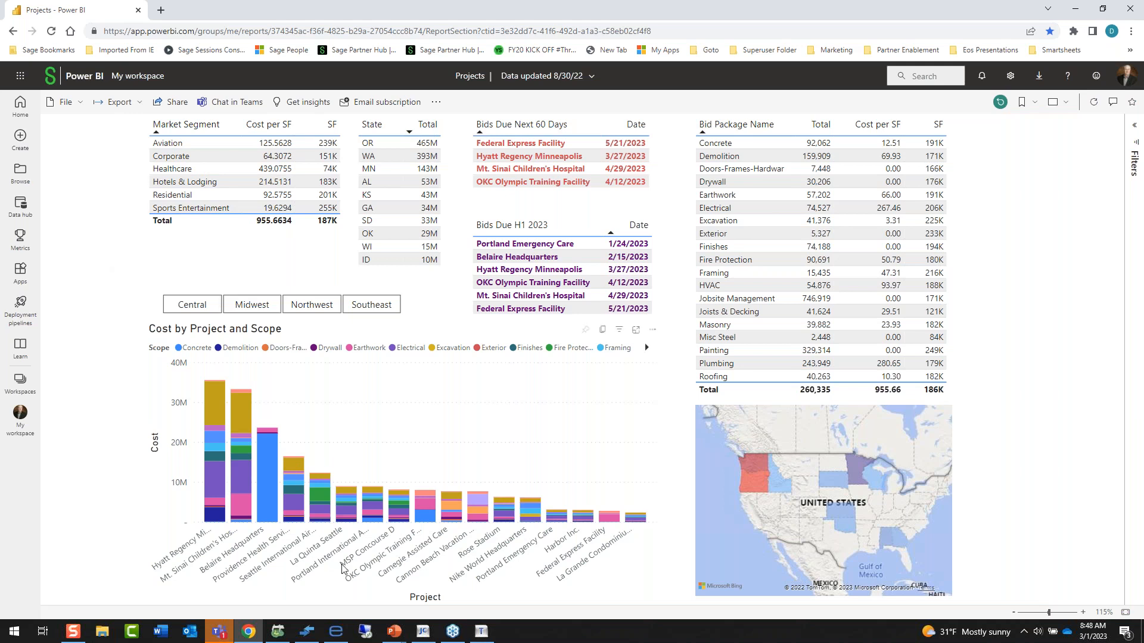
Switch to the PowerPoint slide show and advance to the Sage Navisworks Integration slide.
mouse_move(397, 638)
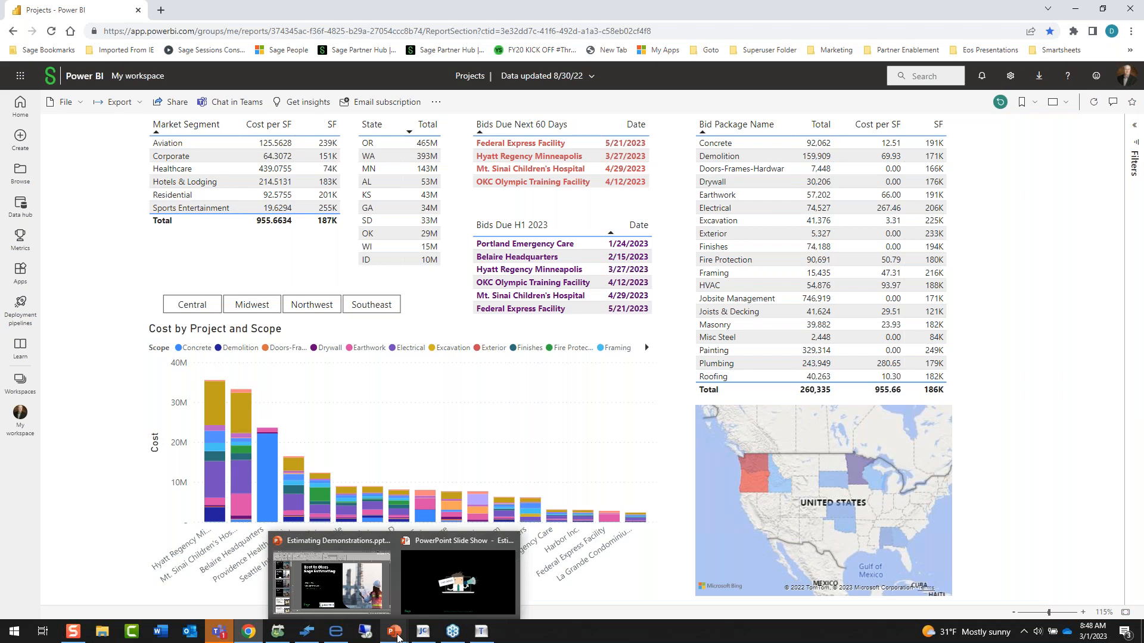
click(451, 596)
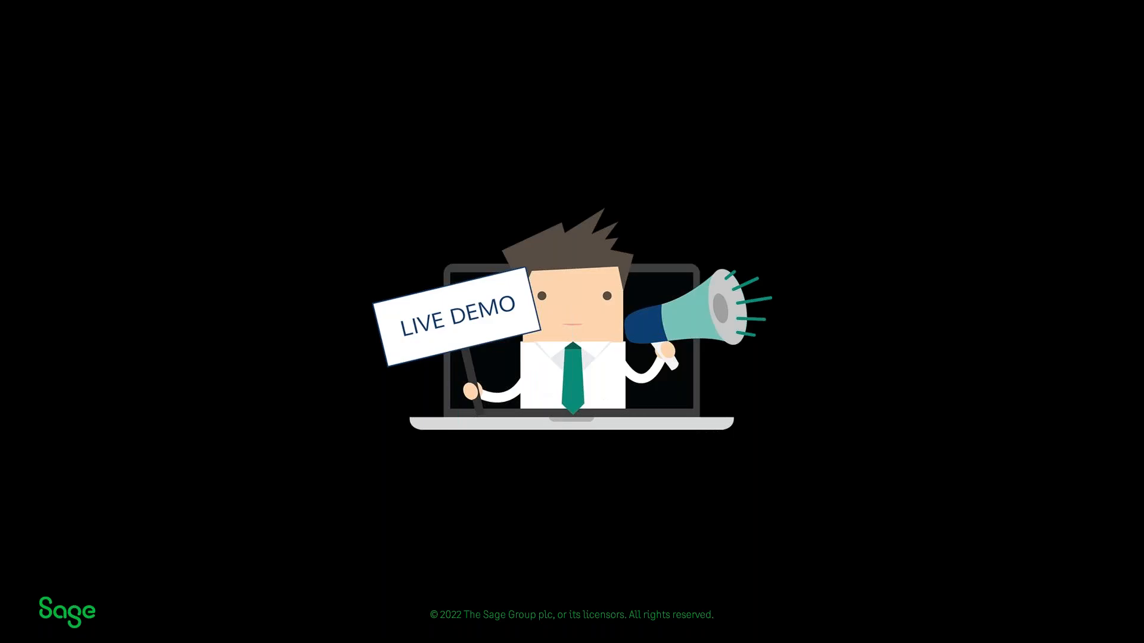
key(Right)
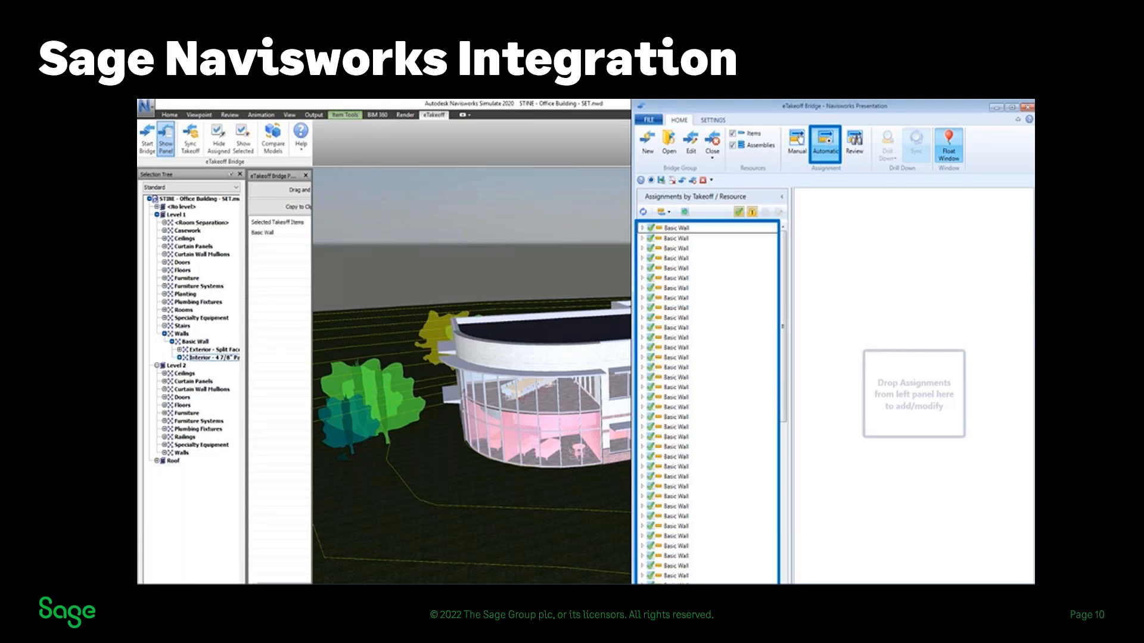